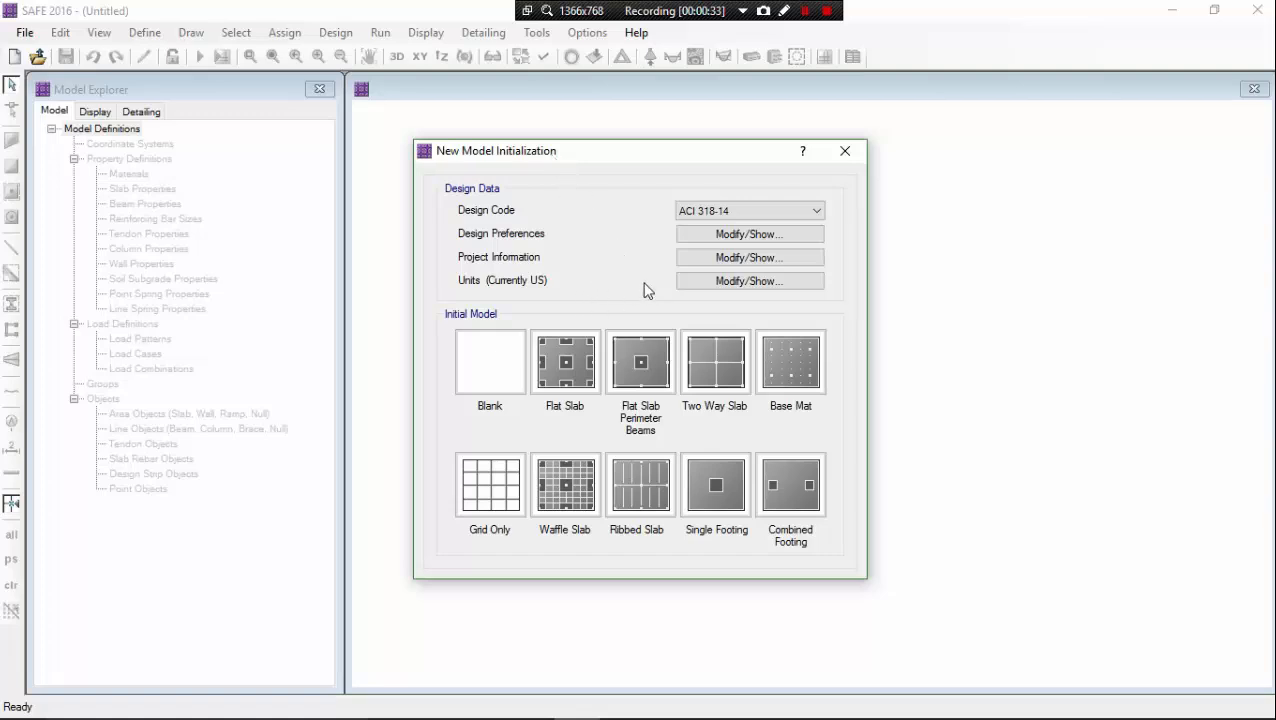
# - Review the model's US unit settings, accept them, and start a new Grid Only model
pyautogui.click(741, 283)
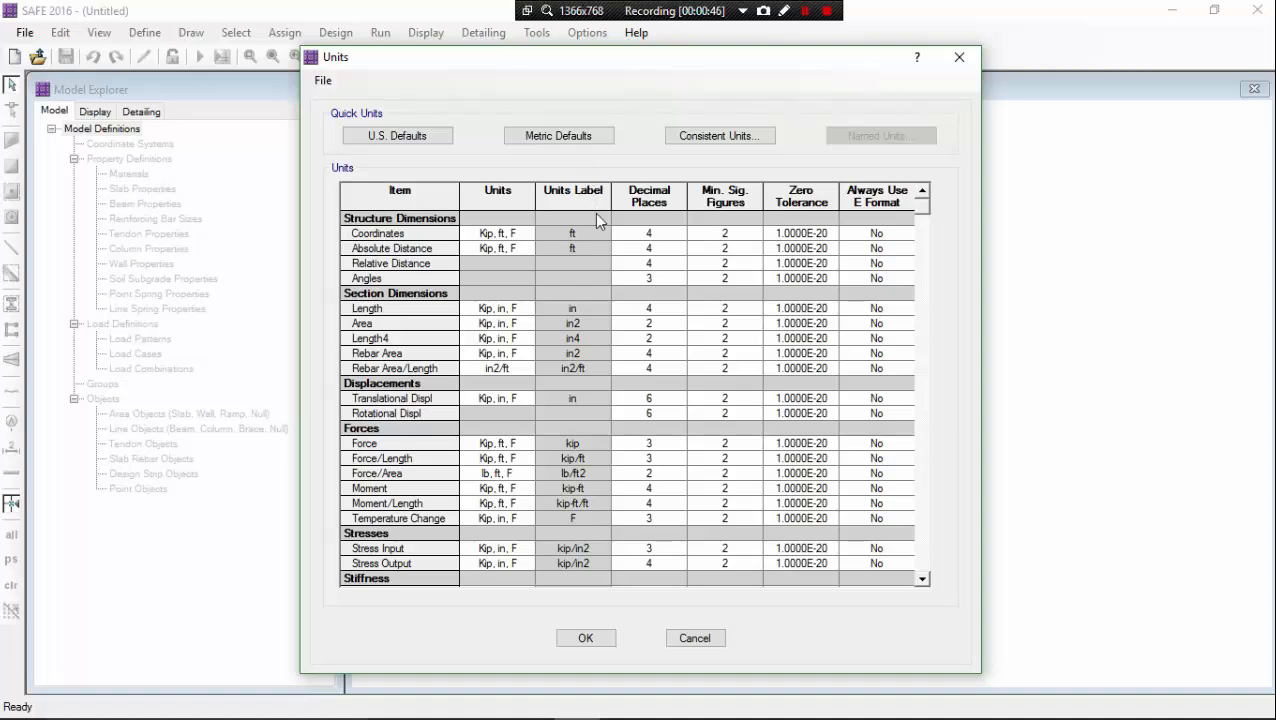
pyautogui.click(586, 638)
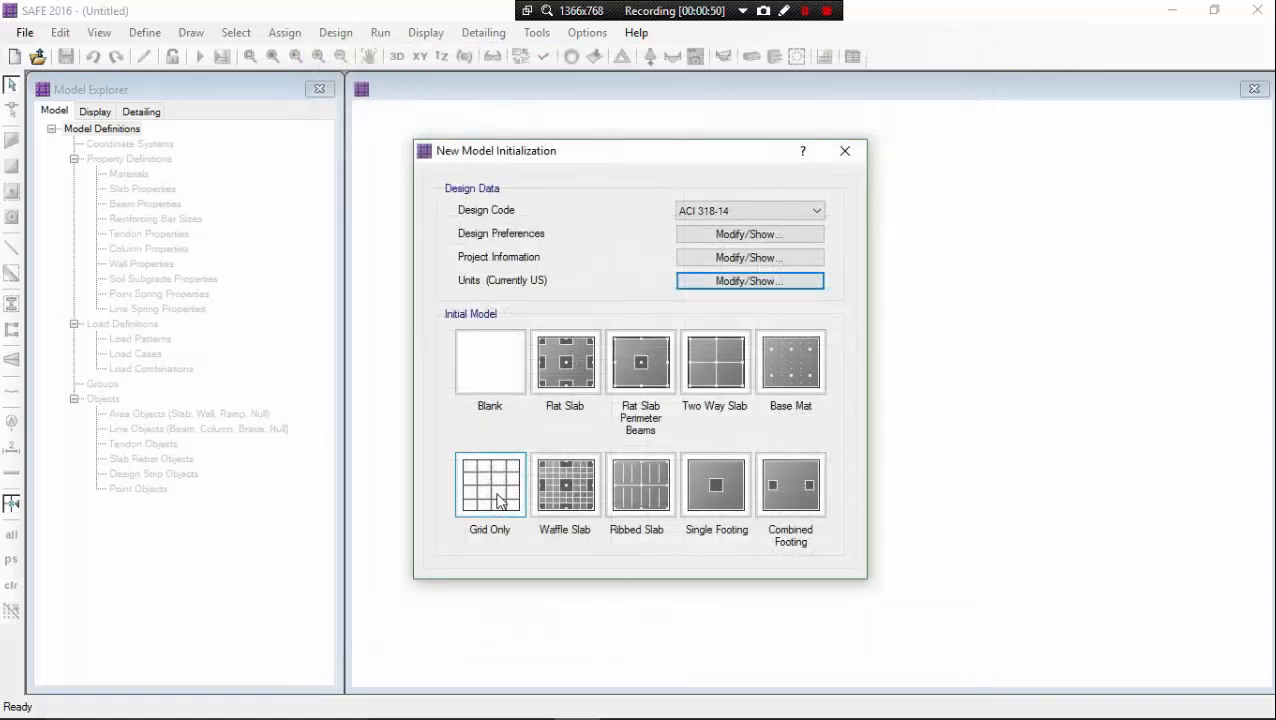
pyautogui.doubleClick(500, 501)
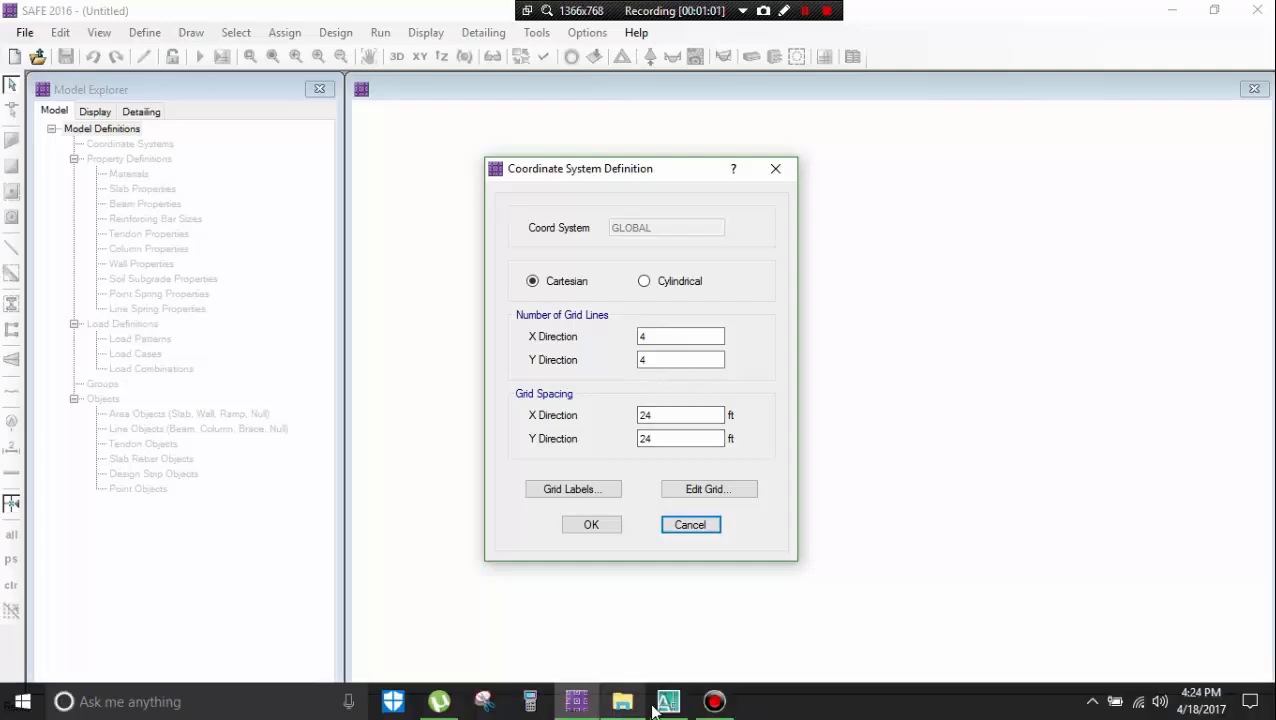
# - Switch to AutoCAD and examine the column layout plan for the grid lines needed in each direction
pyautogui.click(668, 701)
pyautogui.scroll(-4, 537, 513)
pyautogui.moveTo(538, 511); pyautogui.dragTo(540, 399, button='middle')
pyautogui.scroll(6, 512, 417)
pyautogui.scroll(-2, 511, 417)
pyautogui.scroll(2, 349, 493)
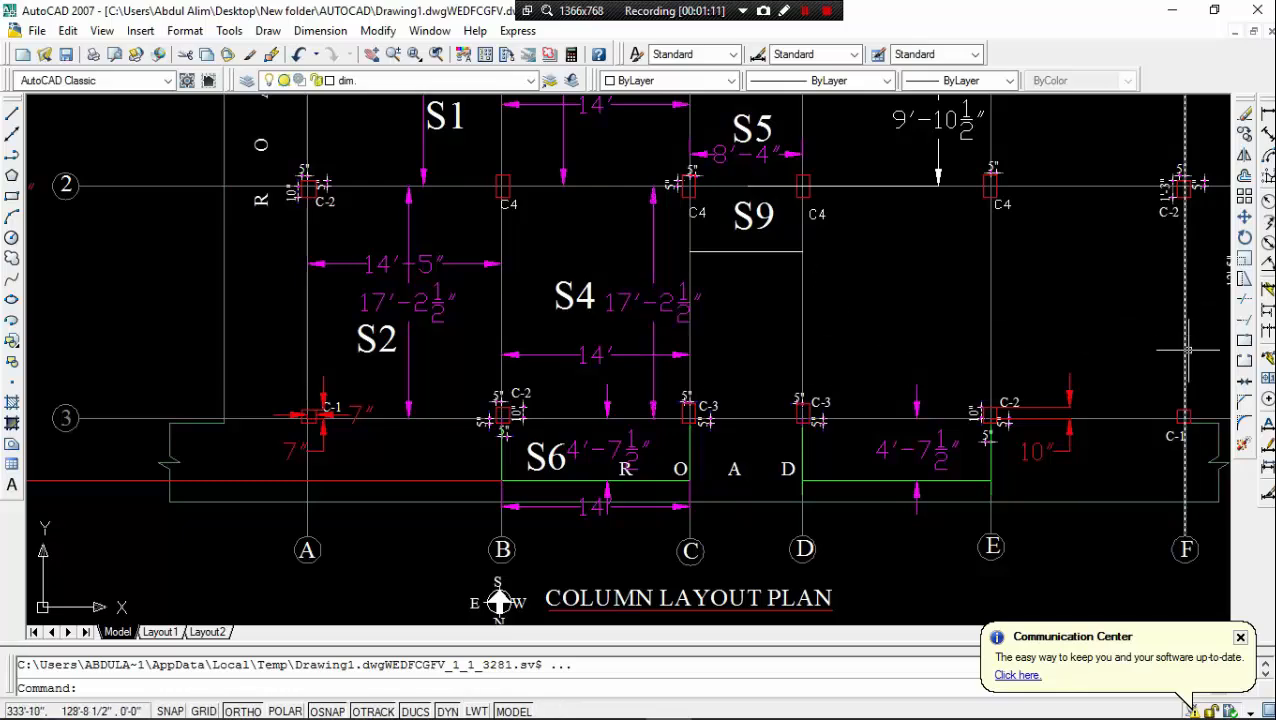
pyautogui.moveTo(1065, 375); pyautogui.dragTo(854, 390, button='middle')
pyautogui.scroll(-2, 928, 428)
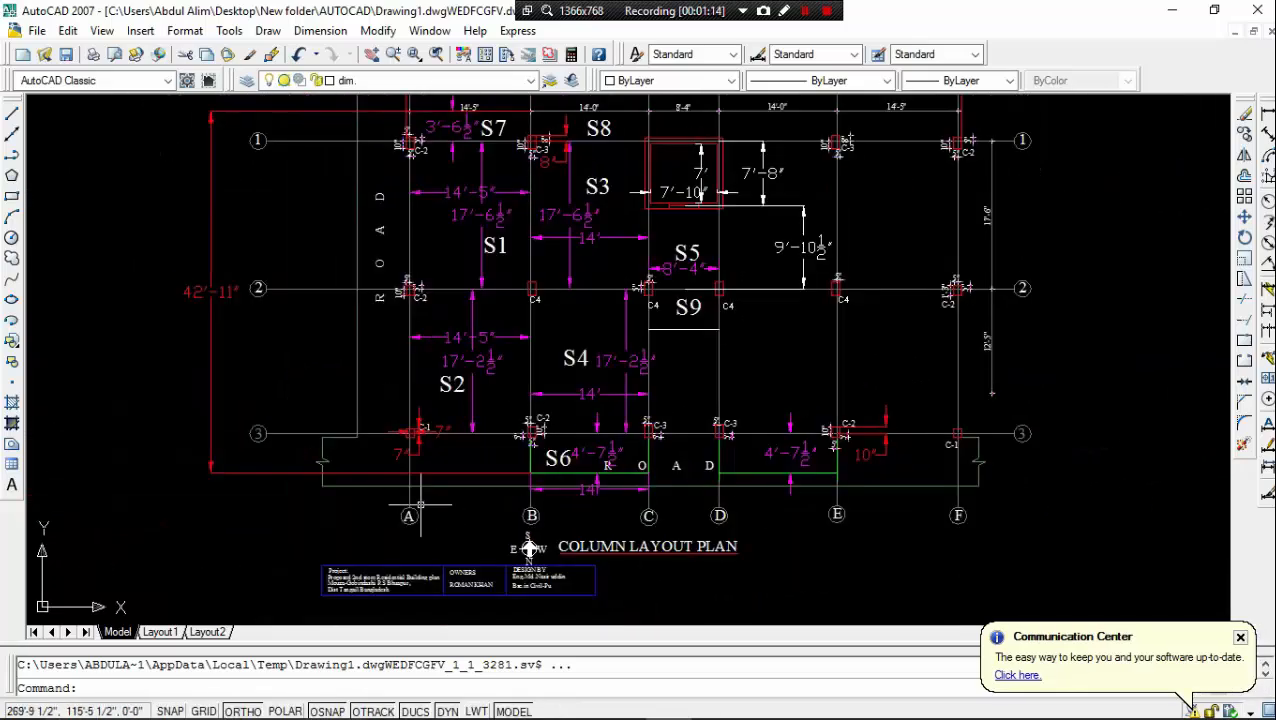
pyautogui.moveTo(424, 495)
pyautogui.mouseDown(button='middle')
pyautogui.moveTo(460, 511)
pyautogui.moveTo(498, 503)
pyautogui.mouseUp(button='middle')
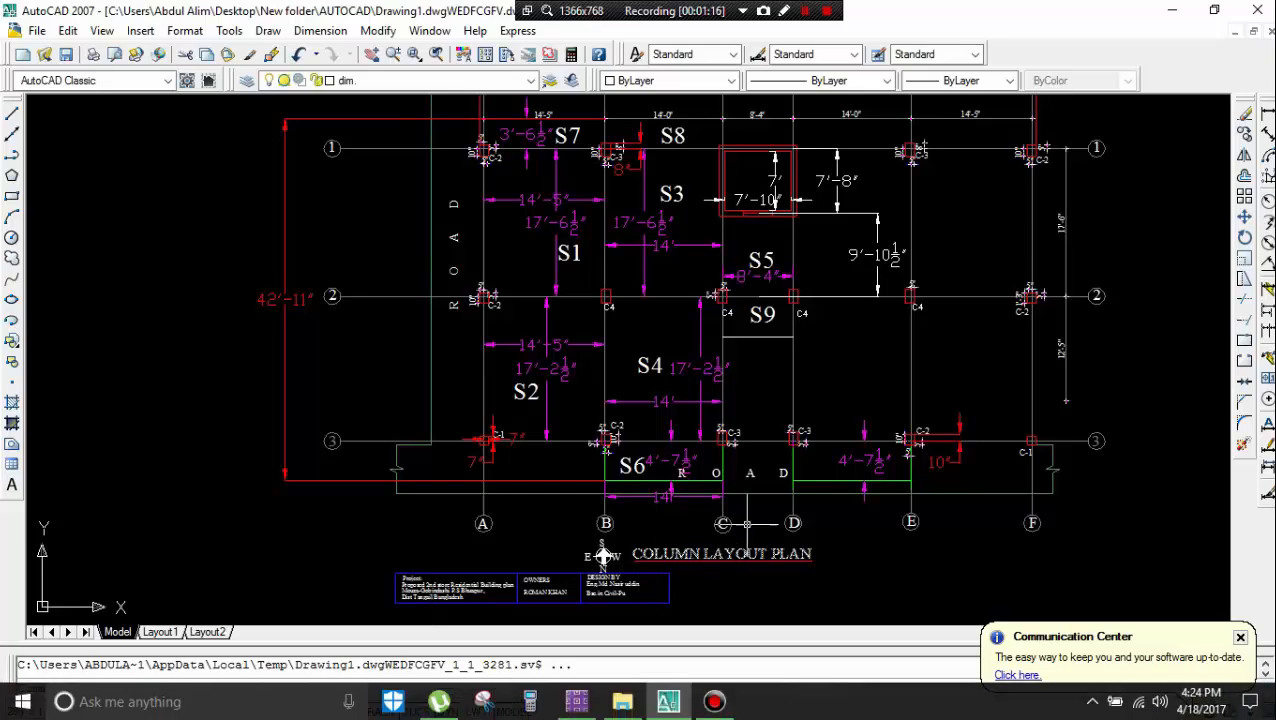
pyautogui.scroll(3, 540, 500)
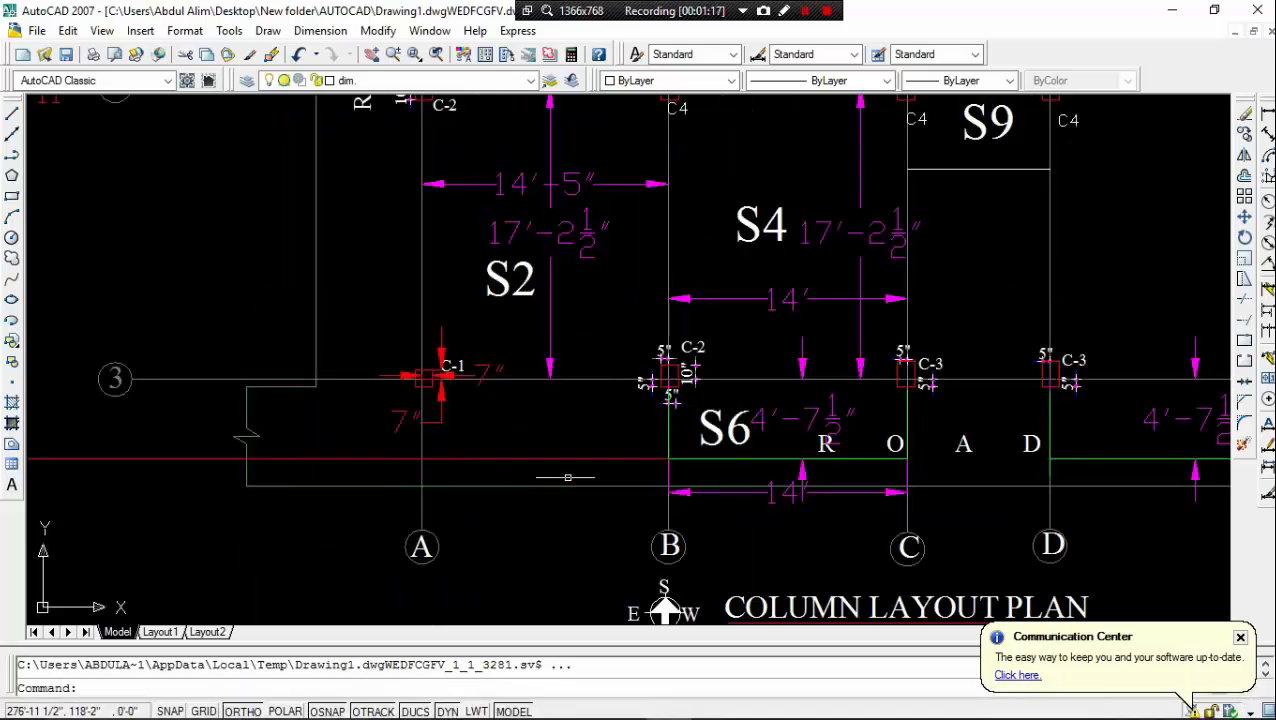
pyautogui.scroll(-4, 770, 390)
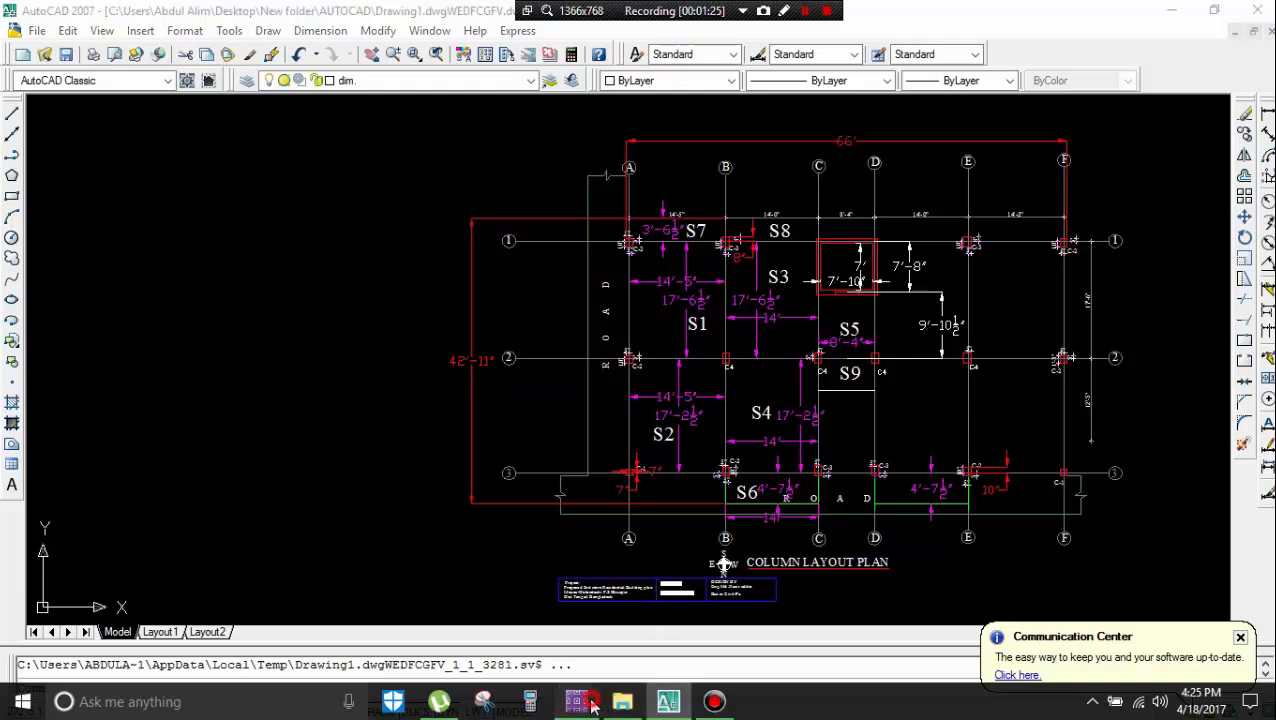
# - Back in SAFE, set 6 grid lines in both X and Y directions and edit the grid with its data displayed as Spacing
pyautogui.click(576, 701)
pyautogui.doubleClick(658, 338)
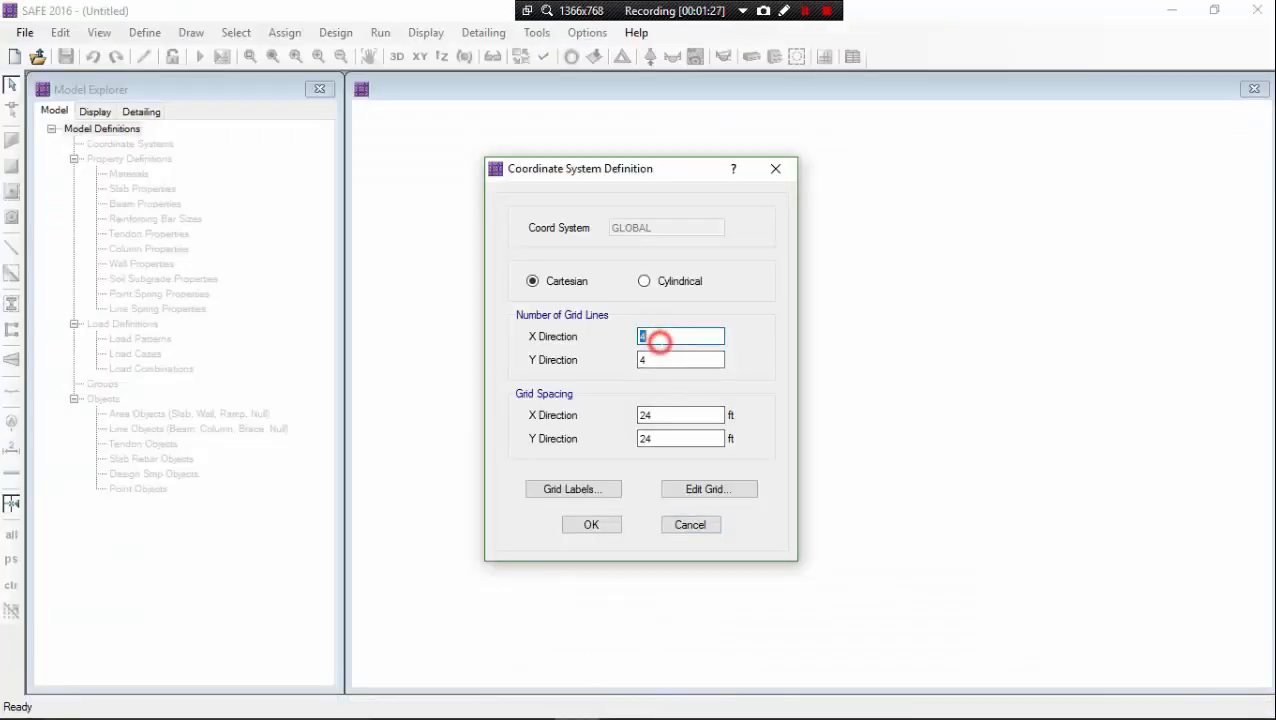
pyautogui.write('6')
pyautogui.doubleClick(652, 360)
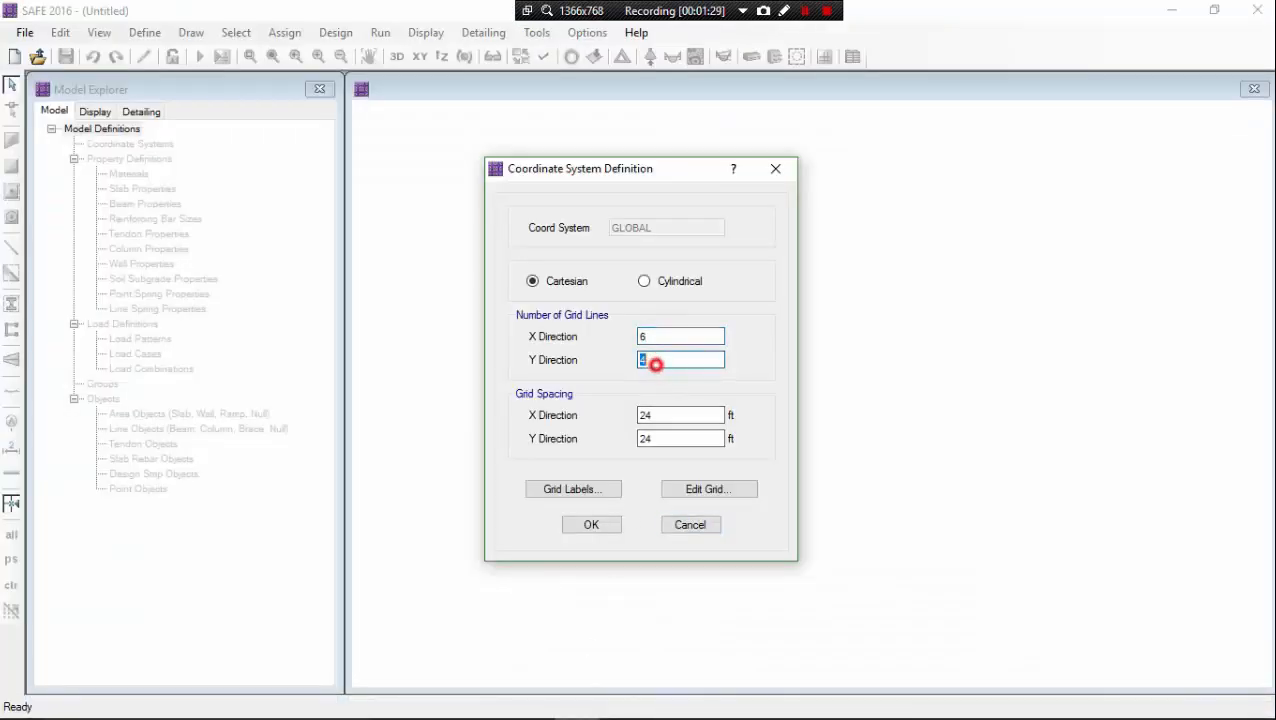
pyautogui.write('6')
pyautogui.click(707, 490)
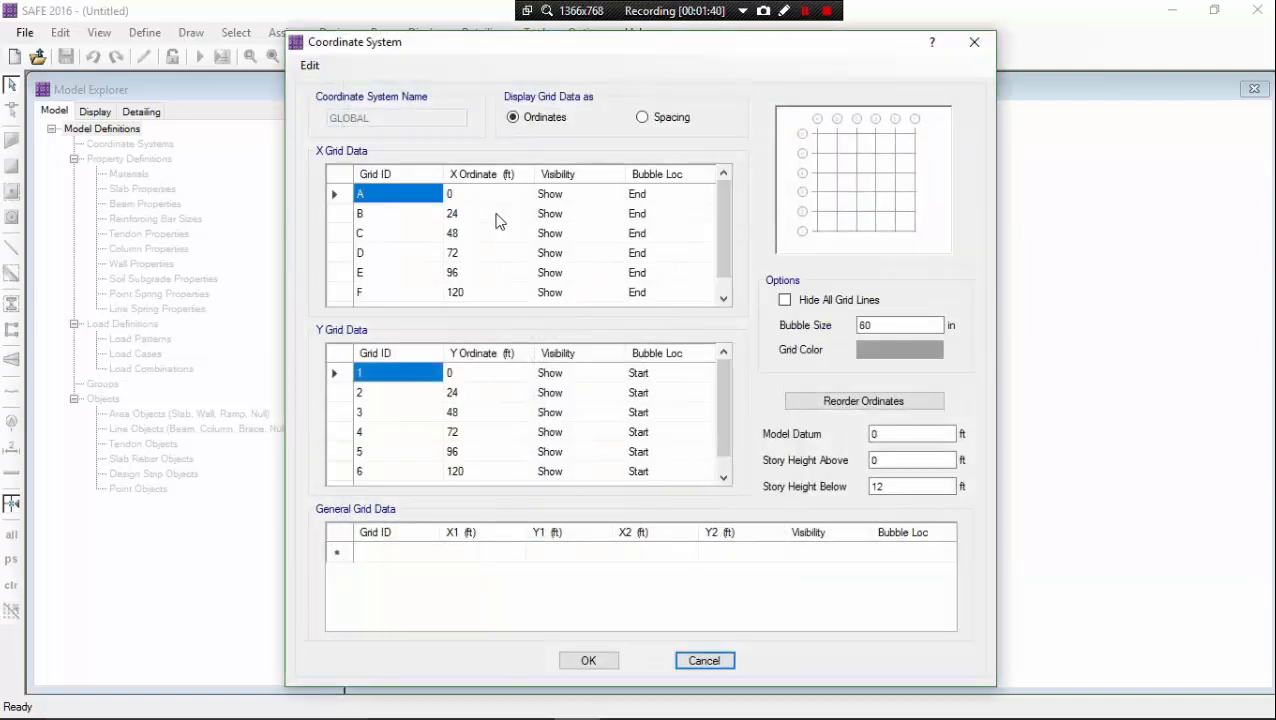
pyautogui.click(643, 118)
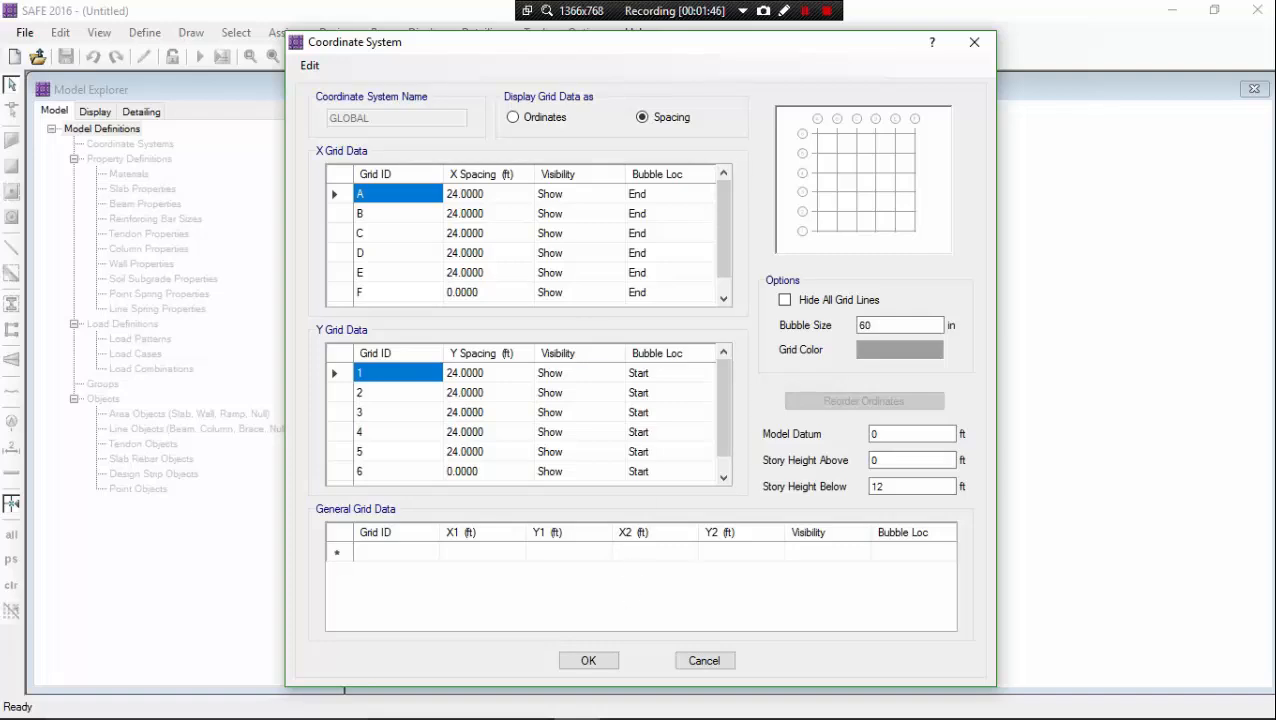
# - Switch to AutoCAD and examine the column layout plan for the horizontal spacings between grid lines A to F
pyautogui.click(678, 704)
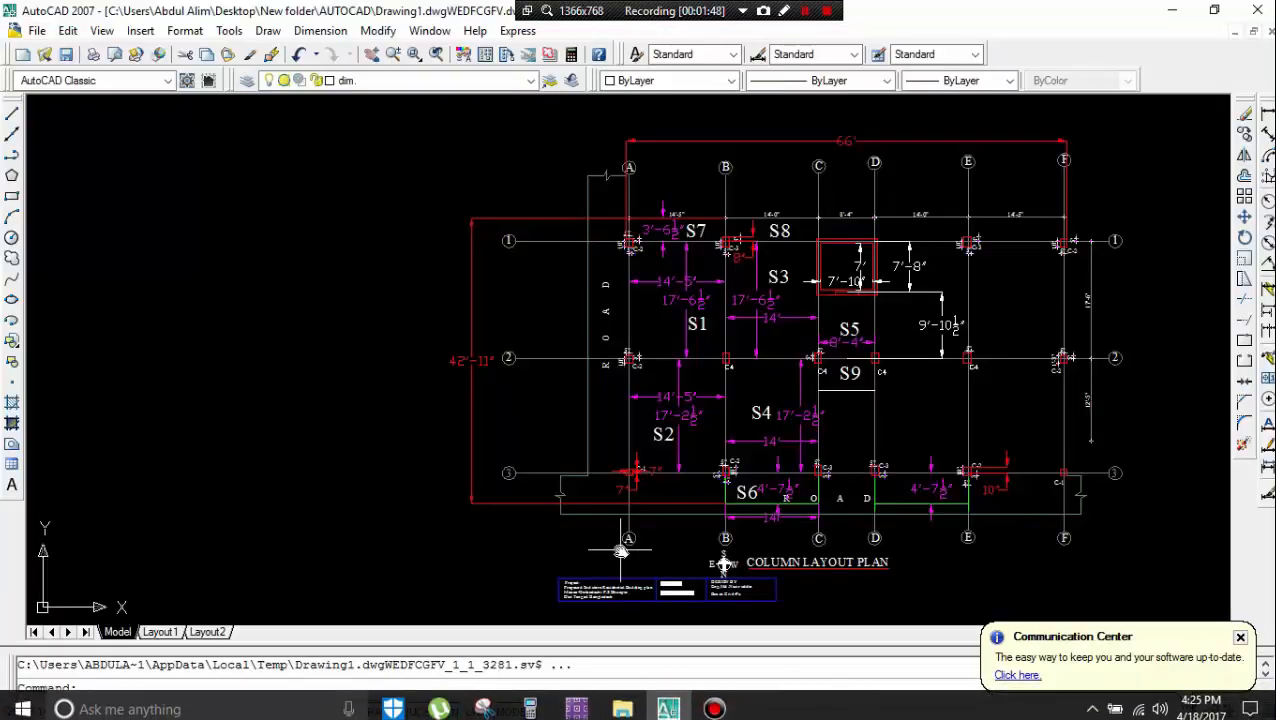
pyautogui.moveTo(622, 551); pyautogui.dragTo(489, 556, button='middle')
pyautogui.scroll(4, 583, 511)
pyautogui.scroll(-3, 583, 511)
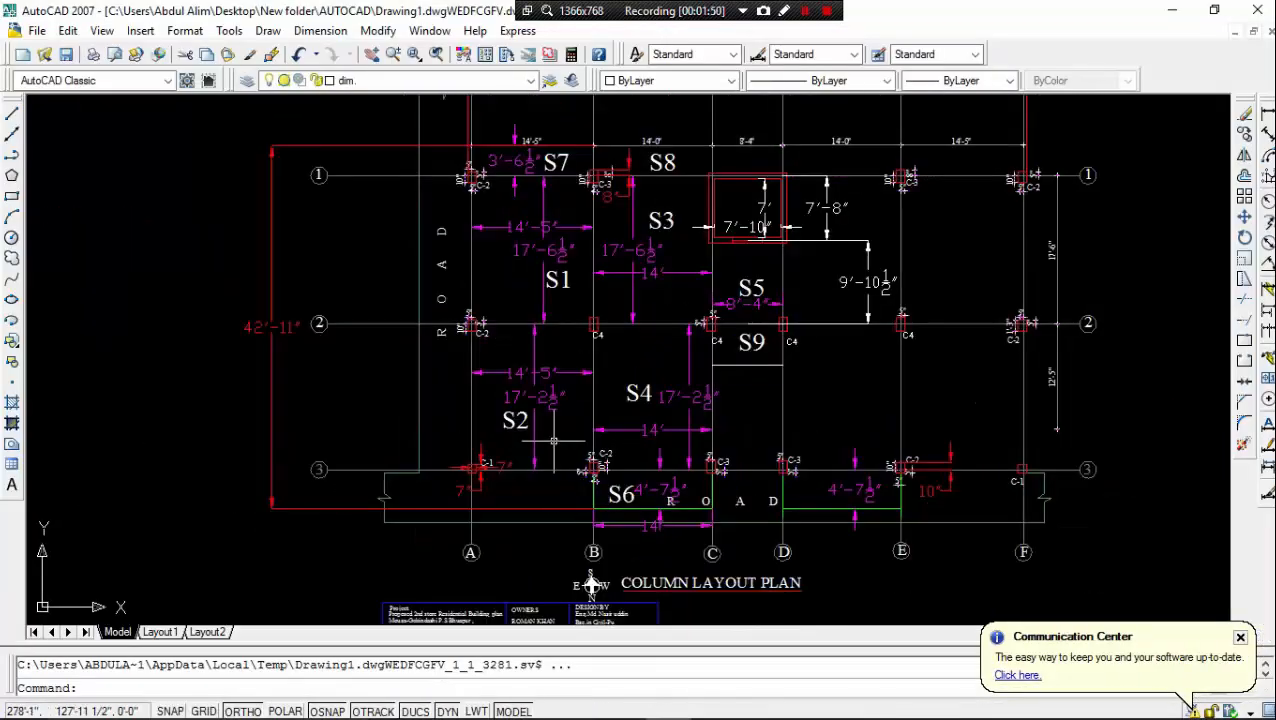
pyautogui.moveTo(527, 437); pyautogui.dragTo(470, 503, button='middle')
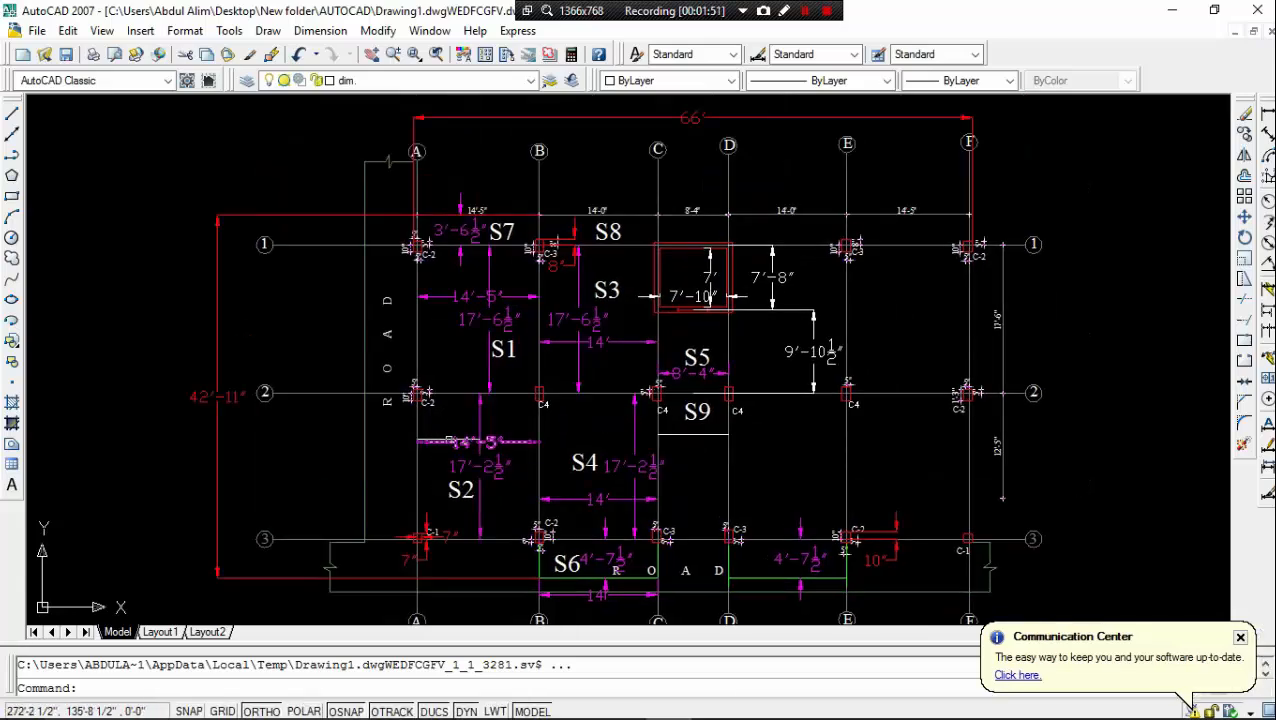
pyautogui.scroll(4, 527, 451)
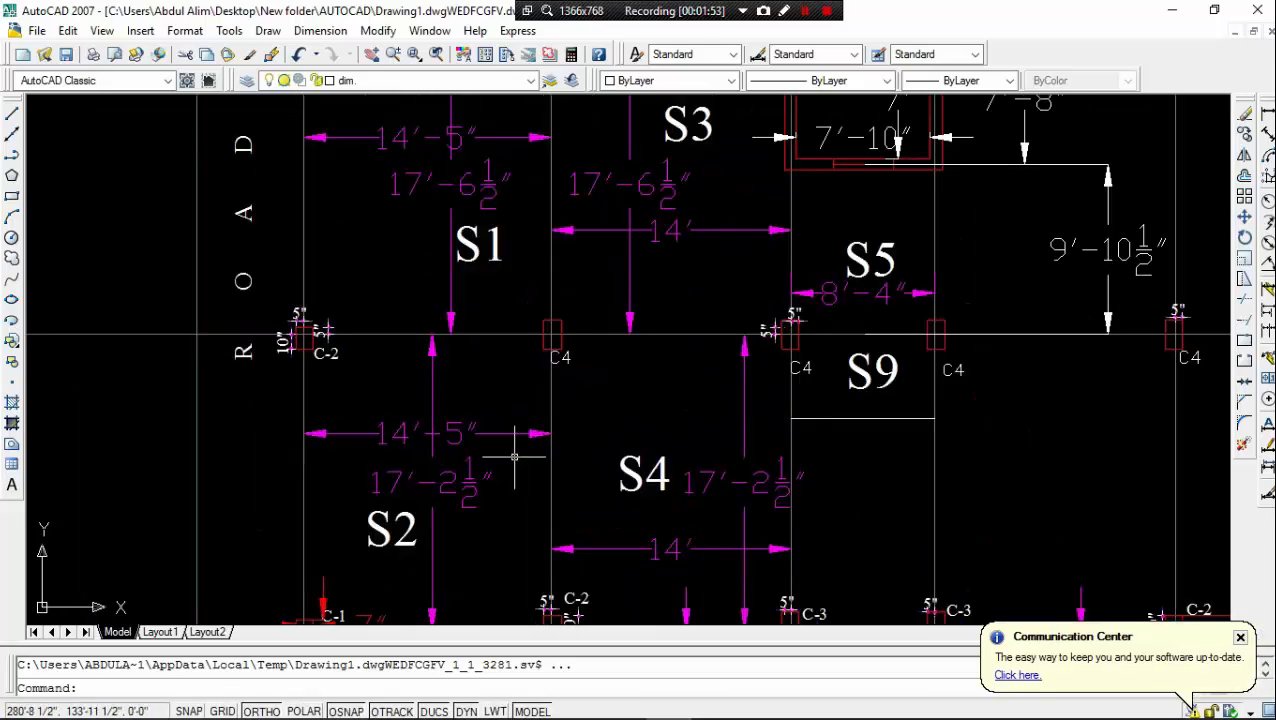
pyautogui.moveTo(507, 447); pyautogui.dragTo(441, 456, button='middle')
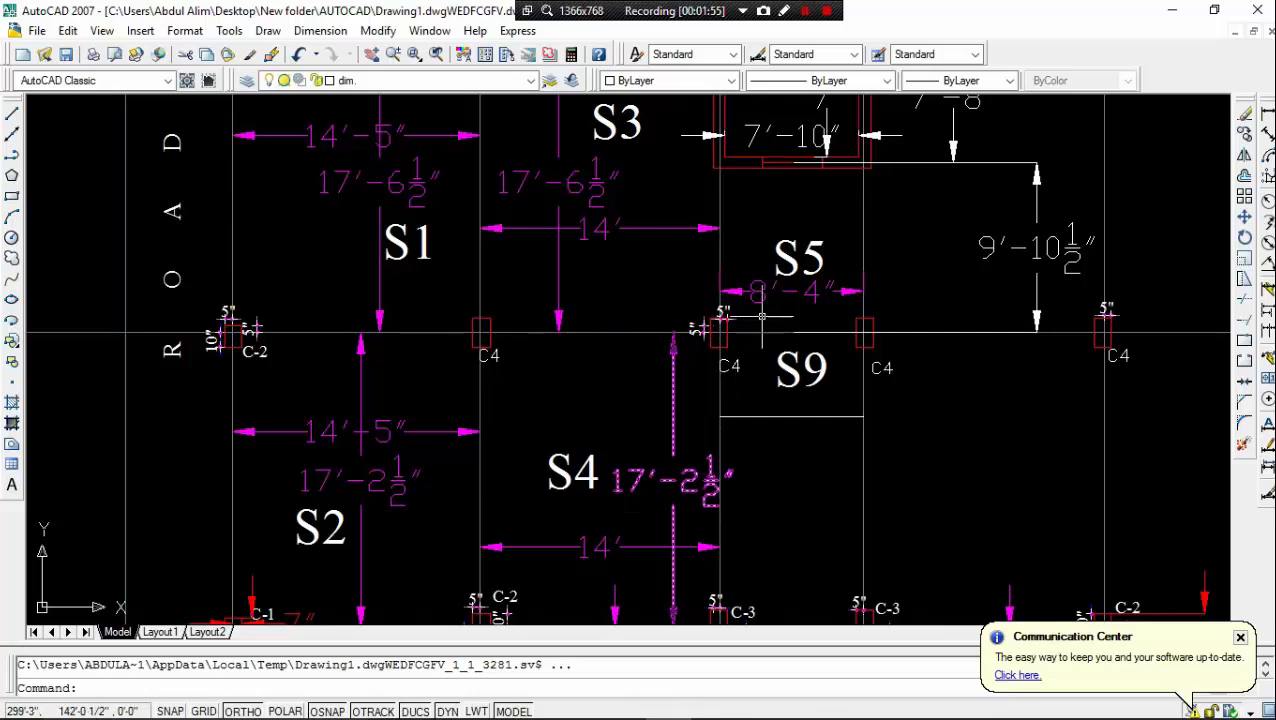
pyautogui.scroll(-2, 745, 335)
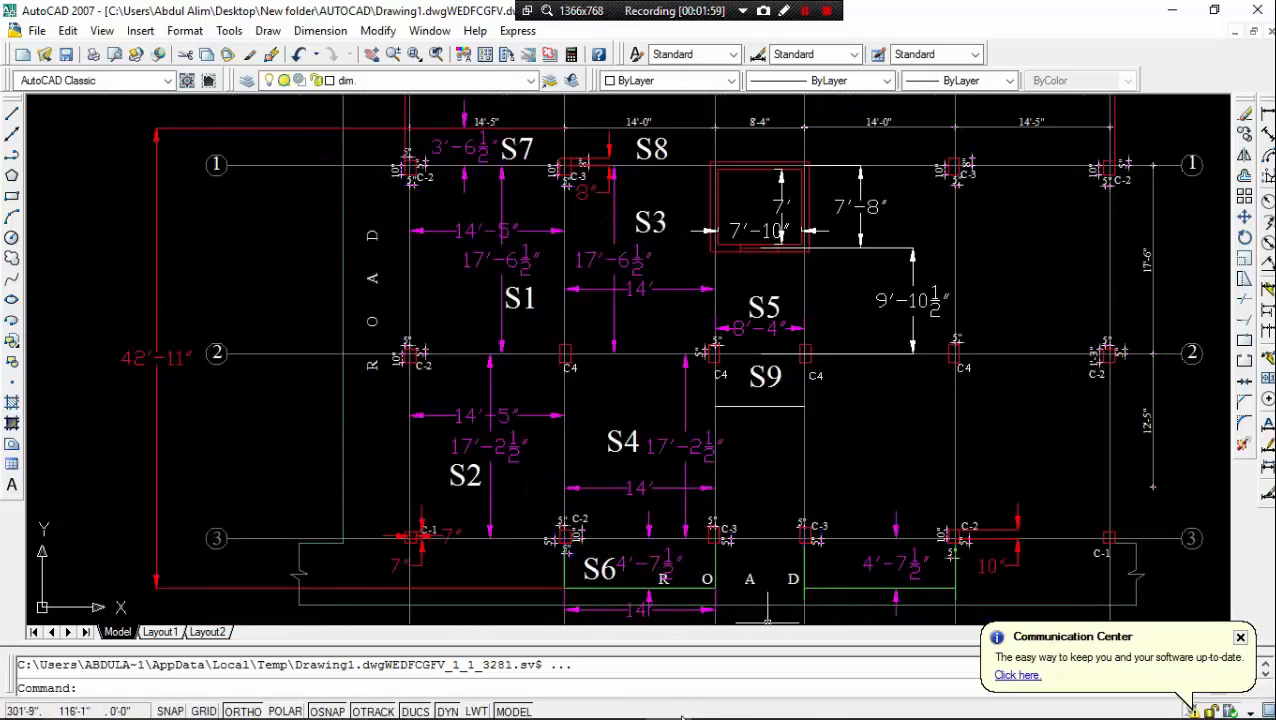
pyautogui.moveTo(675, 712)
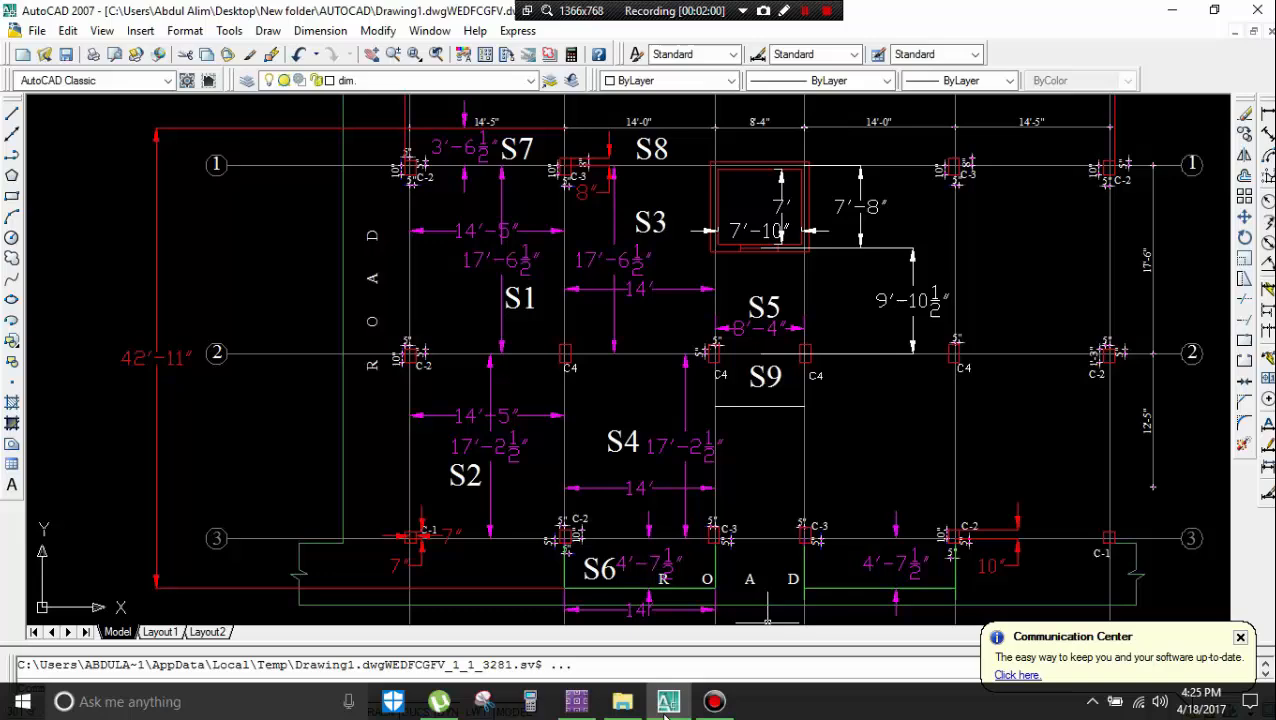
# - Back in SAFE, set the X spacing of grid A to 14'5", grid B to 14 and grid C to 8'4"
pyautogui.click(582, 704)
pyautogui.click(505, 195)
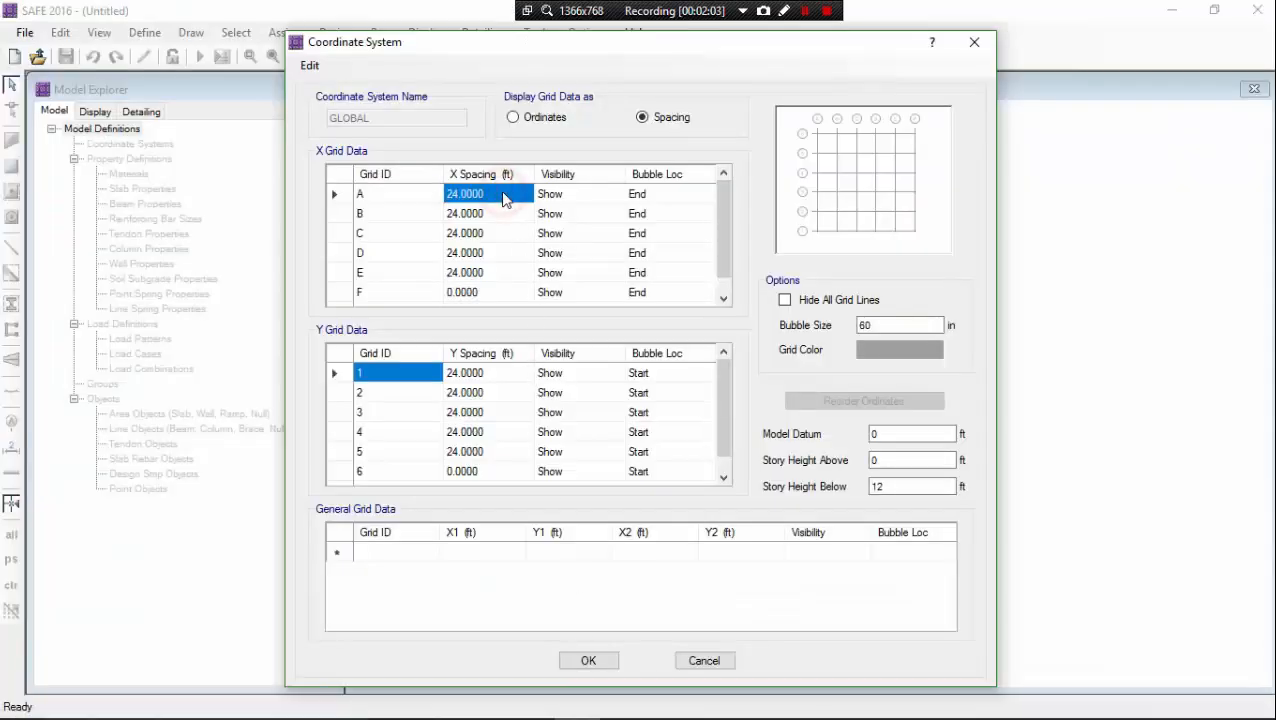
pyautogui.write('14\'5"')
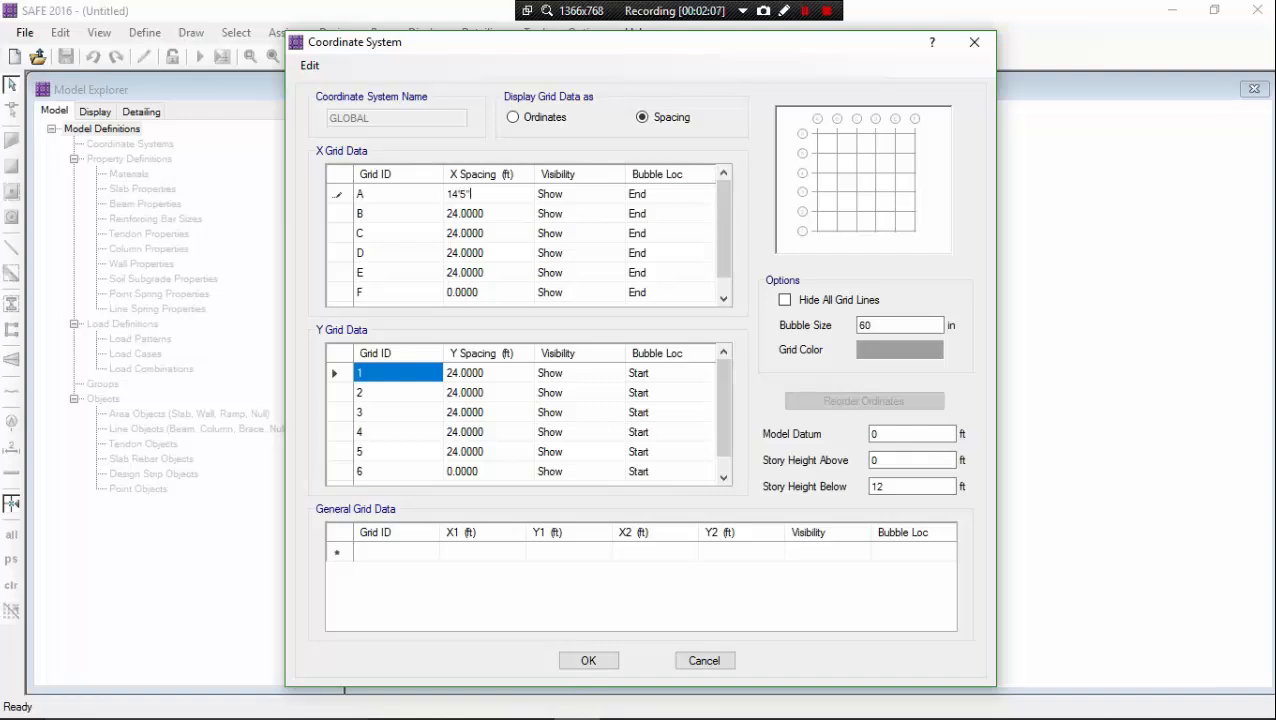
pyautogui.press('Return')
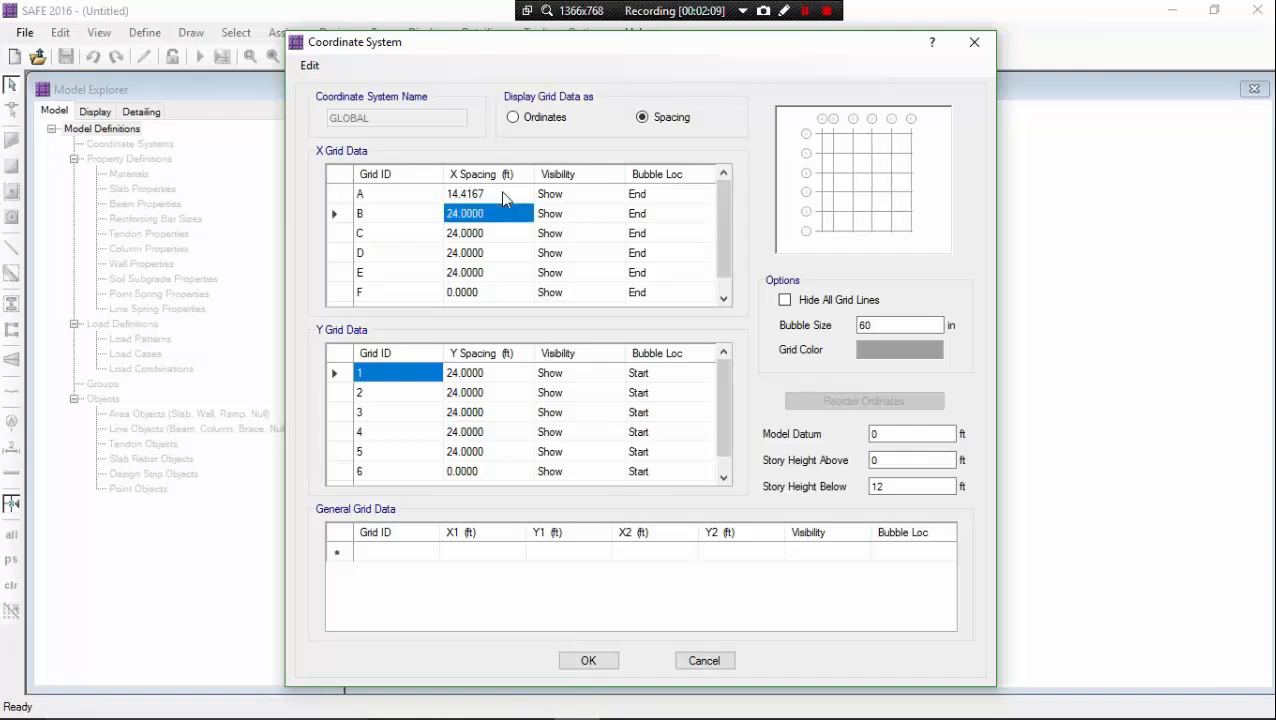
pyautogui.write('14')
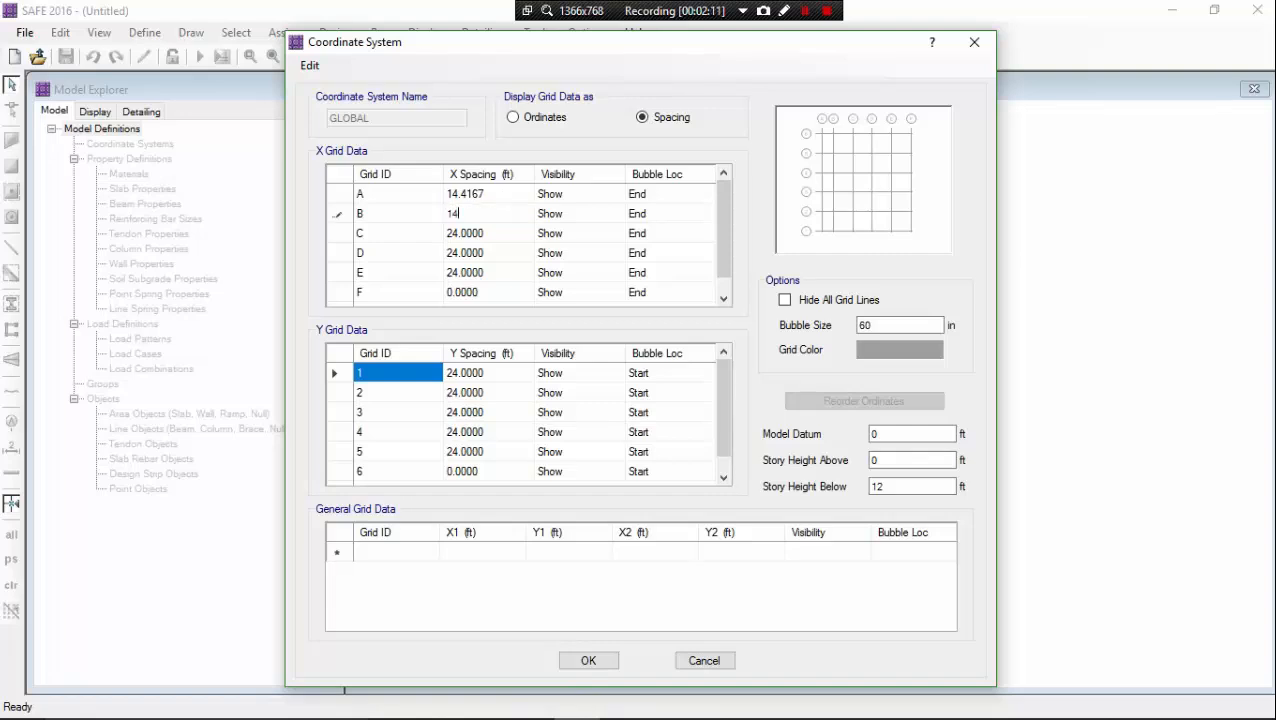
pyautogui.press('Return')
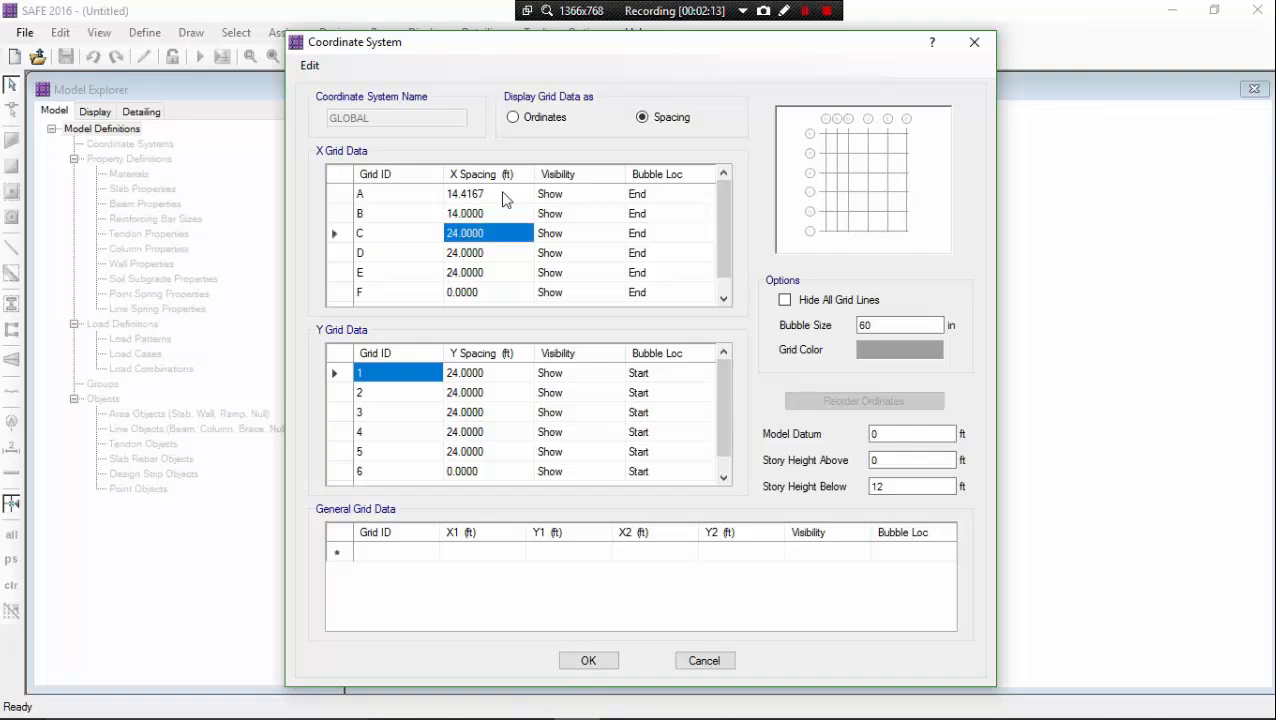
pyautogui.write('8\'4"')
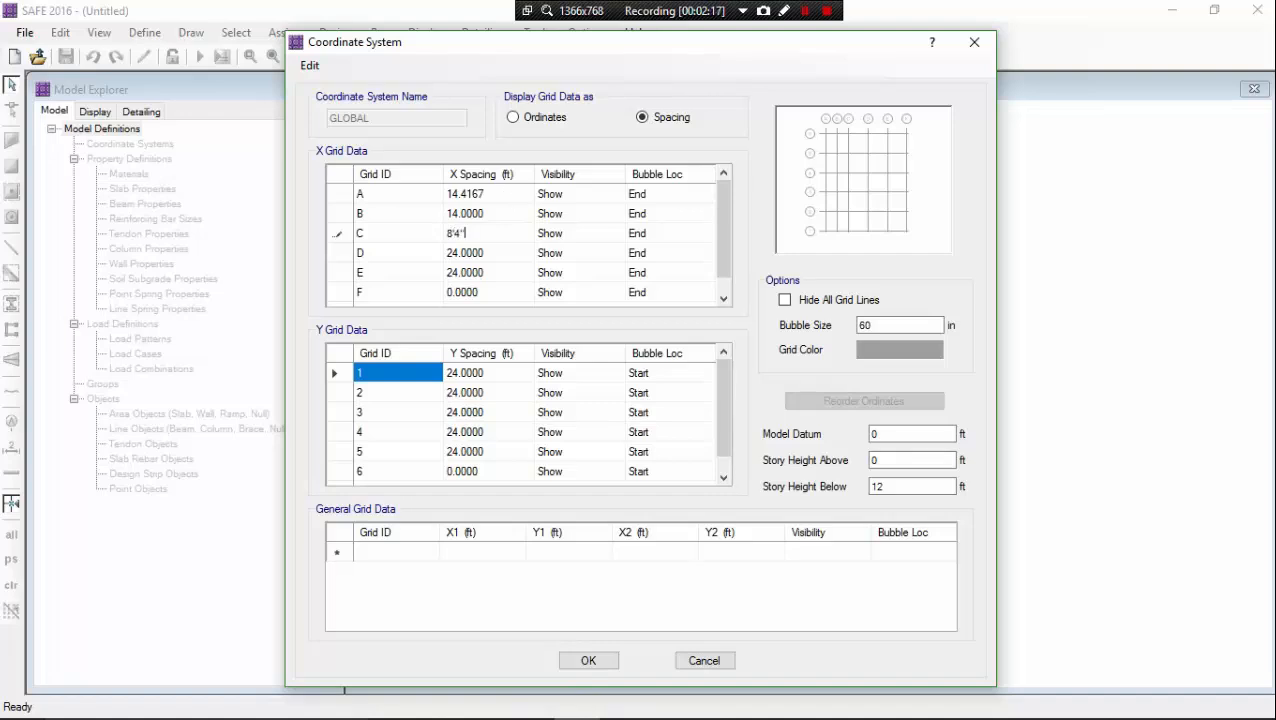
pyautogui.press('Return')
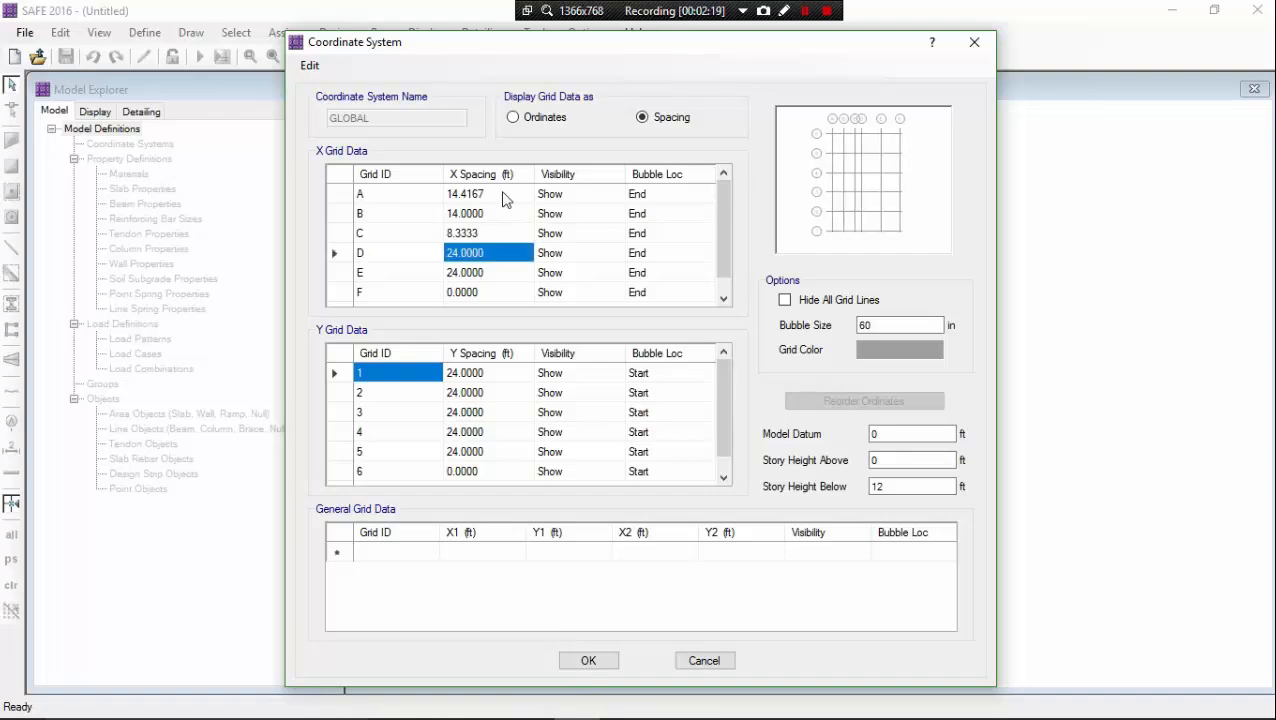
# - Set the X spacing of grid D to 14 and grid E to 14'5"
pyautogui.write('1')
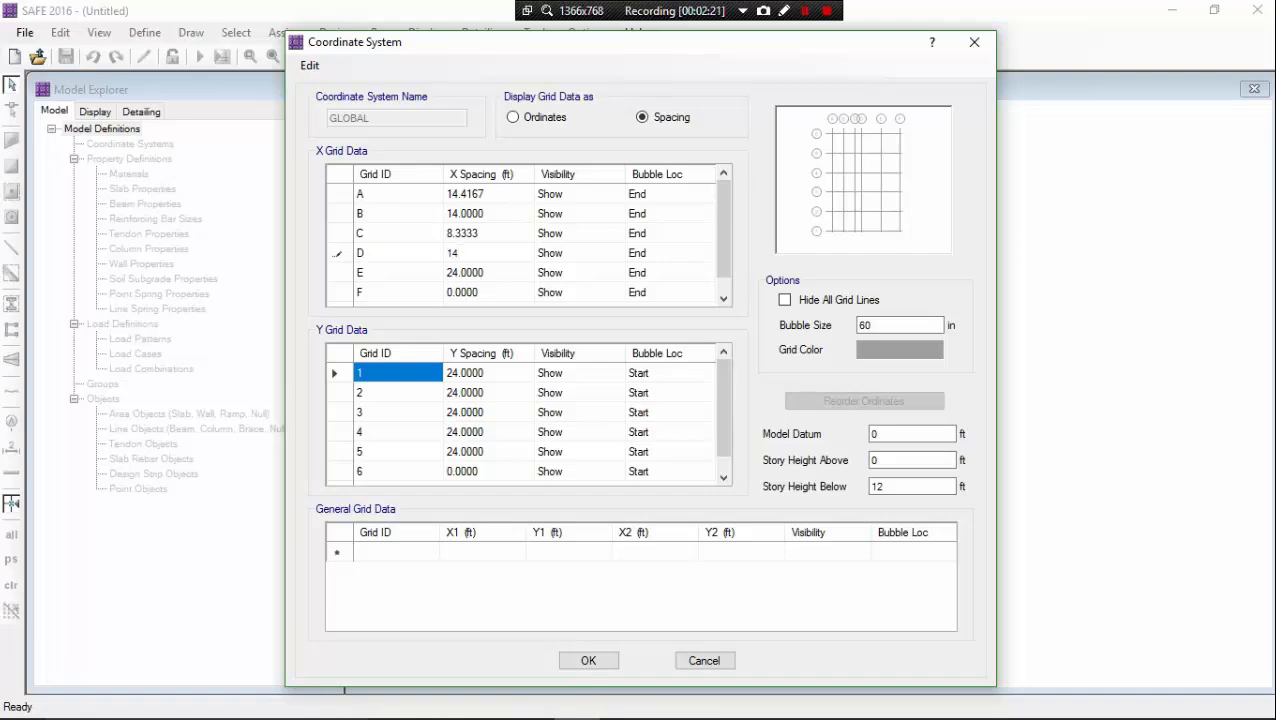
pyautogui.write('4')
pyautogui.press('Return')
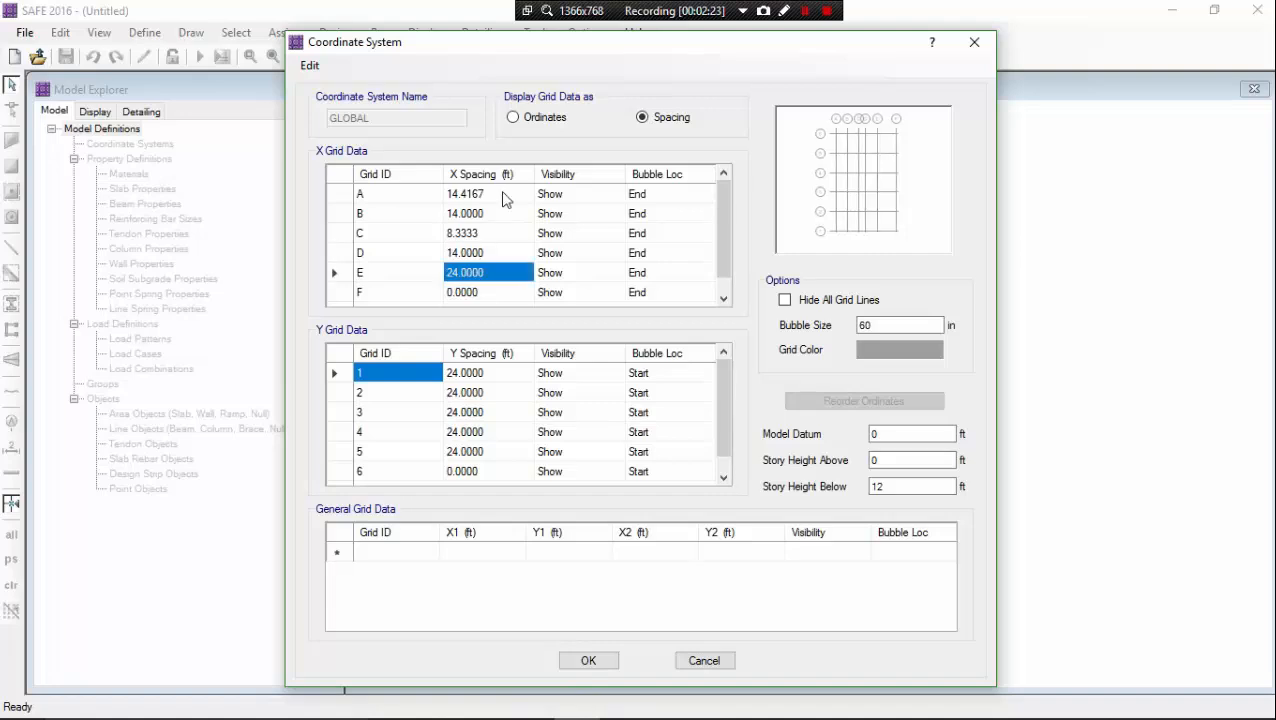
pyautogui.write("14'5")
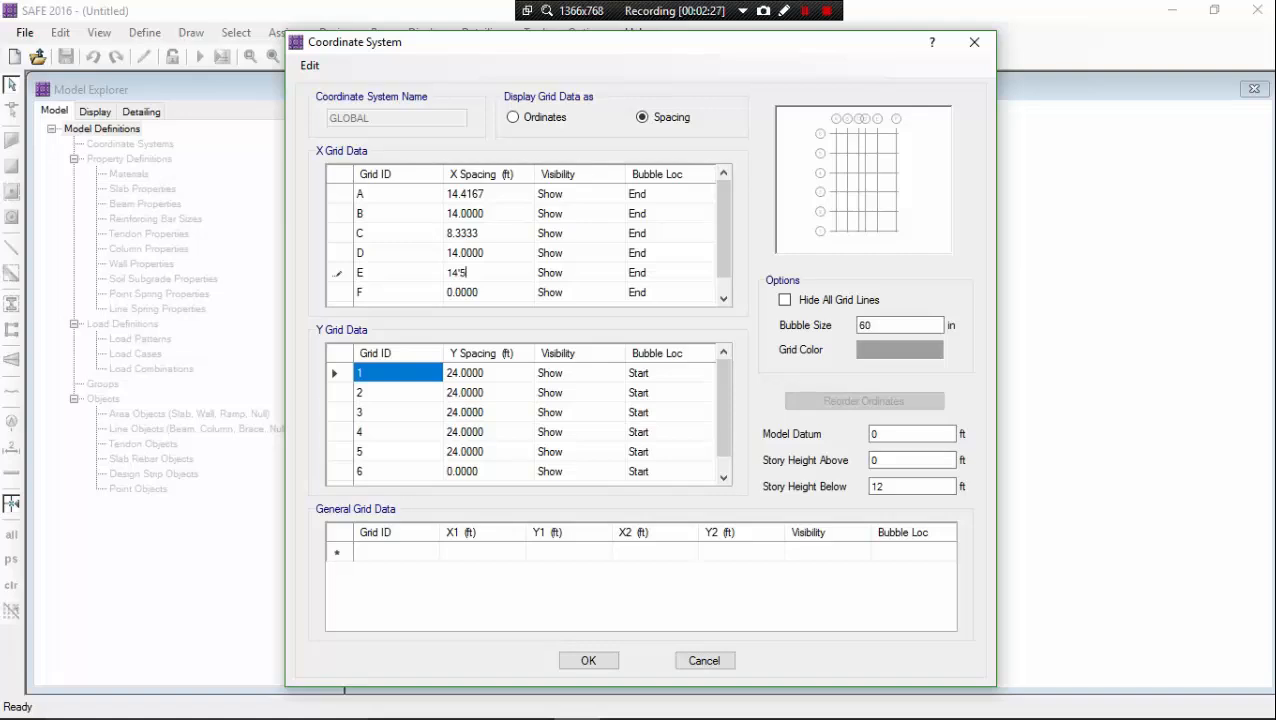
pyautogui.write('"')
pyautogui.press('Return')
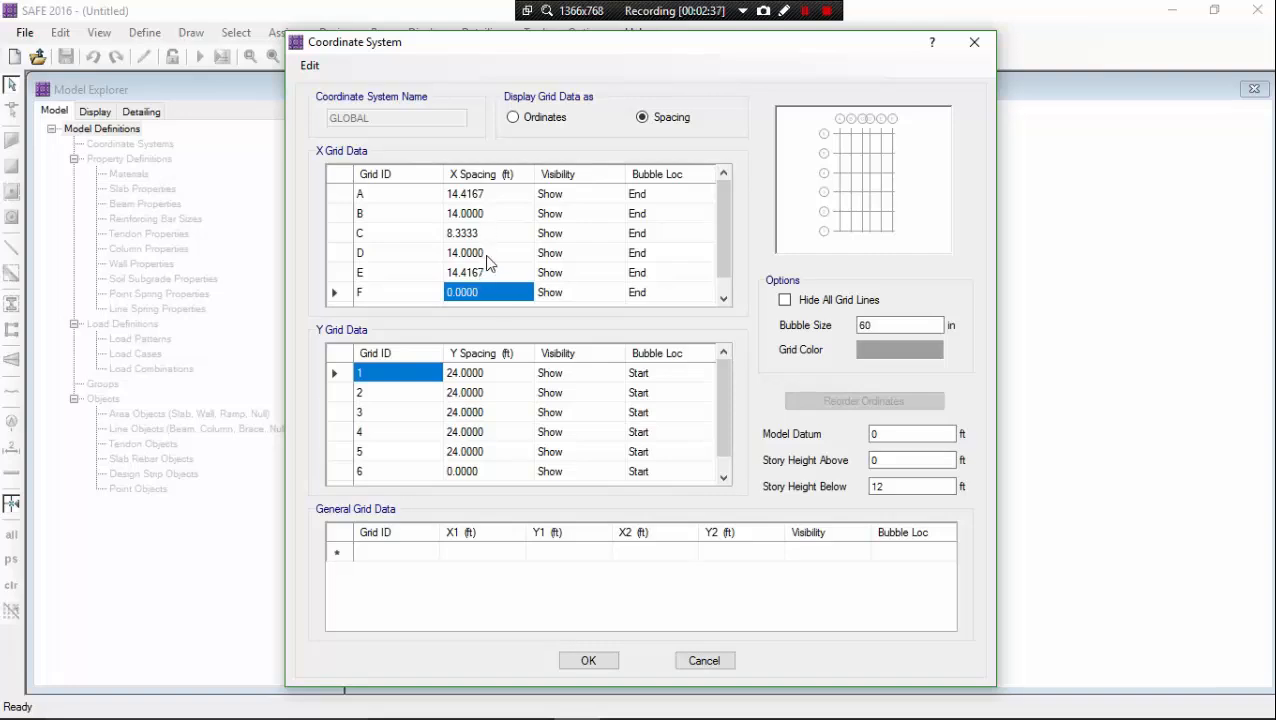
# - Switch to AutoCAD and examine the column layout plan for the vertical spacings around grid line 3, next to panels S2, S4 and S6
pyautogui.click(490, 373)
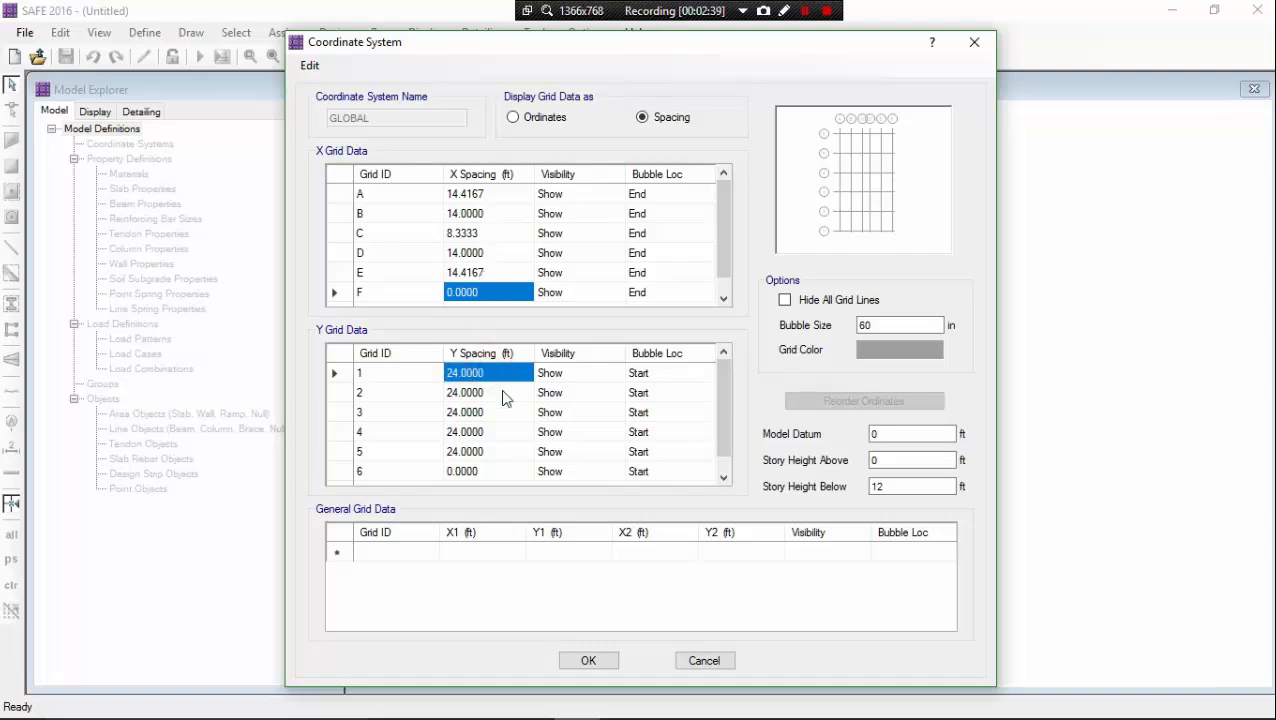
pyautogui.click(667, 701)
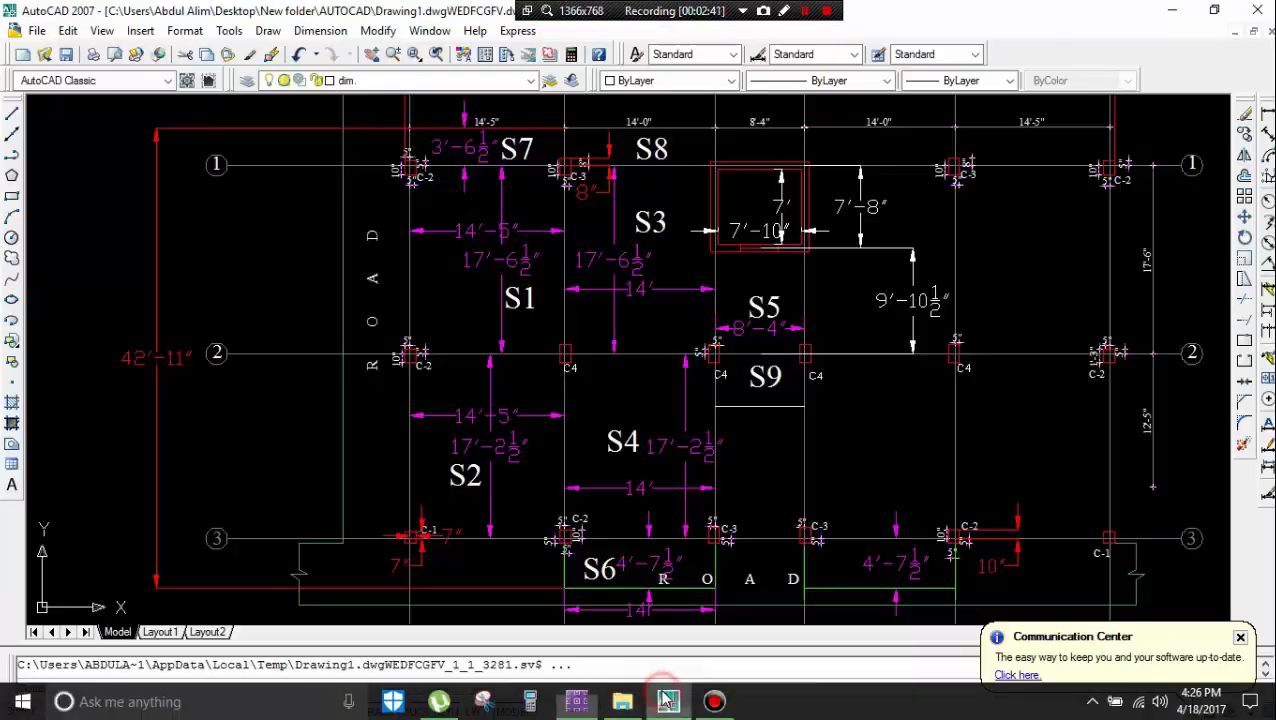
pyautogui.moveTo(641, 530); pyautogui.dragTo(585, 413, button='middle')
pyautogui.scroll(3, 649, 459)
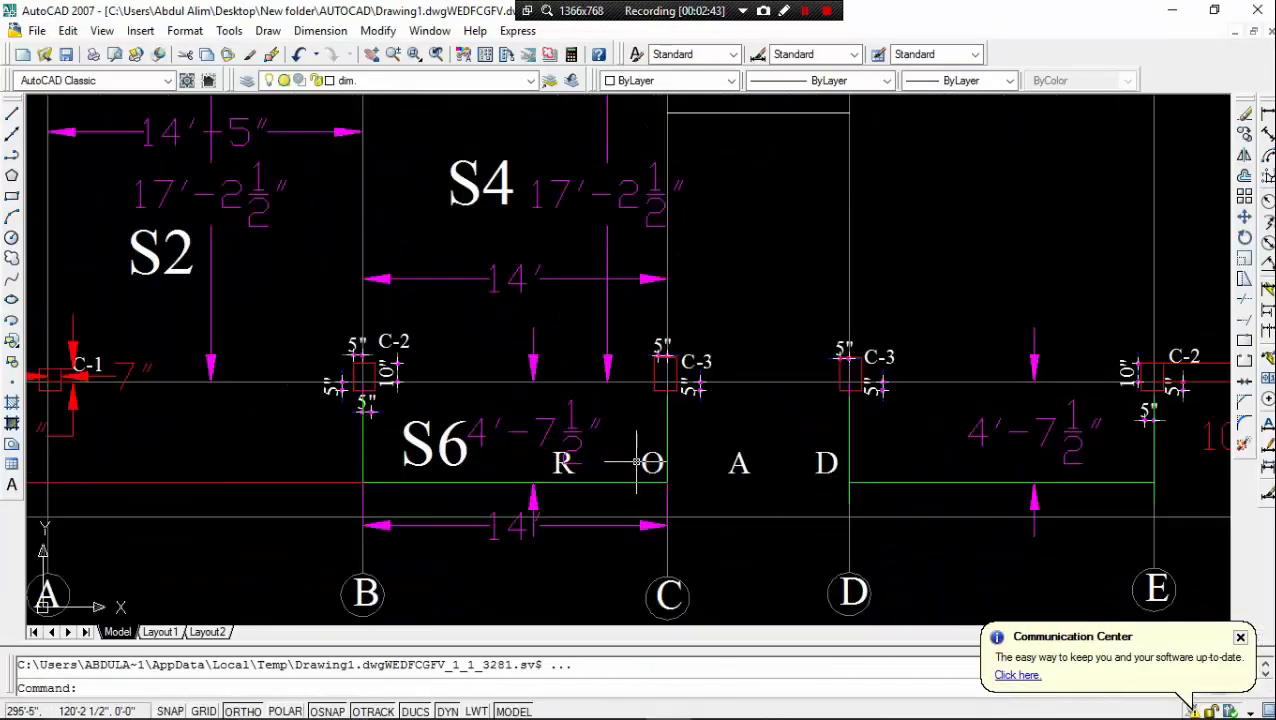
pyautogui.scroll(-4, 636, 461)
pyautogui.moveTo(525, 459); pyautogui.dragTo(528, 523, button='middle')
pyautogui.scroll(3, 530, 524)
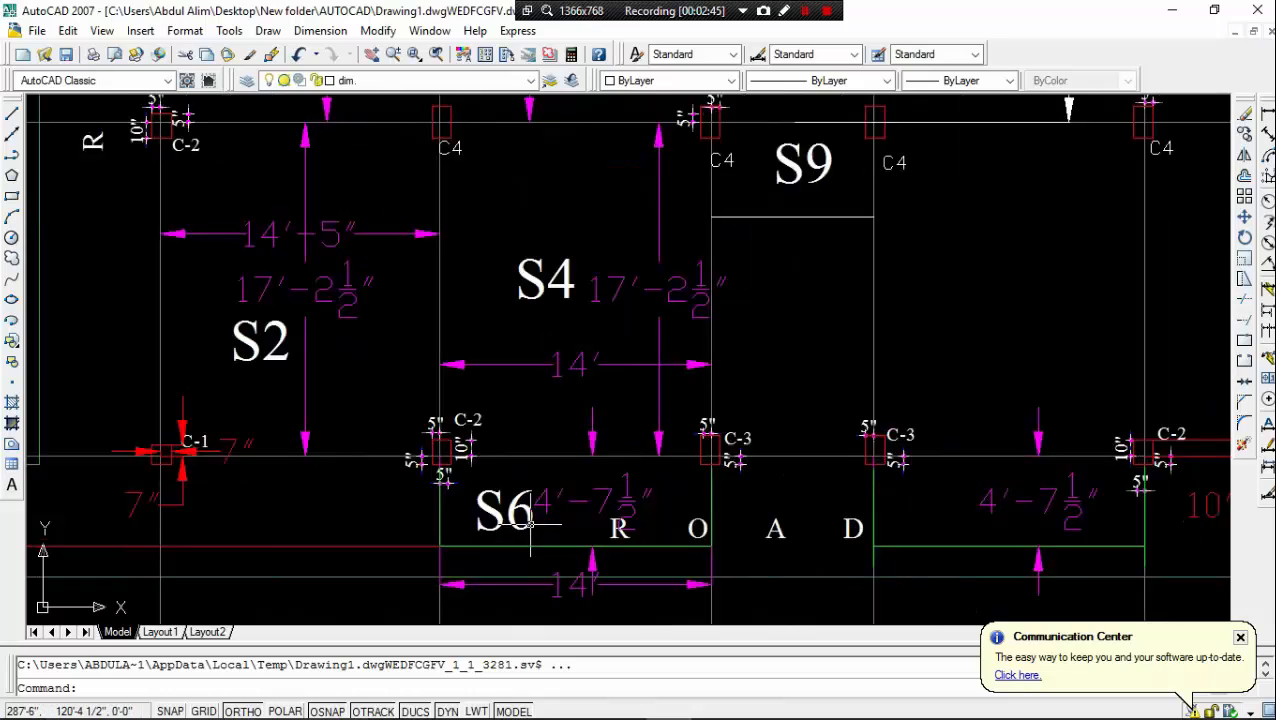
pyautogui.moveTo(418, 432); pyautogui.dragTo(445, 538, button='middle')
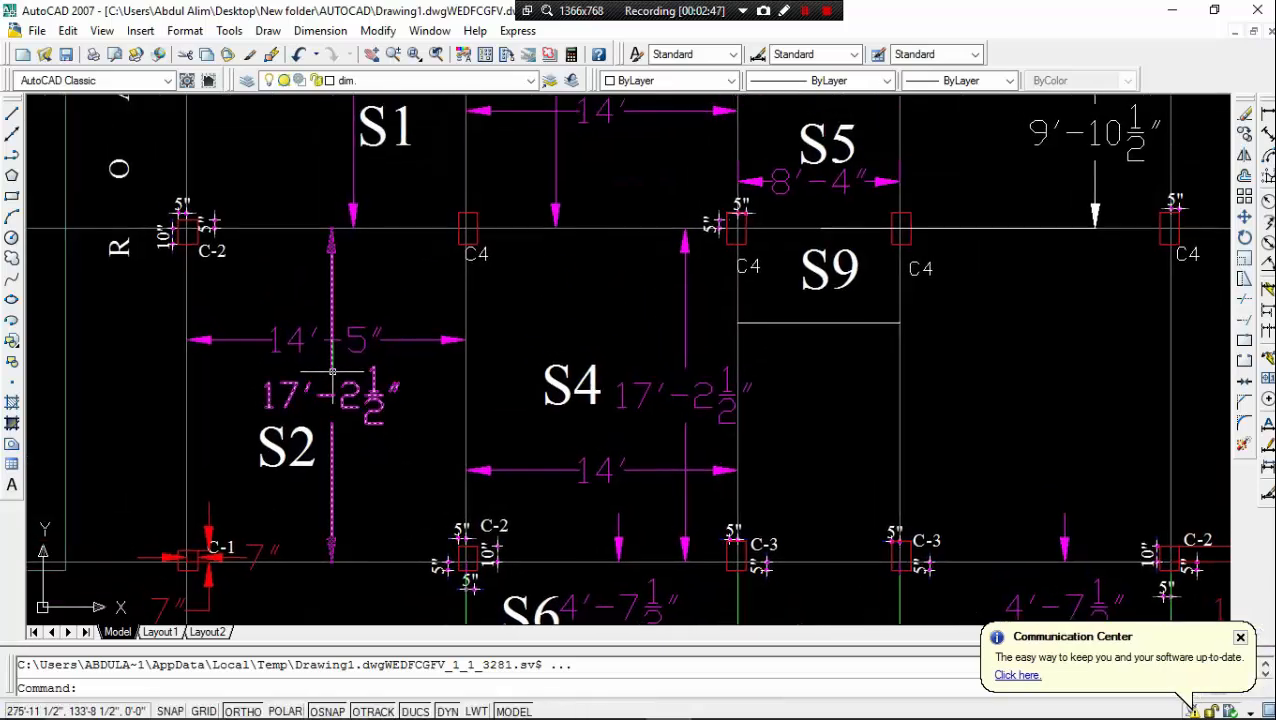
pyautogui.moveTo(532, 350); pyautogui.dragTo(528, 242, button='middle')
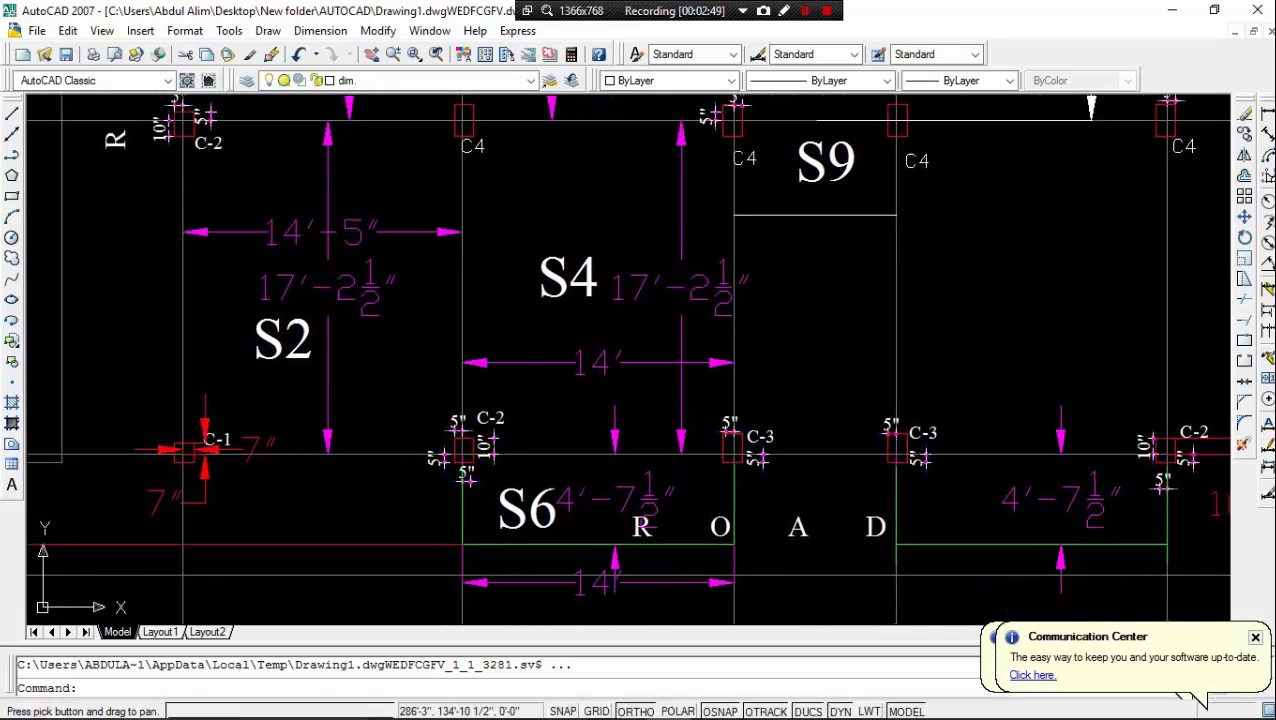
# - Back in SAFE, set the Y spacing of grid 1 to 4'7.5" and grid 2 to 17'2.5"
pyautogui.click(583, 705)
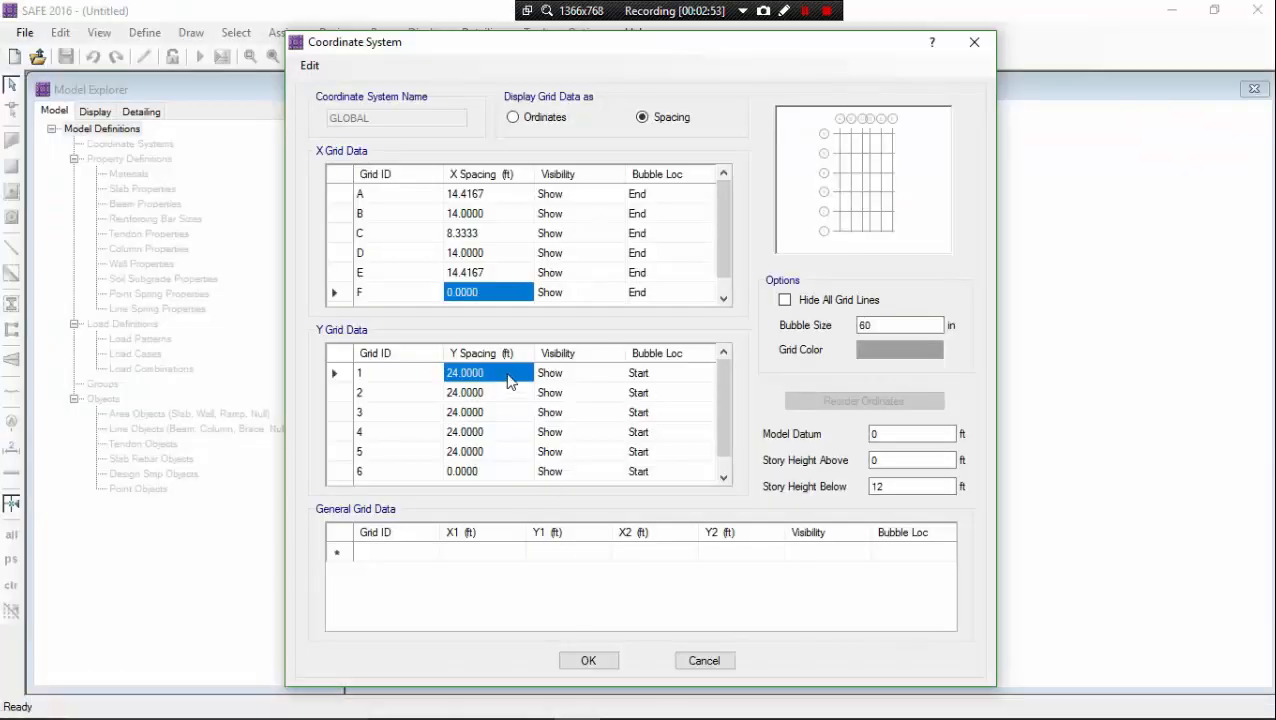
pyautogui.write('4\'7.5"')
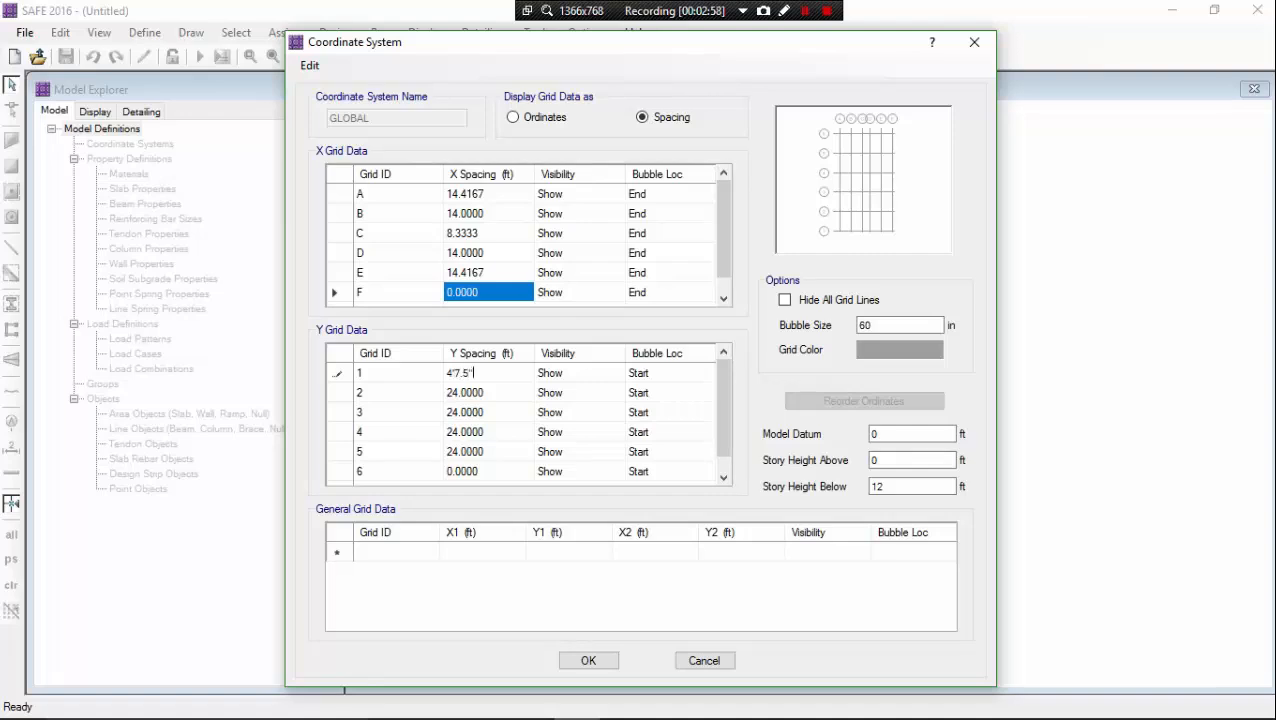
pyautogui.press('Return')
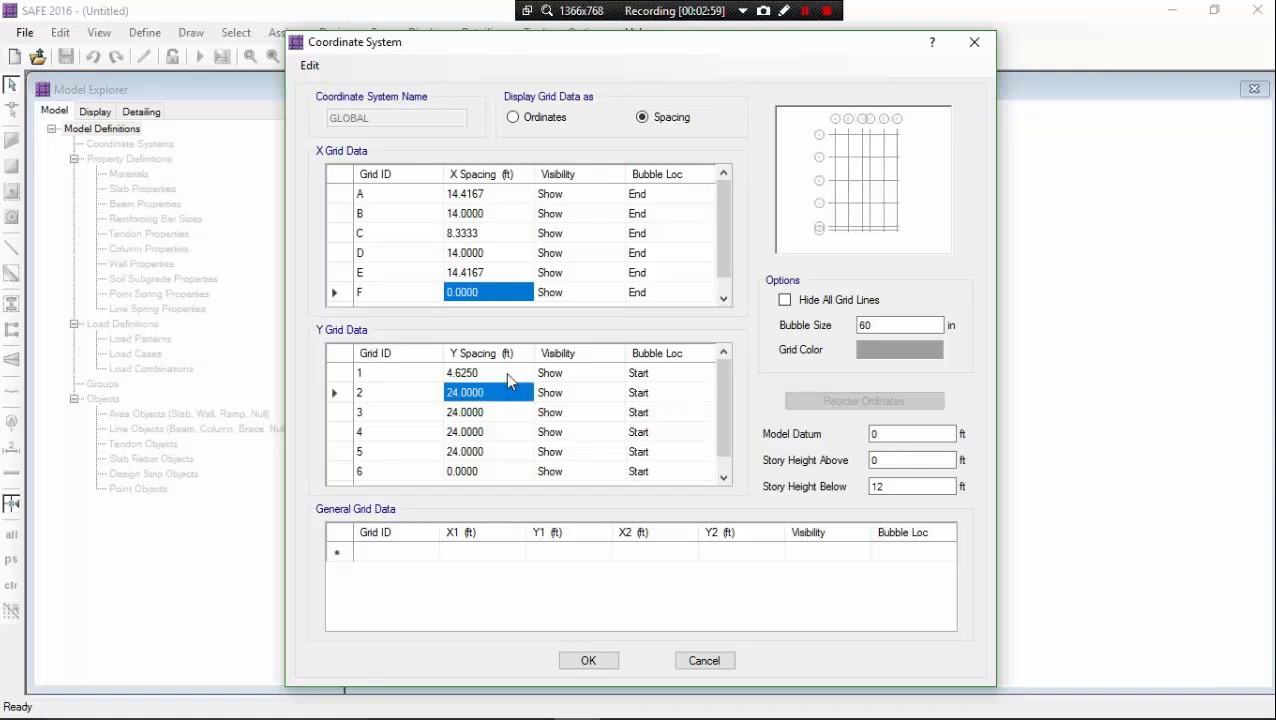
pyautogui.write('17\'2.5"')
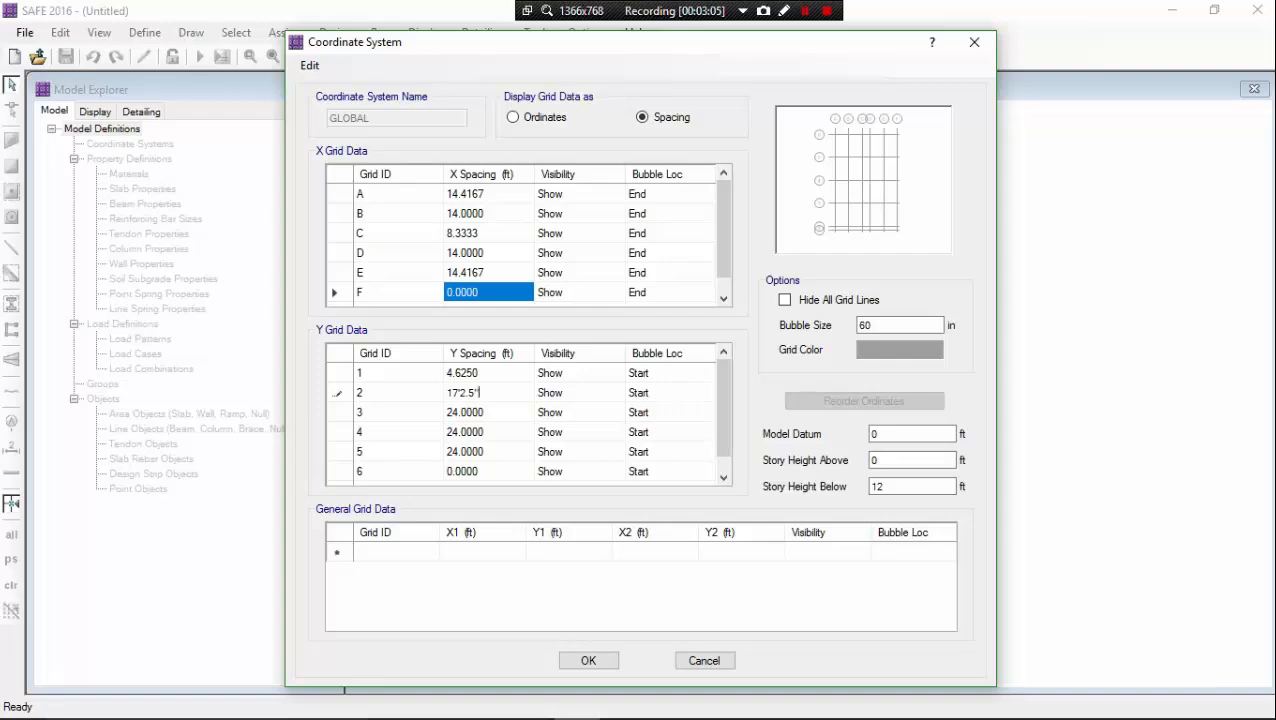
pyautogui.press('Return')
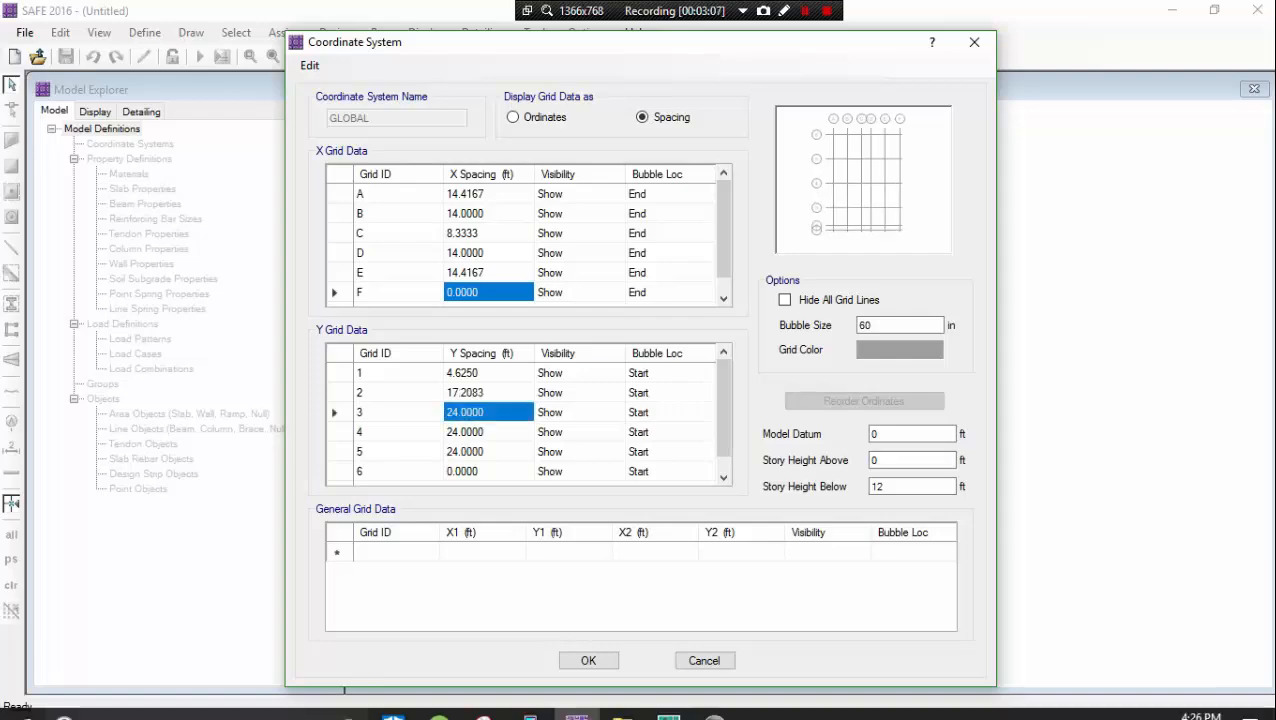
# - Check the spacings between lines 1 and 2 in AutoCAD, and in SAFE set the Y spacing of grid 3 to 9'10.5" and grid 4 to 8'4"
pyautogui.click(664, 704)
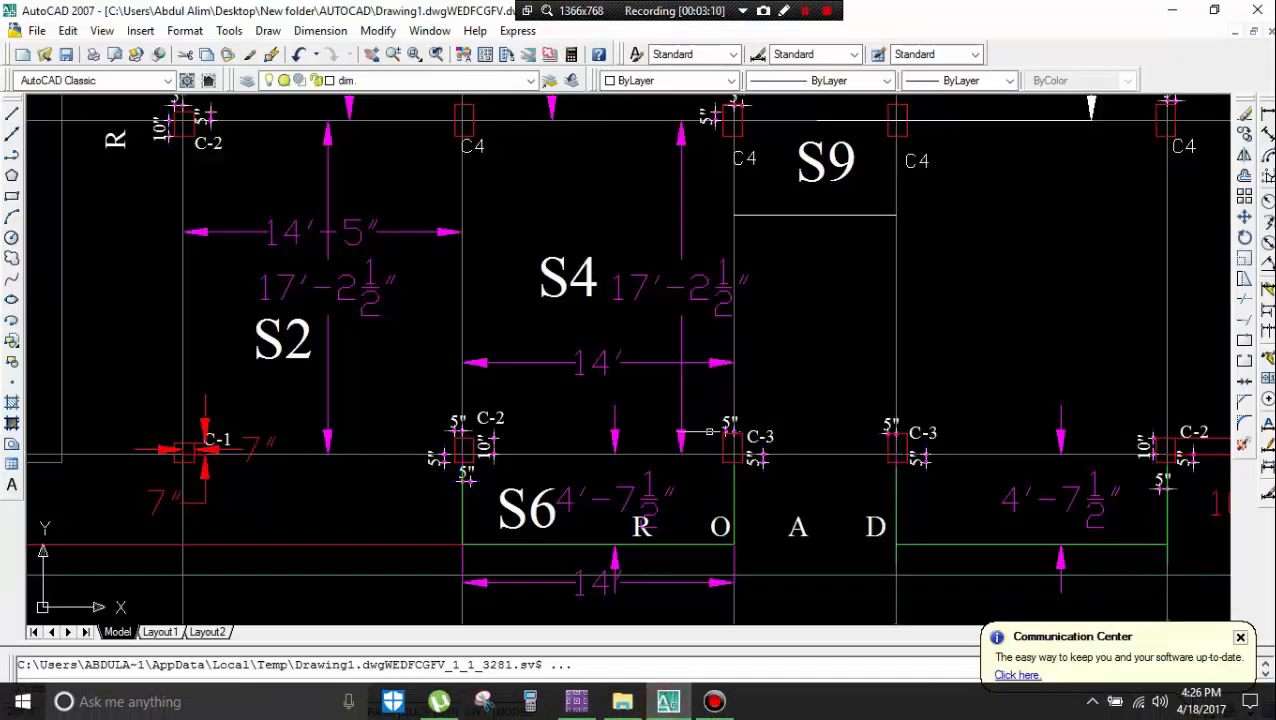
pyautogui.scroll(-5, 567, 456)
pyautogui.scroll(3, 567, 456)
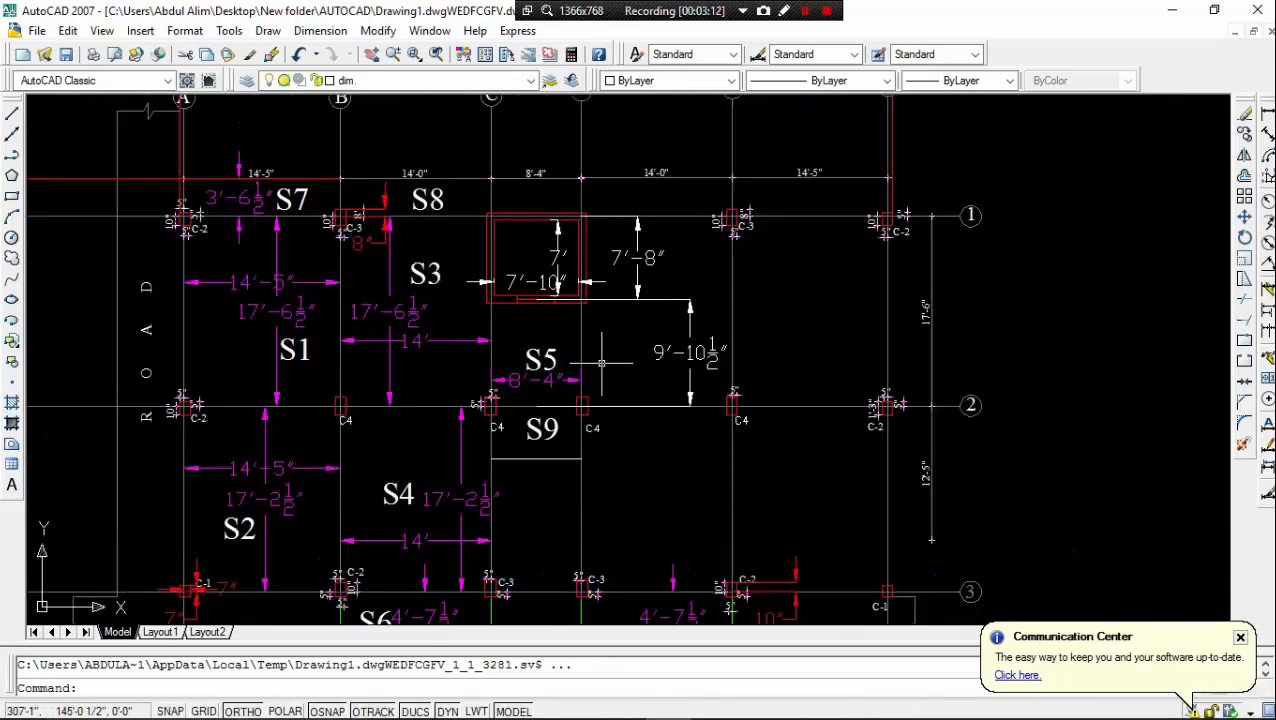
pyautogui.click(663, 430)
pyautogui.press('Escape')
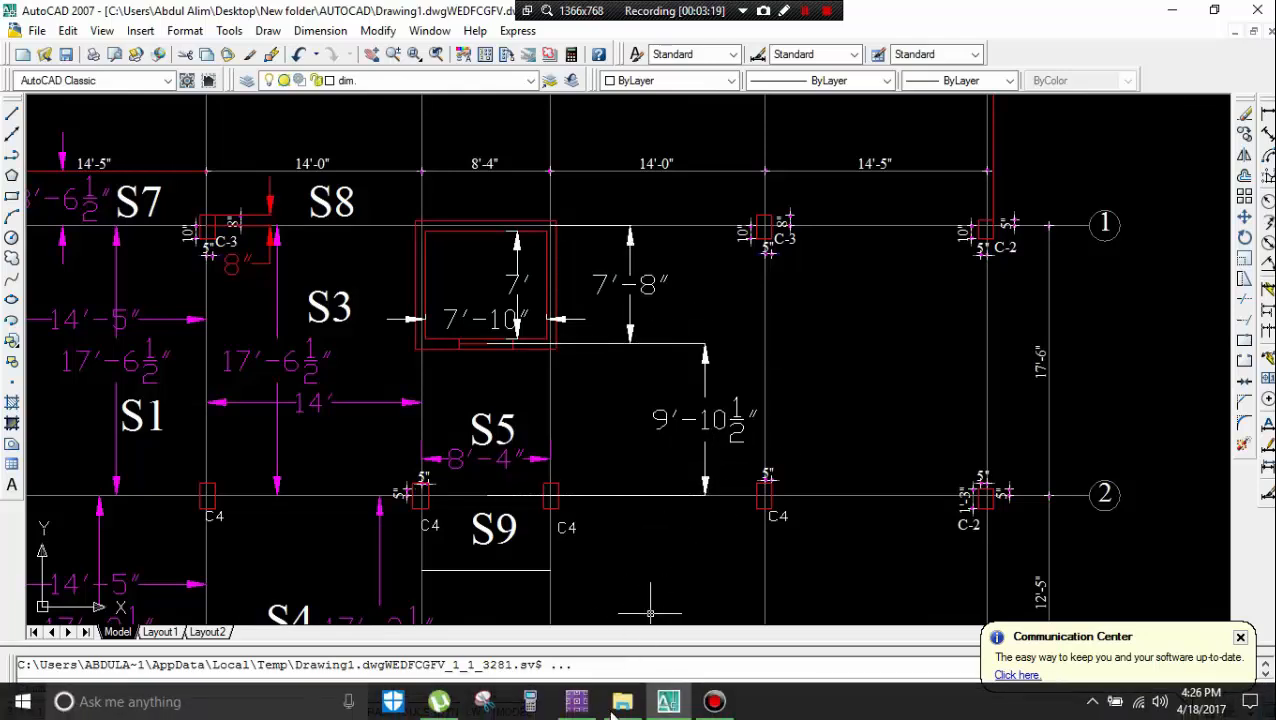
pyautogui.click(578, 702)
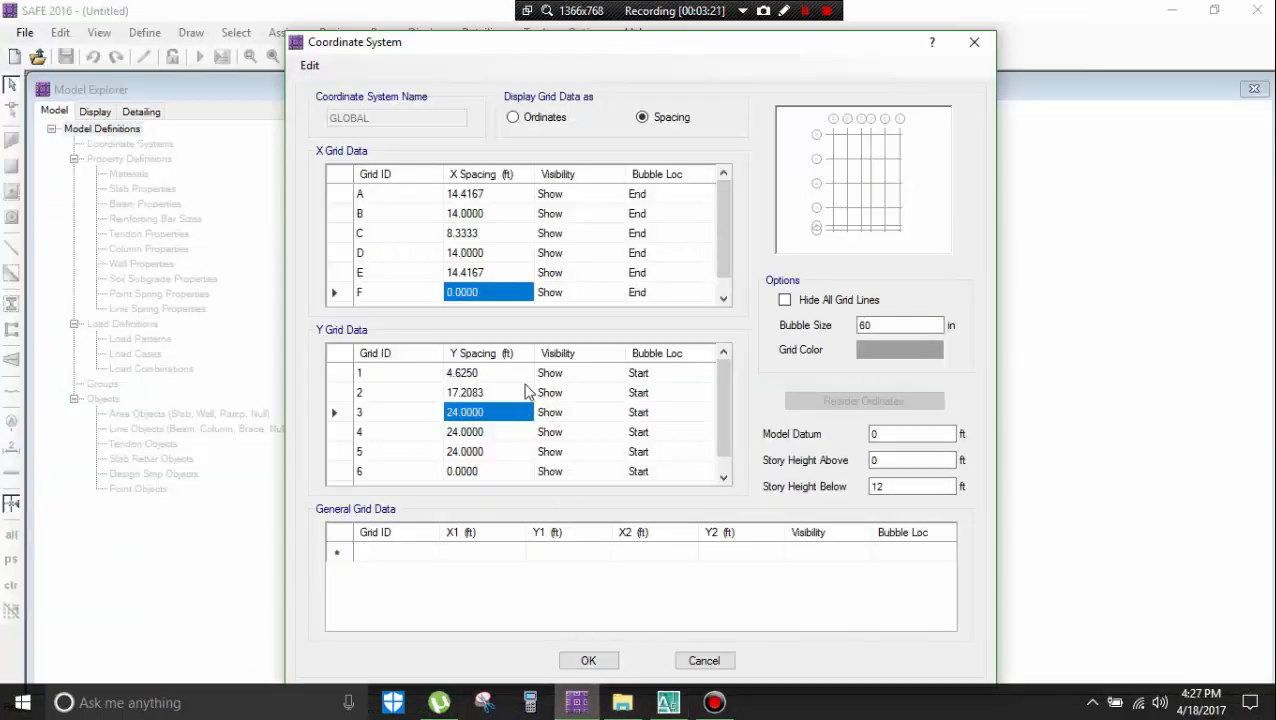
pyautogui.write('9')
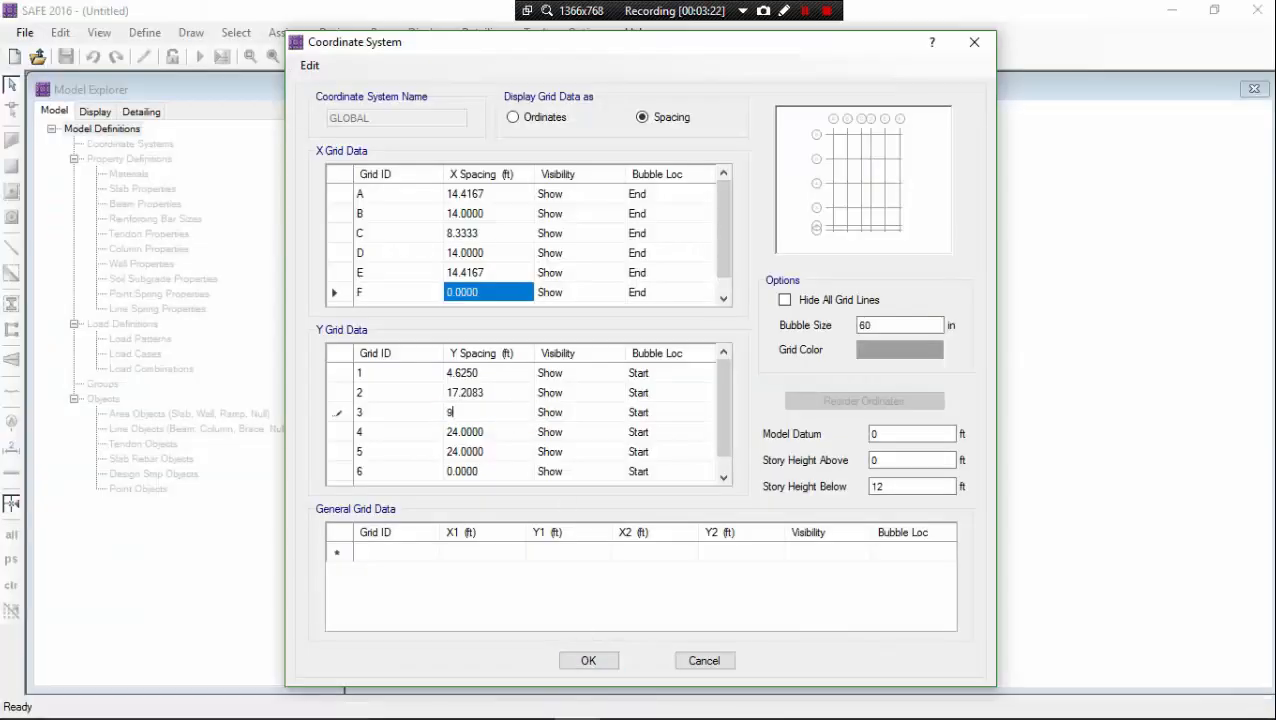
pyautogui.write('\'10.5"')
pyautogui.press('Return')
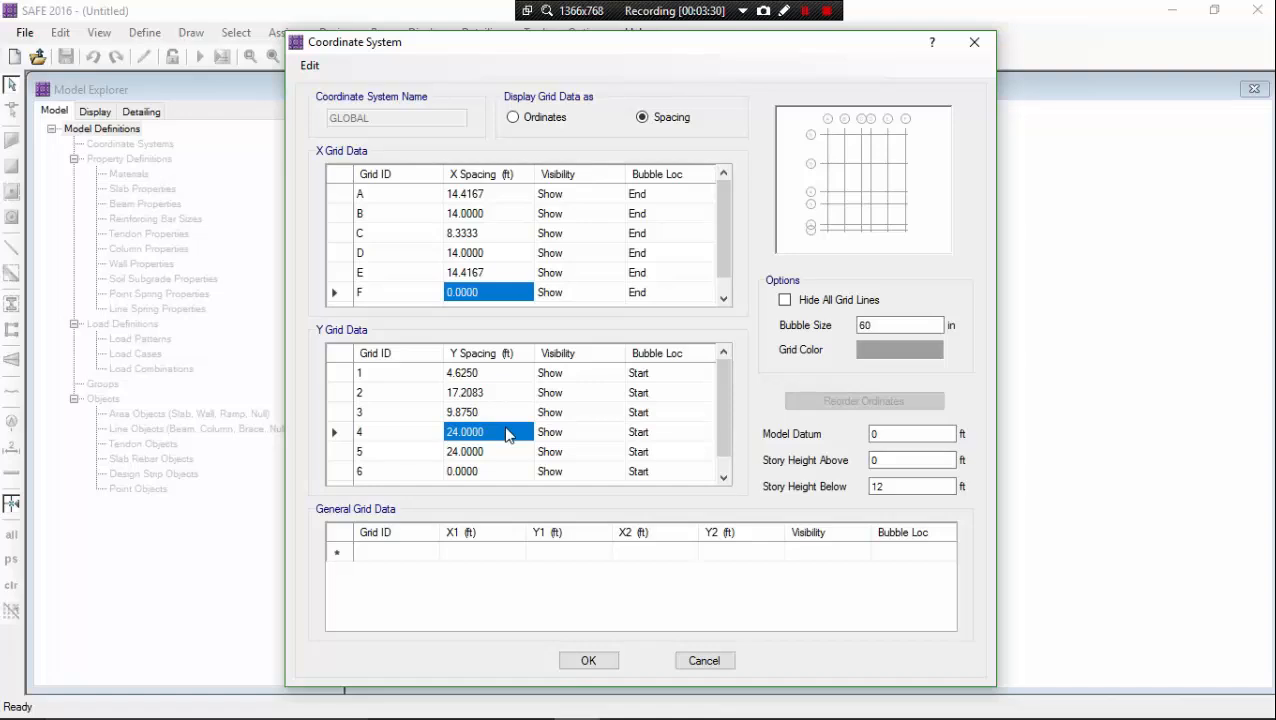
pyautogui.write('8\'4"')
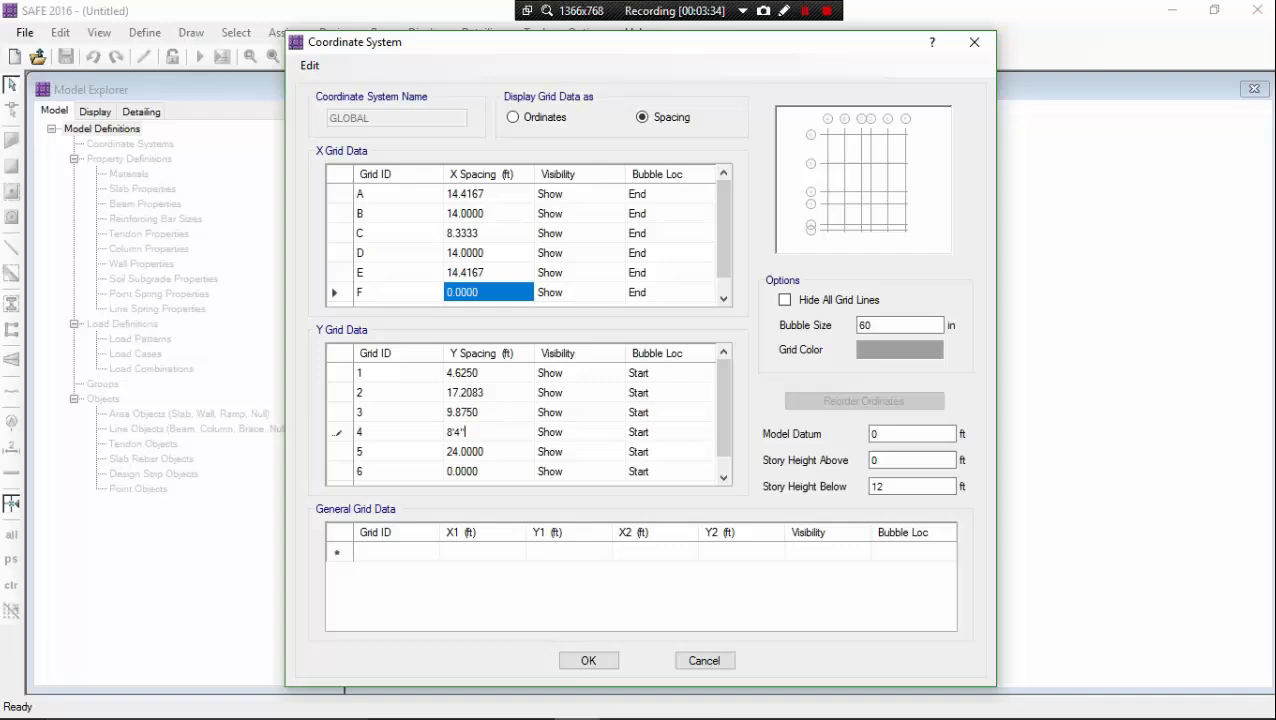
pyautogui.press('Return')
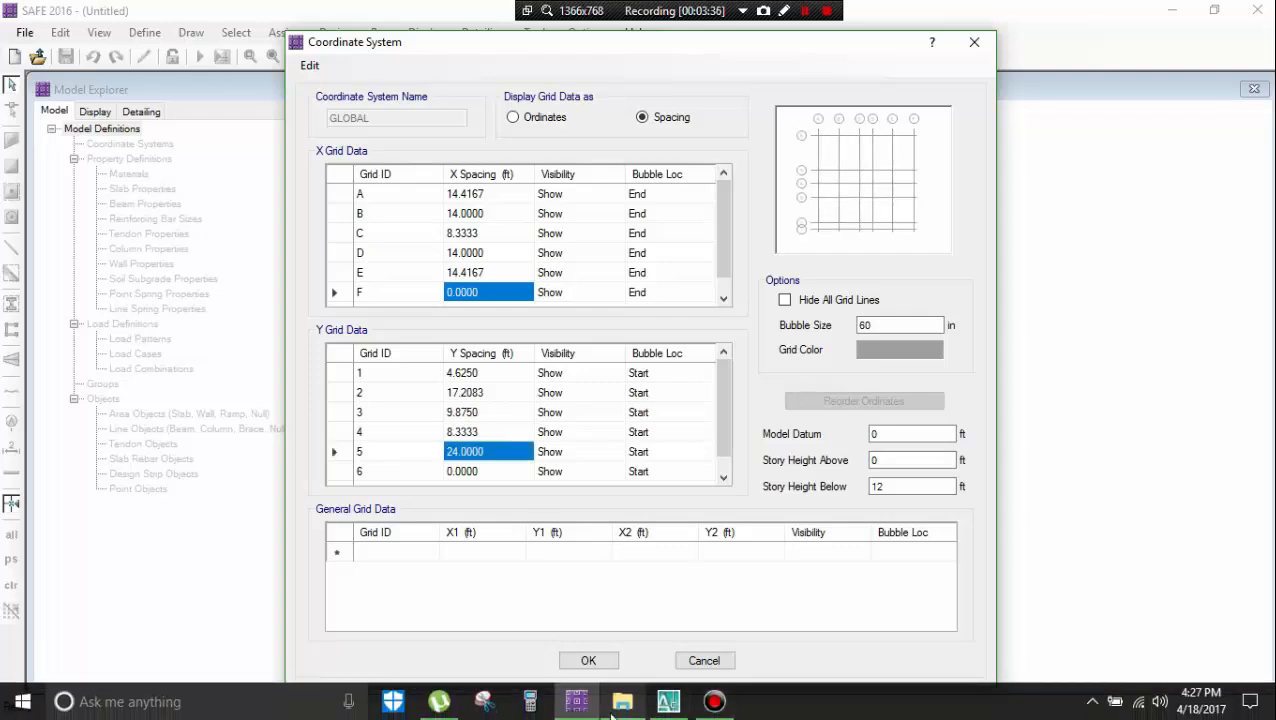
# - Check the vertical dimension beside panel S7 in AutoCAD, and in SAFE set the Y spacing of grid 5 to 3'6.5"
pyautogui.click(668, 701)
pyautogui.moveTo(590, 314)
pyautogui.mouseDown(button='middle')
pyautogui.moveTo(830, 378)
pyautogui.moveTo(880, 368)
pyautogui.mouseUp(button='middle')
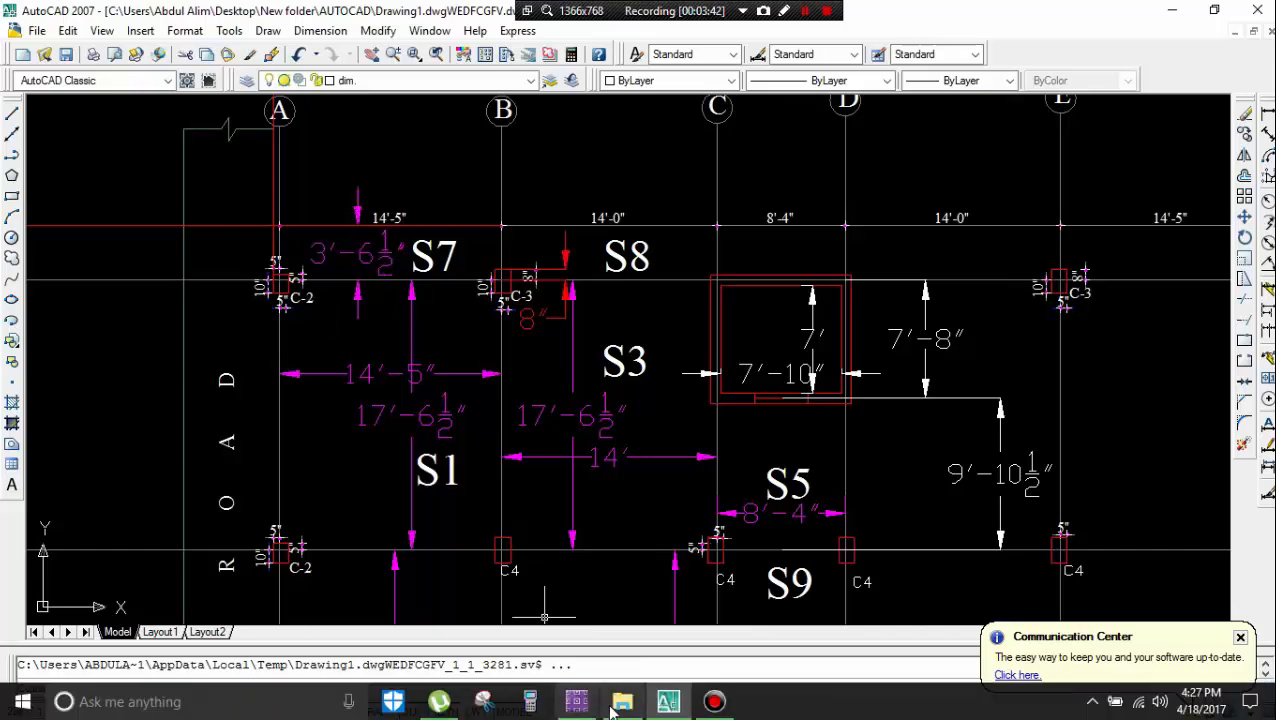
pyautogui.click(610, 700)
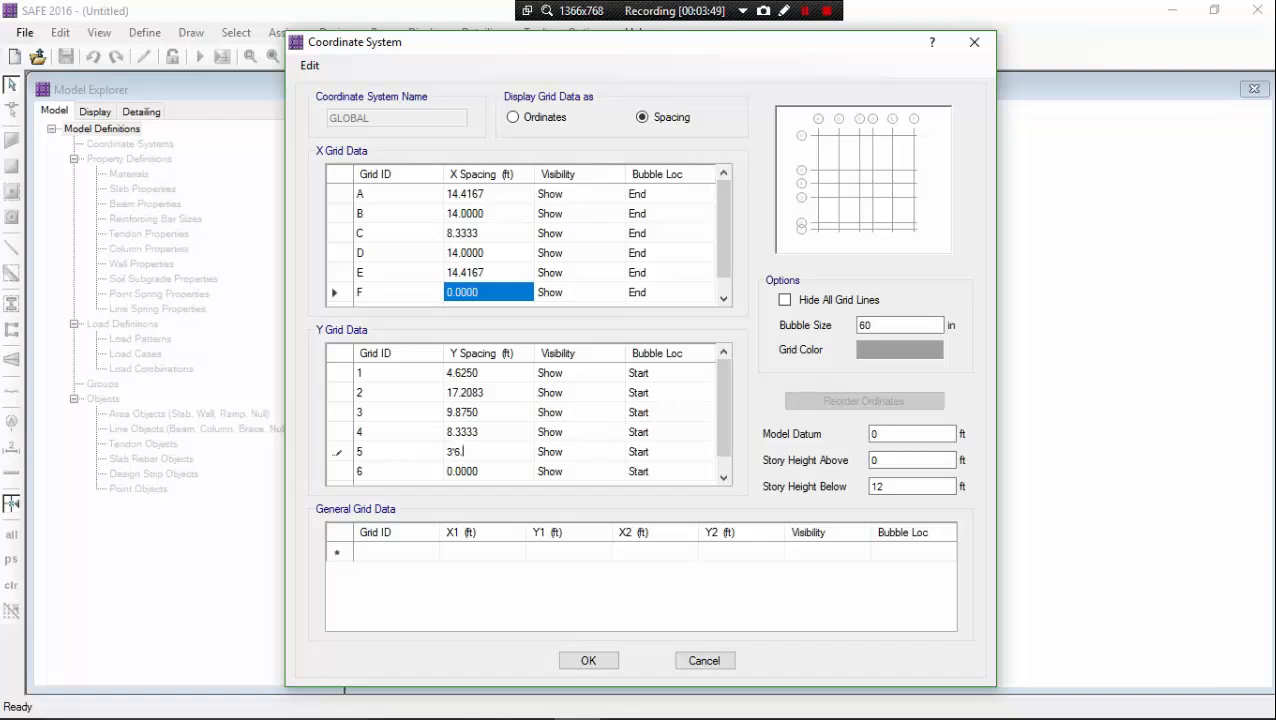
pyautogui.press('Return')
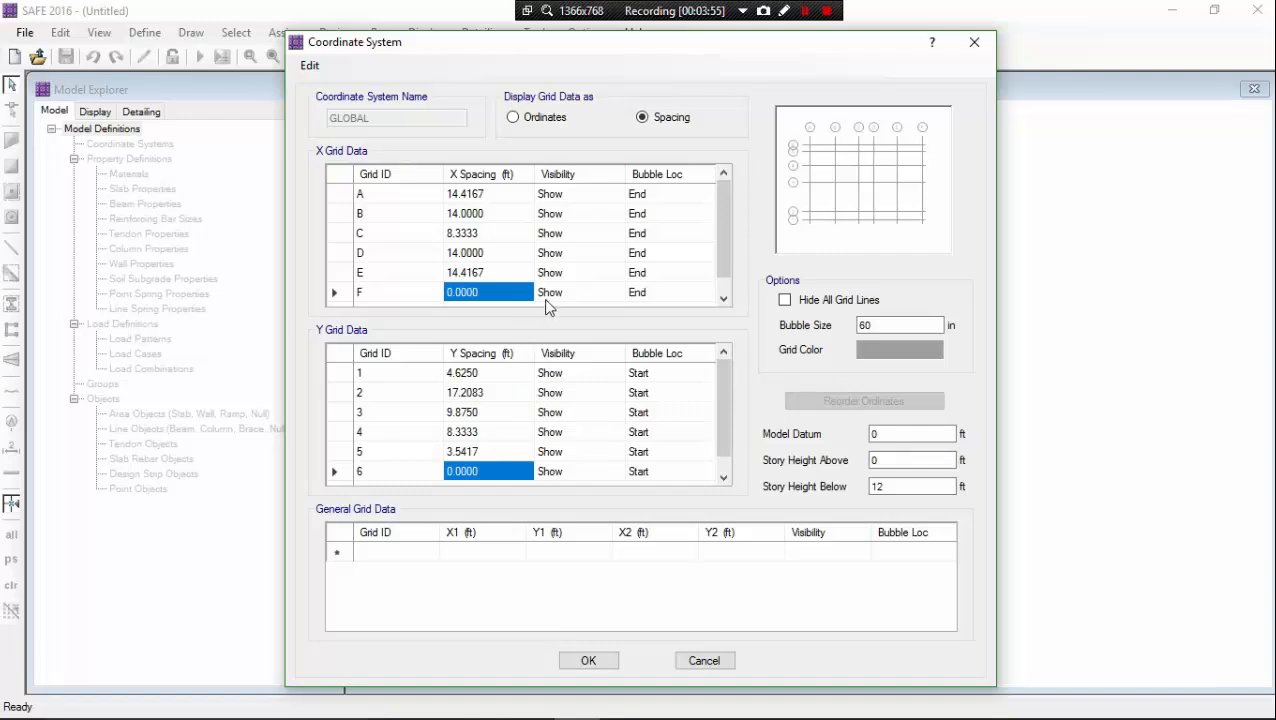
# - Set the story height below to 10 ft and accept the coordinate system to create the grid model
pyautogui.moveTo(724, 246)
pyautogui.mouseDown()
pyautogui.moveTo(728, 264)
pyautogui.moveTo(725, 248)
pyautogui.mouseUp()
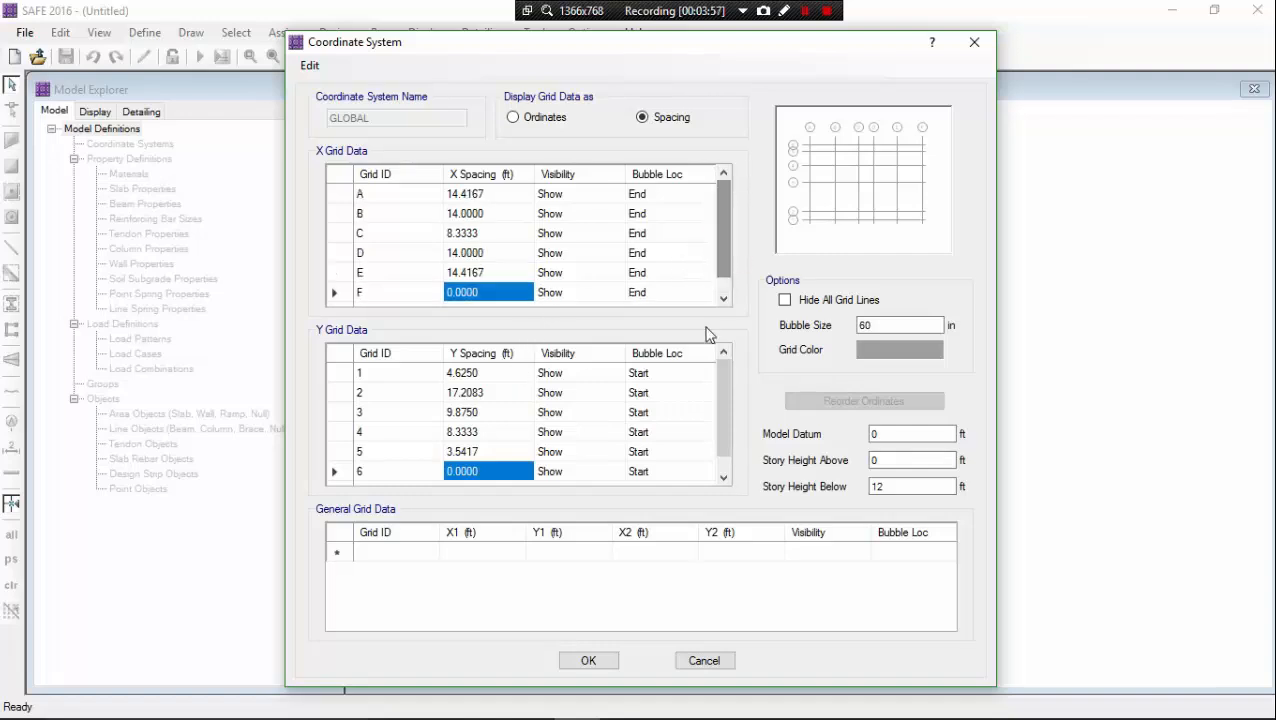
pyautogui.moveTo(722, 378); pyautogui.dragTo(733, 334)
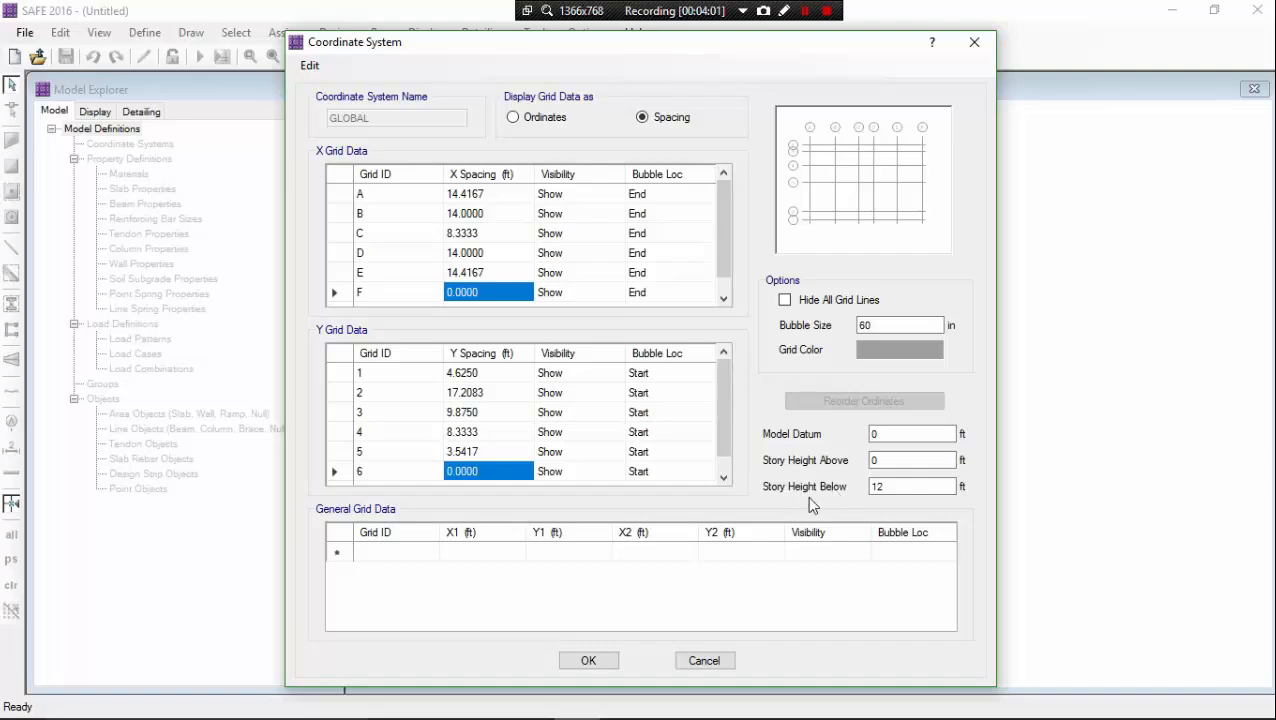
pyautogui.doubleClick(900, 487)
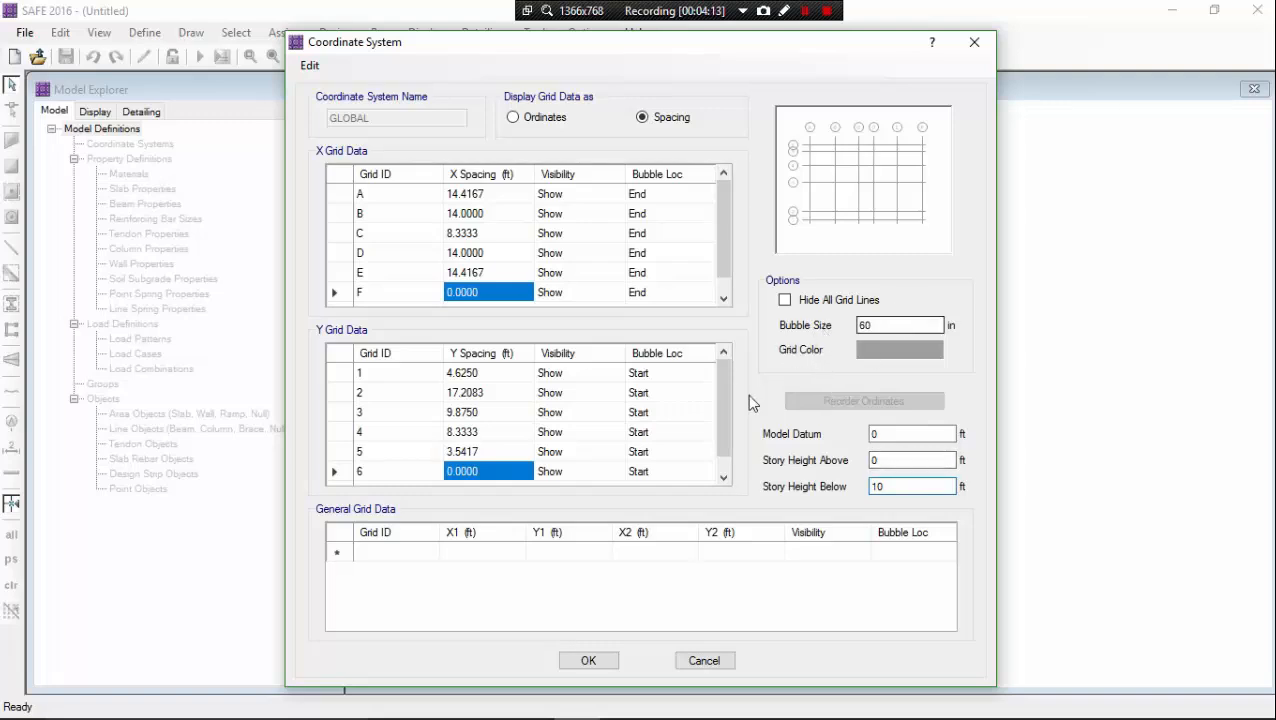
pyautogui.click(605, 661)
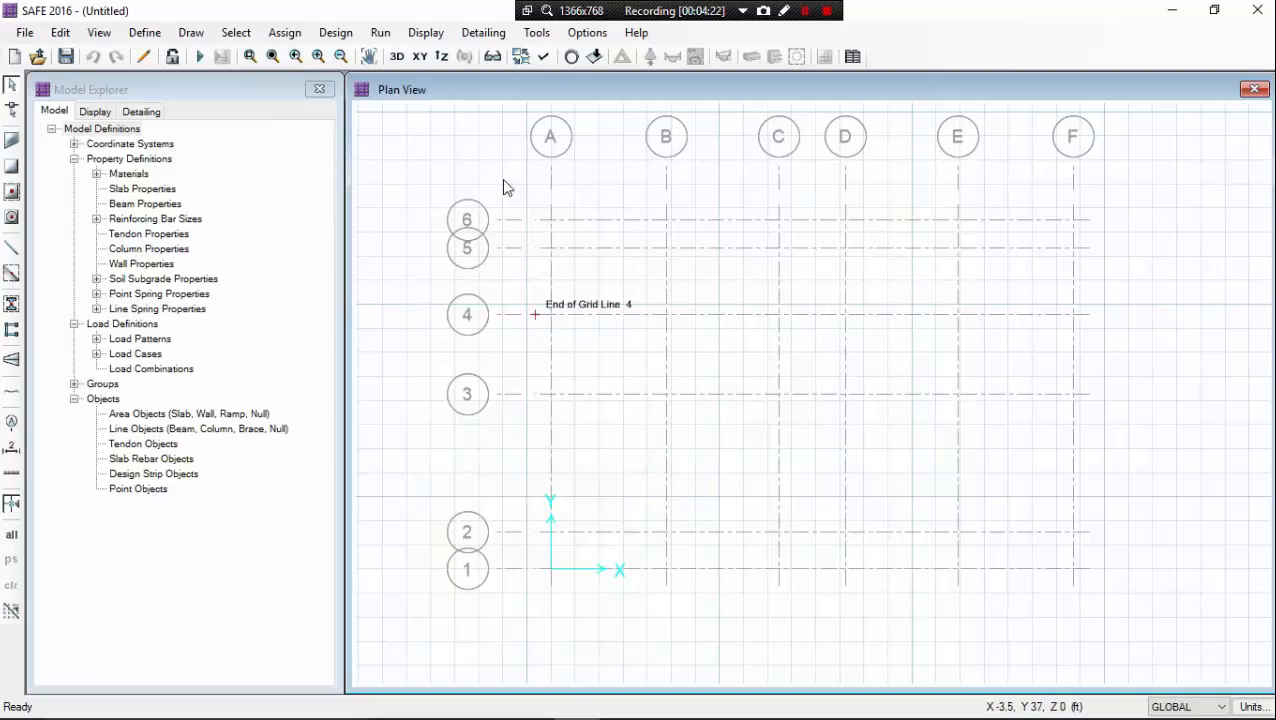
# - Turn off the Horizon display in the plan view
pyautogui.click(541, 57)
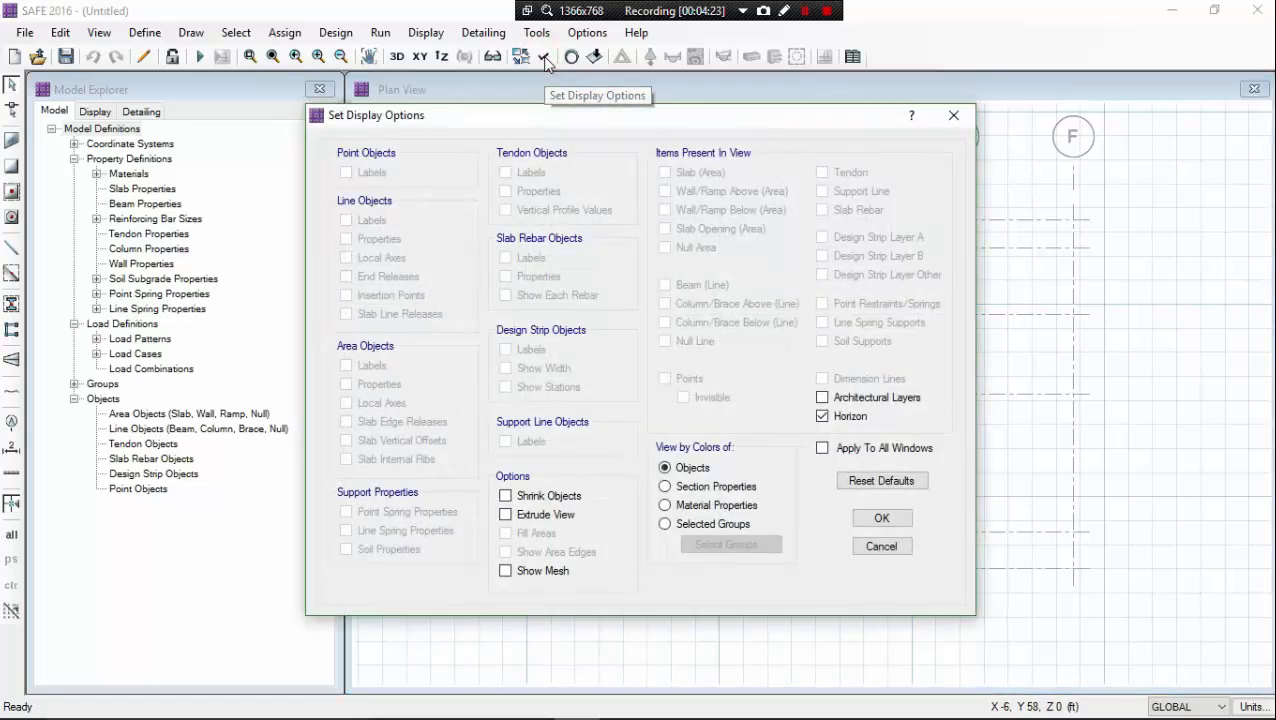
pyautogui.click(822, 416)
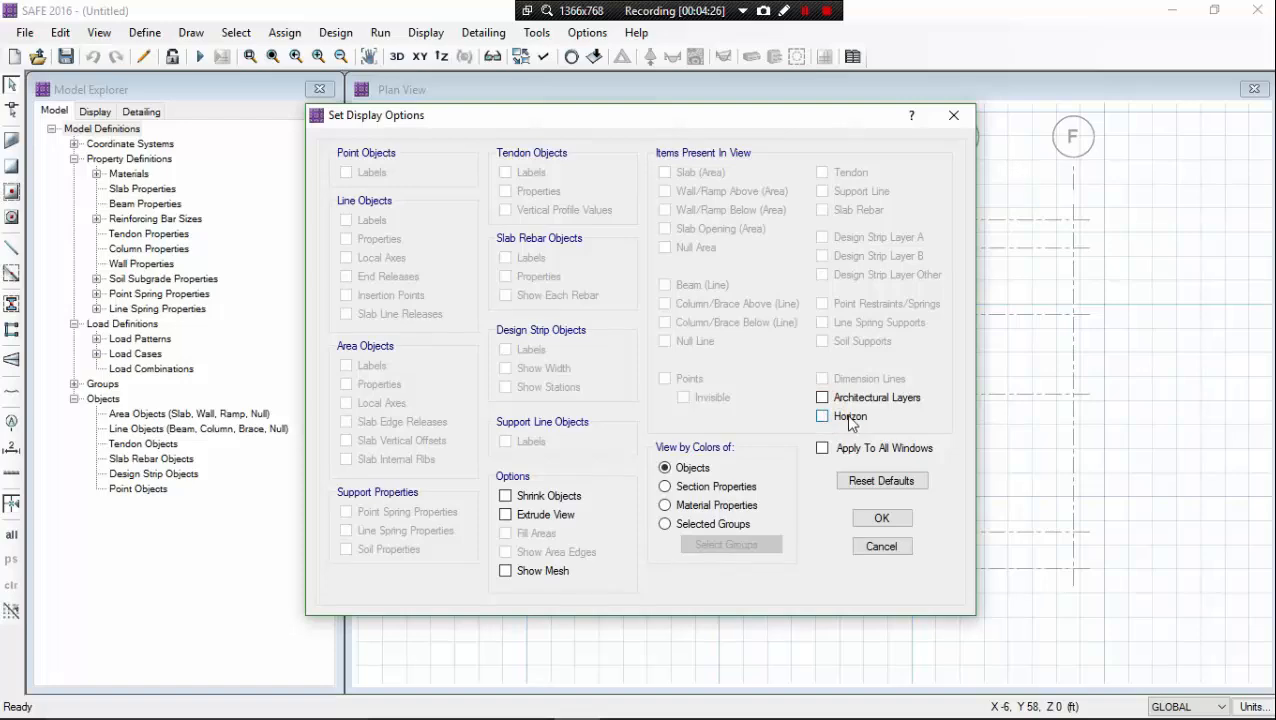
pyautogui.click(882, 518)
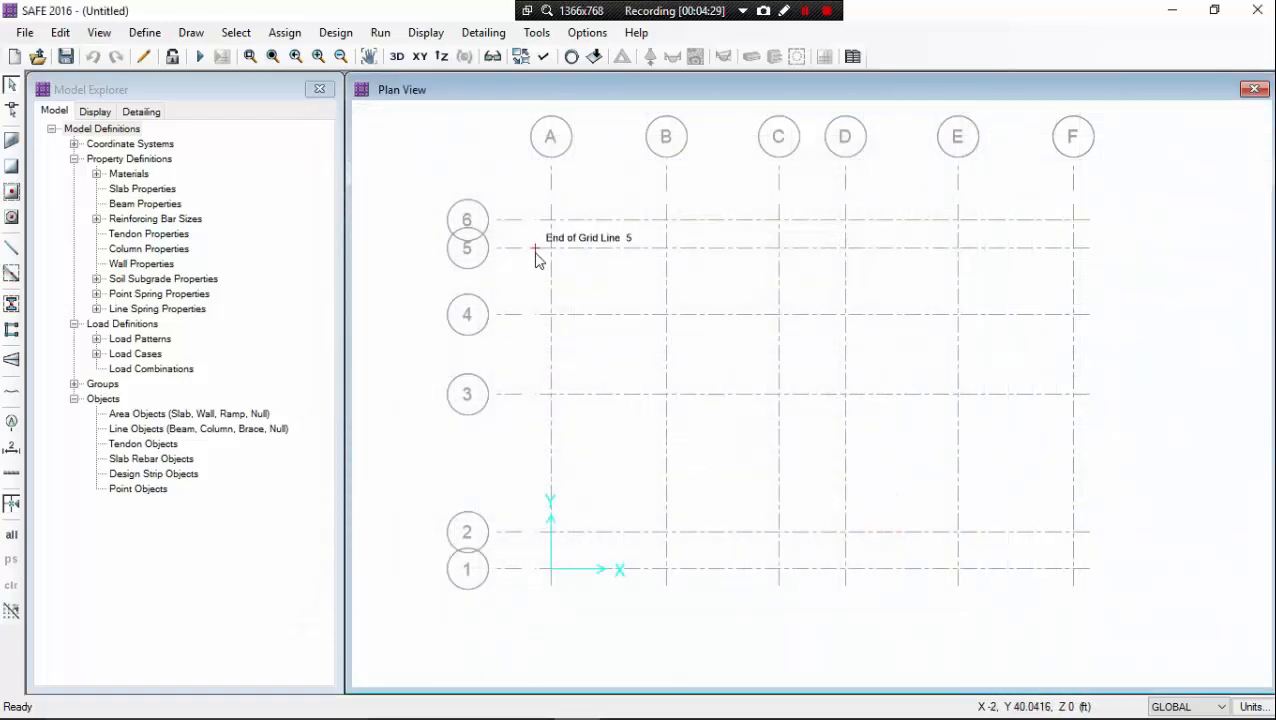
pyautogui.moveTo(533, 253); pyautogui.dragTo(510, 262, button='middle')
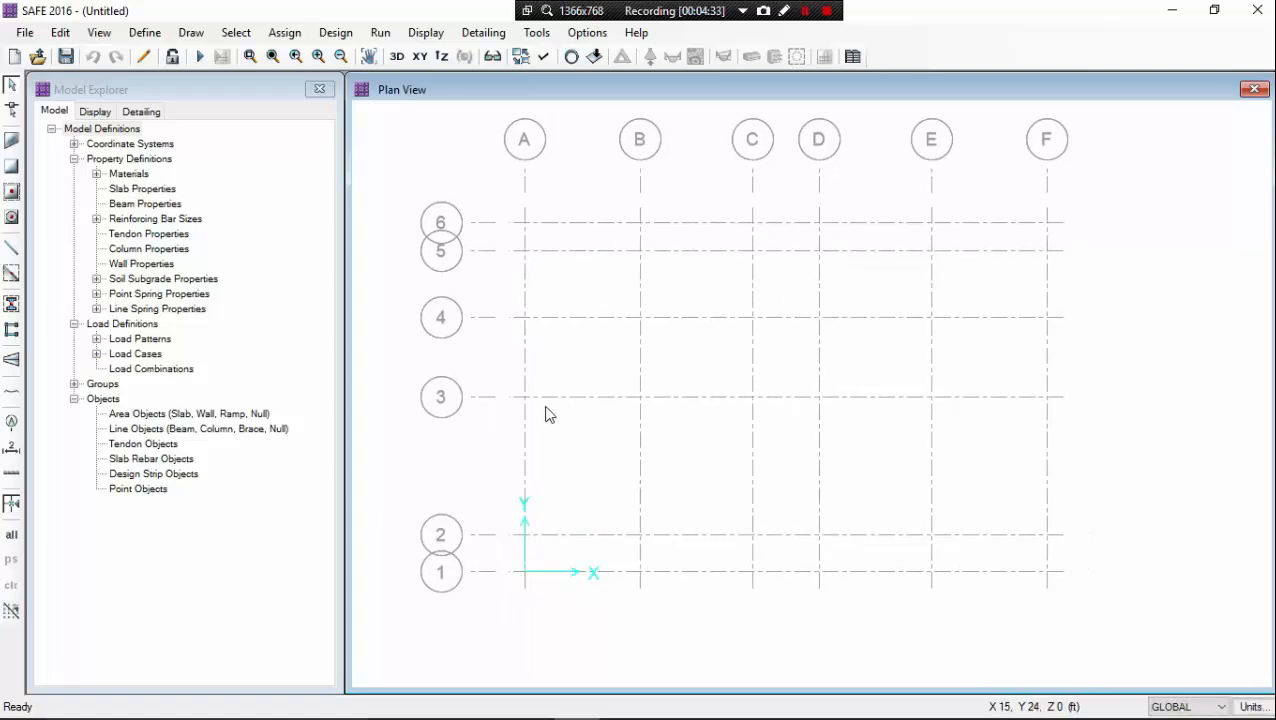
# - Open the property data of the 4000Psi concrete material from the material definitions
pyautogui.click(142, 32)
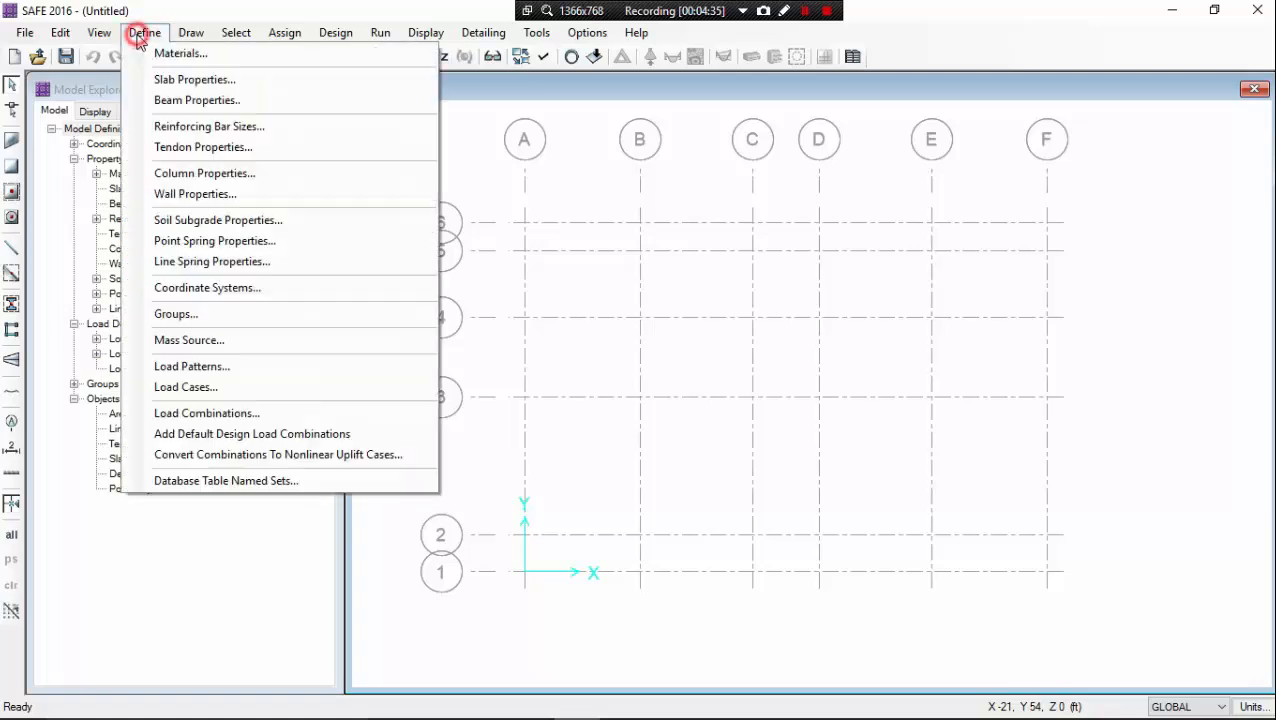
pyautogui.click(176, 55)
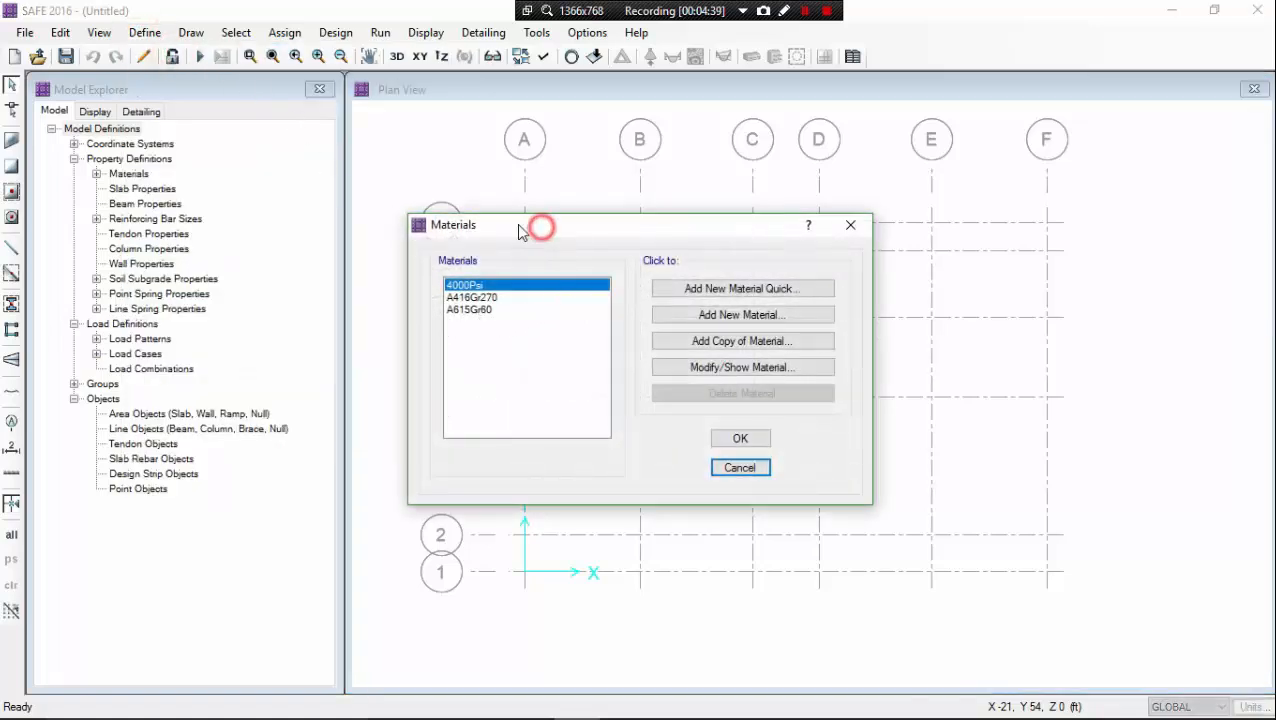
pyautogui.moveTo(535, 228); pyautogui.dragTo(497, 225)
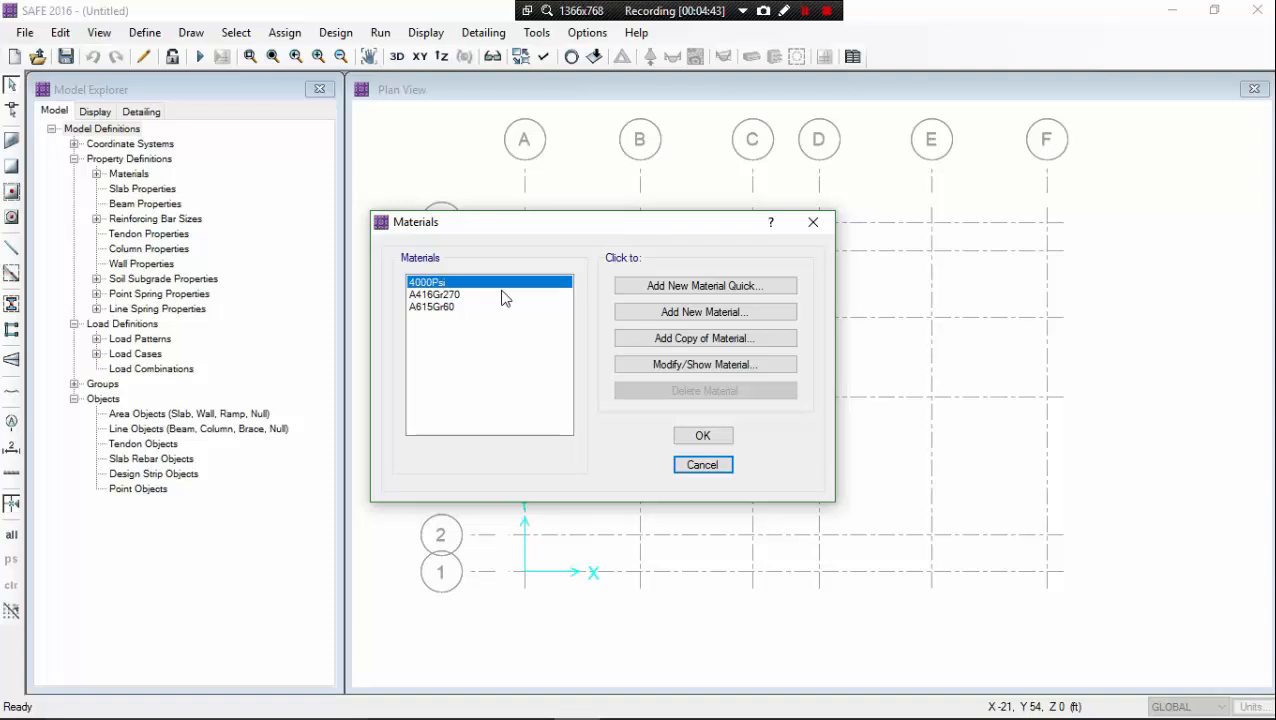
pyautogui.click(477, 309)
pyautogui.click(470, 283)
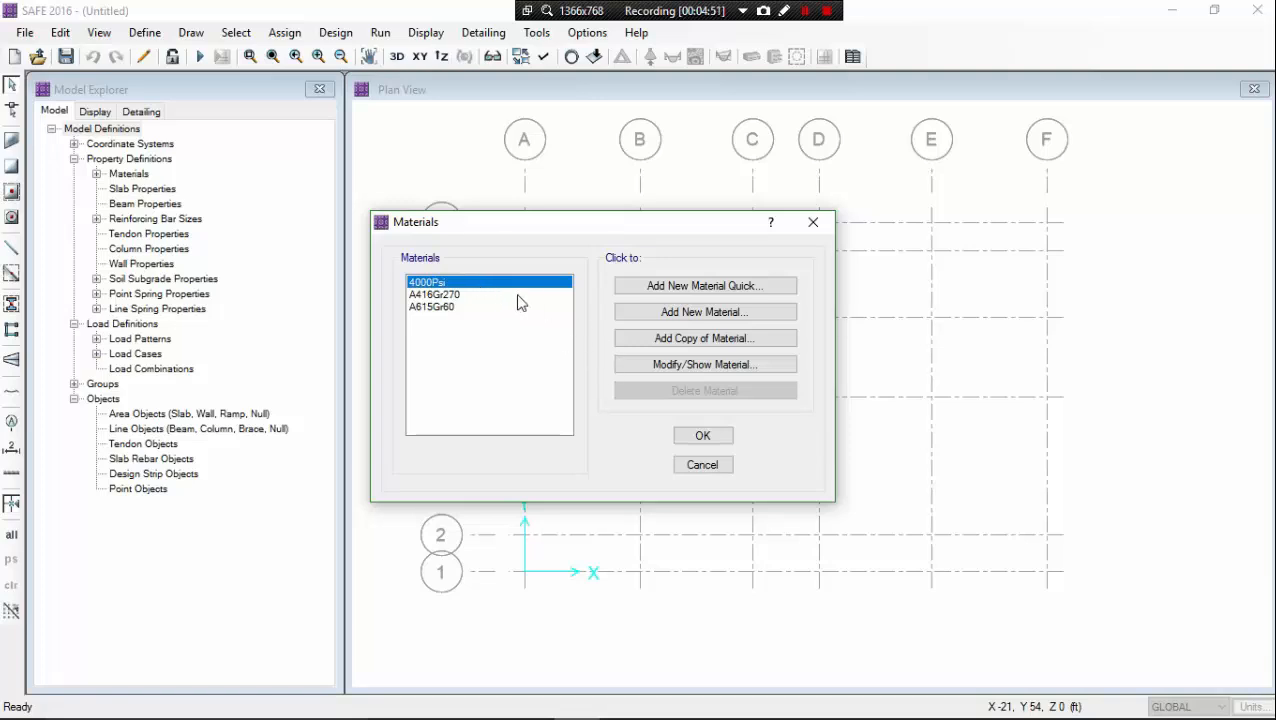
pyautogui.click(643, 368)
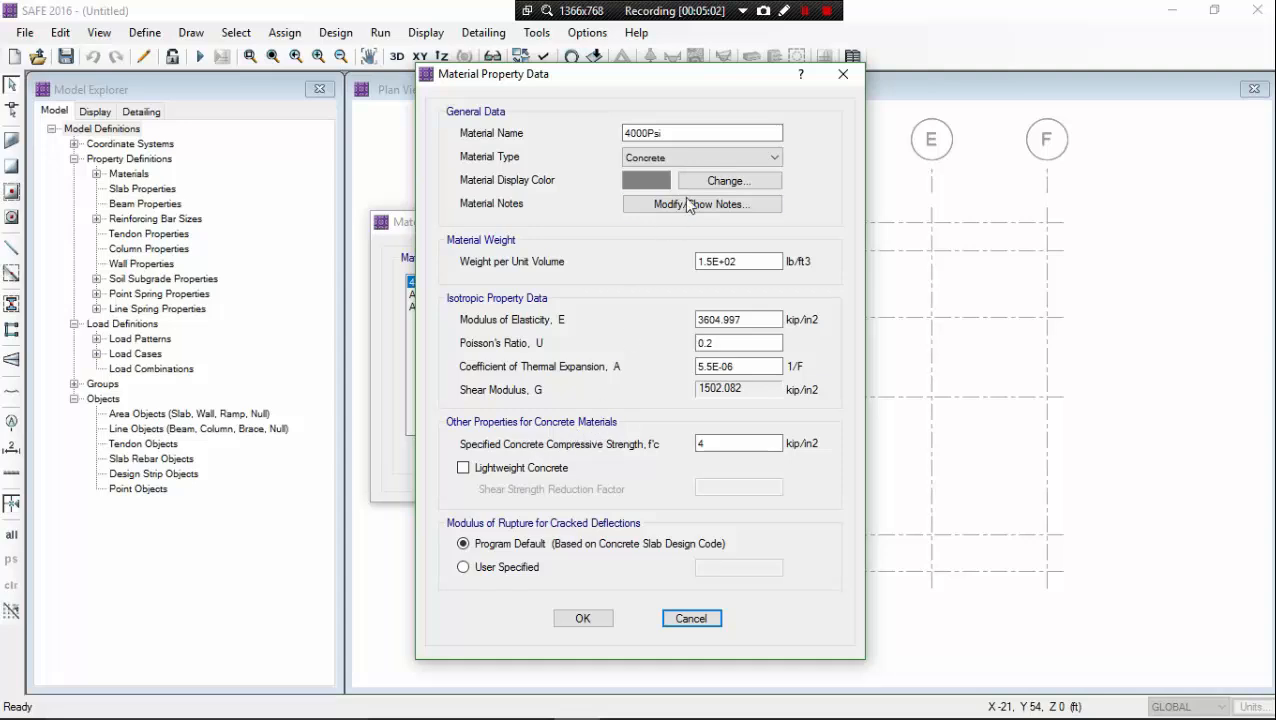
# - Review the 4000Psi material's name, type and specified compressive strength, and close its property data without changes
pyautogui.click(735, 162)
pyautogui.click(740, 163)
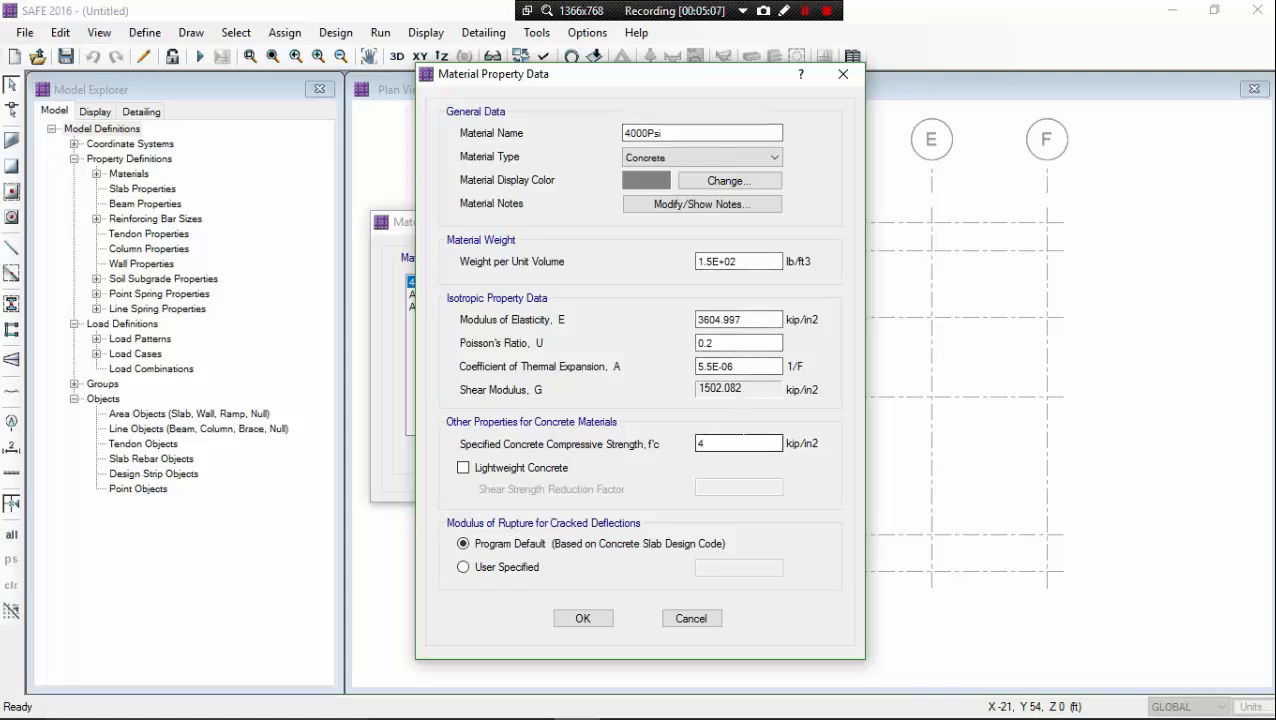
pyautogui.click(741, 442)
pyautogui.click(712, 441)
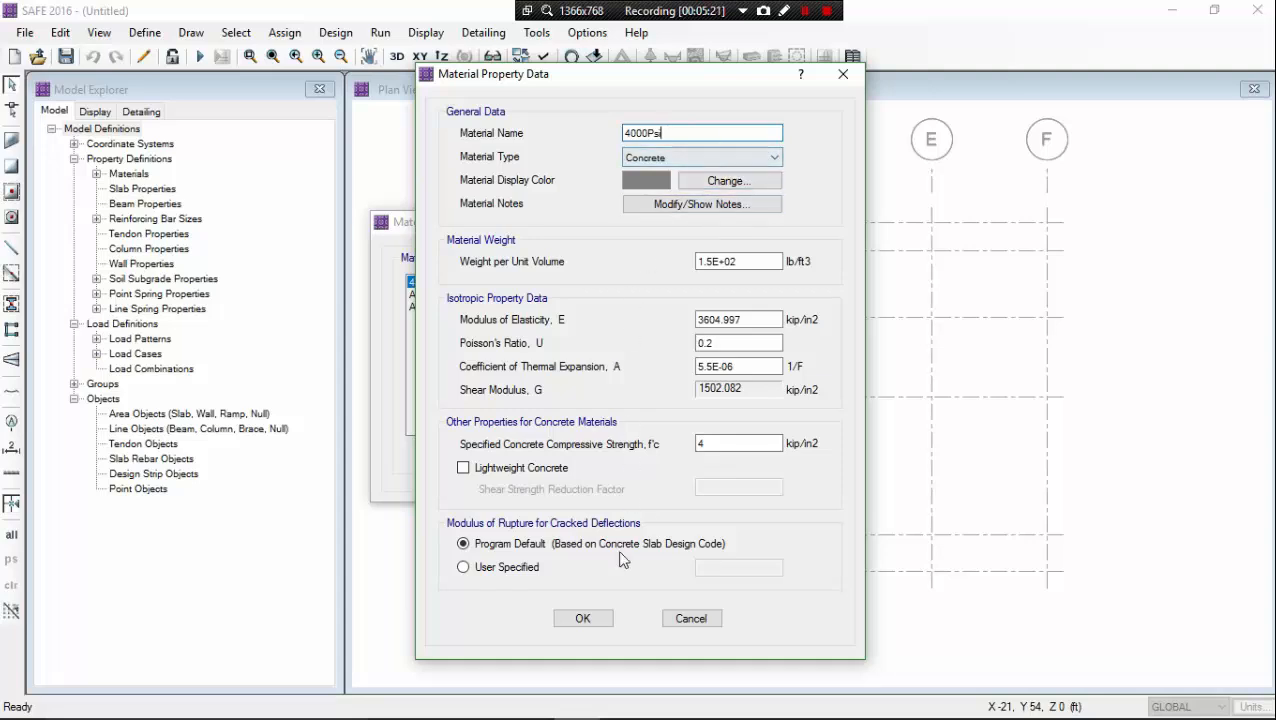
pyautogui.write('i')
pyautogui.doubleClick(676, 132)
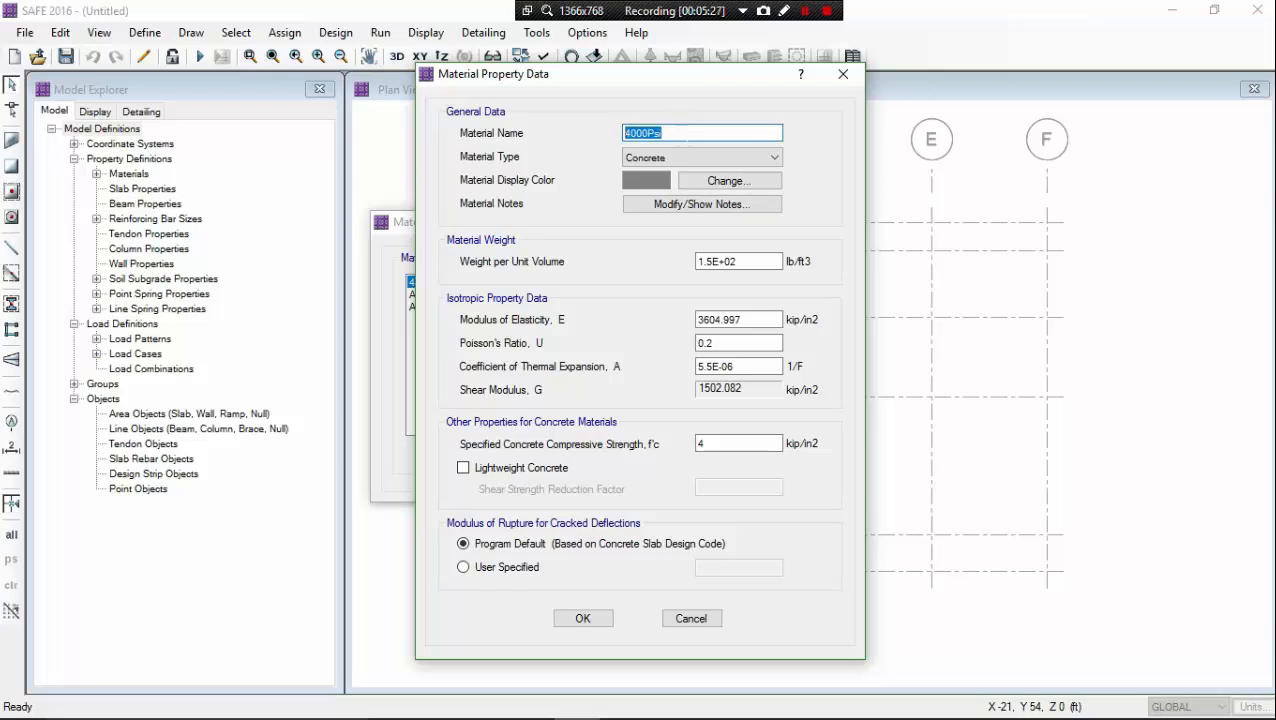
pyautogui.click(716, 443)
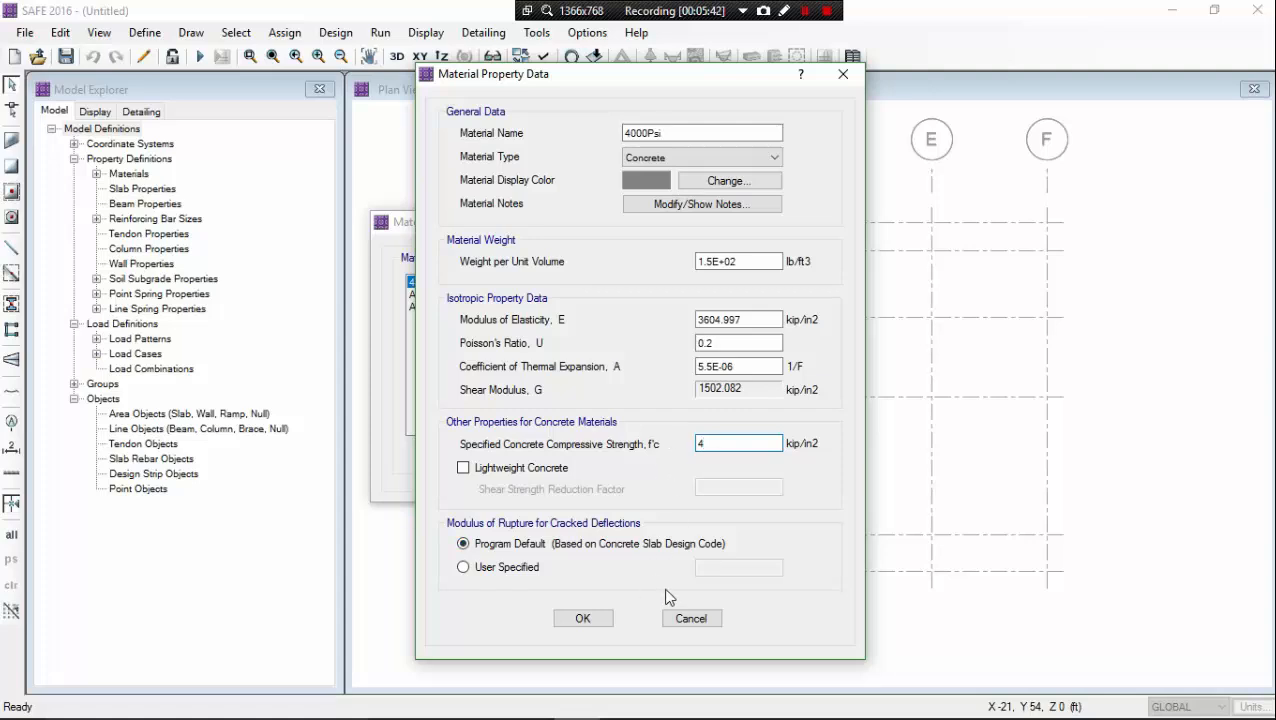
pyautogui.click(689, 620)
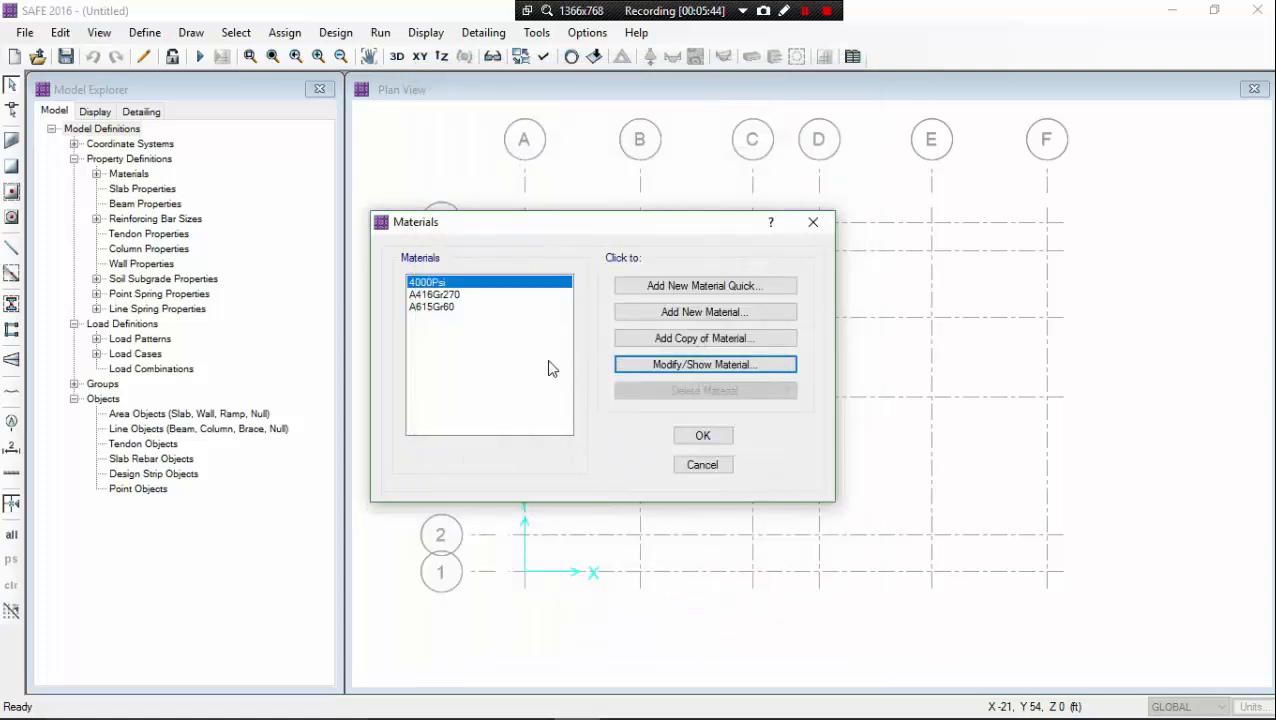
# - Look through the concrete specifications available for a quick material definition, and leave without adding a material
pyautogui.click(640, 288)
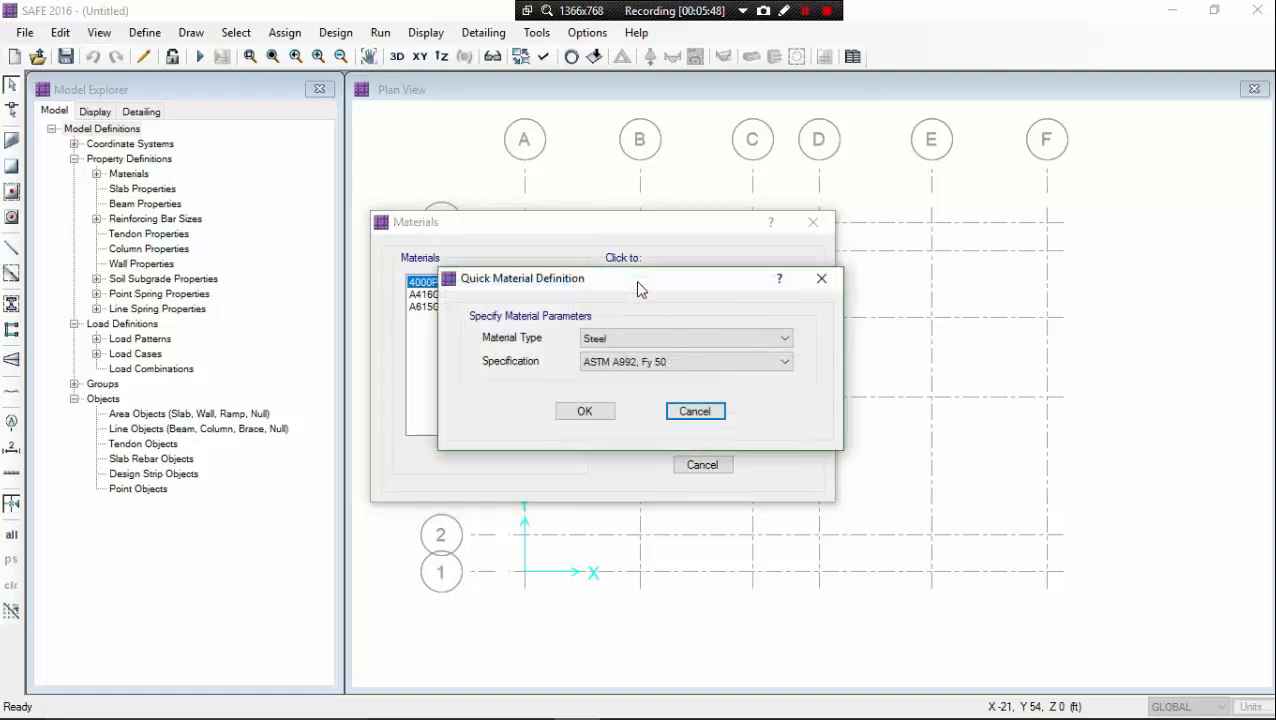
pyautogui.click(690, 341)
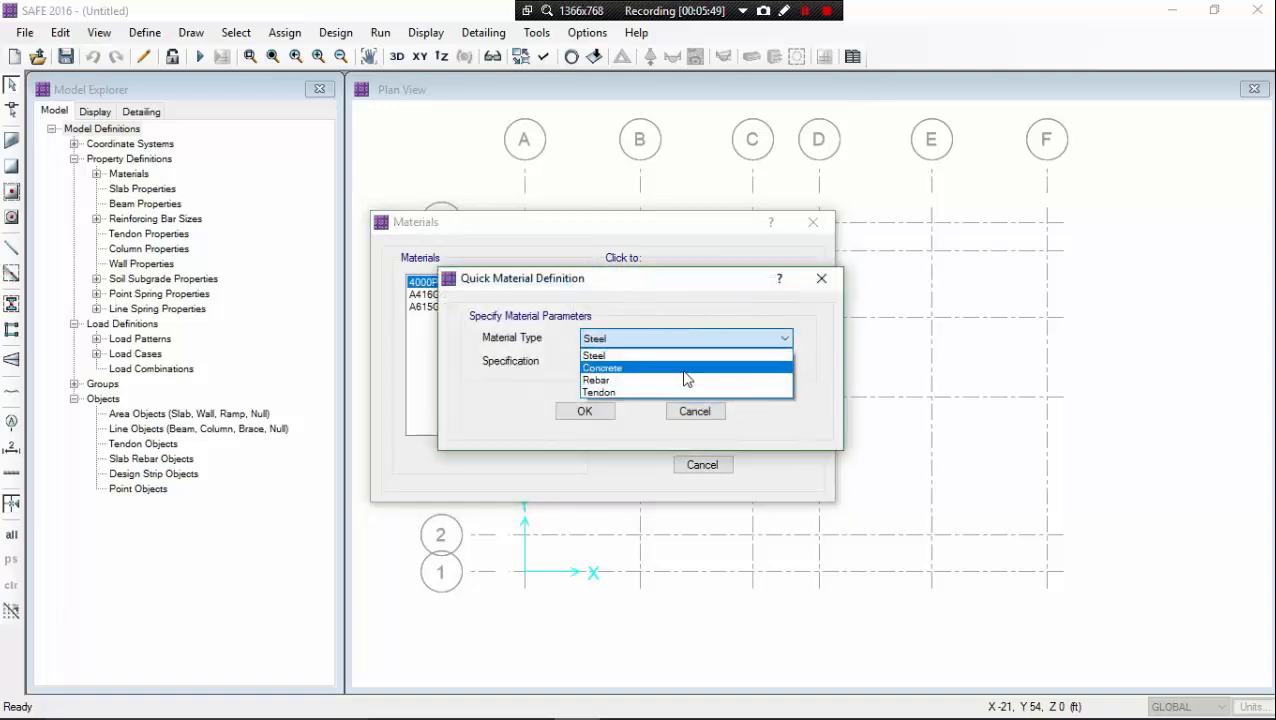
pyautogui.click(683, 369)
pyautogui.click(738, 365)
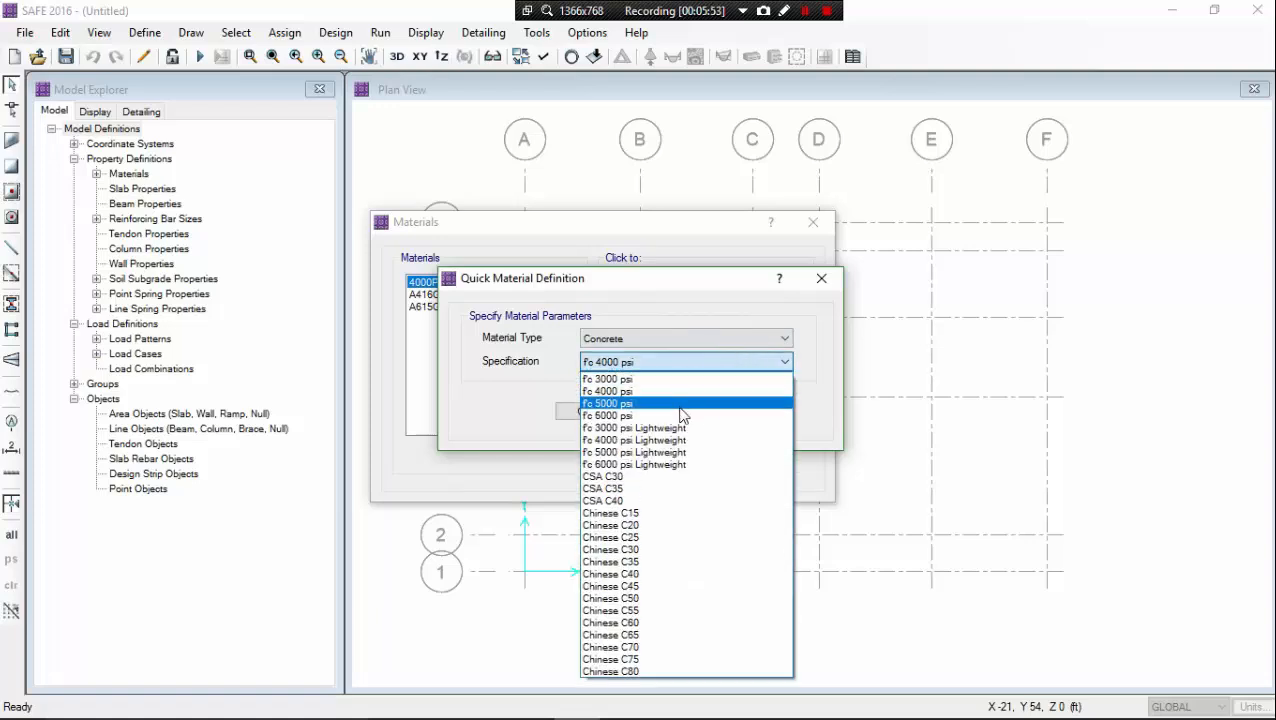
pyautogui.click(700, 363)
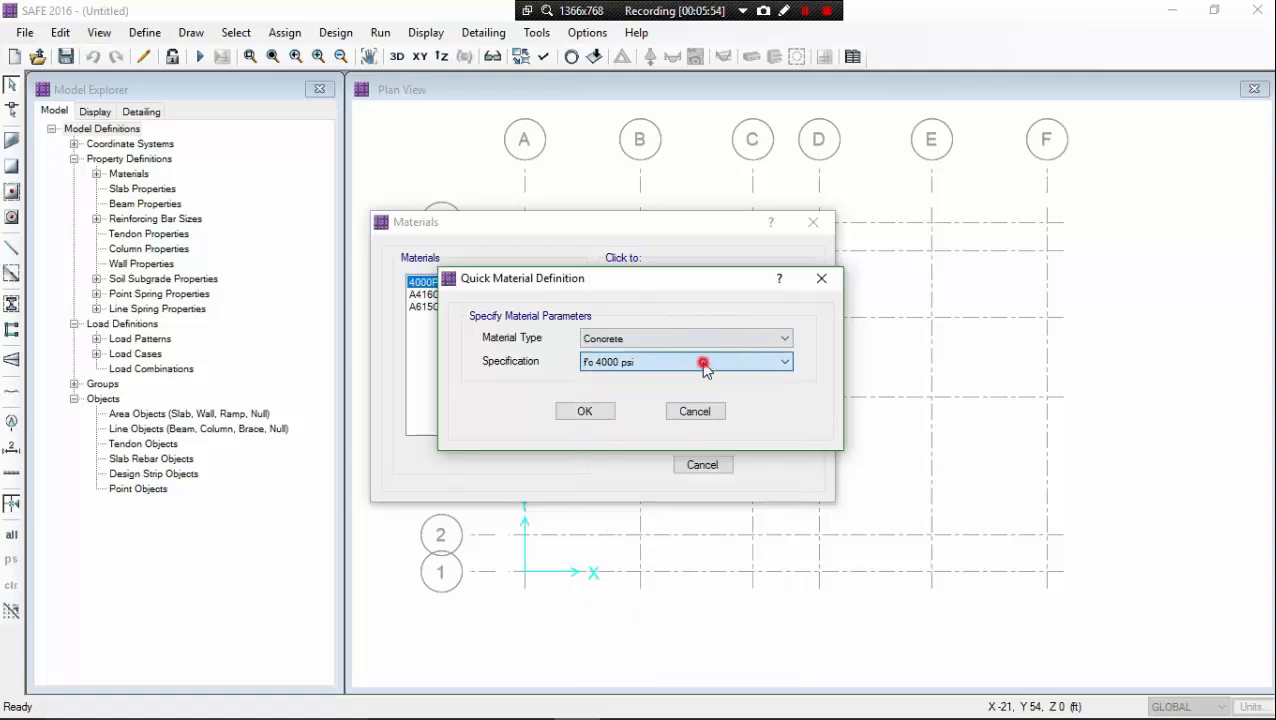
pyautogui.click(685, 413)
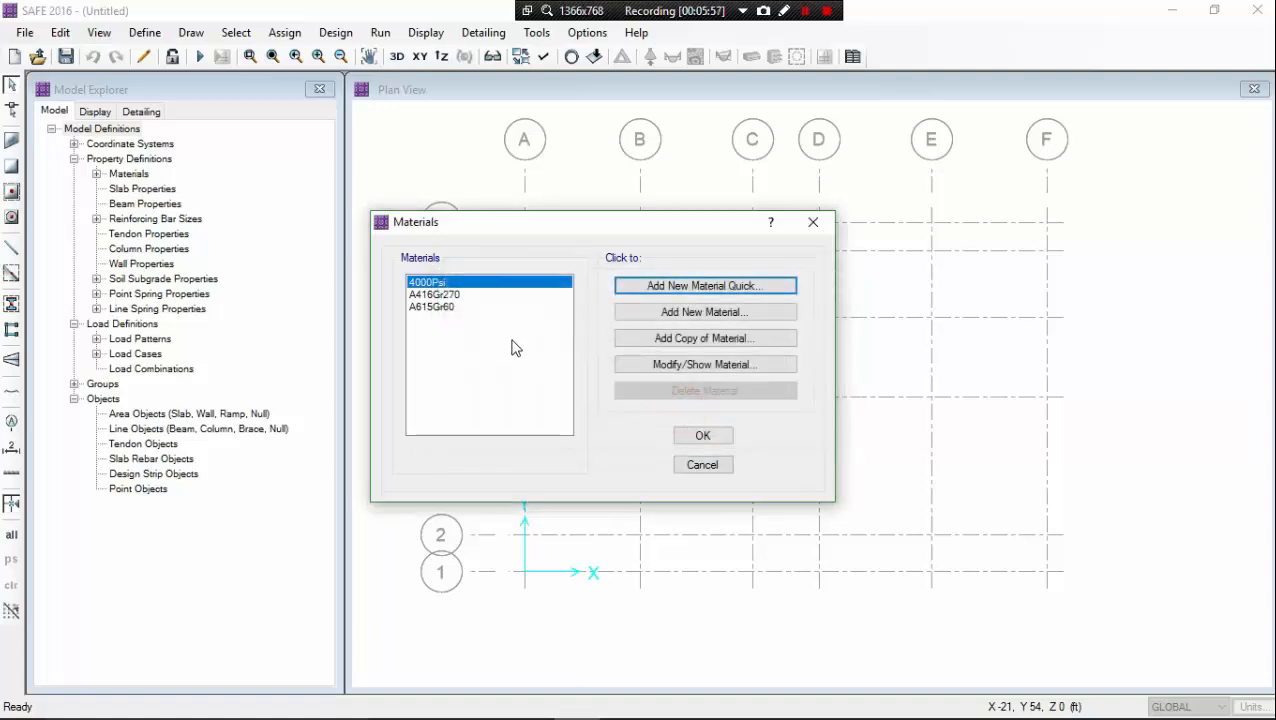
# - Look through the rebar specifications available for a quick material definition, and leave the material definitions without changes
pyautogui.click(484, 307)
pyautogui.click(643, 286)
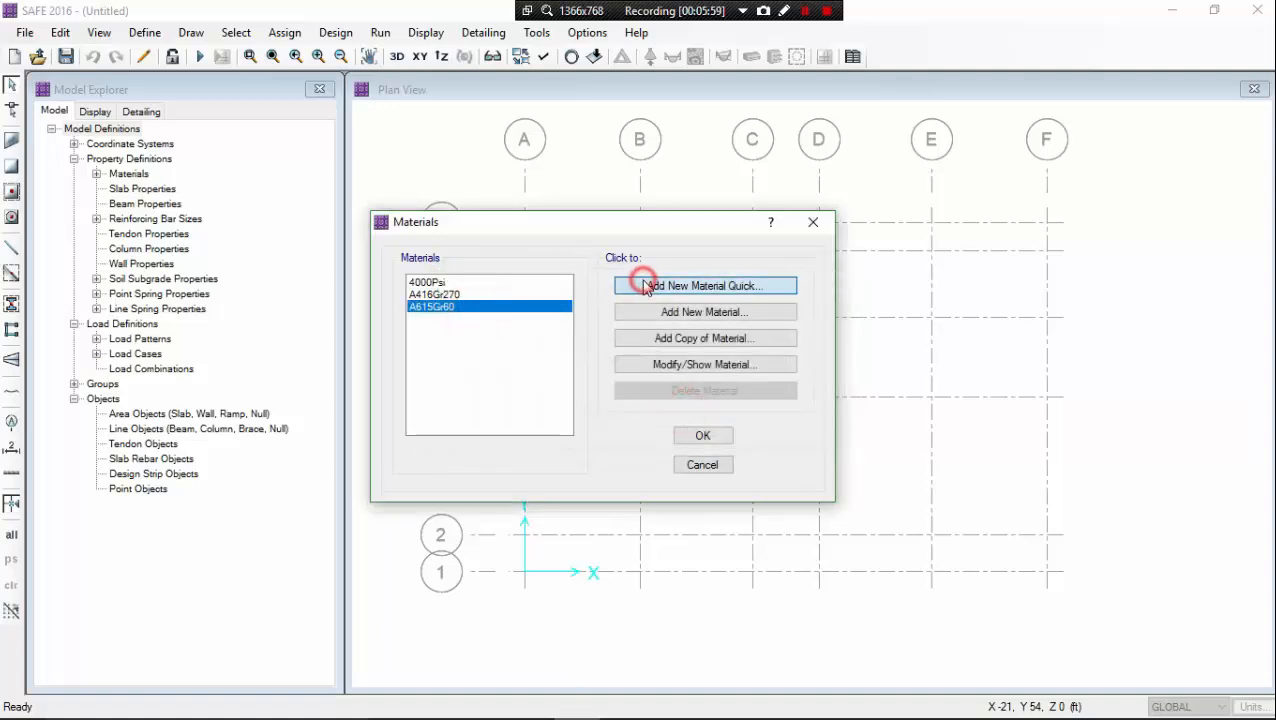
pyautogui.click(680, 338)
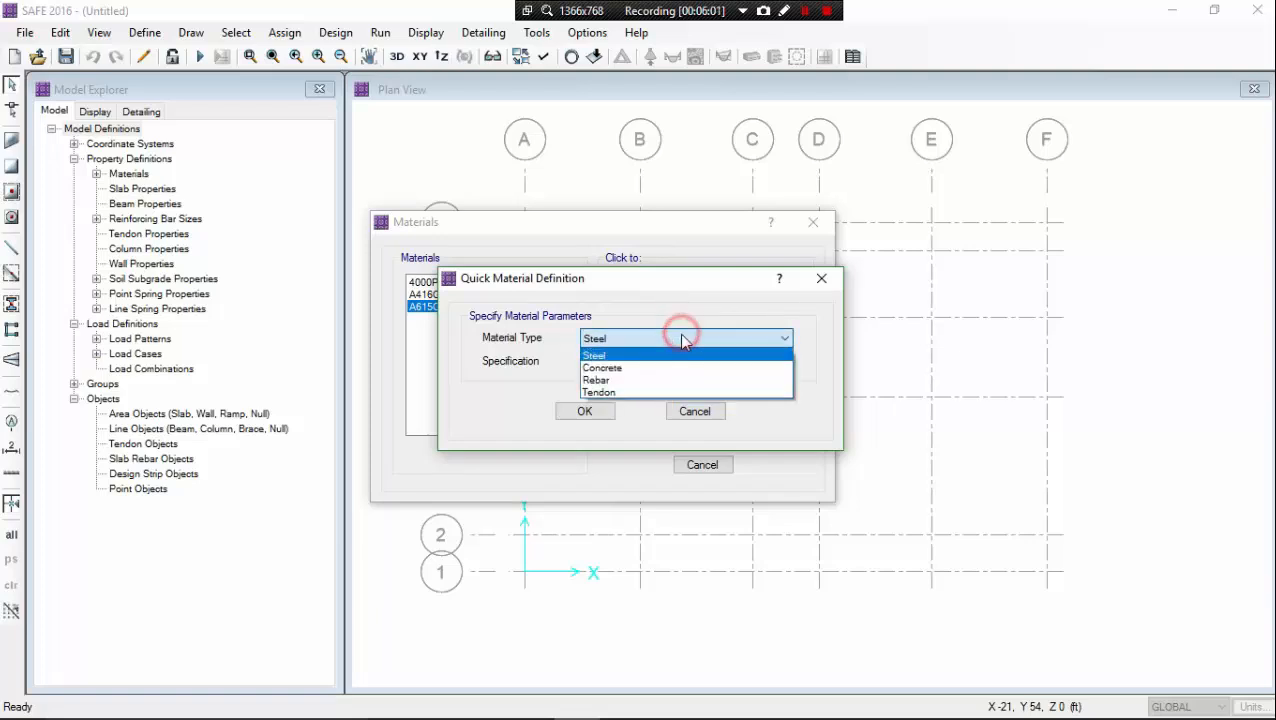
pyautogui.click(669, 380)
pyautogui.click(726, 361)
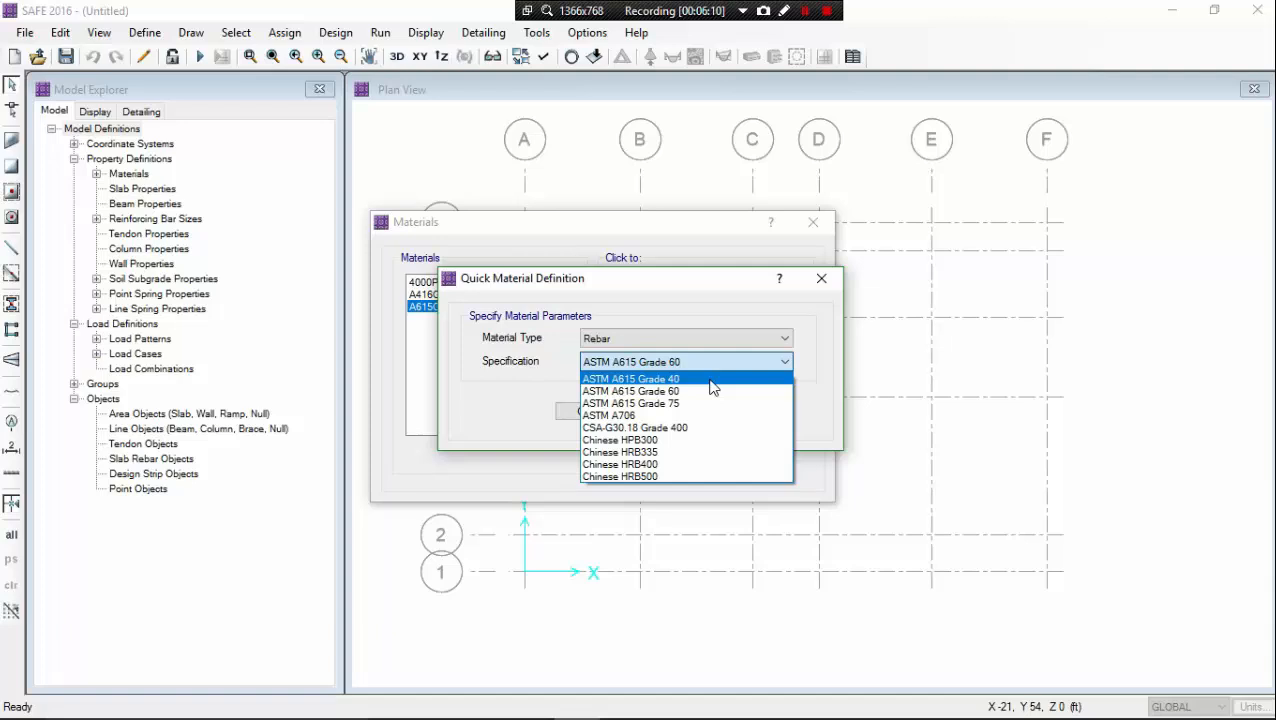
pyautogui.click(733, 362)
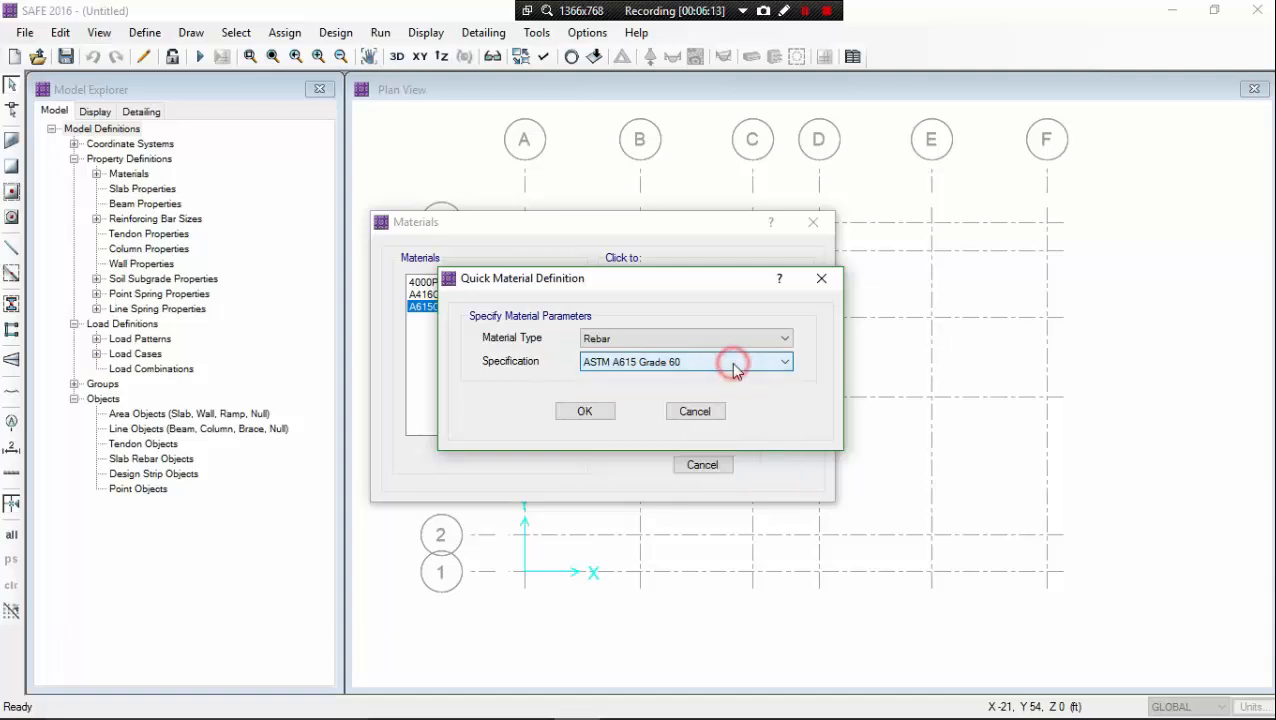
pyautogui.click(705, 420)
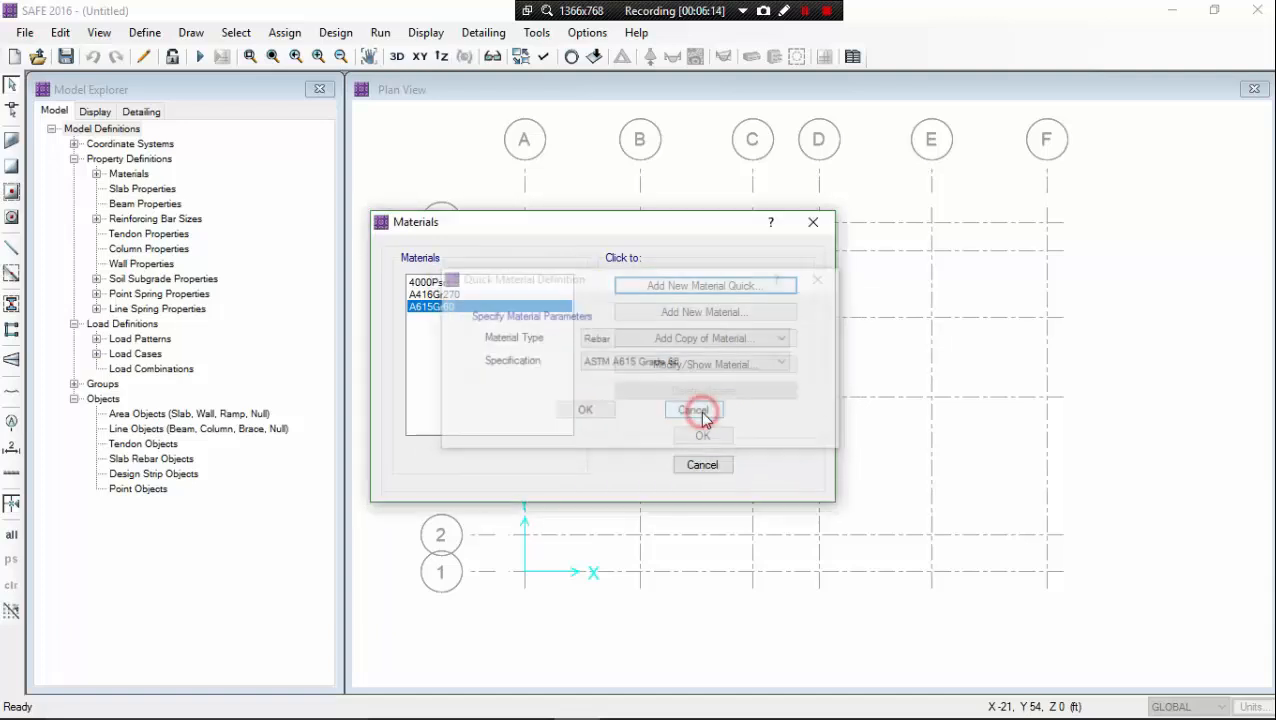
pyautogui.click(703, 464)
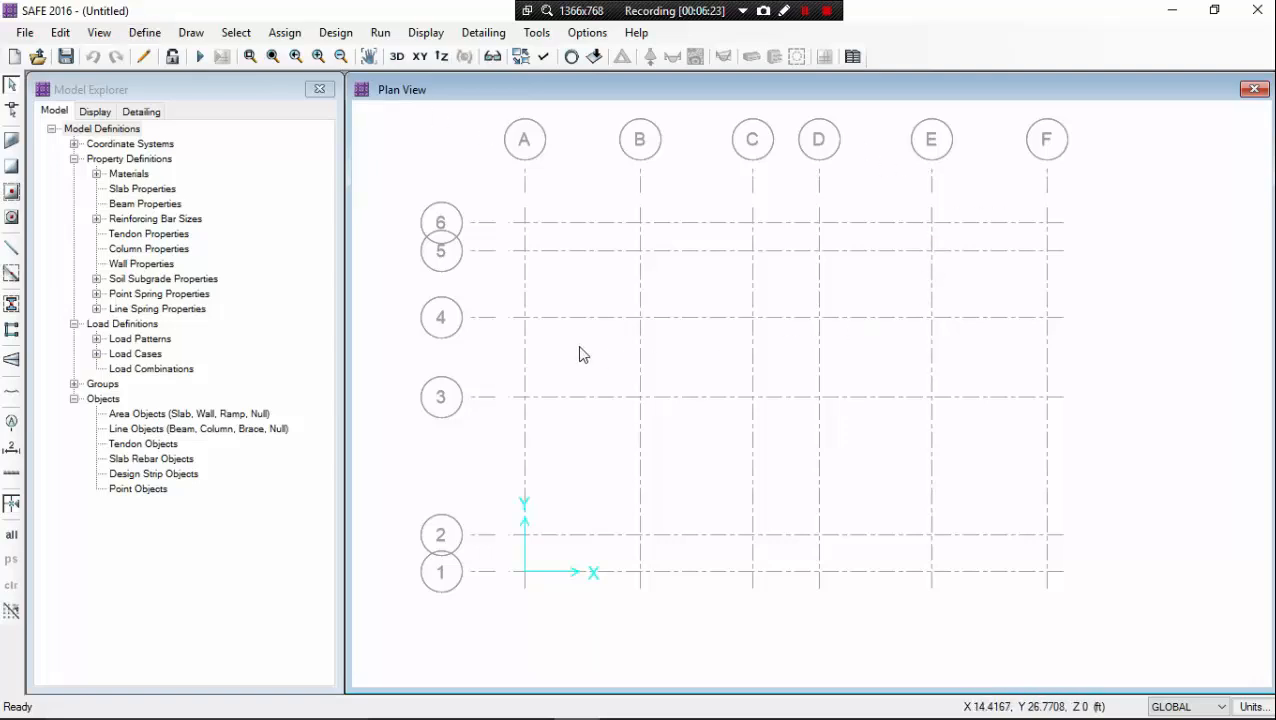
# - Add a new slab property to the slab definitions, keeping its default name
pyautogui.click(142, 32)
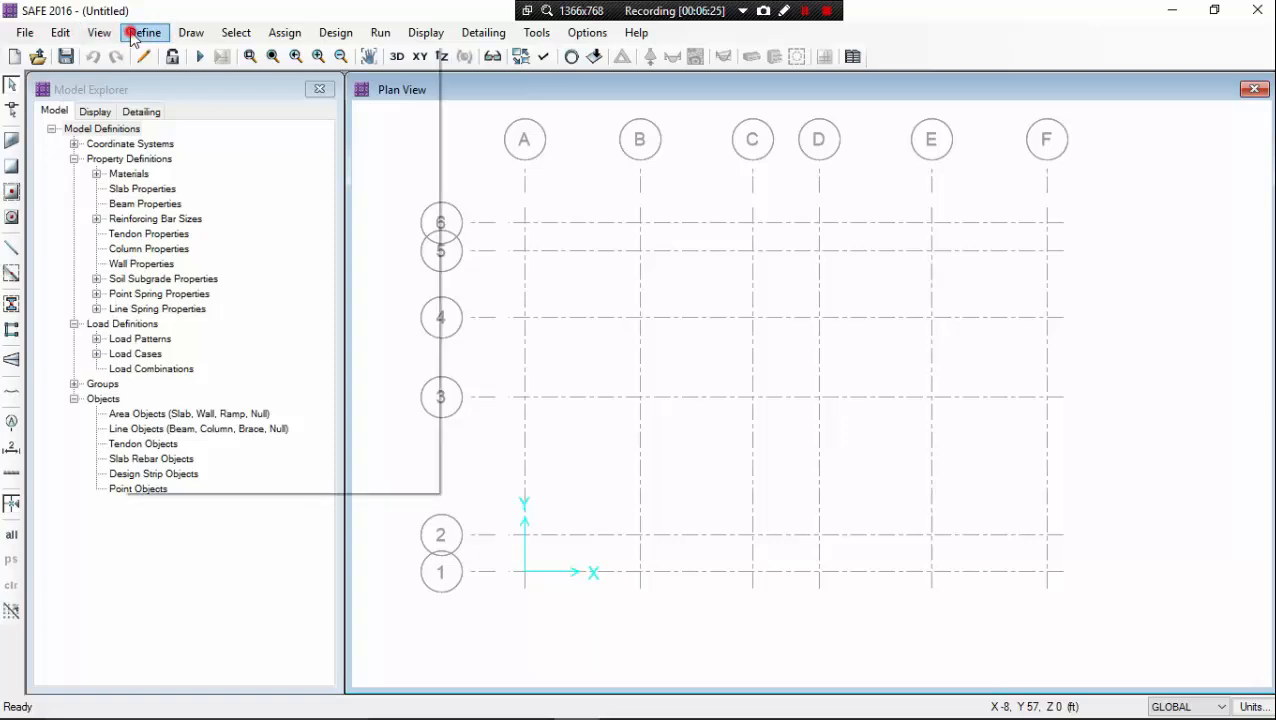
pyautogui.click(222, 80)
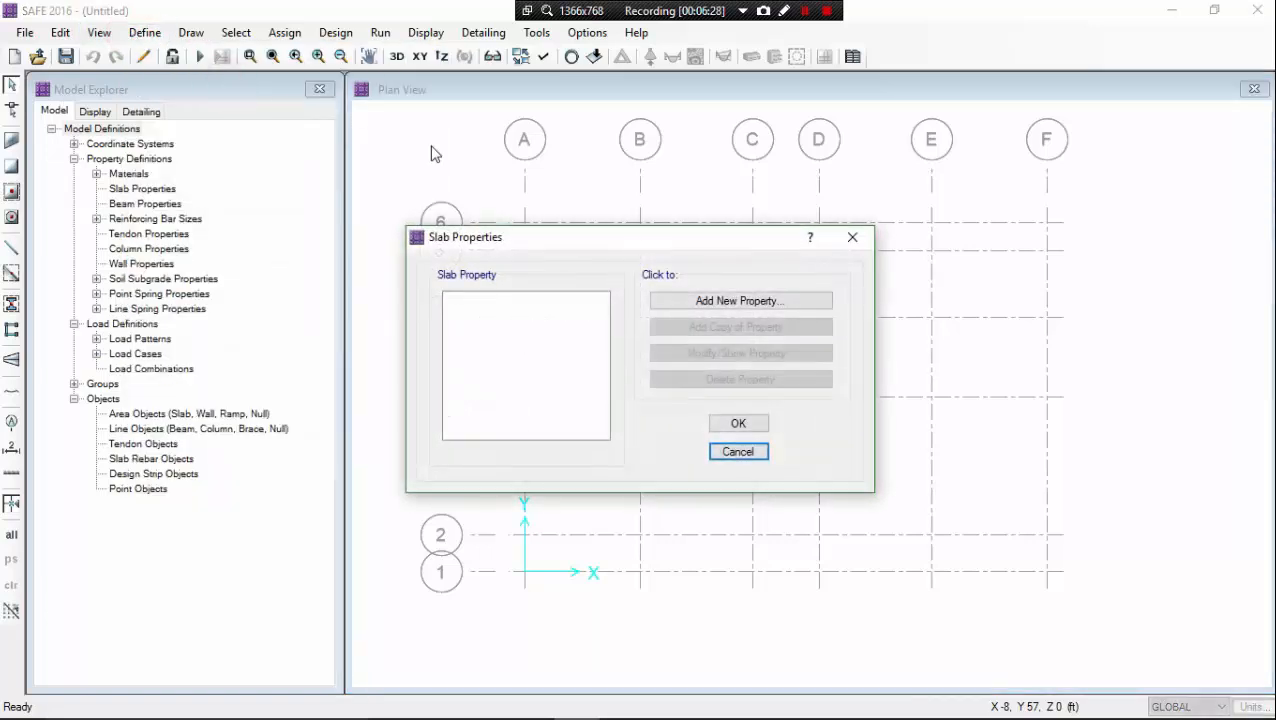
pyautogui.click(766, 302)
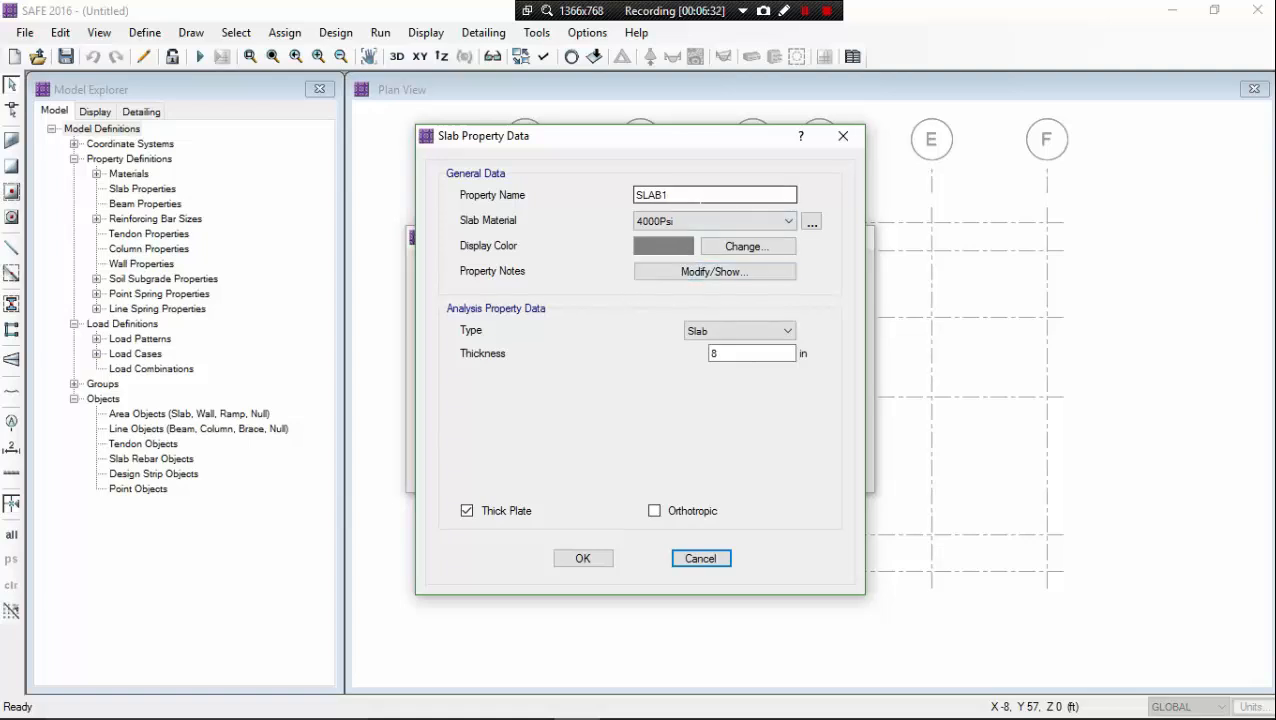
pyautogui.click(696, 195)
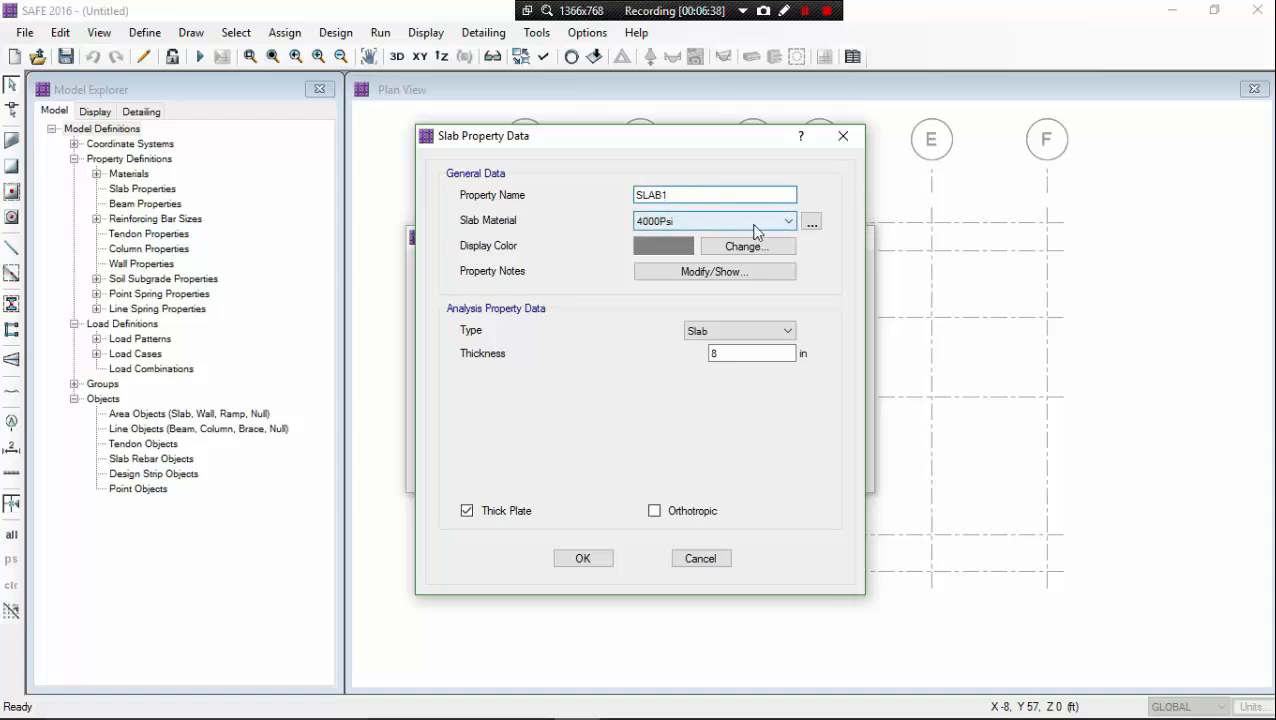
# - Check the compressive strength of the slab's 4000Psi material, and return to the slab property data
pyautogui.click(811, 223)
pyautogui.click(769, 367)
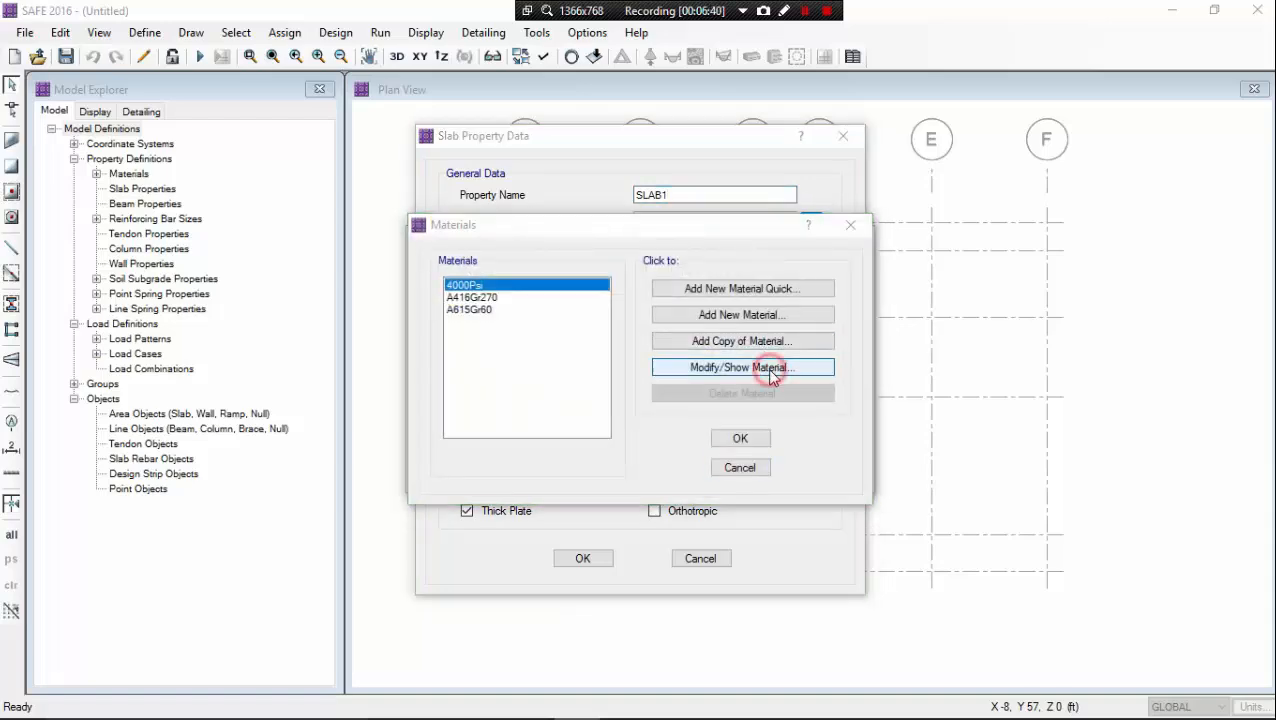
pyautogui.click(740, 444)
pyautogui.click(736, 444)
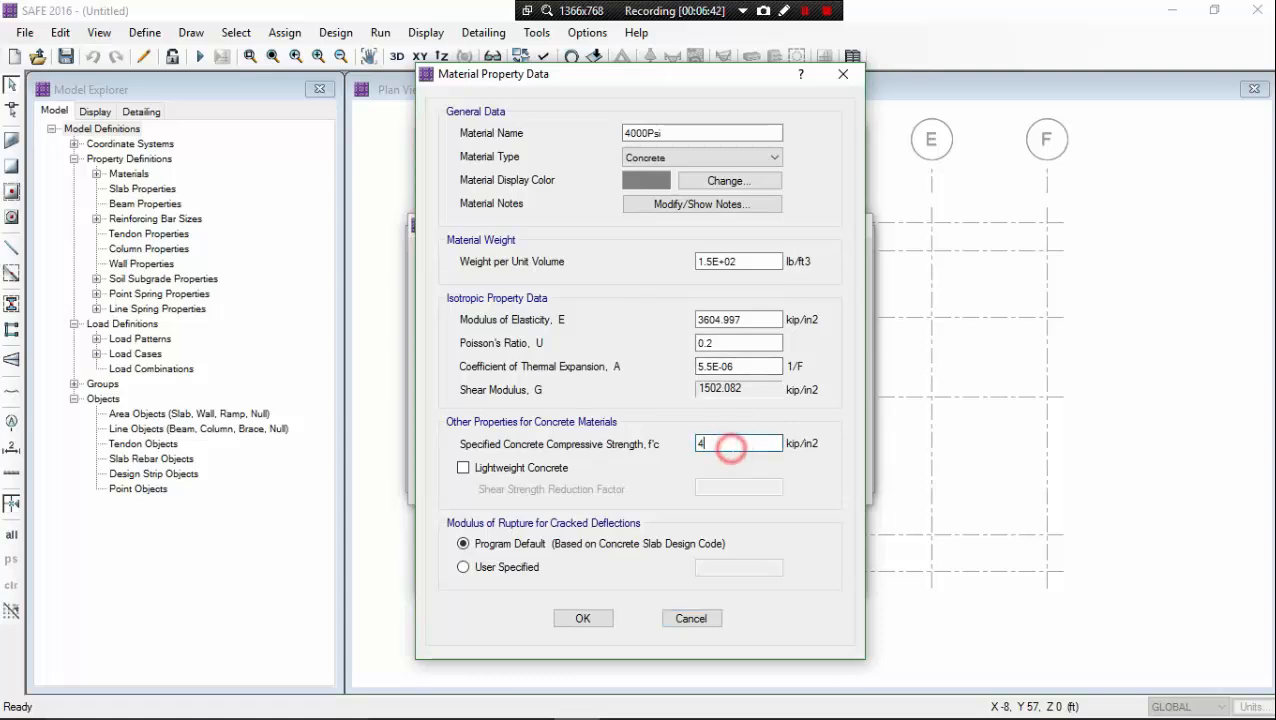
pyautogui.click(690, 617)
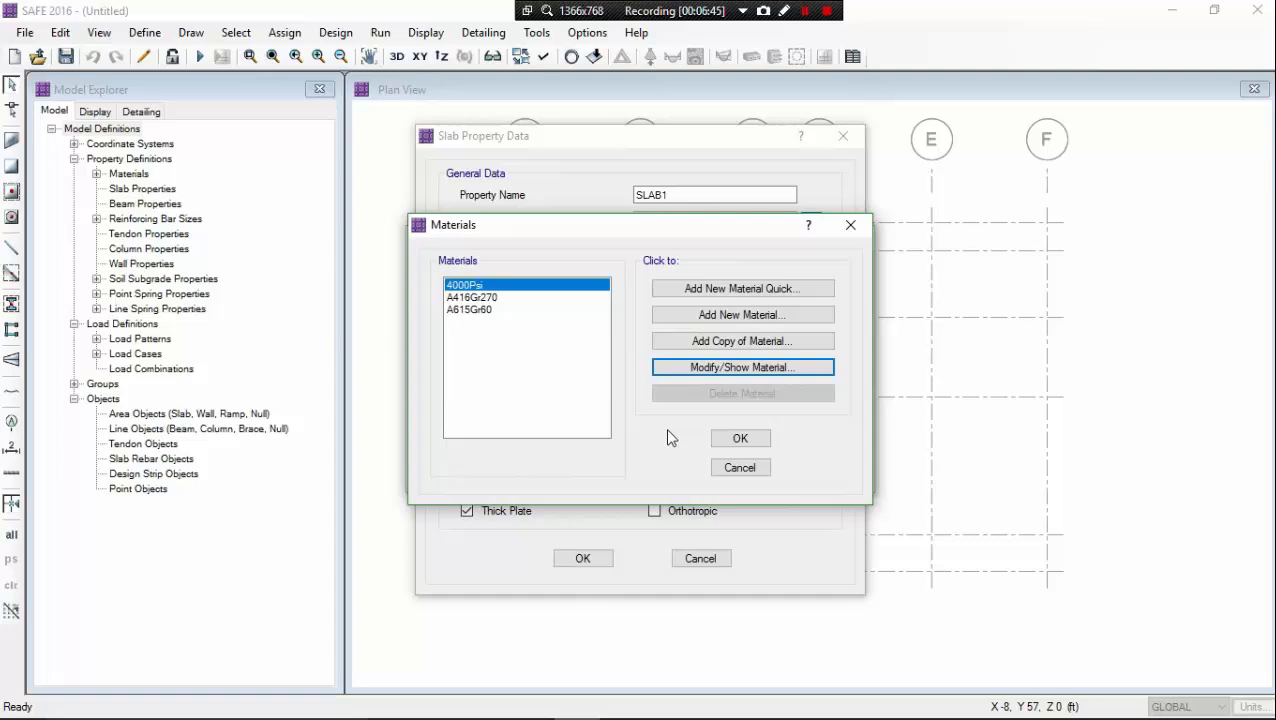
pyautogui.click(722, 442)
# - Set the slab thickness to 6 in and accept the new slab property
pyautogui.doubleClick(749, 352)
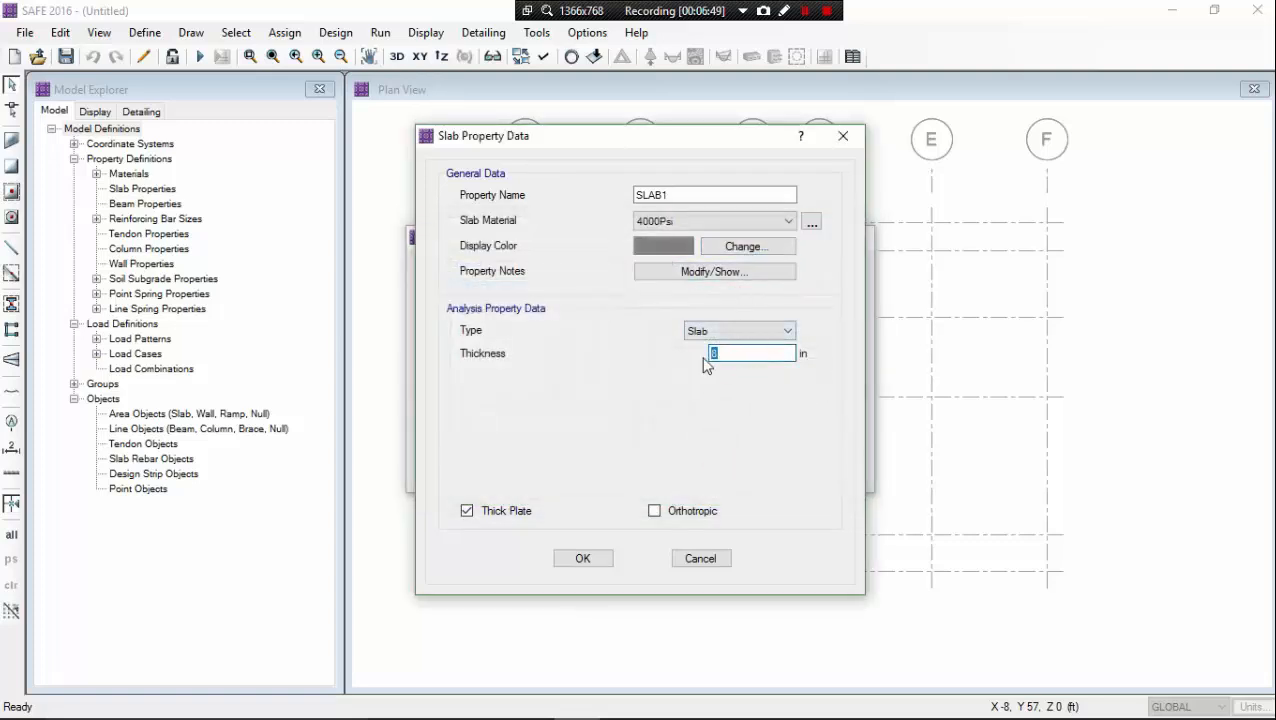
pyautogui.write('6')
pyautogui.click(585, 560)
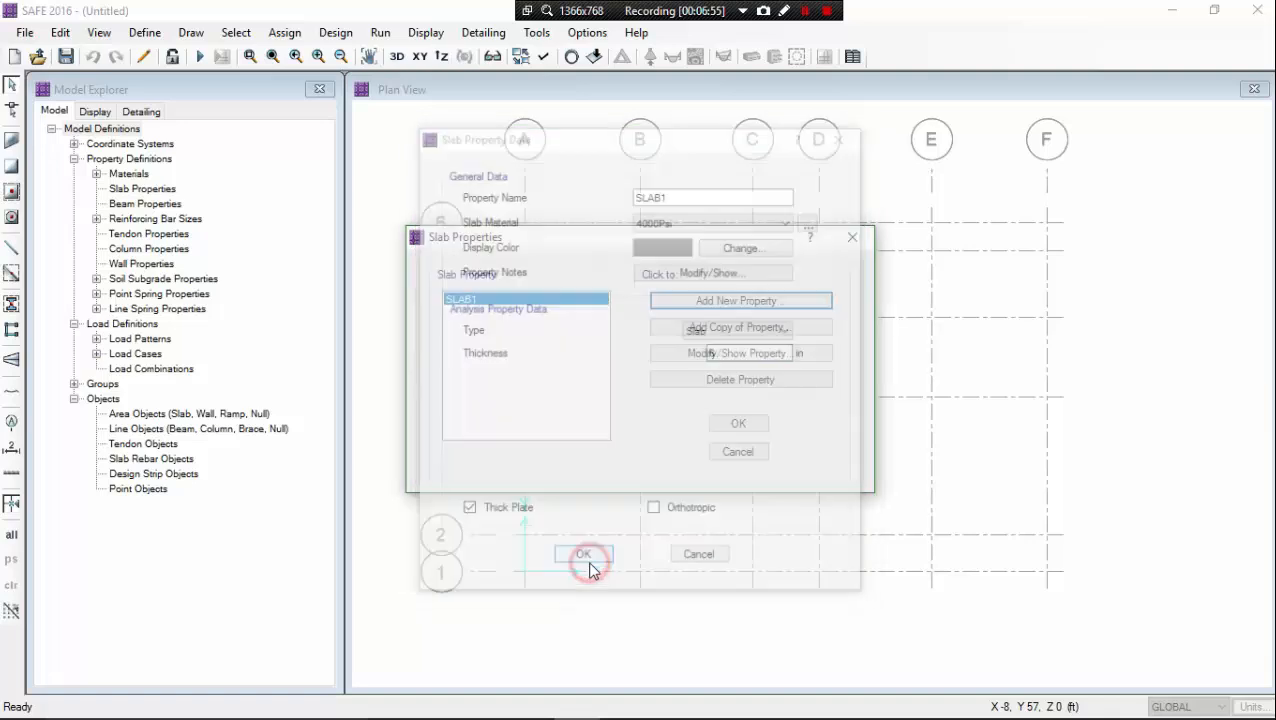
pyautogui.click(736, 427)
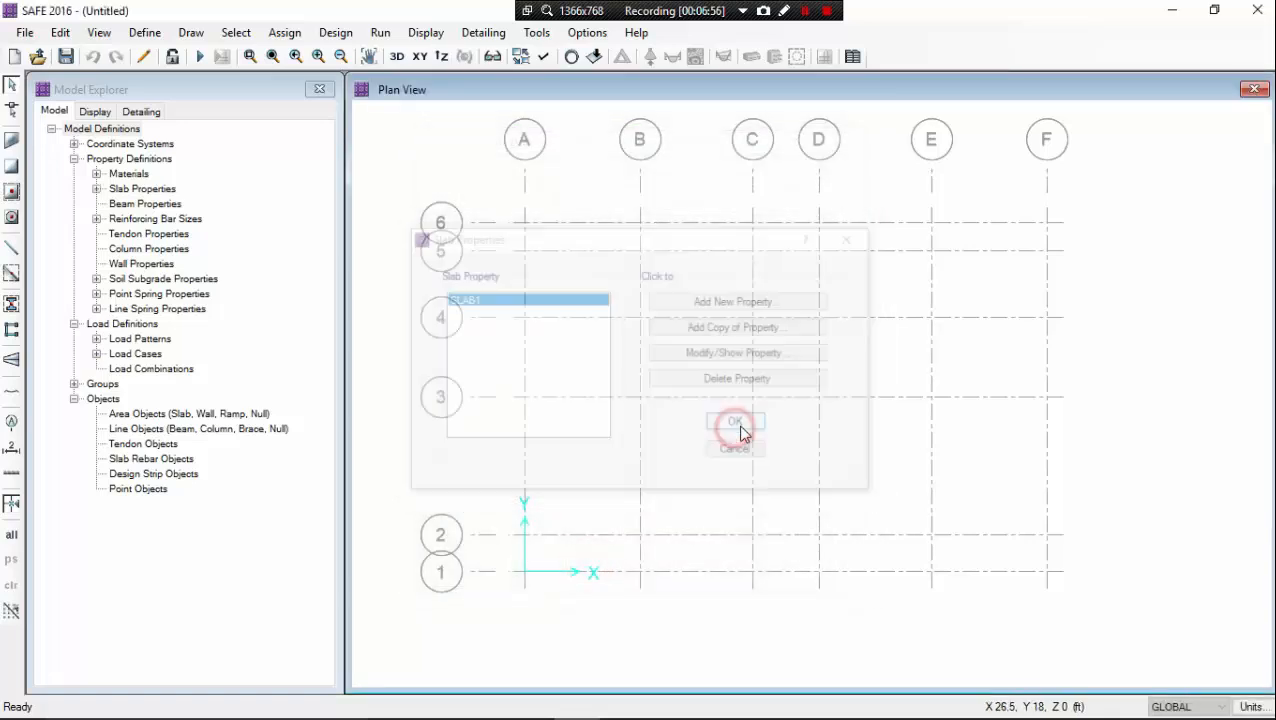
# - Add a new beam property to the beam definitions, keeping its default name
pyautogui.click(145, 33)
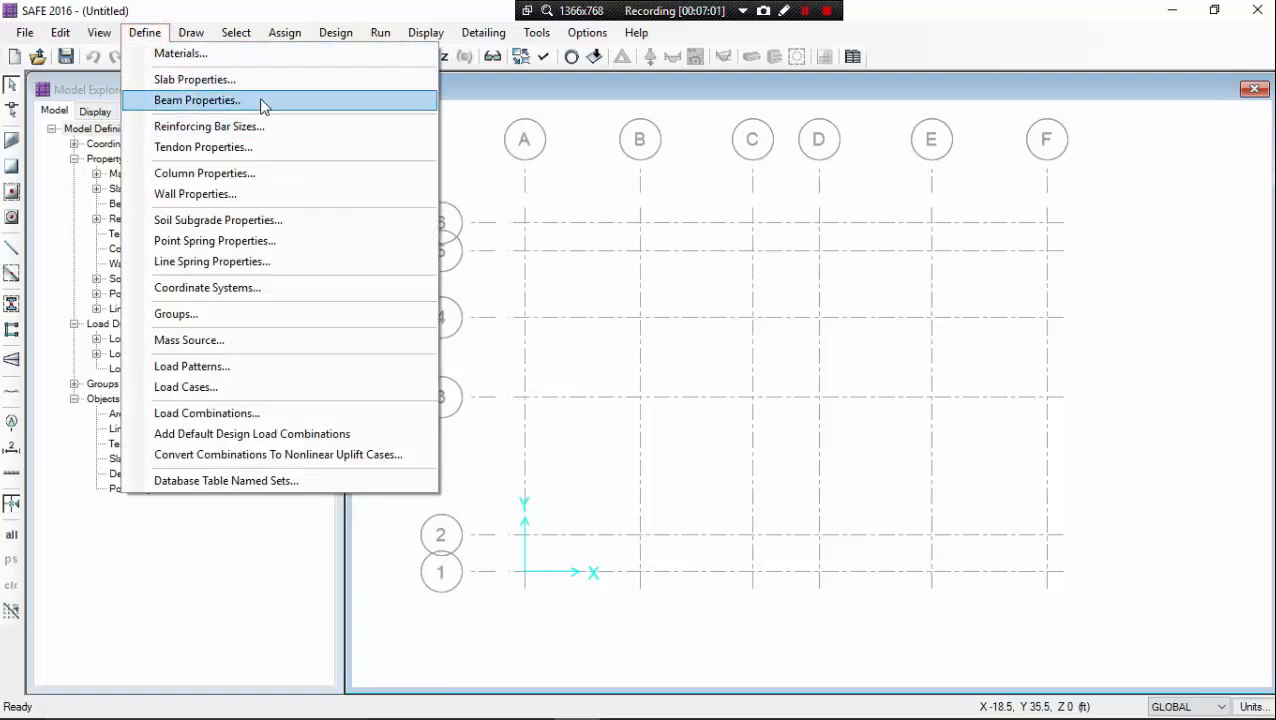
pyautogui.click(286, 104)
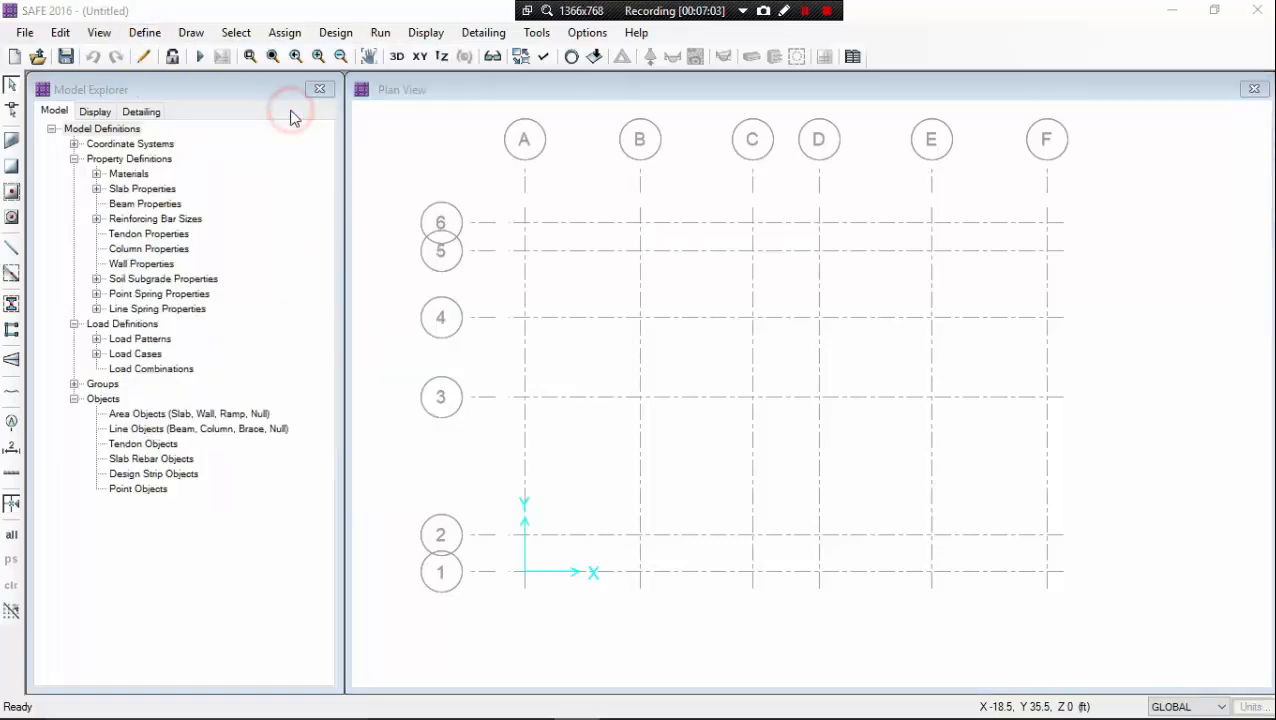
pyautogui.click(752, 303)
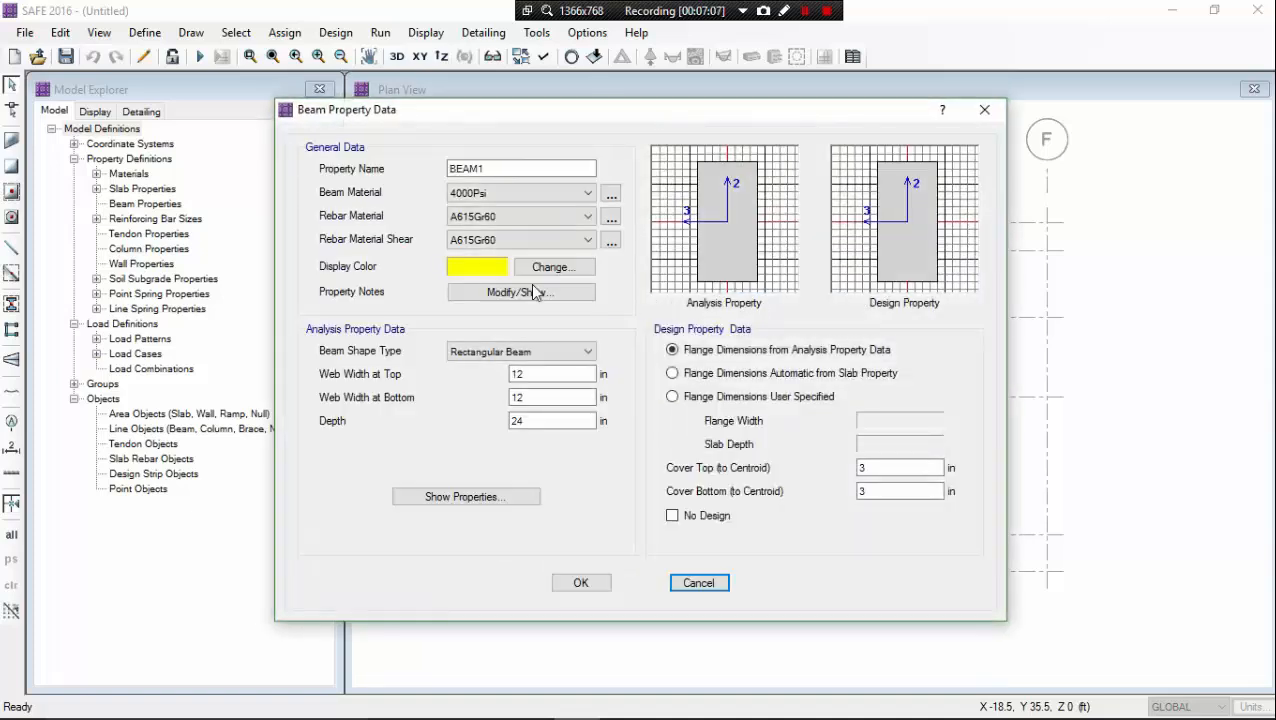
pyautogui.click(543, 169)
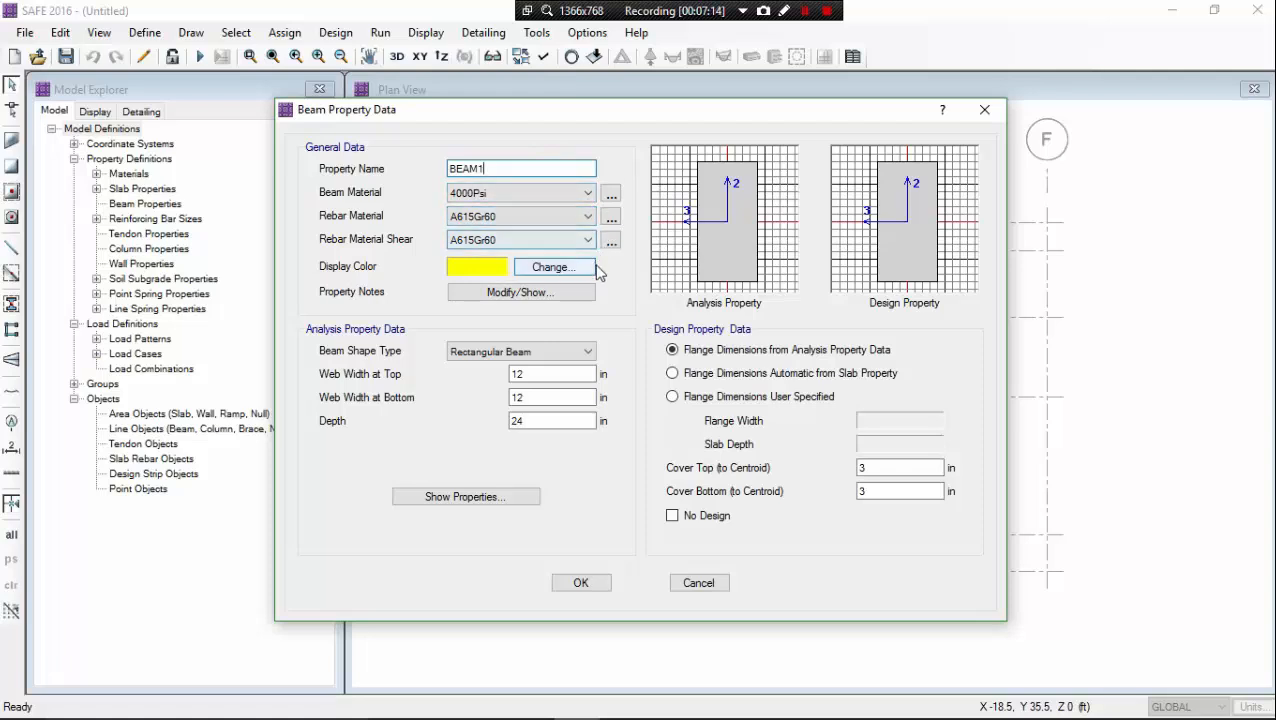
# - Examine the property data of the beam's A615Gr60 rebar material, and close it without changes
pyautogui.click(611, 220)
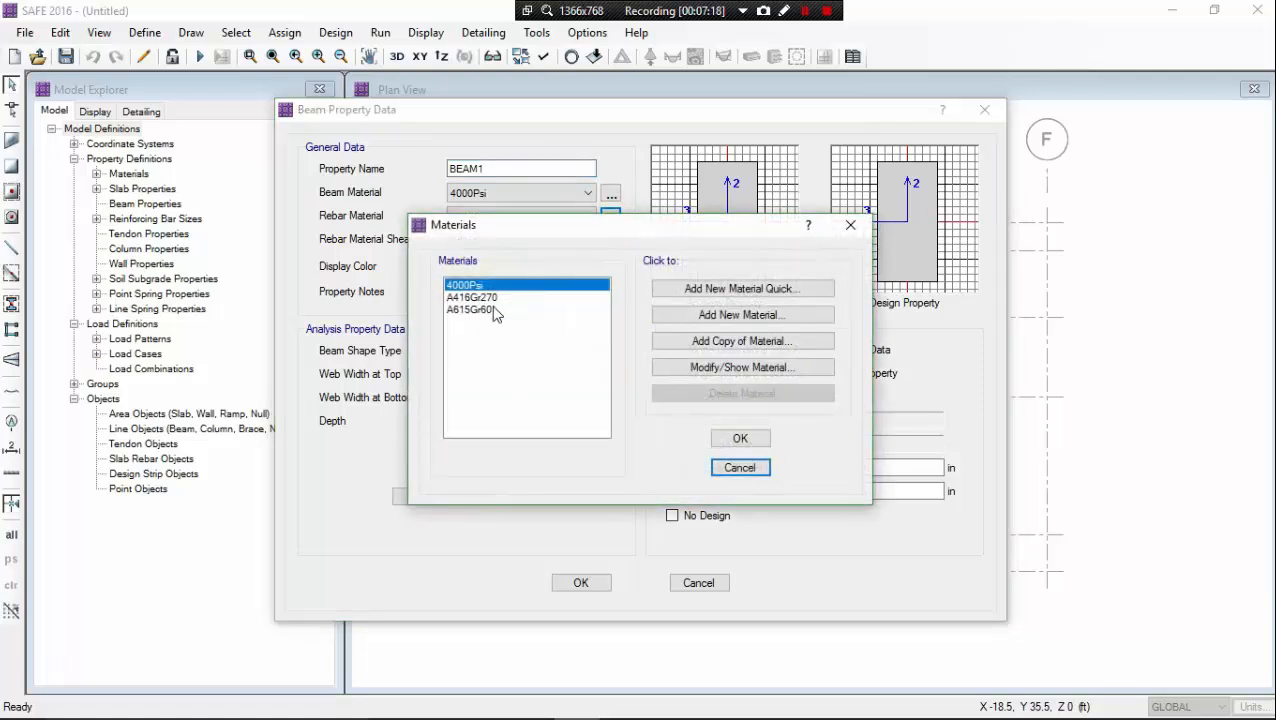
pyautogui.click(490, 310)
pyautogui.click(692, 289)
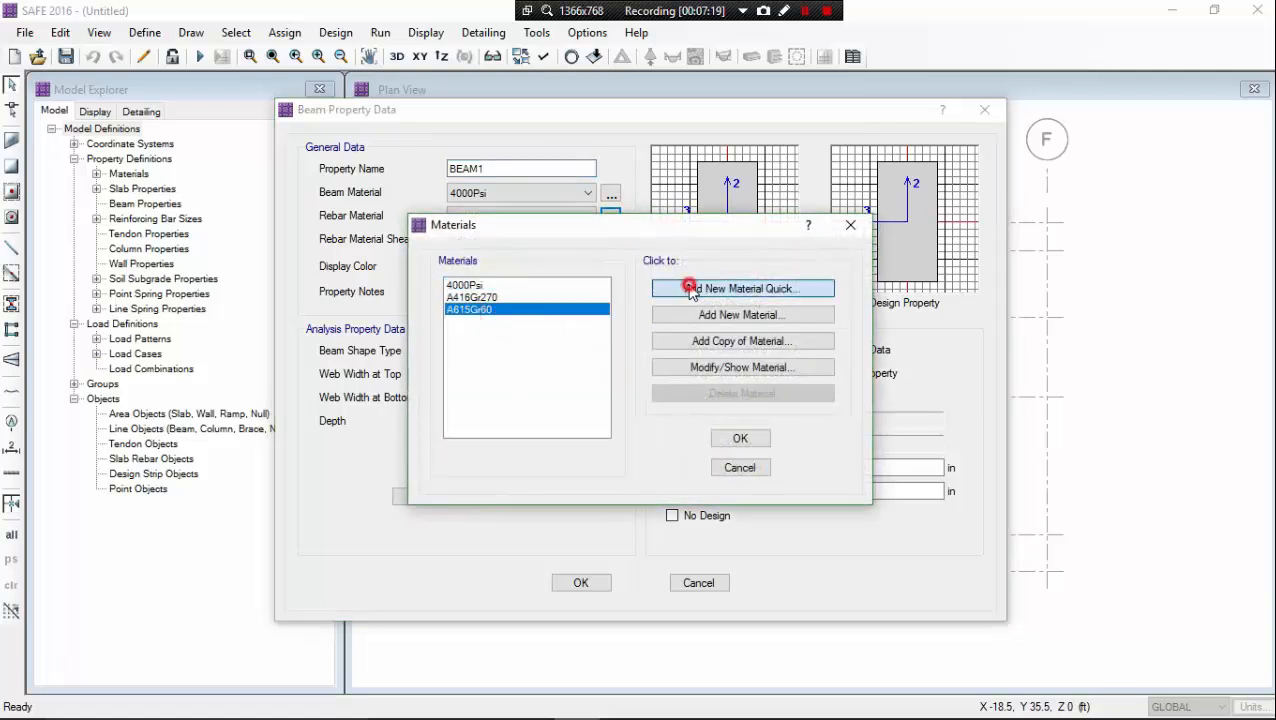
pyautogui.click(697, 411)
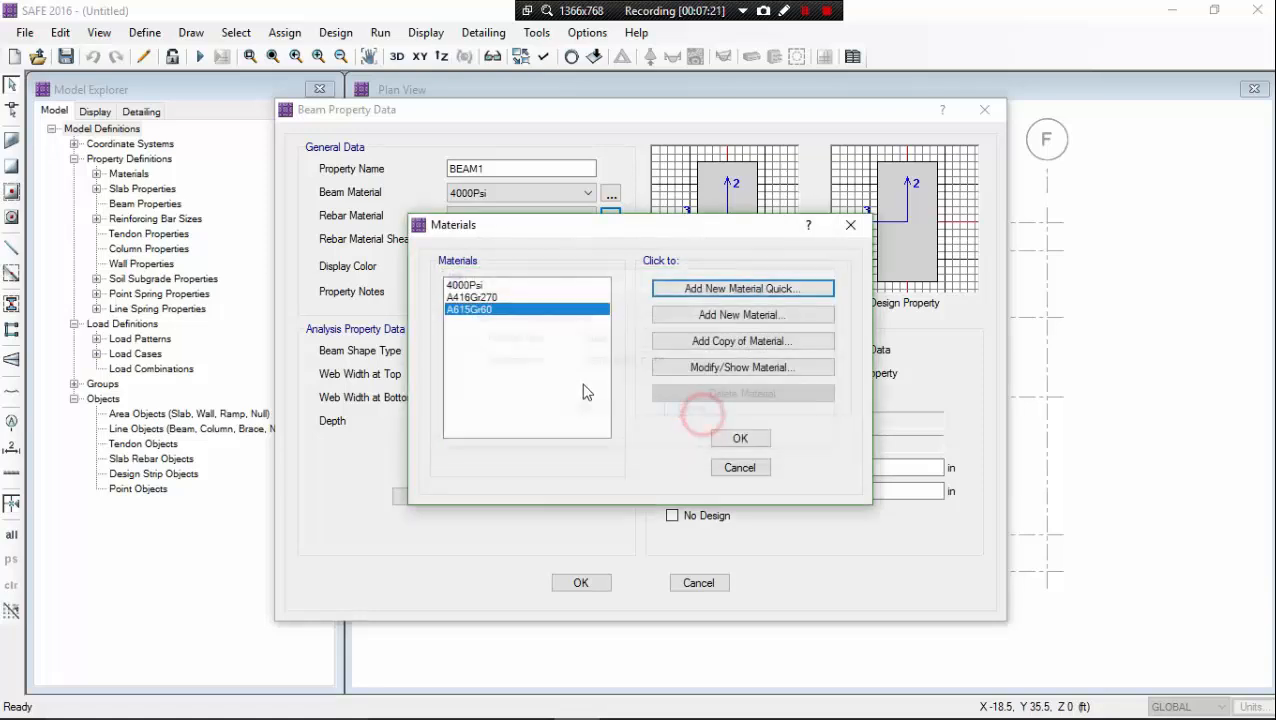
pyautogui.click(753, 368)
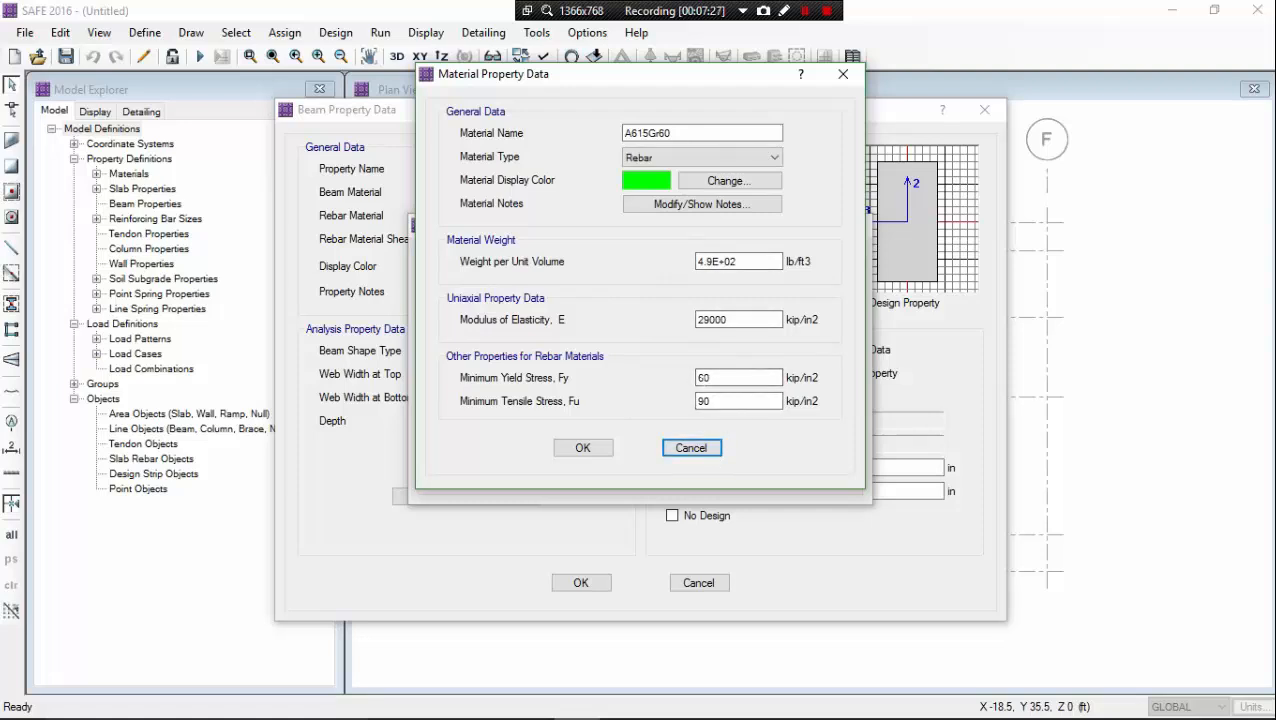
pyautogui.click(681, 454)
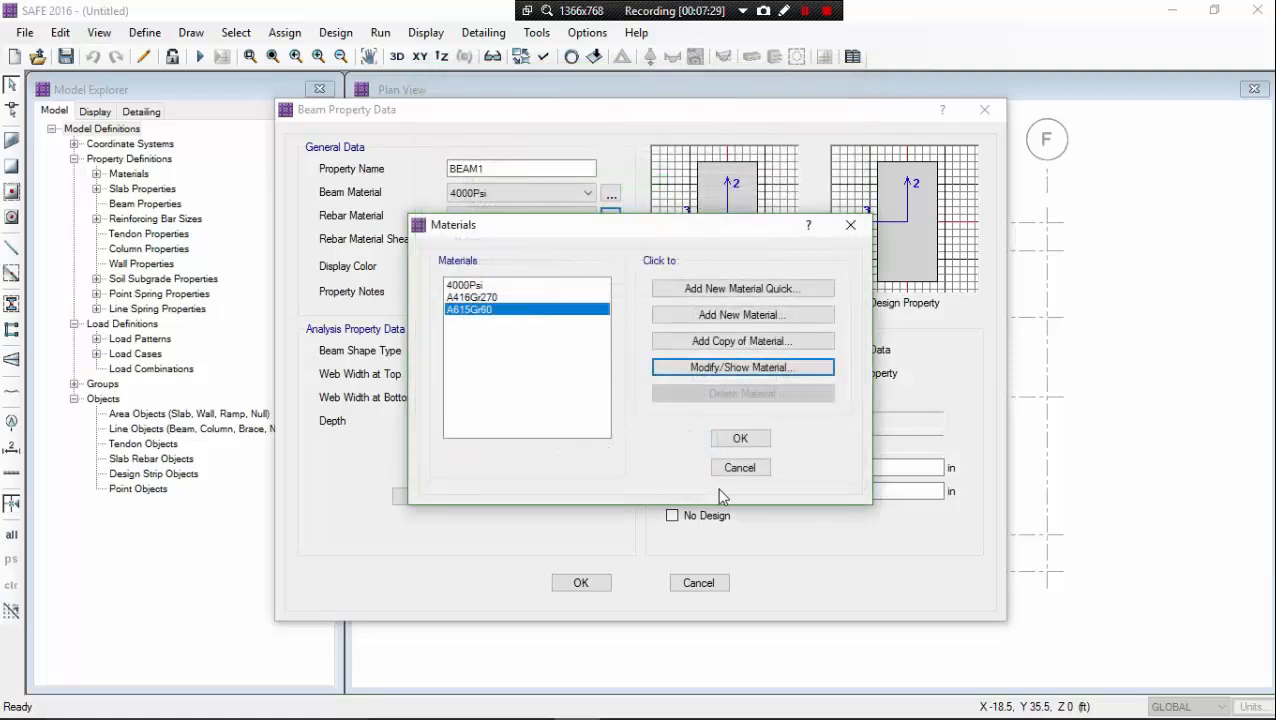
# - Leave the materials list and set the rectangular beam section to 12 in web width at both edges and 16 in depth
pyautogui.click(738, 466)
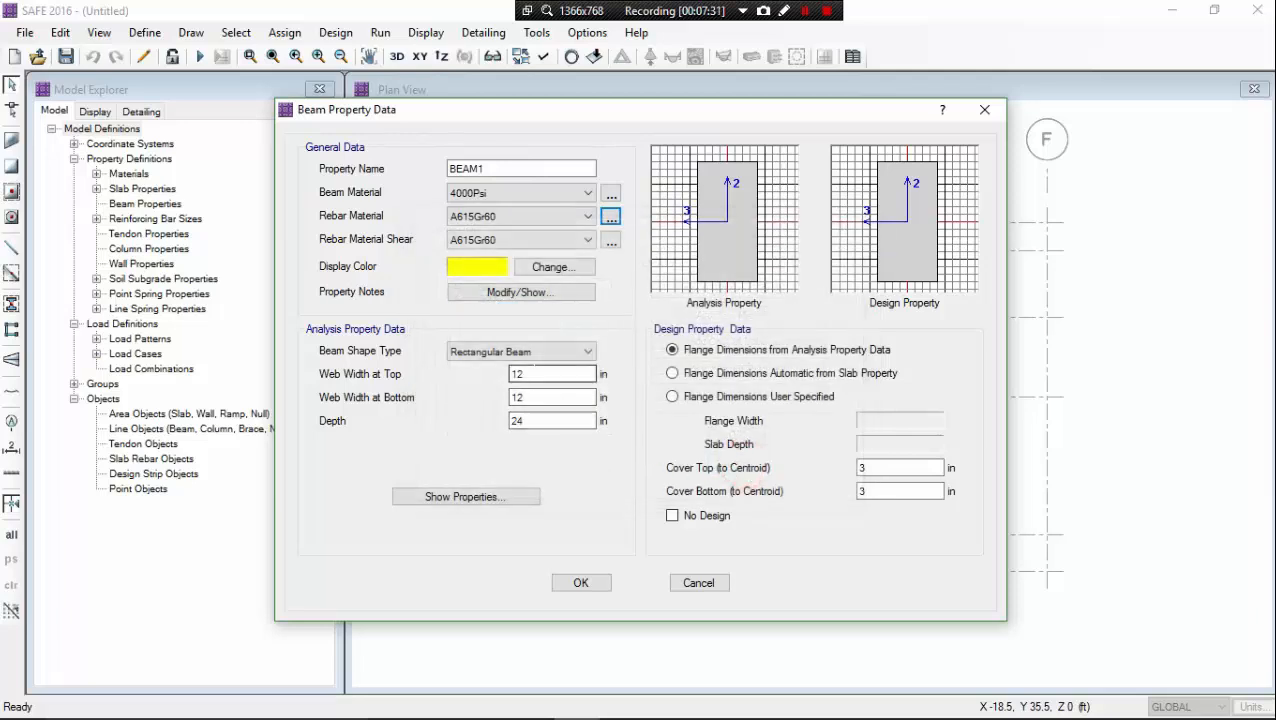
pyautogui.doubleClick(530, 373)
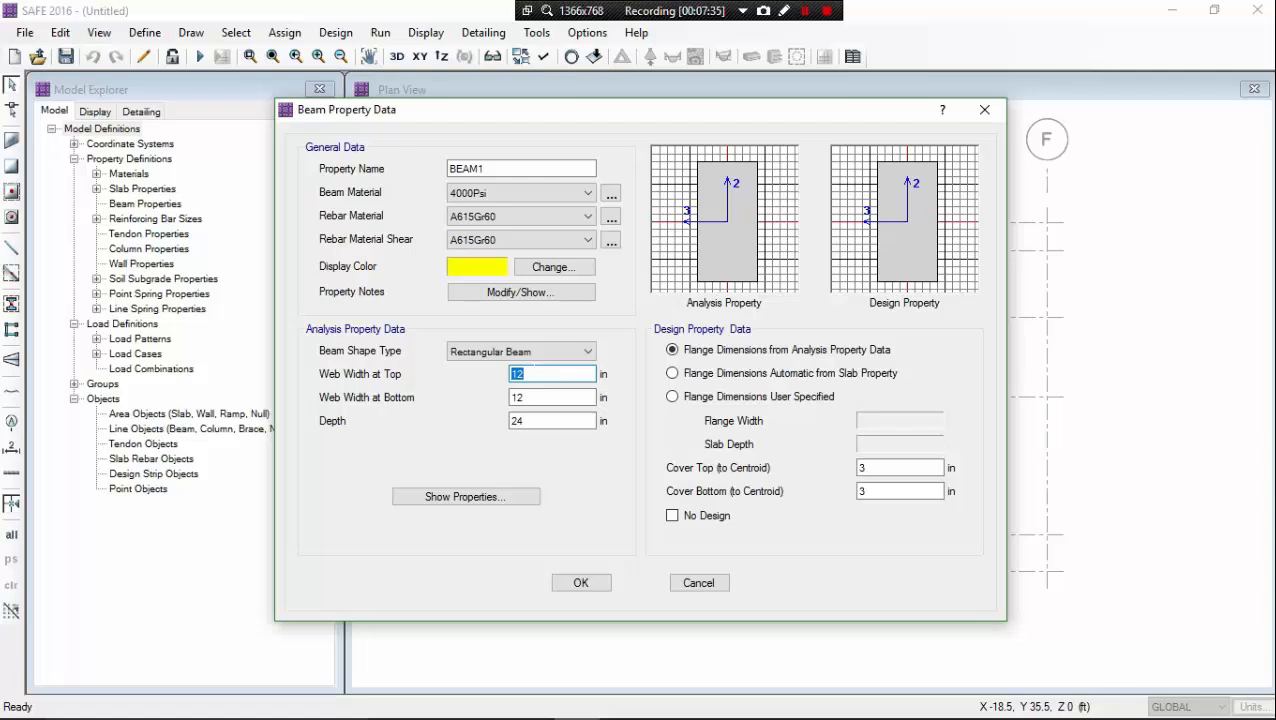
pyautogui.click(525, 397)
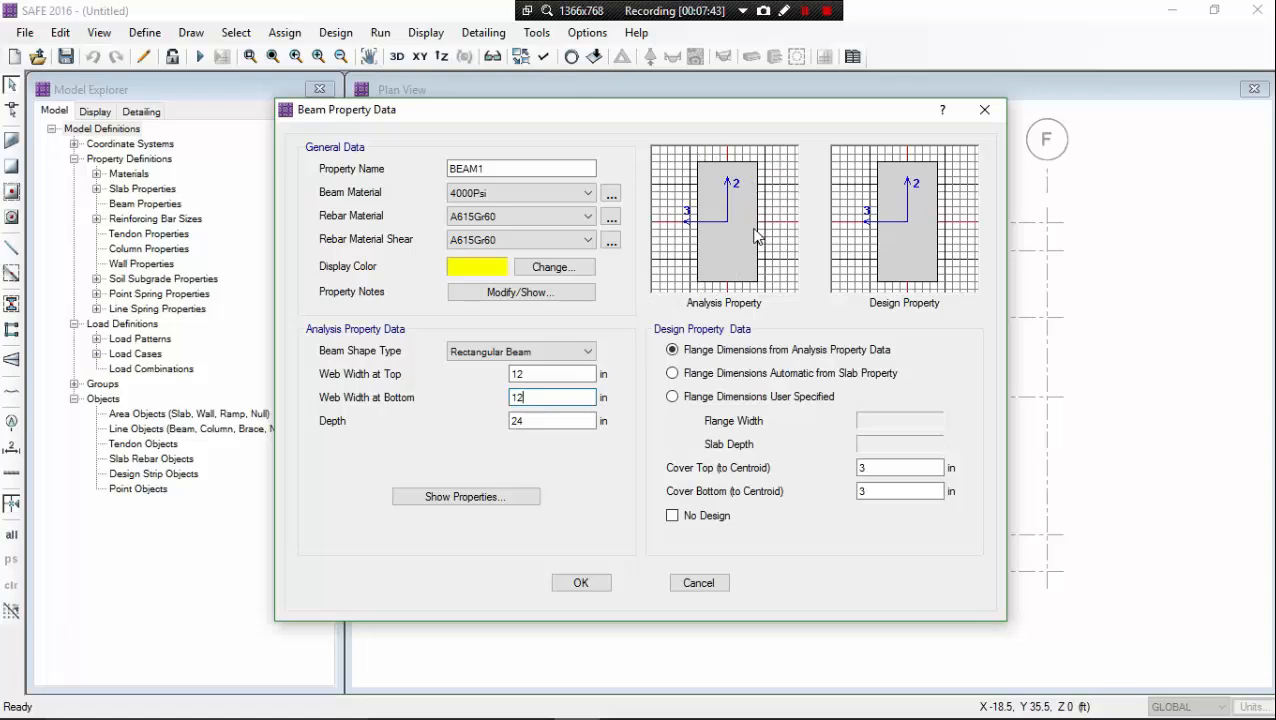
pyautogui.doubleClick(550, 420)
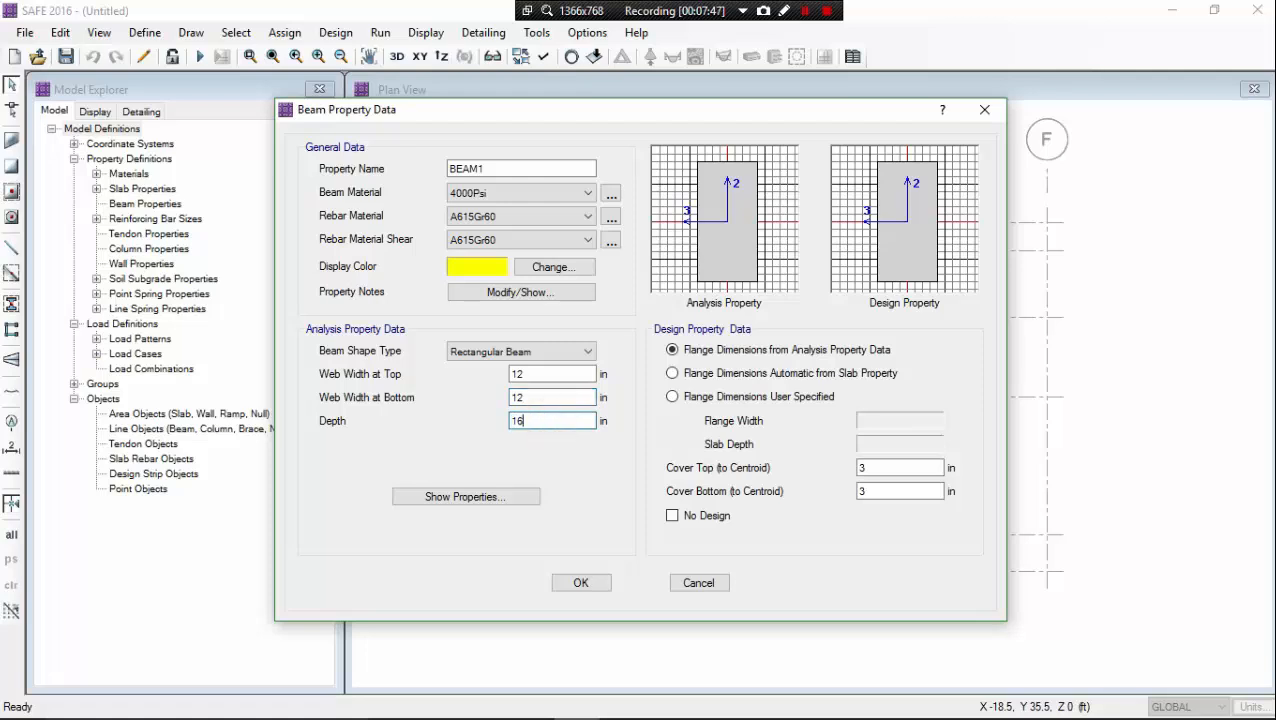
pyautogui.click(556, 400)
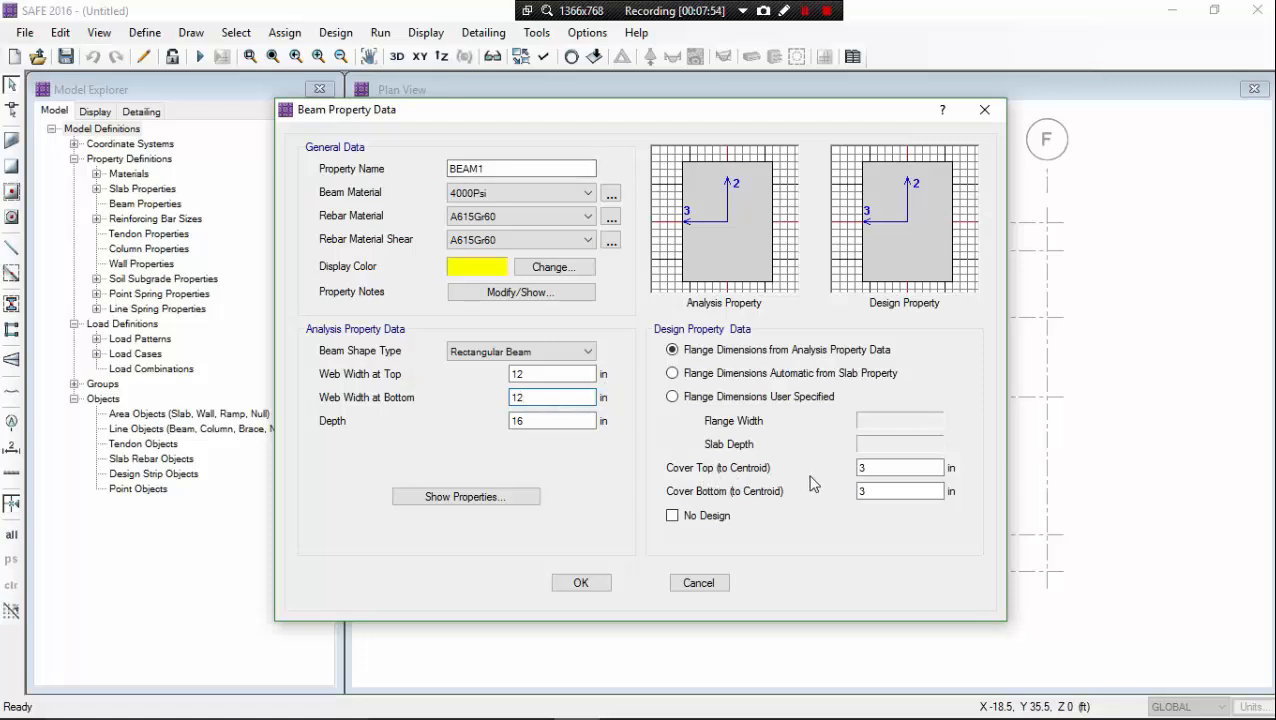
# - Set the beam's top cover to 2 in, edit its bottom cover, and accept the new beam property
pyautogui.doubleClick(872, 468)
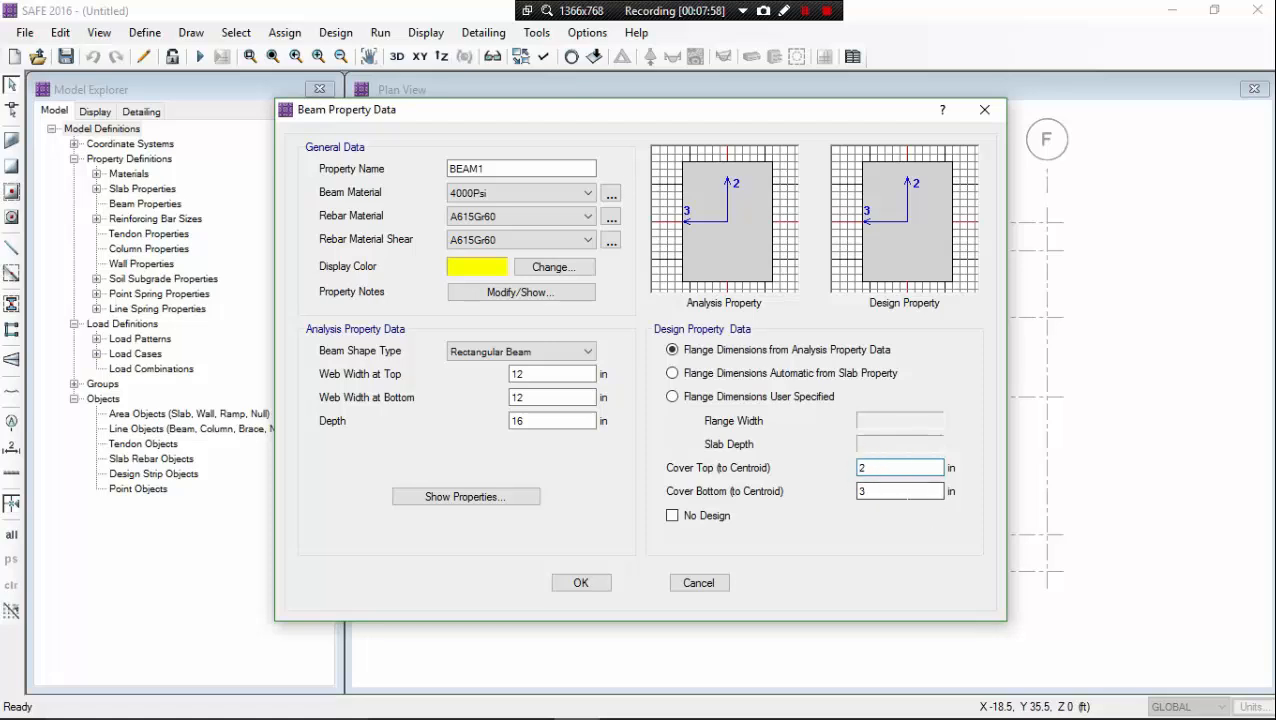
pyautogui.doubleClick(900, 490)
pyautogui.click(891, 468)
pyautogui.click(583, 583)
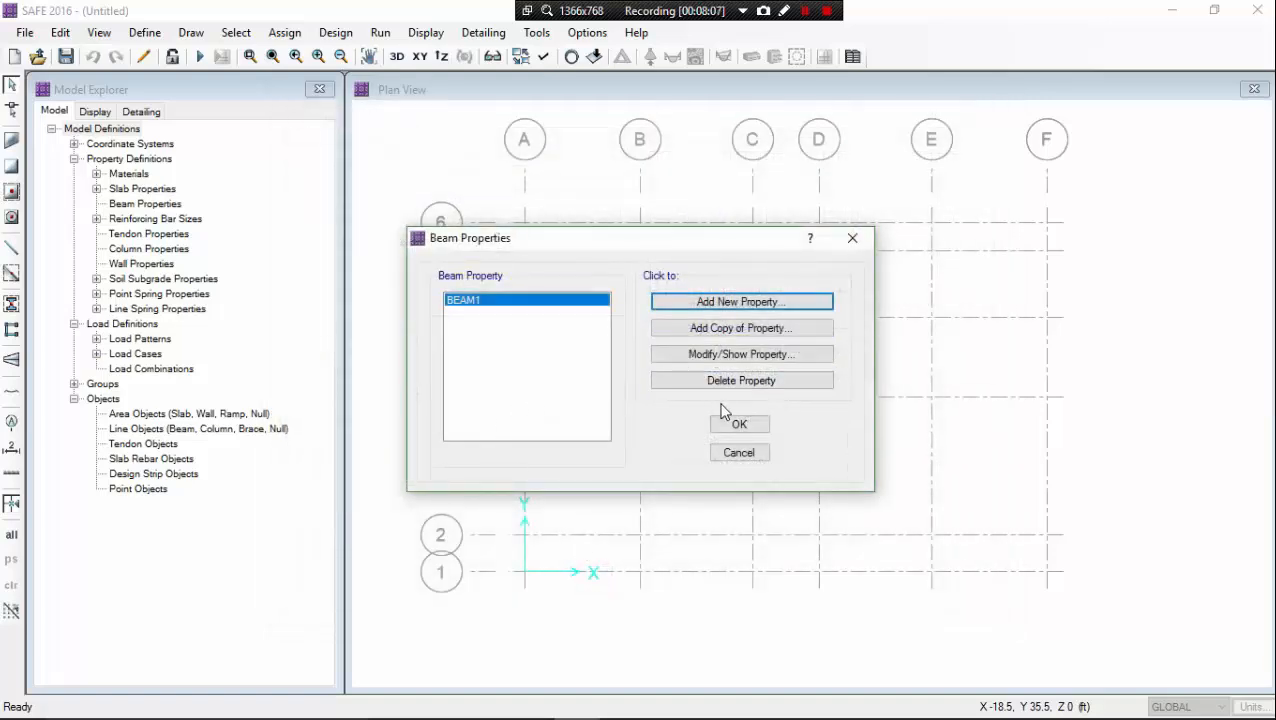
pyautogui.click(736, 425)
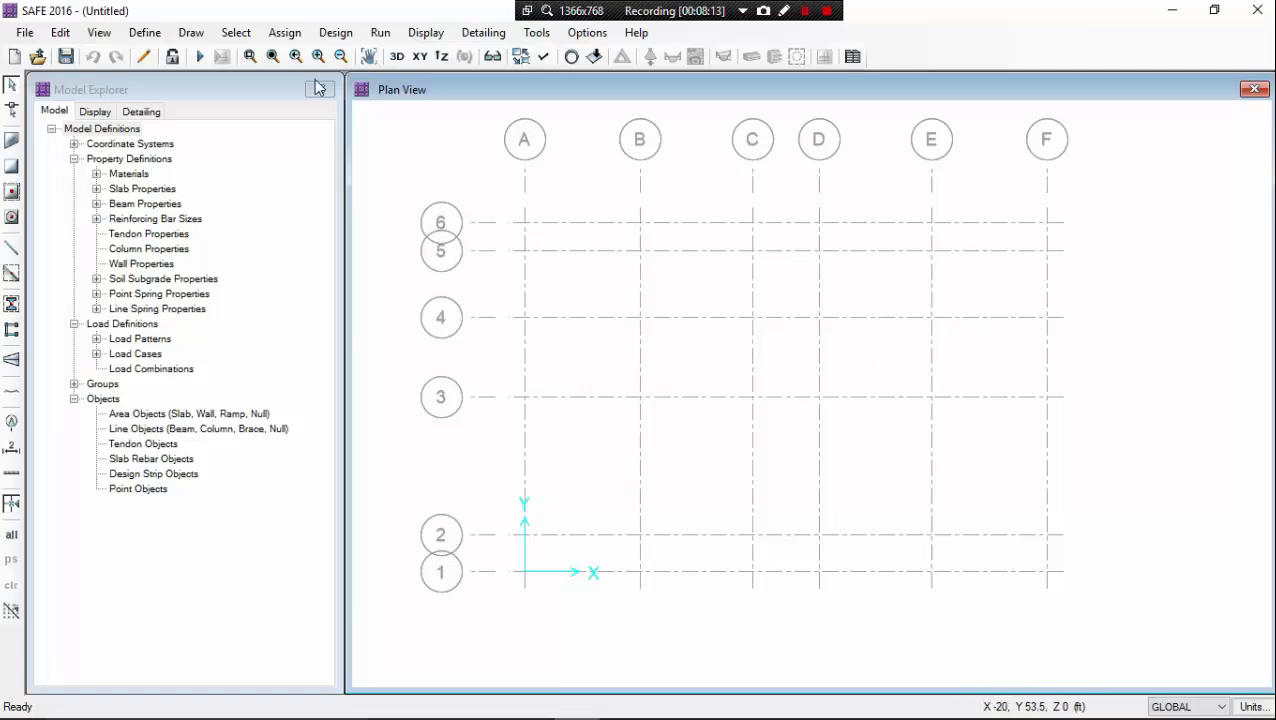
# - Add a new column property to the column definitions and name it C1
pyautogui.click(145, 33)
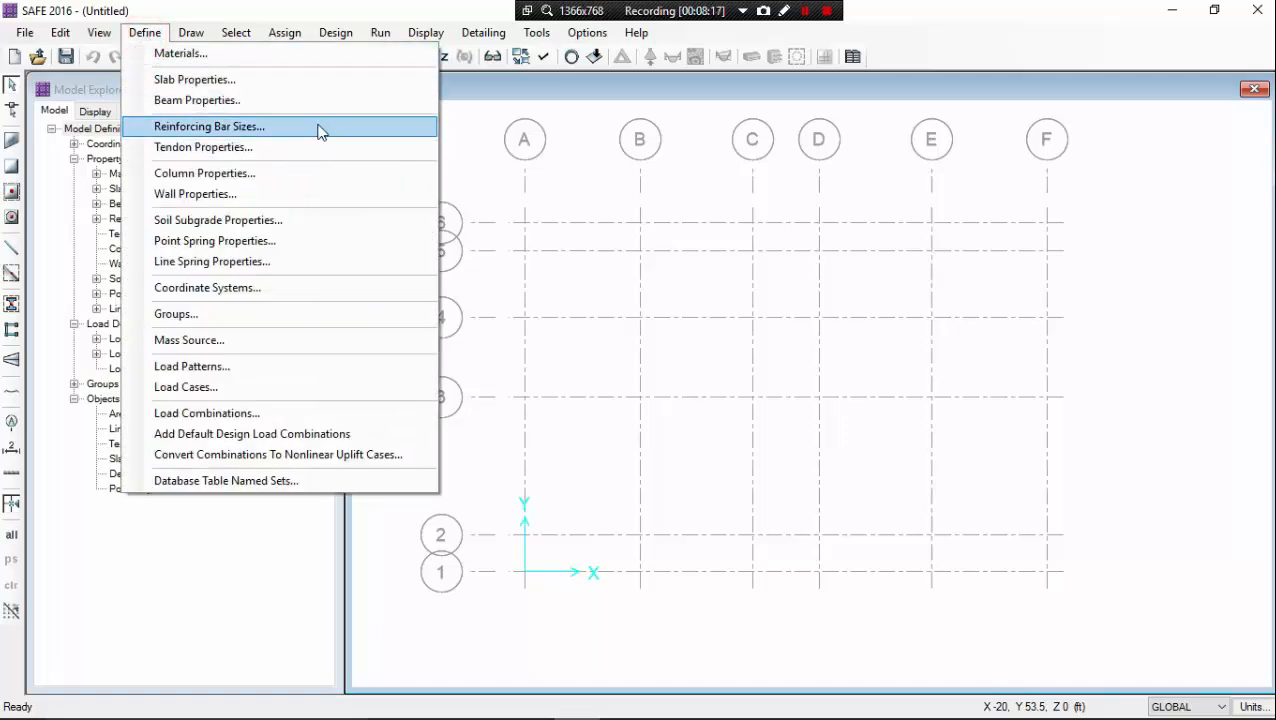
pyautogui.click(354, 175)
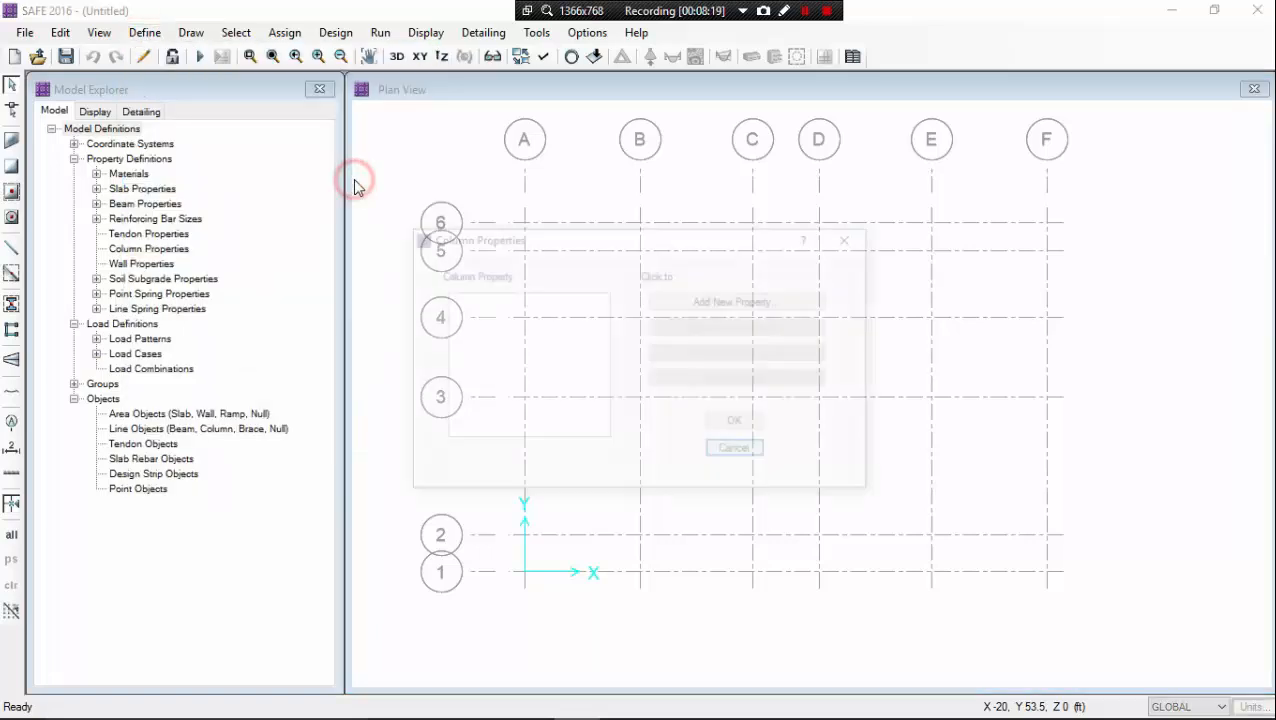
pyautogui.moveTo(563, 245); pyautogui.dragTo(405, 230)
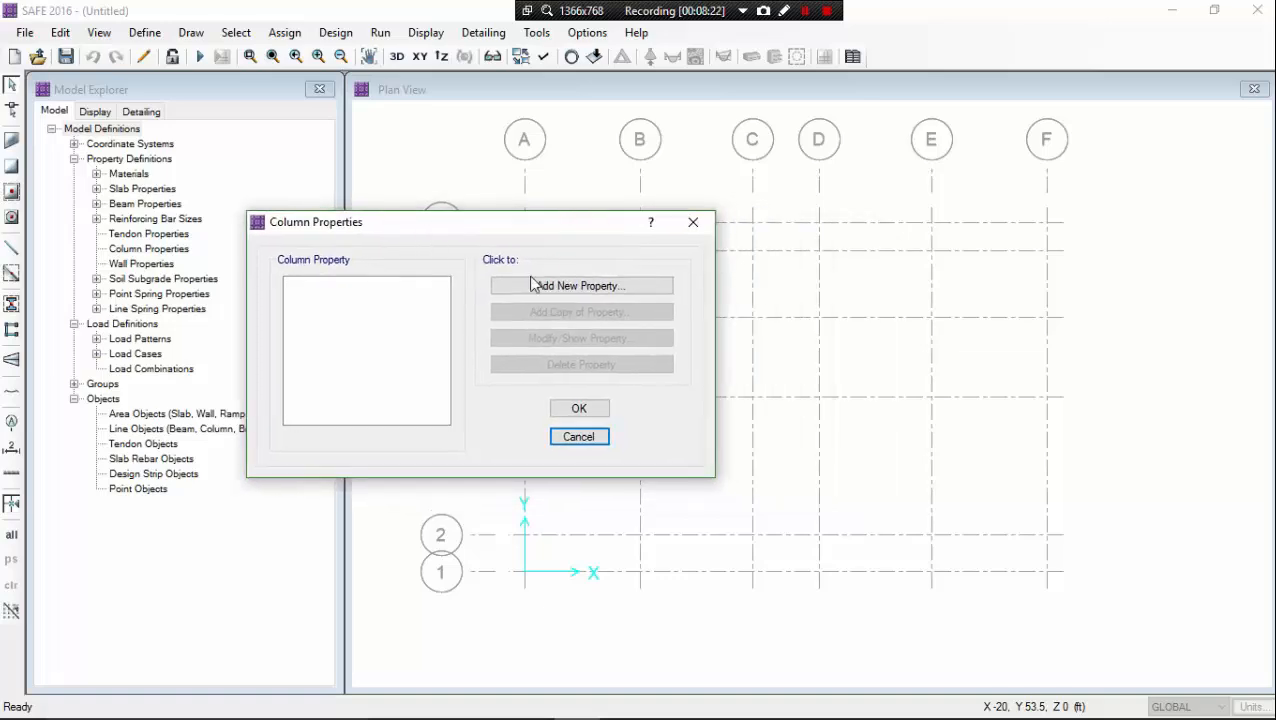
pyautogui.click(588, 288)
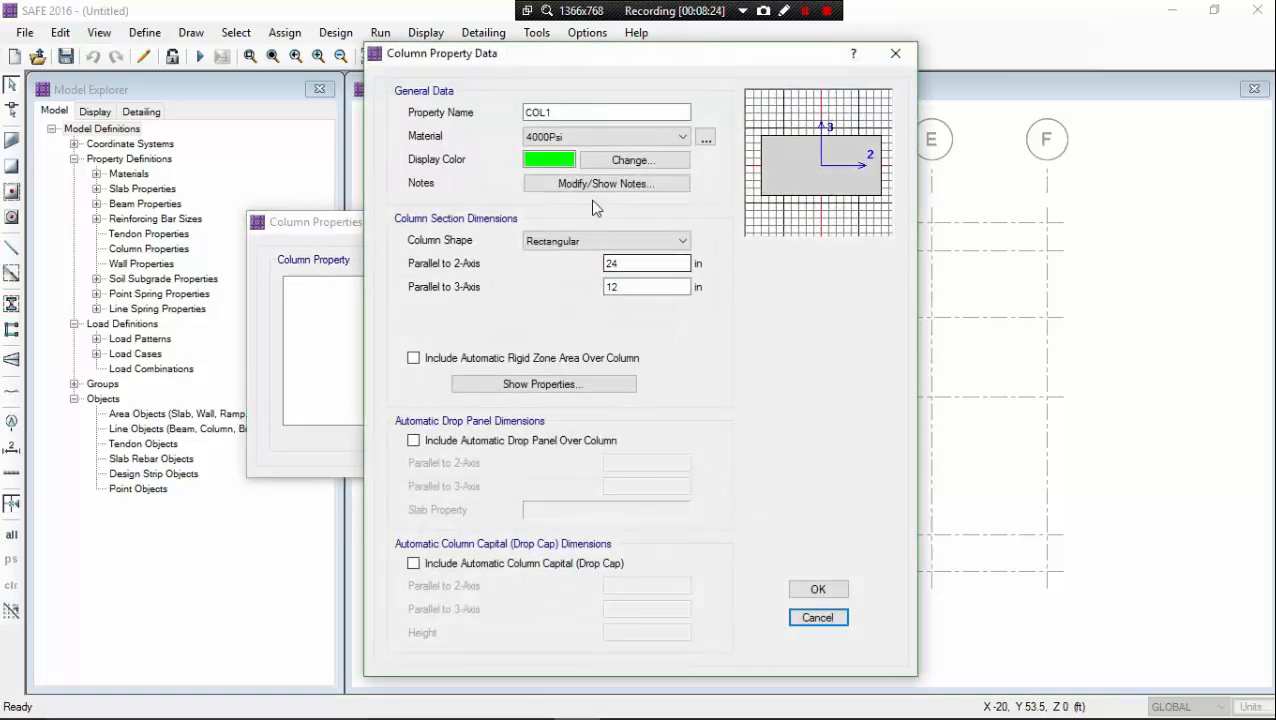
pyautogui.click(563, 114)
pyautogui.doubleClick(563, 114)
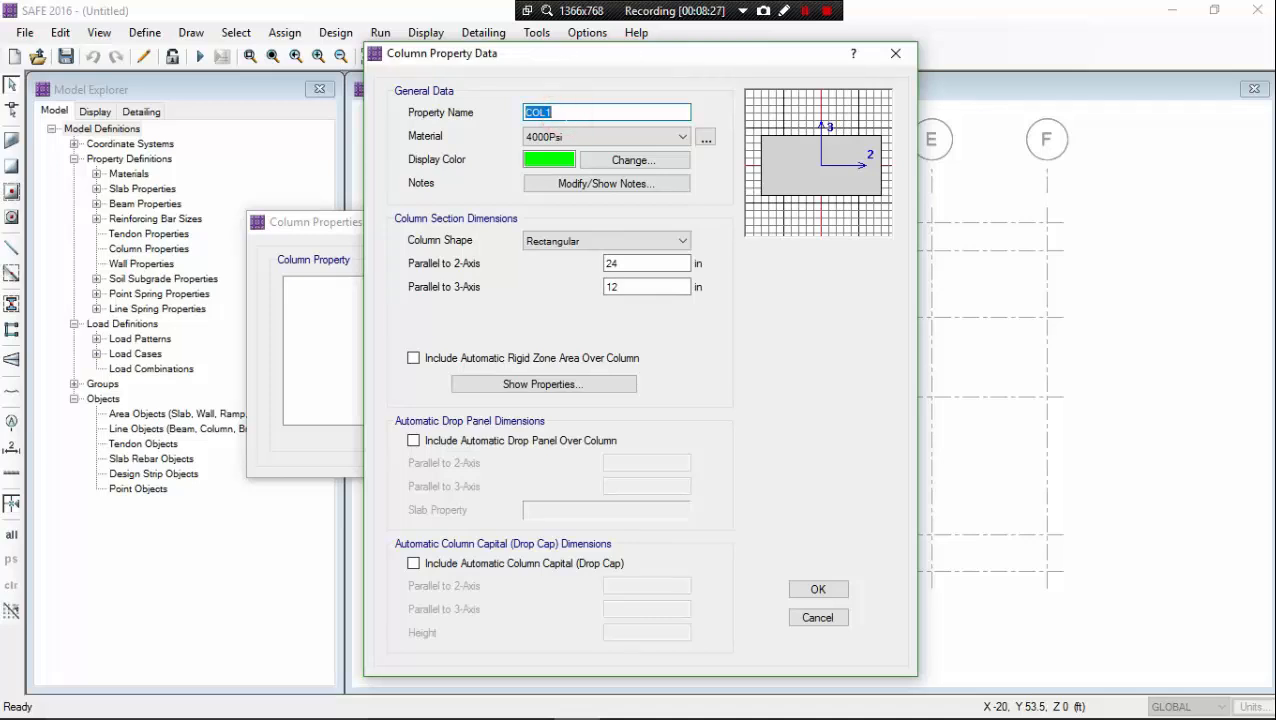
pyautogui.write('C1')
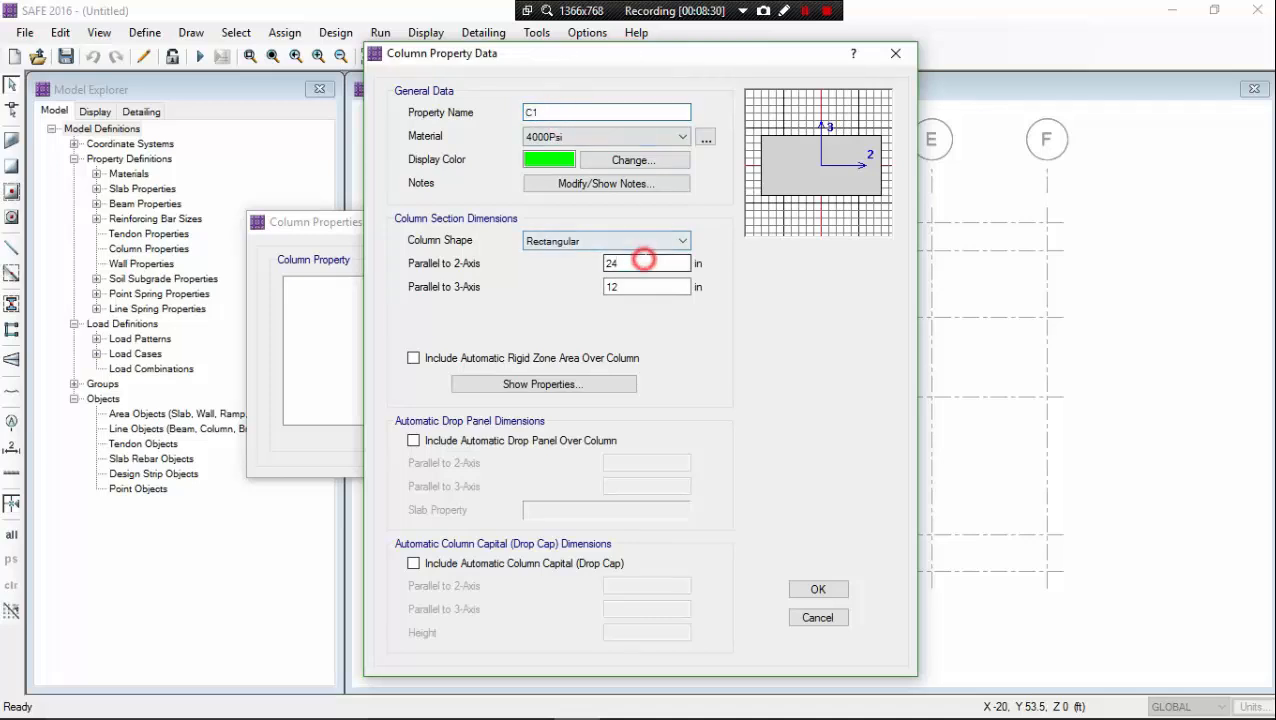
# - Set the C1 section to 12 in by 12 in, keep the 4000Psi material, and accept the property
pyautogui.doubleClick(644, 263)
pyautogui.write('12')
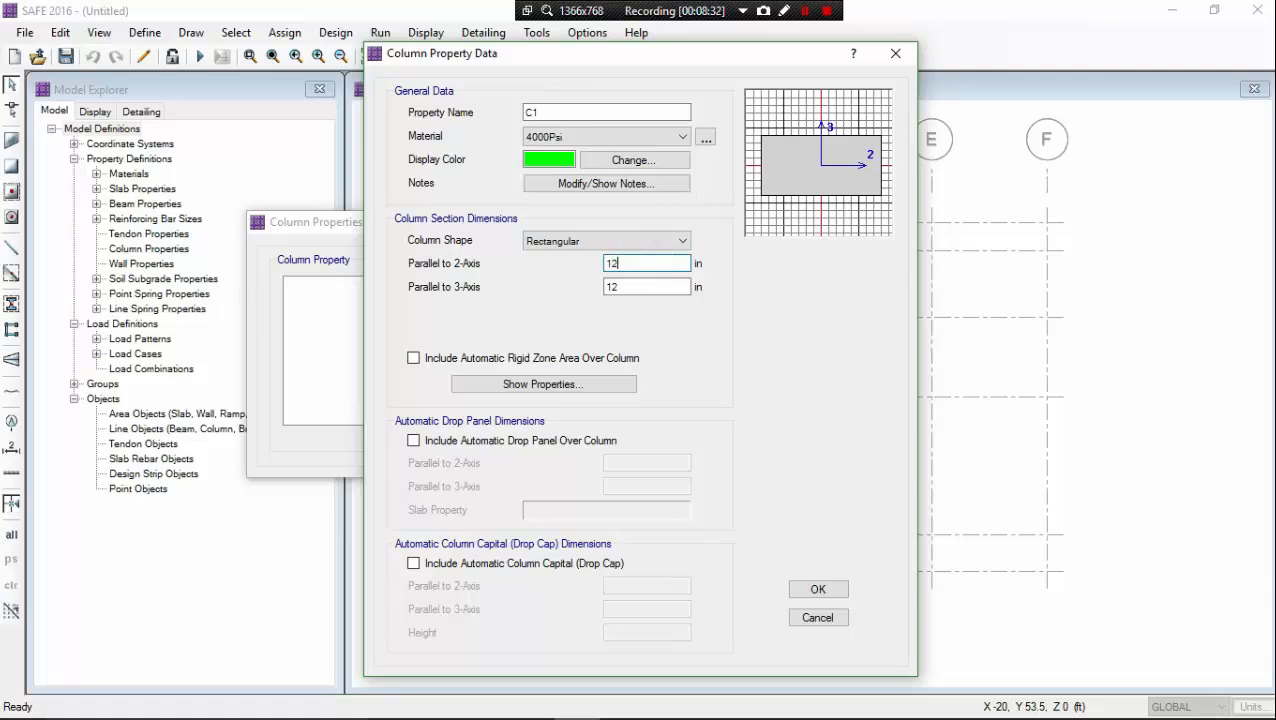
pyautogui.doubleClick(646, 286)
pyautogui.write('12')
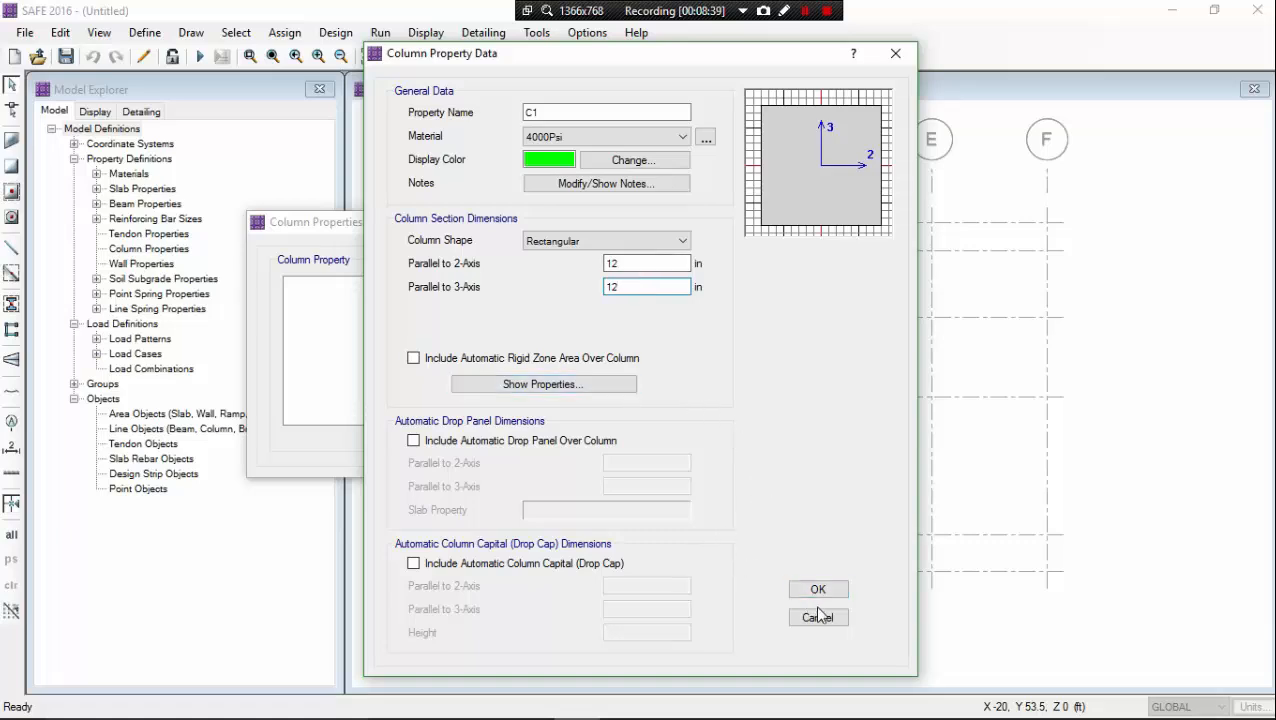
pyautogui.click(704, 138)
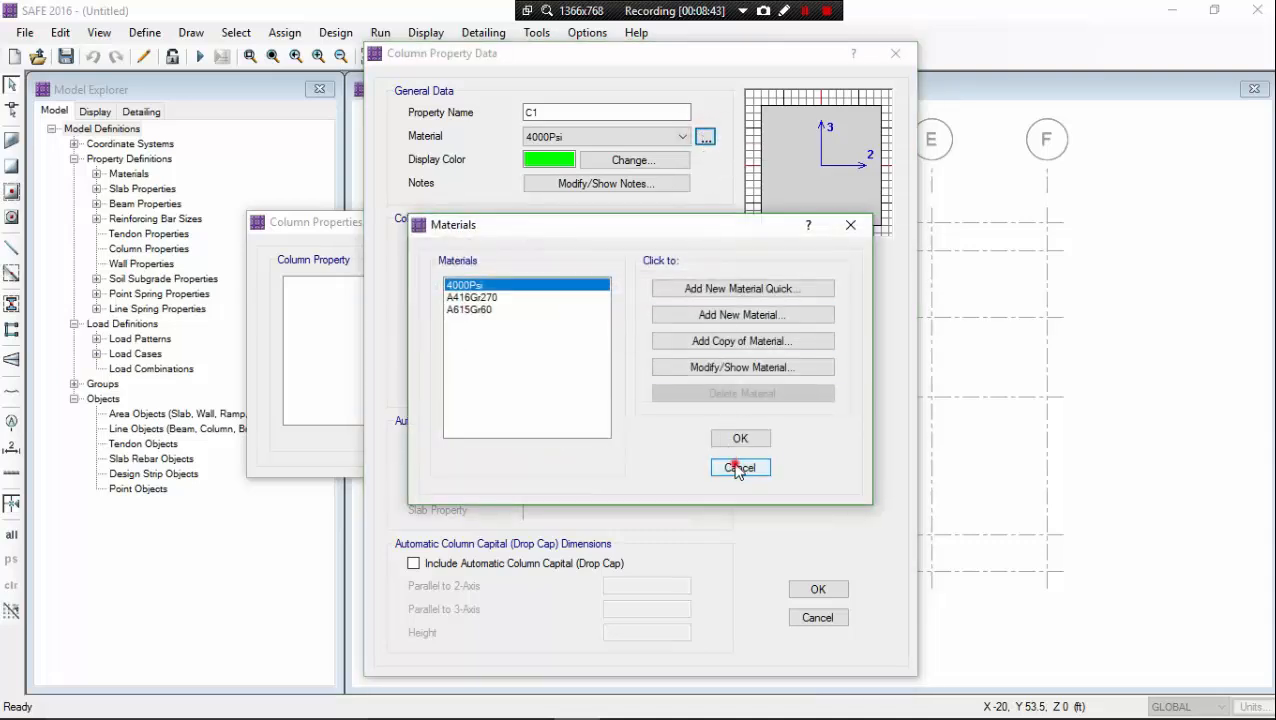
pyautogui.click(729, 466)
pyautogui.click(816, 591)
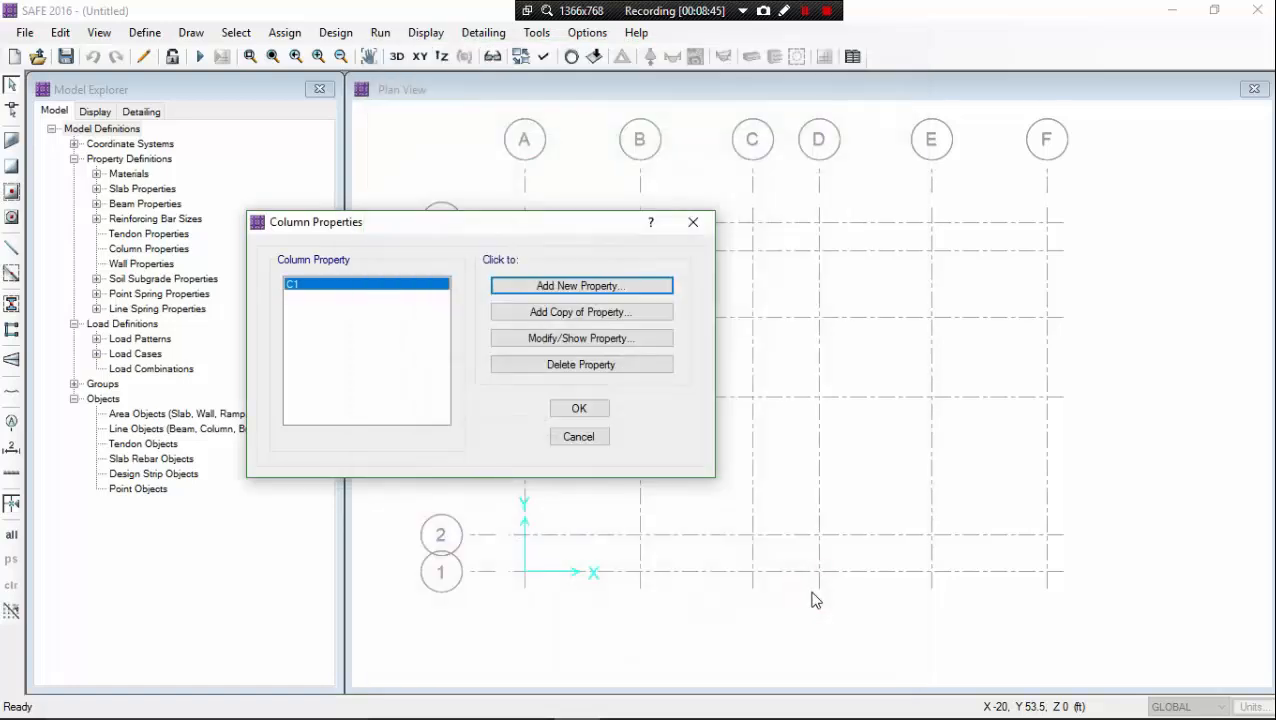
# - Add a second column property and name it C2
pyautogui.click(592, 288)
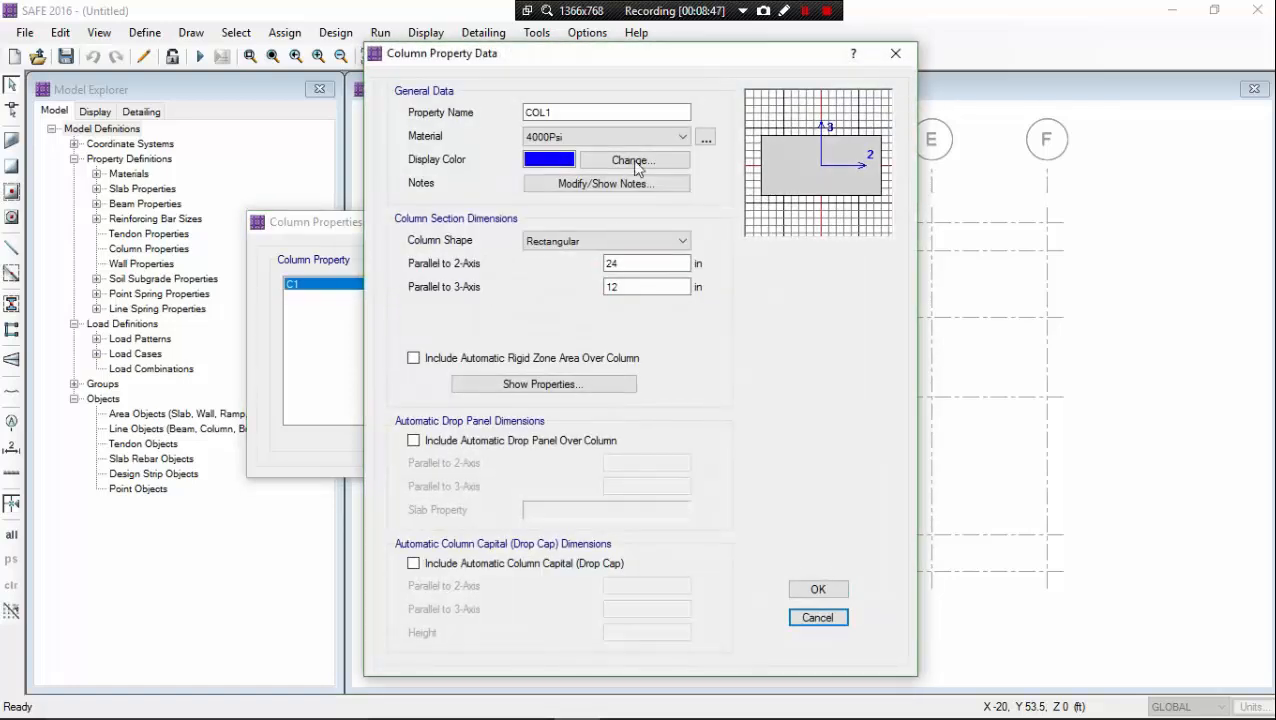
pyautogui.doubleClick(566, 112)
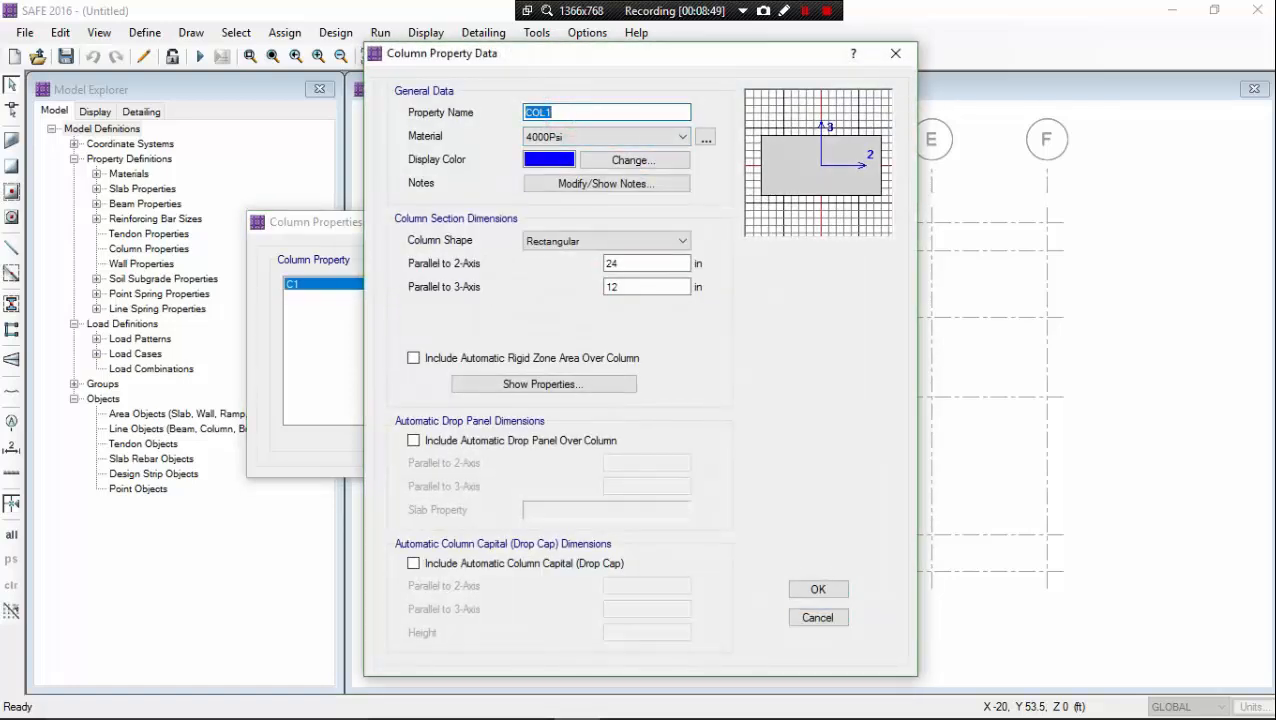
pyautogui.write('C2')
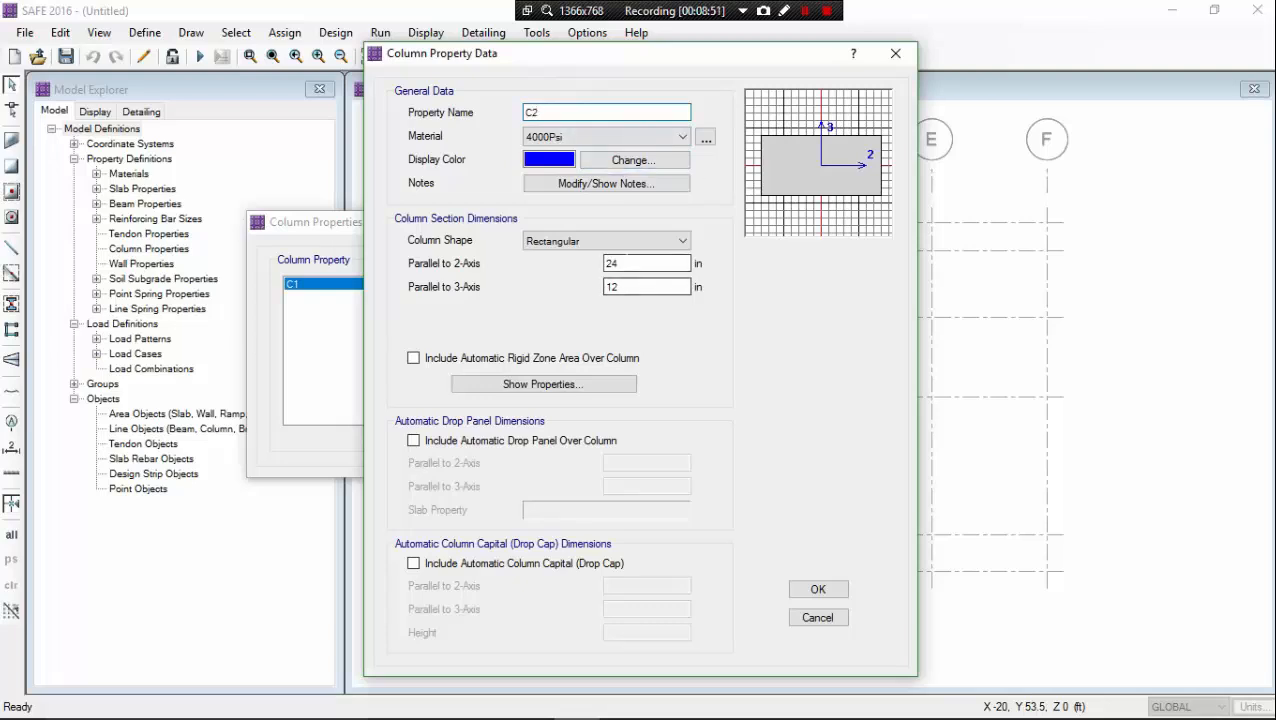
# - Set the C2 dimensions to 12 in parallel to the 2-axis and 15 in parallel to the 3-axis
pyautogui.click(621, 260)
pyautogui.doubleClick(621, 260)
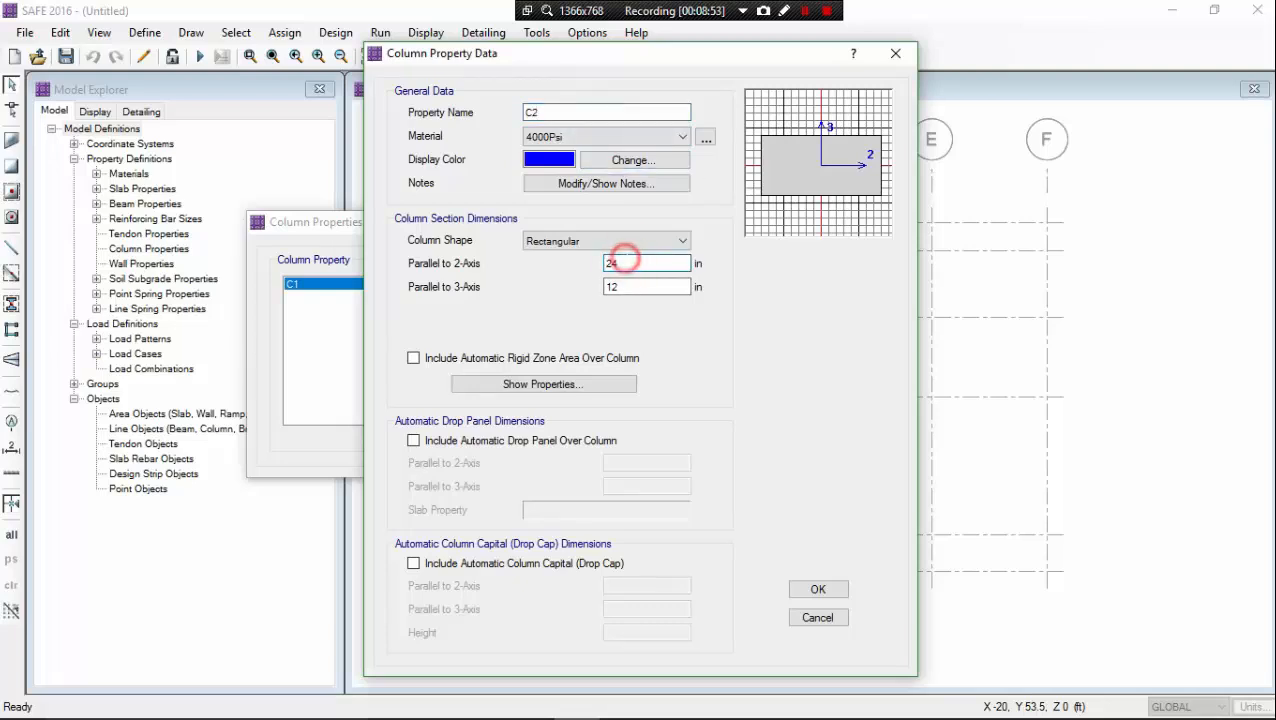
pyautogui.doubleClick(621, 260)
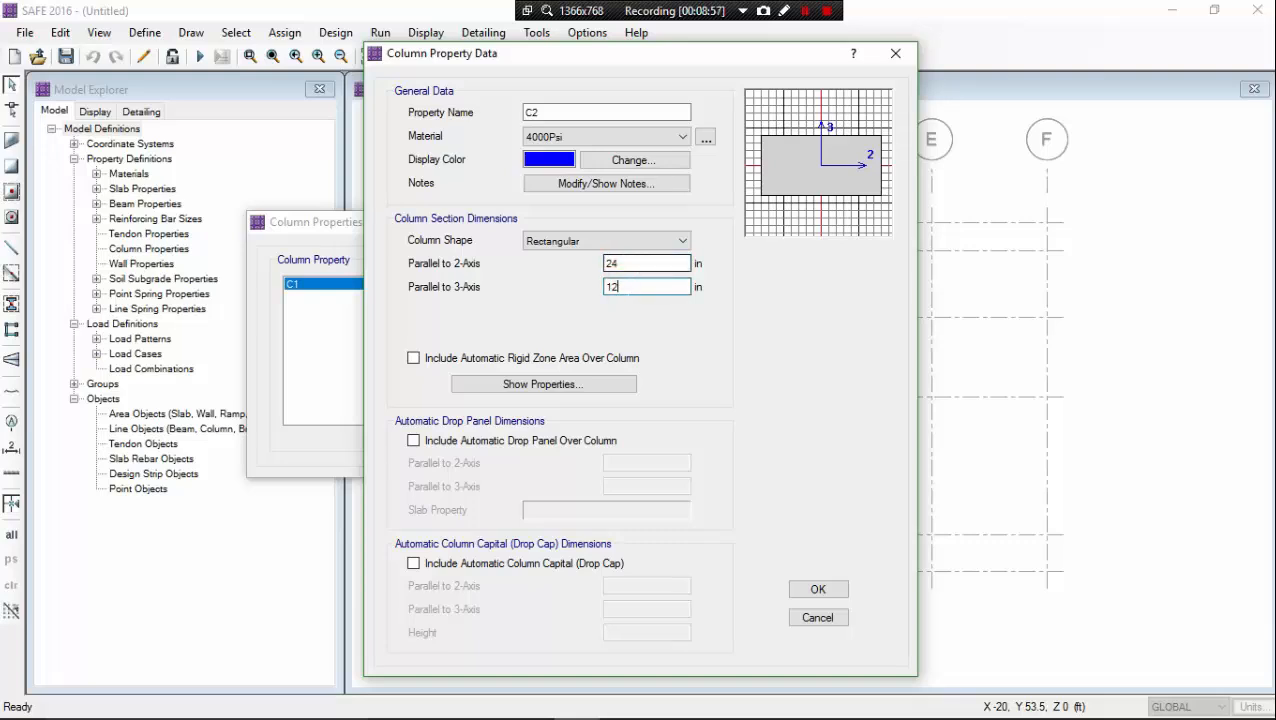
pyautogui.doubleClick(626, 287)
pyautogui.doubleClick(632, 258)
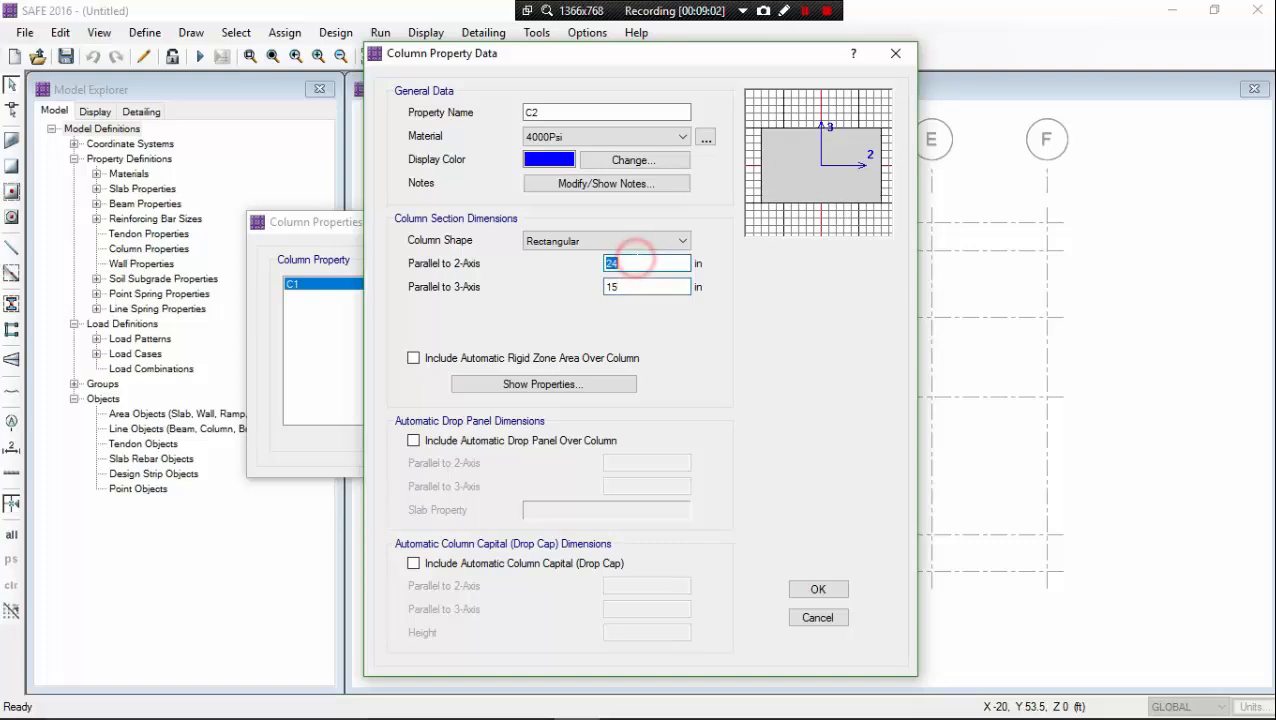
pyautogui.click(643, 286)
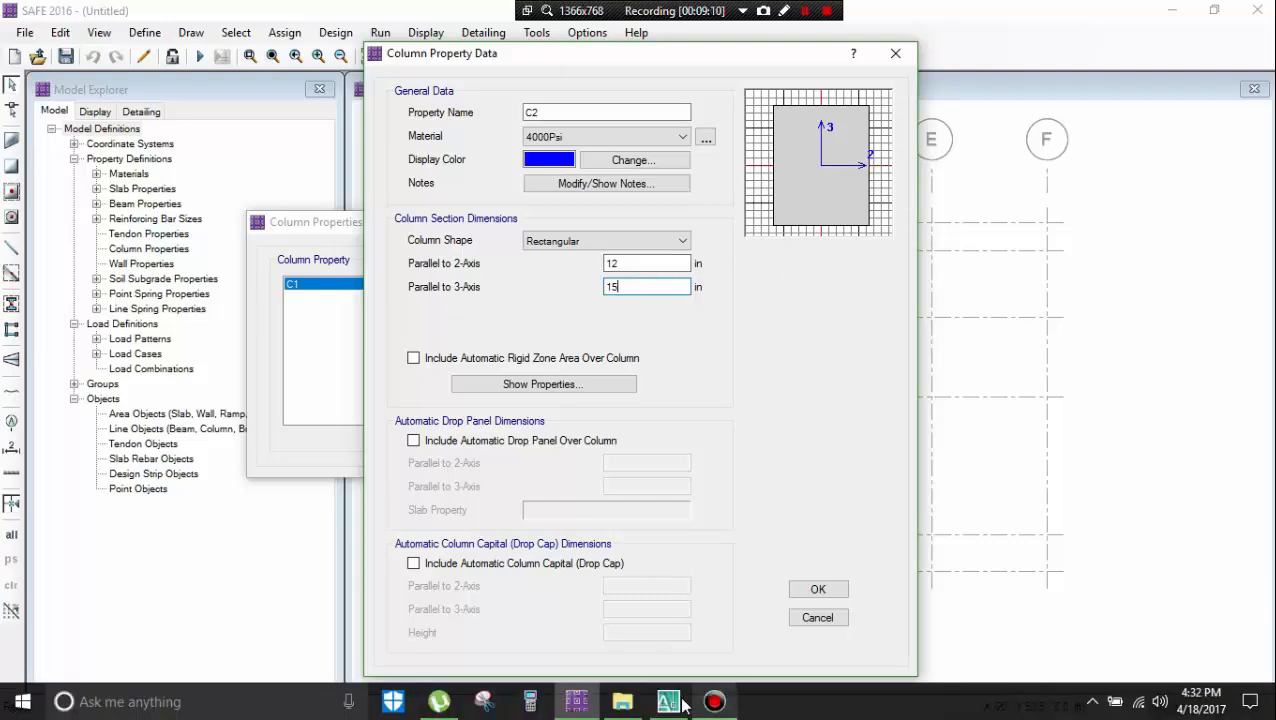
# - Switch to the AutoCAD column layout plan and examine the size and orientation of a C-2 column
pyautogui.click(670, 702)
pyautogui.scroll(-4, 625, 432)
pyautogui.moveTo(623, 405); pyautogui.dragTo(593, 190, button='middle')
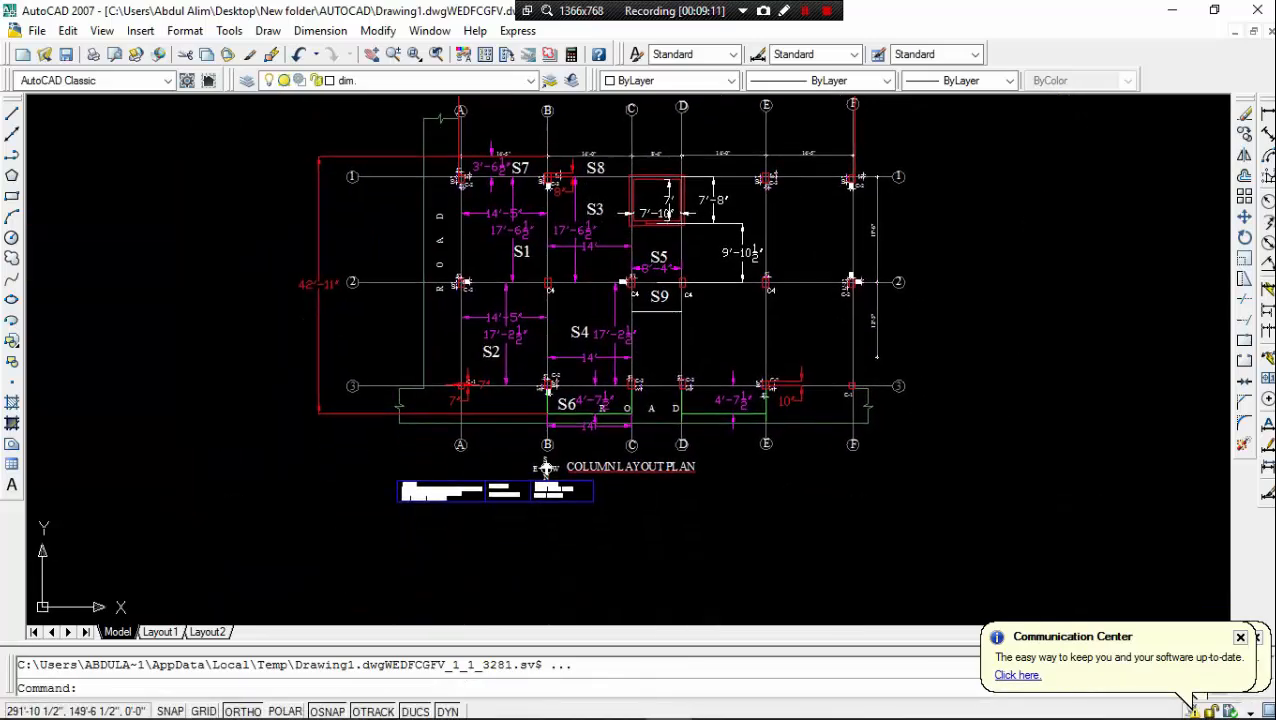
pyautogui.scroll(6, 712, 356)
pyautogui.moveTo(610, 366)
pyautogui.mouseDown(button='middle')
pyautogui.moveTo(596, 320)
pyautogui.moveTo(457, 276)
pyautogui.mouseUp(button='middle')
pyautogui.scroll(5, 703, 403)
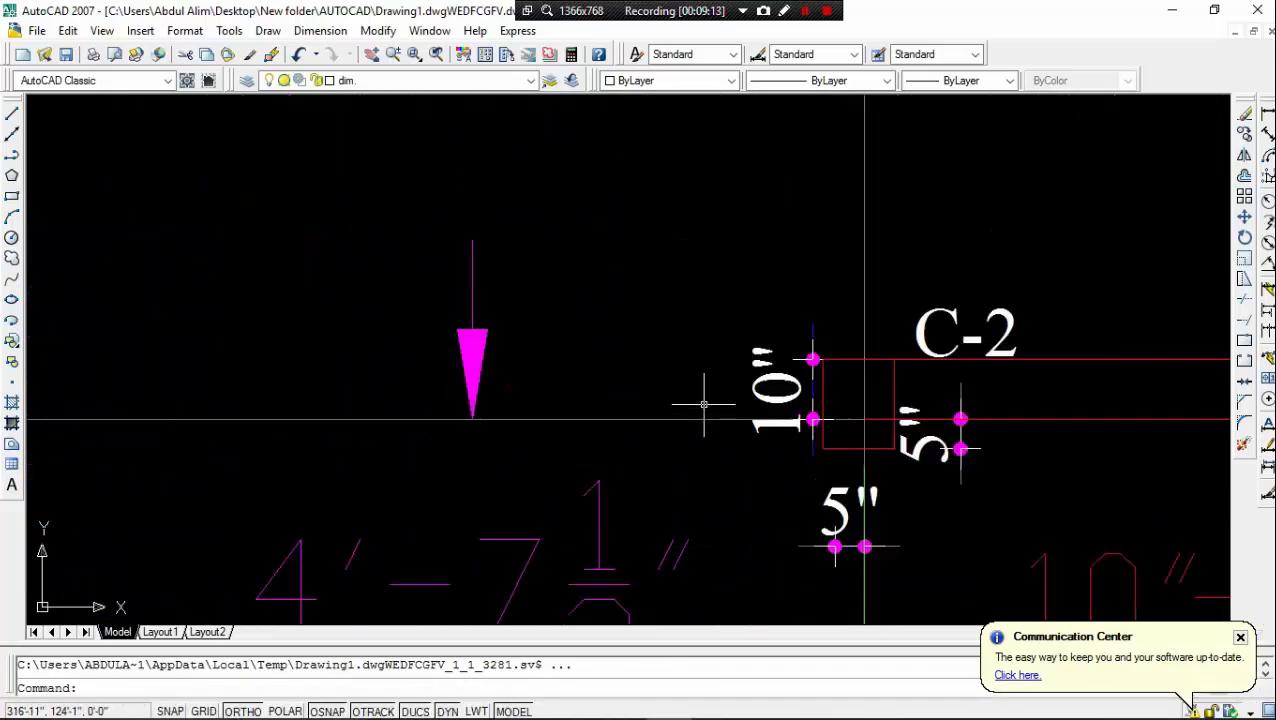
pyautogui.moveTo(604, 405)
pyautogui.mouseDown(button='middle')
pyautogui.moveTo(384, 404)
pyautogui.moveTo(590, 402)
pyautogui.mouseUp(button='middle')
pyautogui.scroll(-1, 590, 402)
pyautogui.scroll(5, 590, 402)
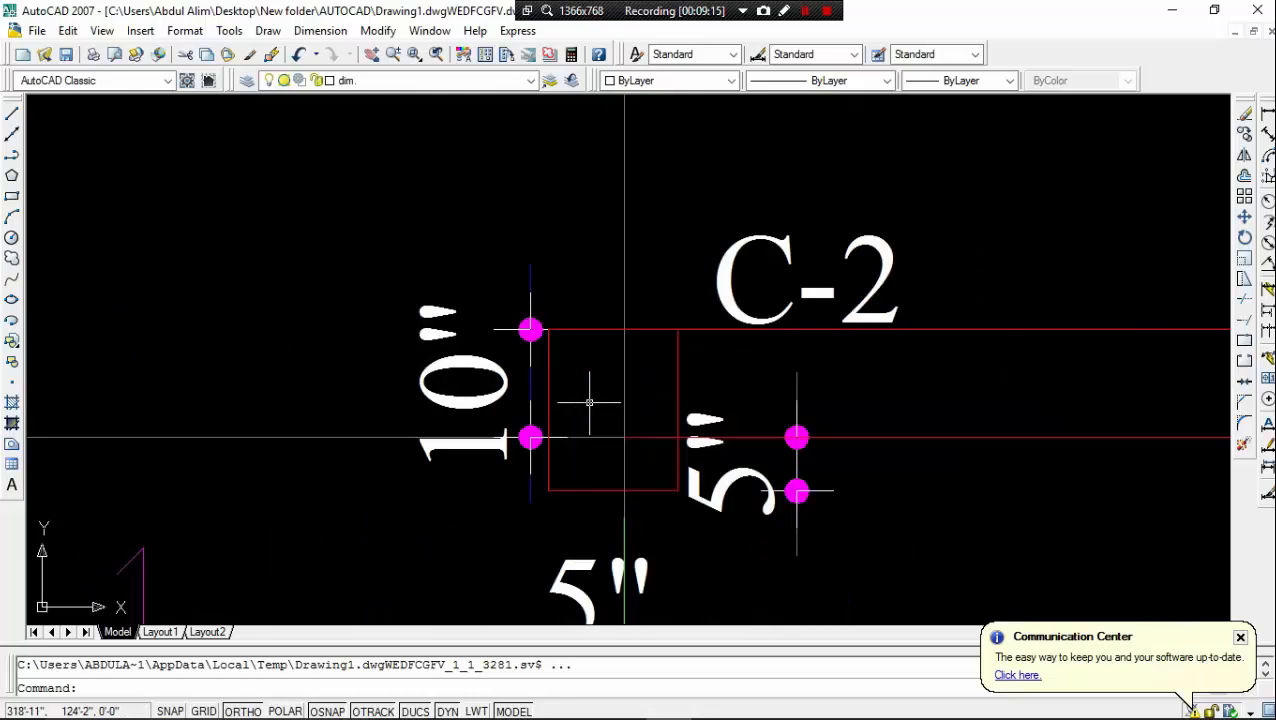
pyautogui.scroll(-4, 590, 402)
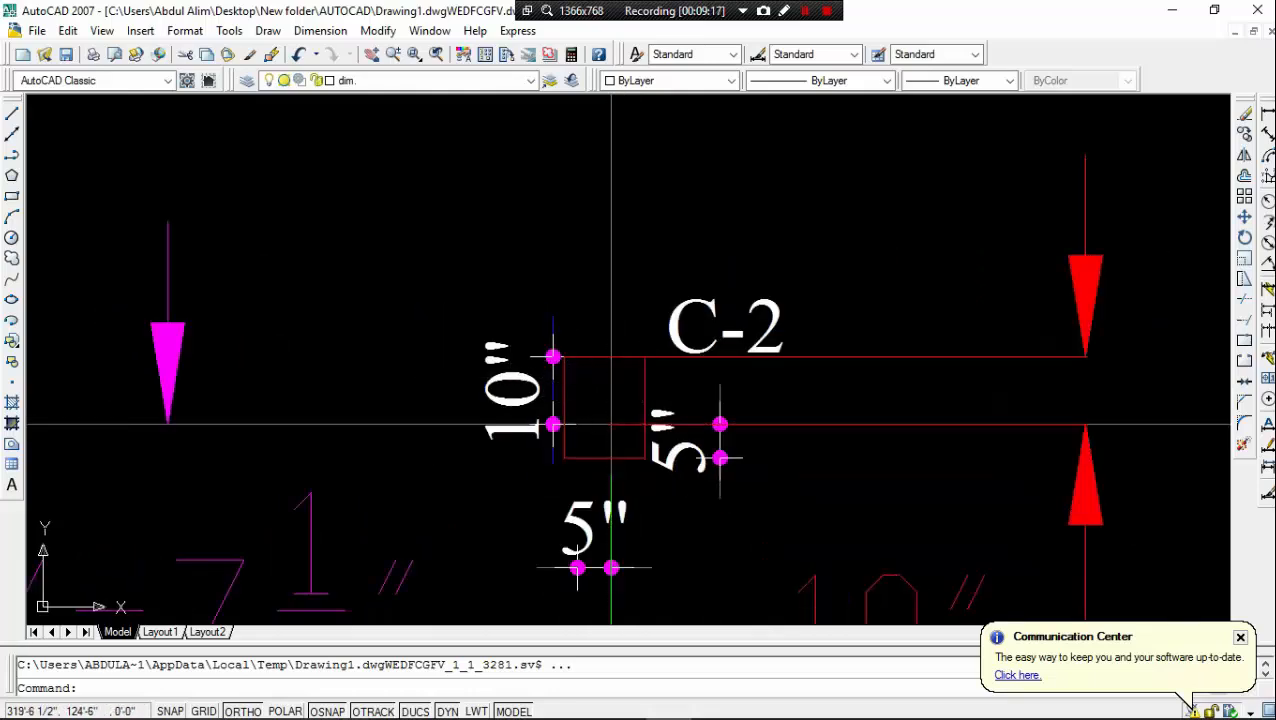
pyautogui.scroll(-2, 580, 366)
pyautogui.scroll(5, 589, 370)
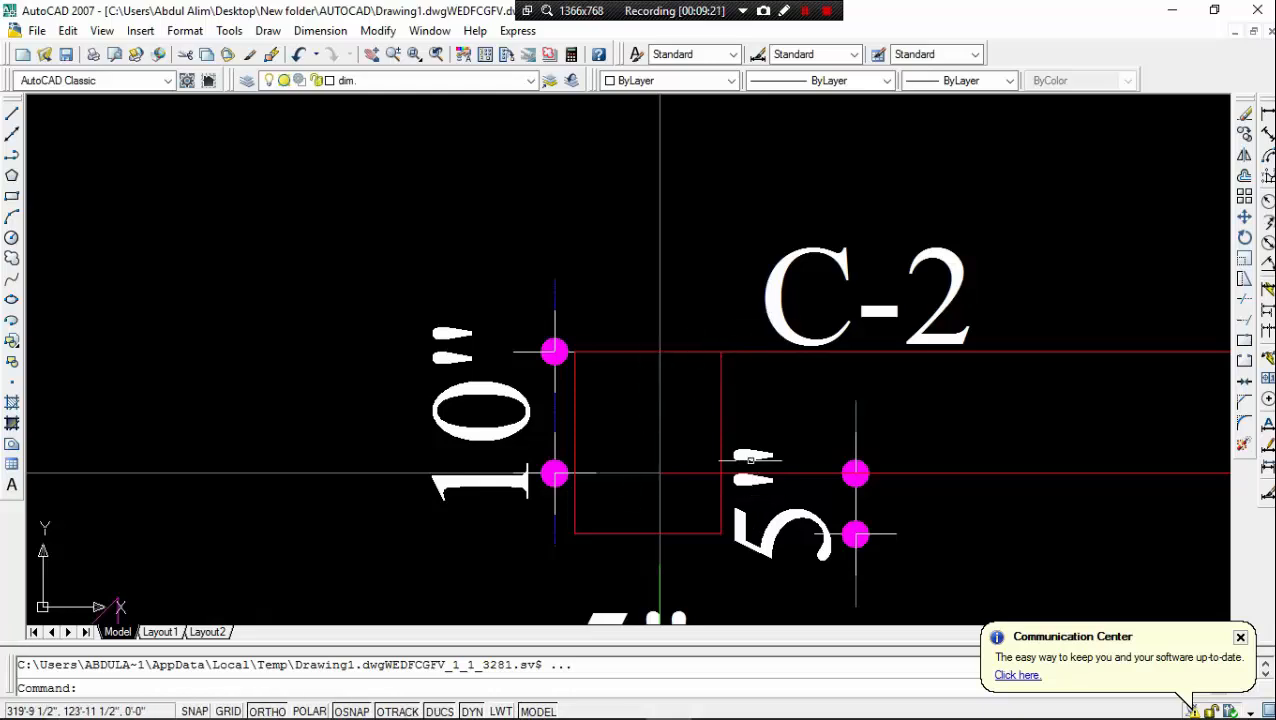
pyautogui.moveTo(734, 409); pyautogui.dragTo(703, 308, button='middle')
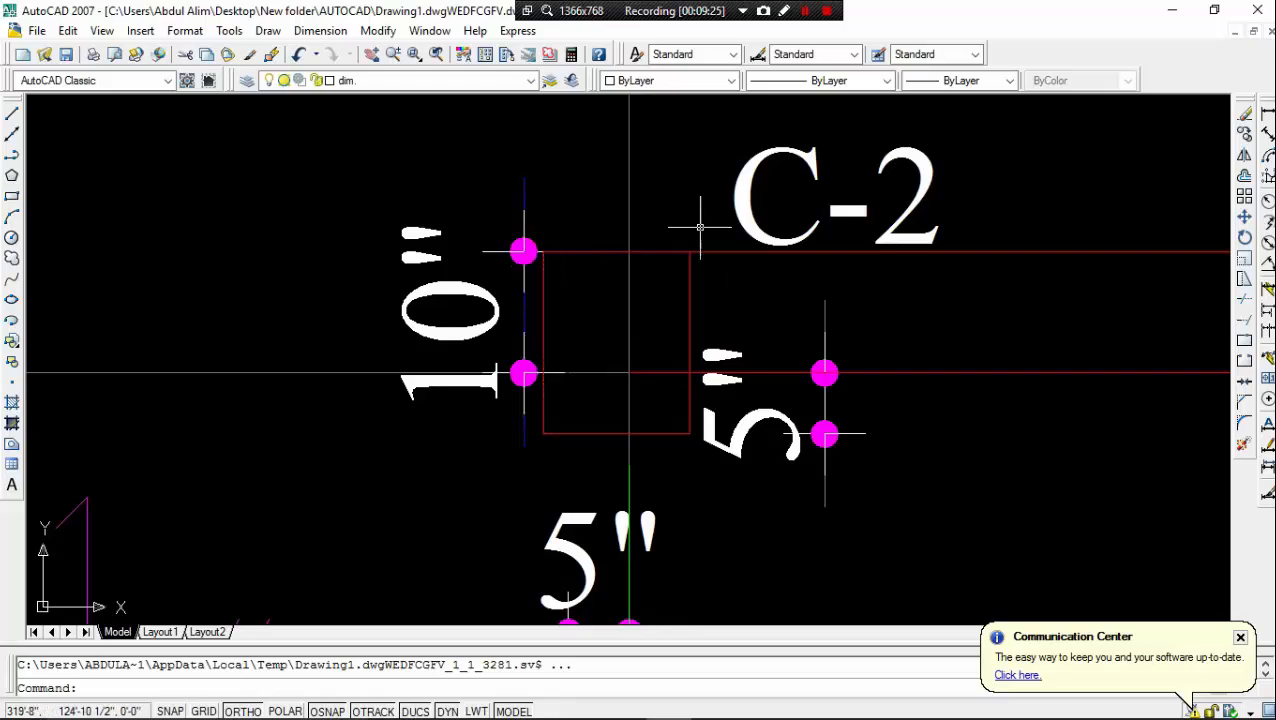
pyautogui.scroll(-1, 658, 358)
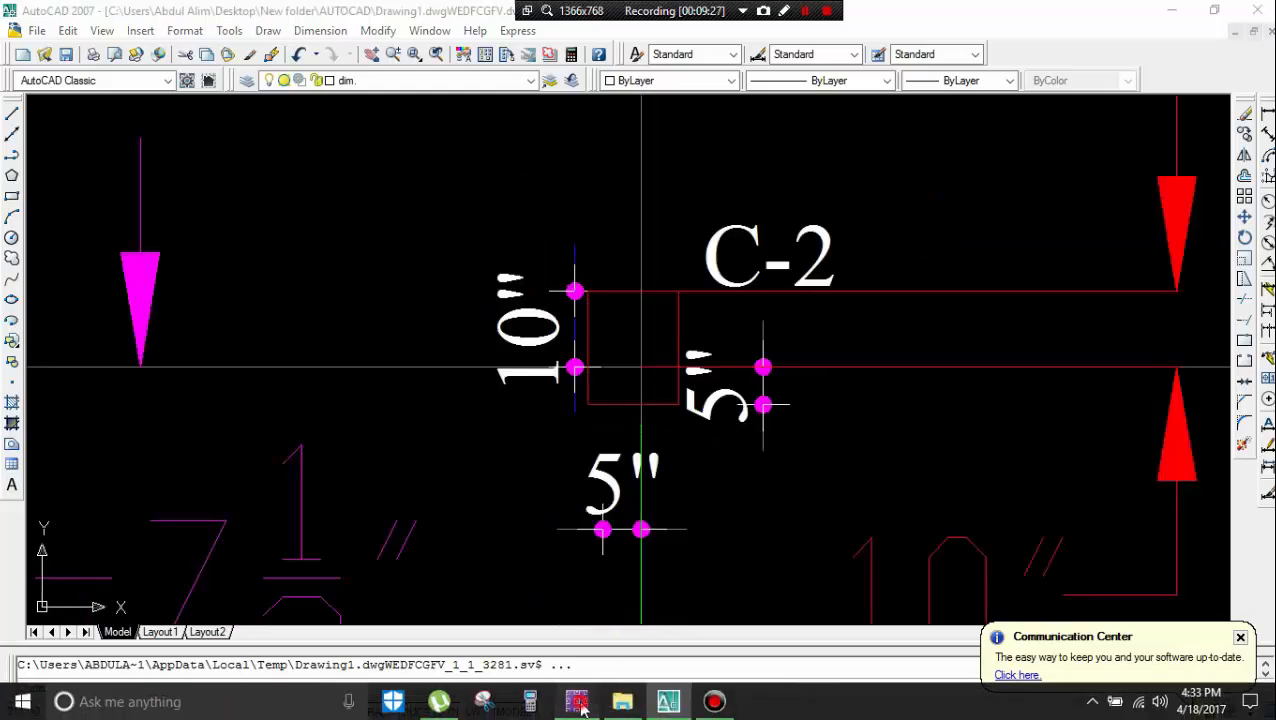
# - Return to SAFE and accept the C2 column property with its 12 in by 15 in section
pyautogui.click(576, 712)
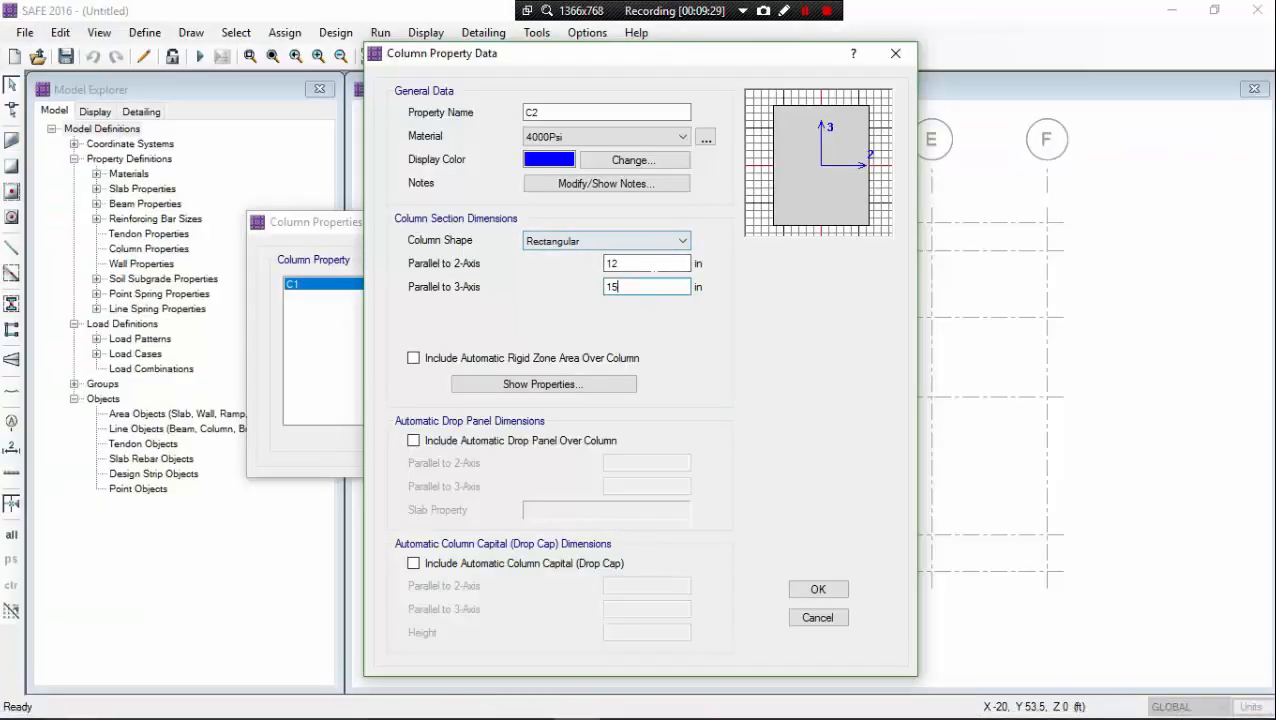
pyautogui.click(655, 263)
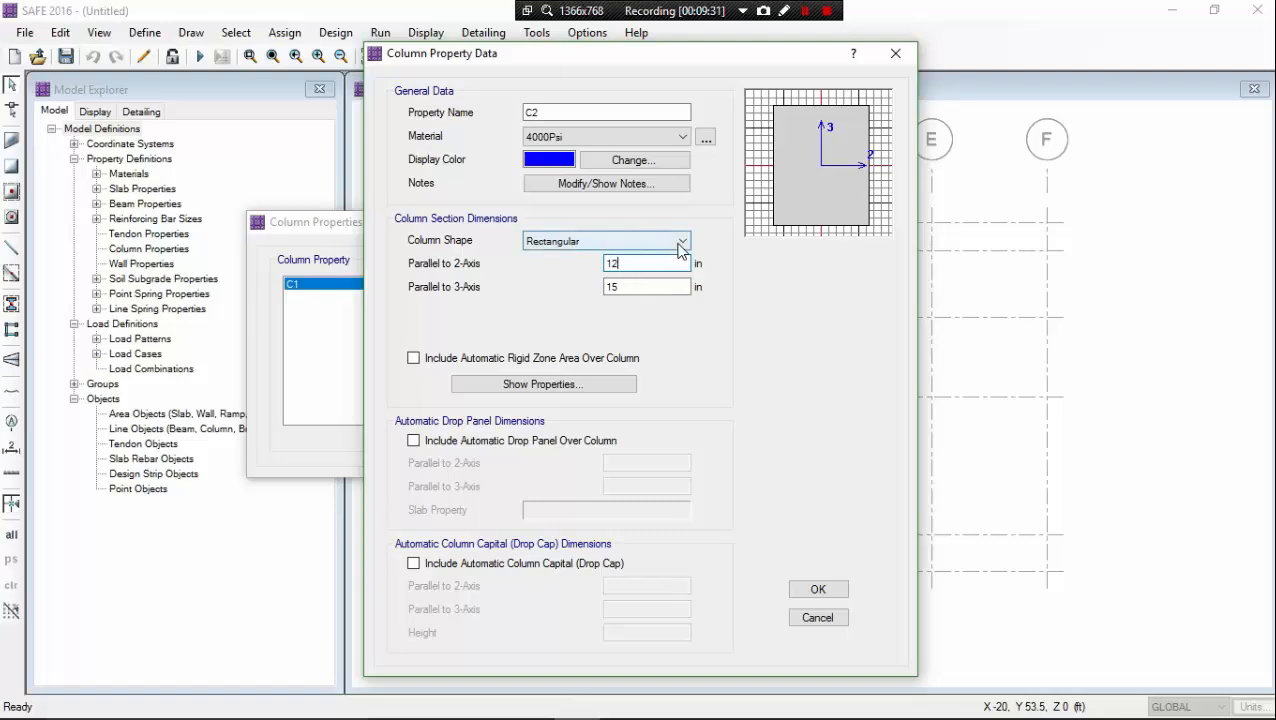
pyautogui.click(817, 589)
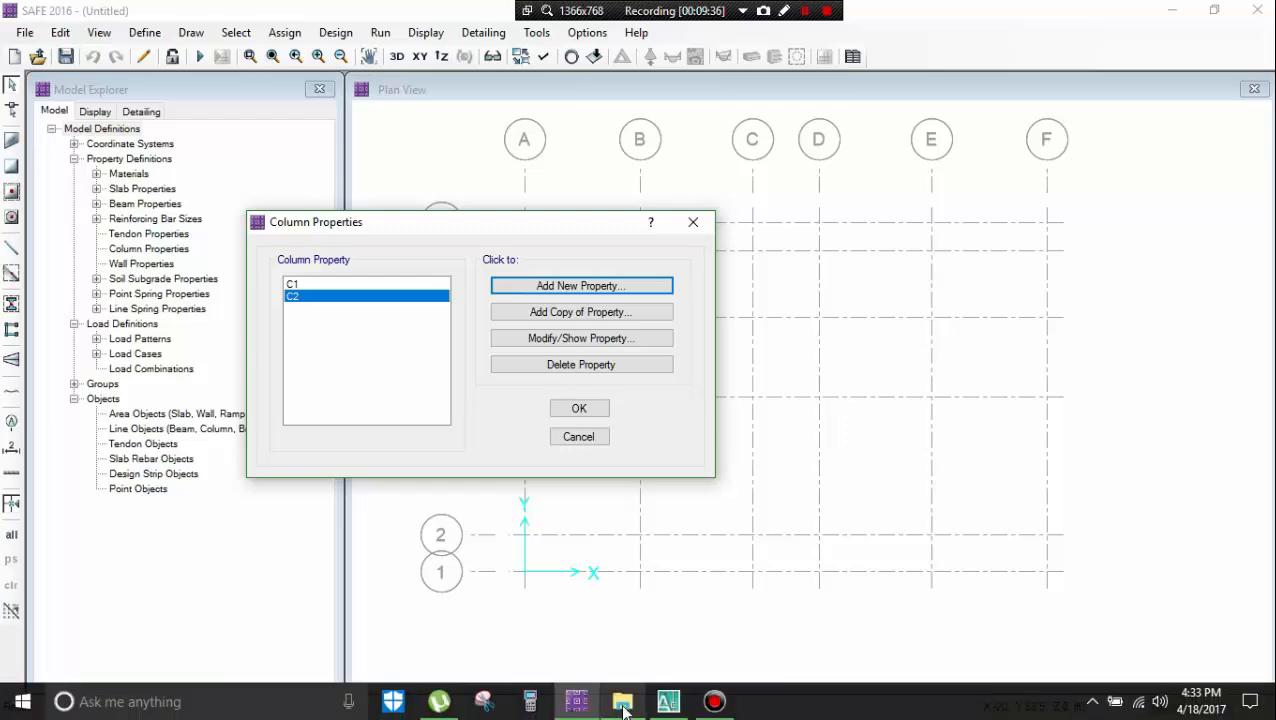
# - Switch to the AutoCAD column layout plan and examine the remaining column types, C-3 and C4, and the lift wall area
pyautogui.click(670, 701)
pyautogui.scroll(-6, 640, 430)
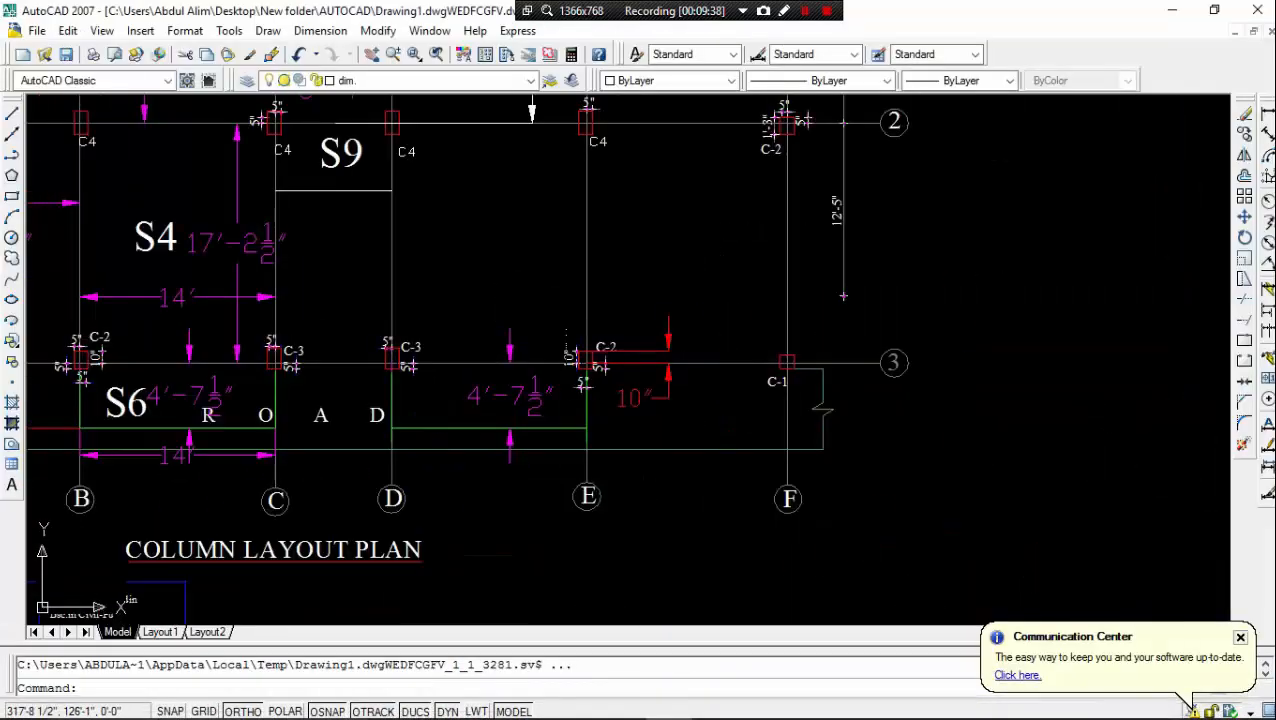
pyautogui.scroll(4, 399, 219)
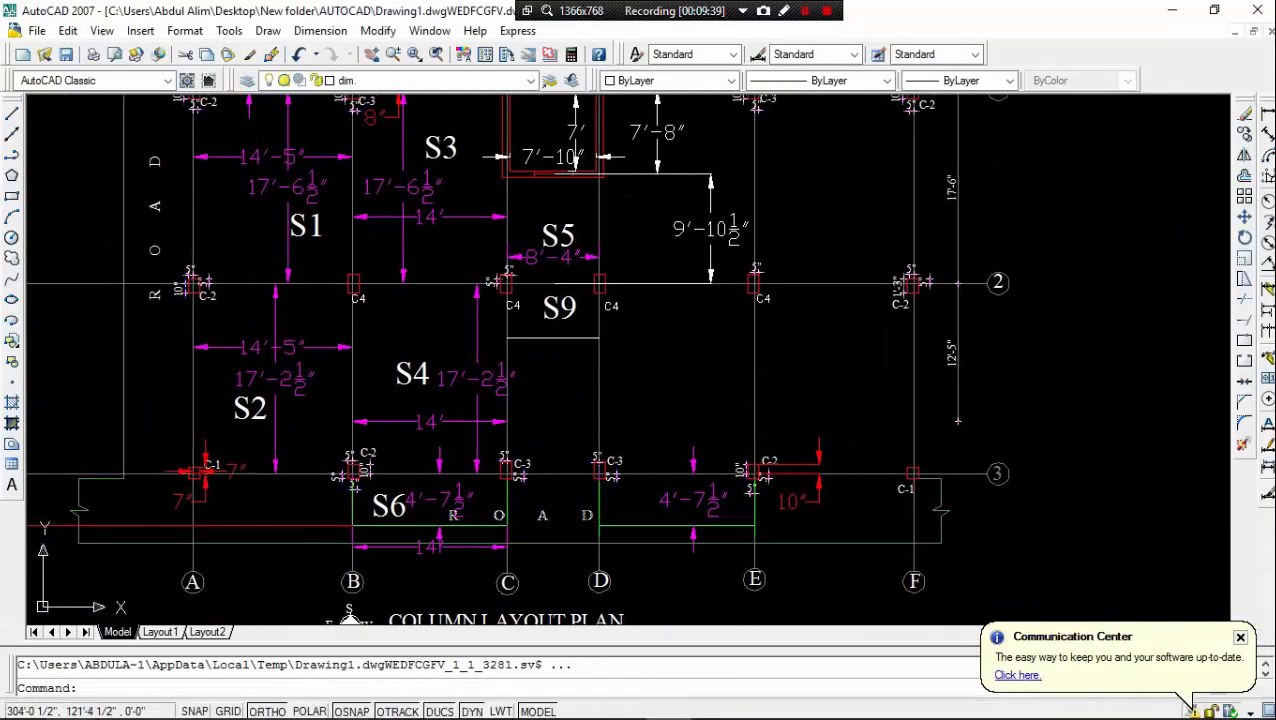
pyautogui.moveTo(480, 165)
pyautogui.mouseDown(button='middle')
pyautogui.moveTo(464, 295)
pyautogui.moveTo(446, 219)
pyautogui.mouseUp(button='middle')
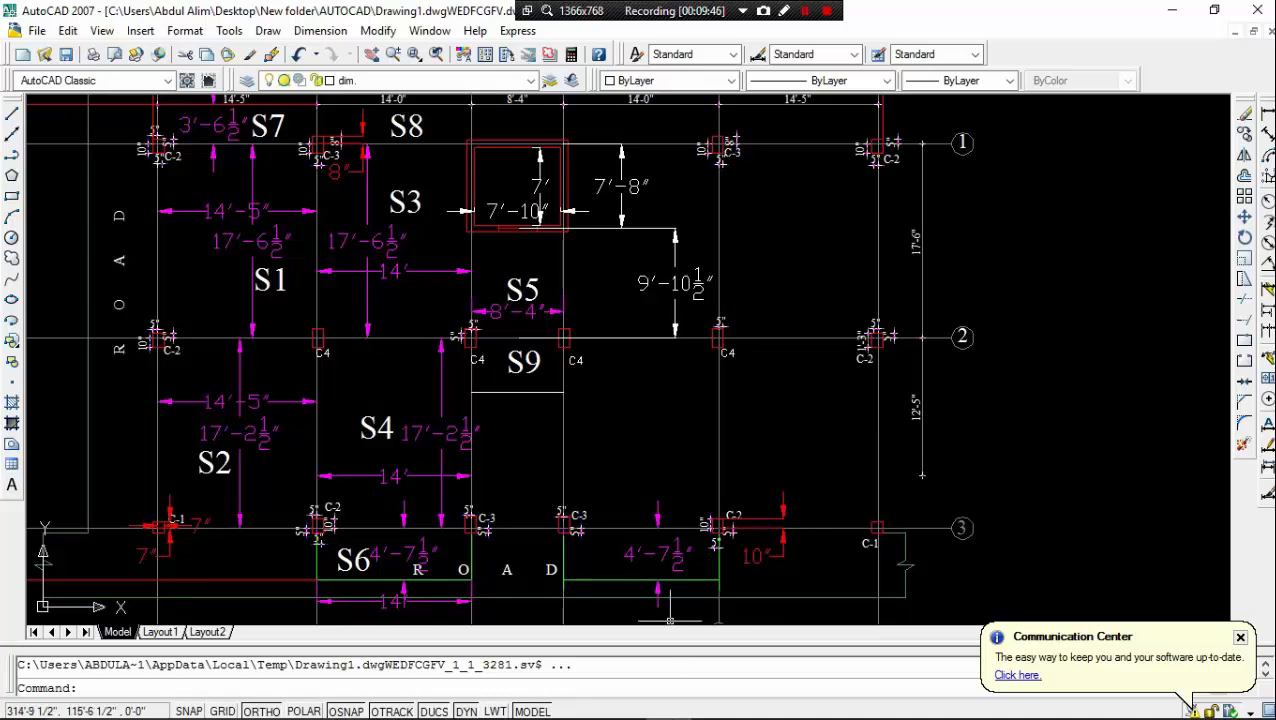
pyautogui.moveTo(633, 712)
# - Return to SAFE and add a column property C3, 12 in parallel to the 2-axis and 18 in parallel to the 3-axis
pyautogui.click(576, 702)
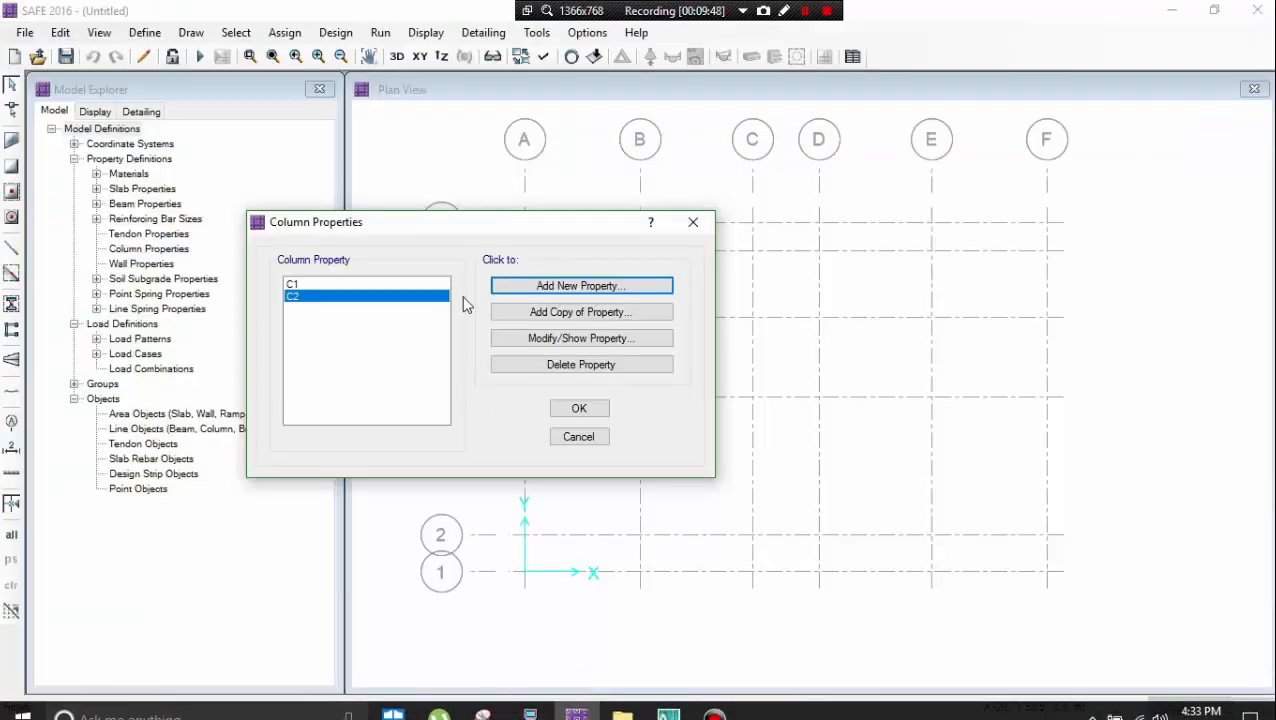
pyautogui.click(529, 287)
pyautogui.doubleClick(592, 107)
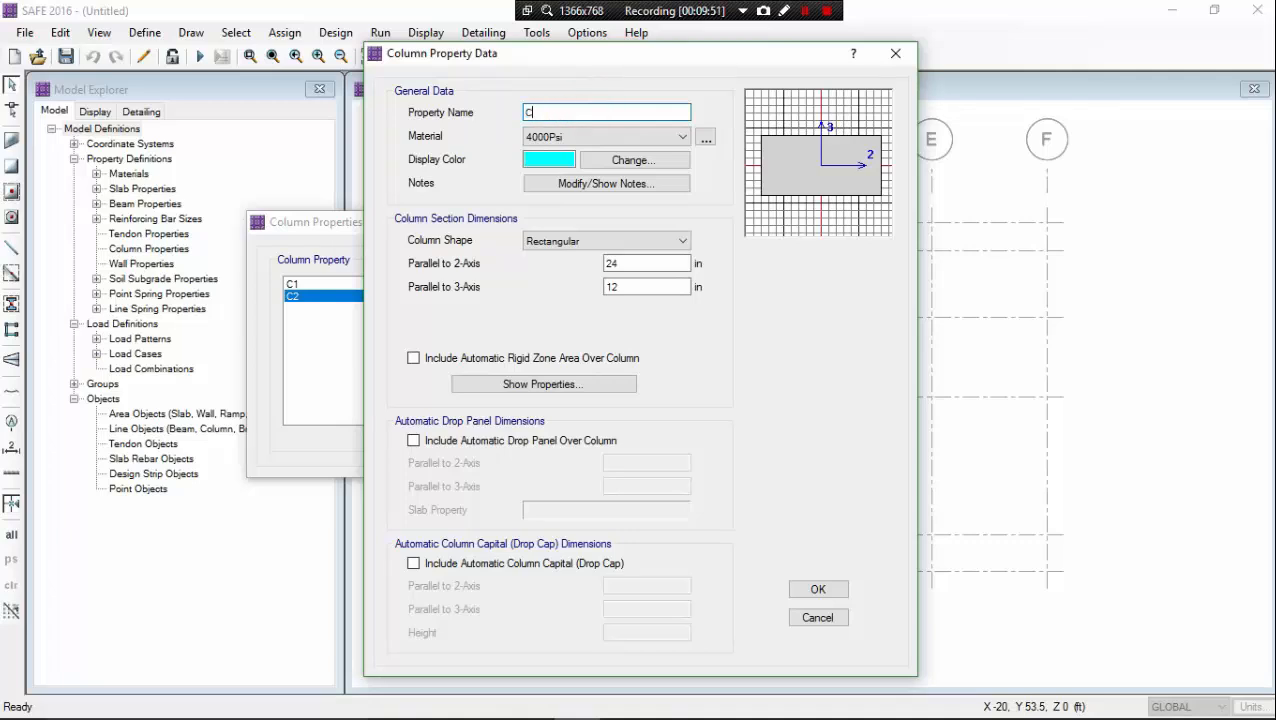
pyautogui.click(640, 262)
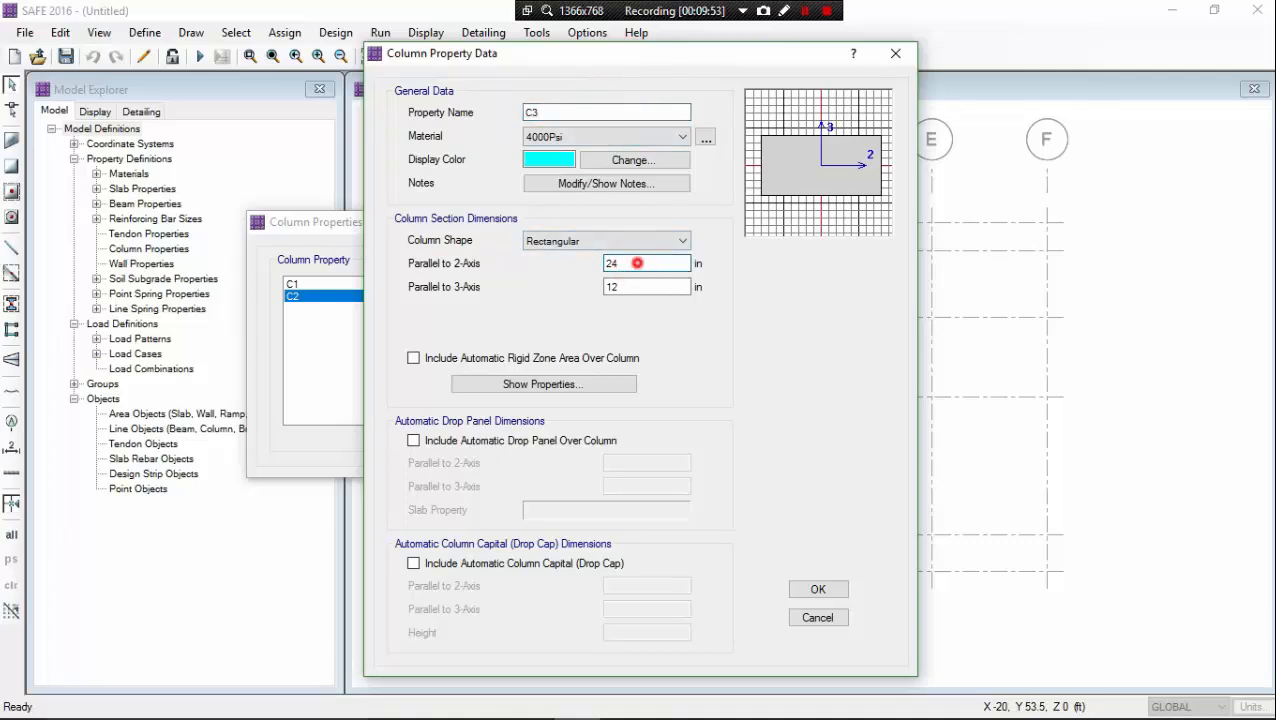
pyautogui.doubleClick(640, 262)
pyautogui.write('12')
pyautogui.doubleClick(641, 286)
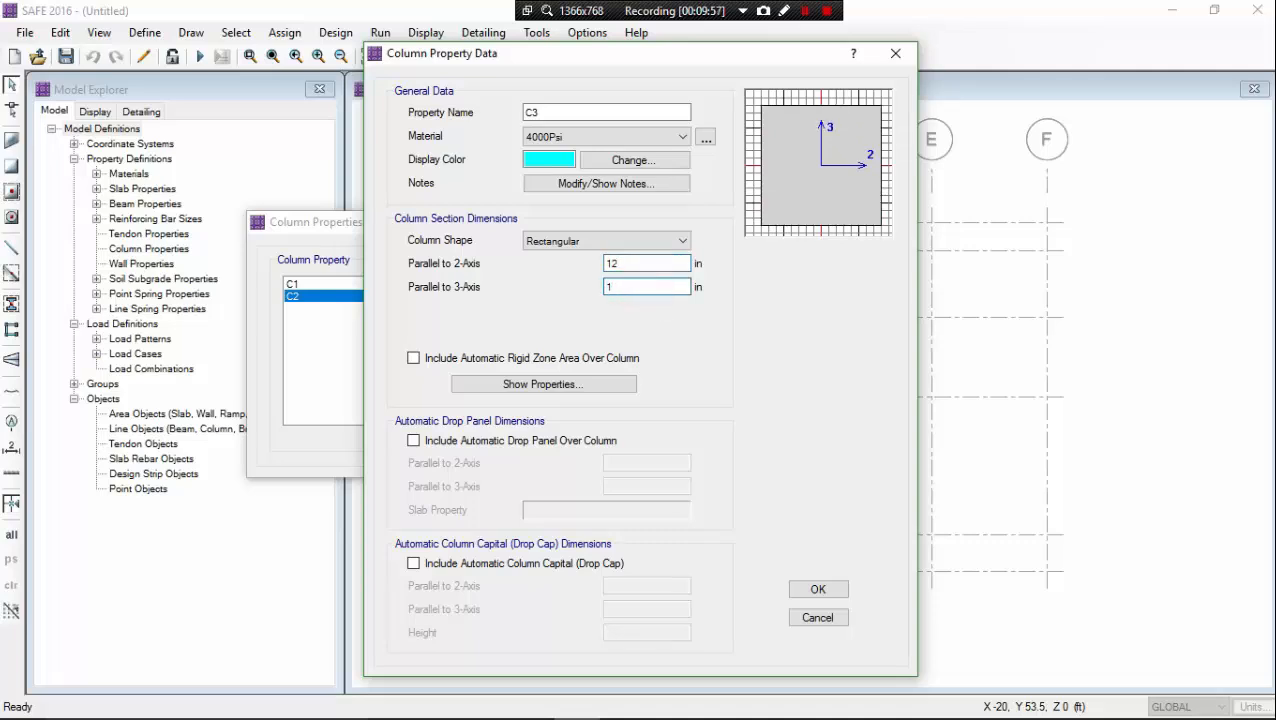
pyautogui.click(648, 263)
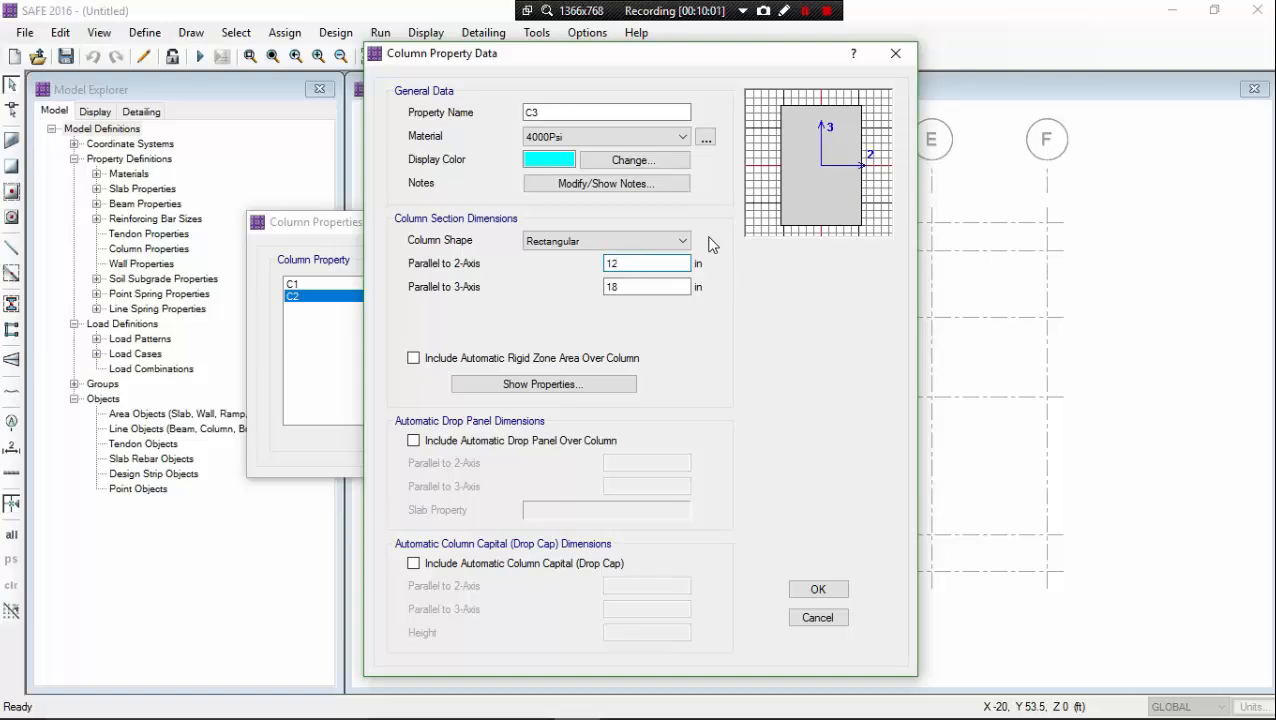
pyautogui.click(818, 590)
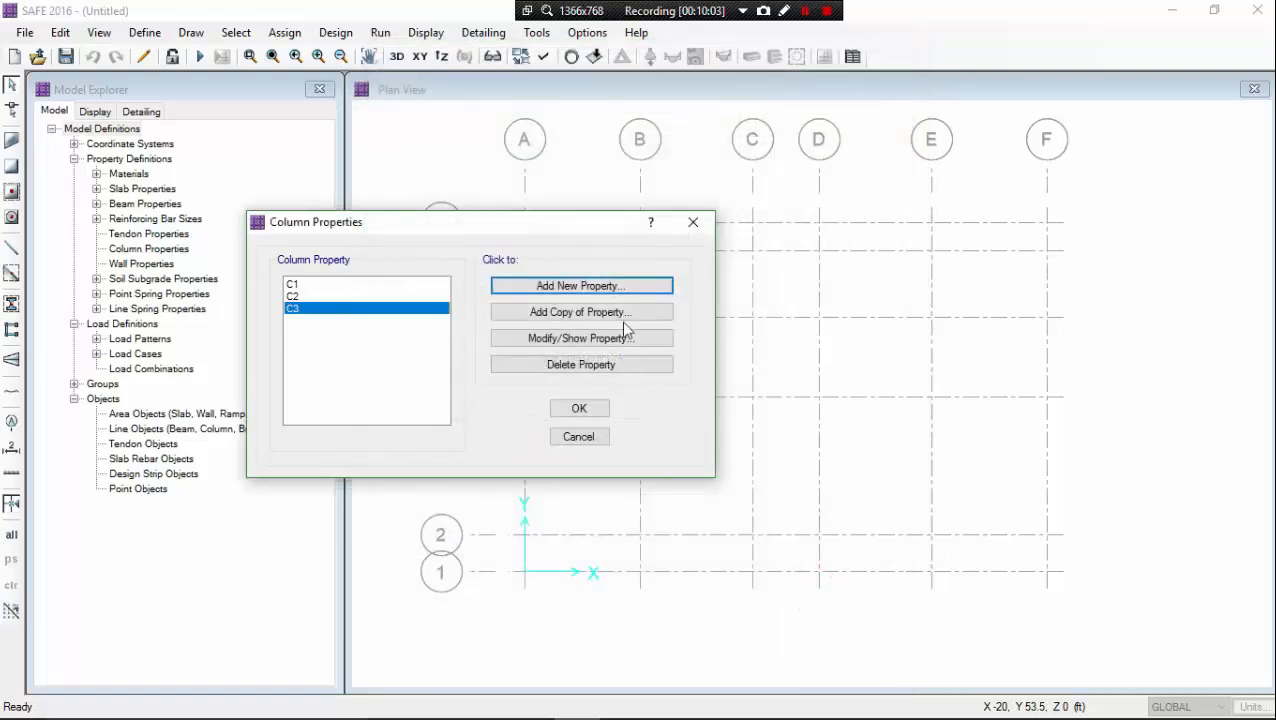
# - Add a column property C4, 12 in parallel to the 2-axis and 20 in parallel to the 3-axis, and accept the column properties
pyautogui.click(618, 288)
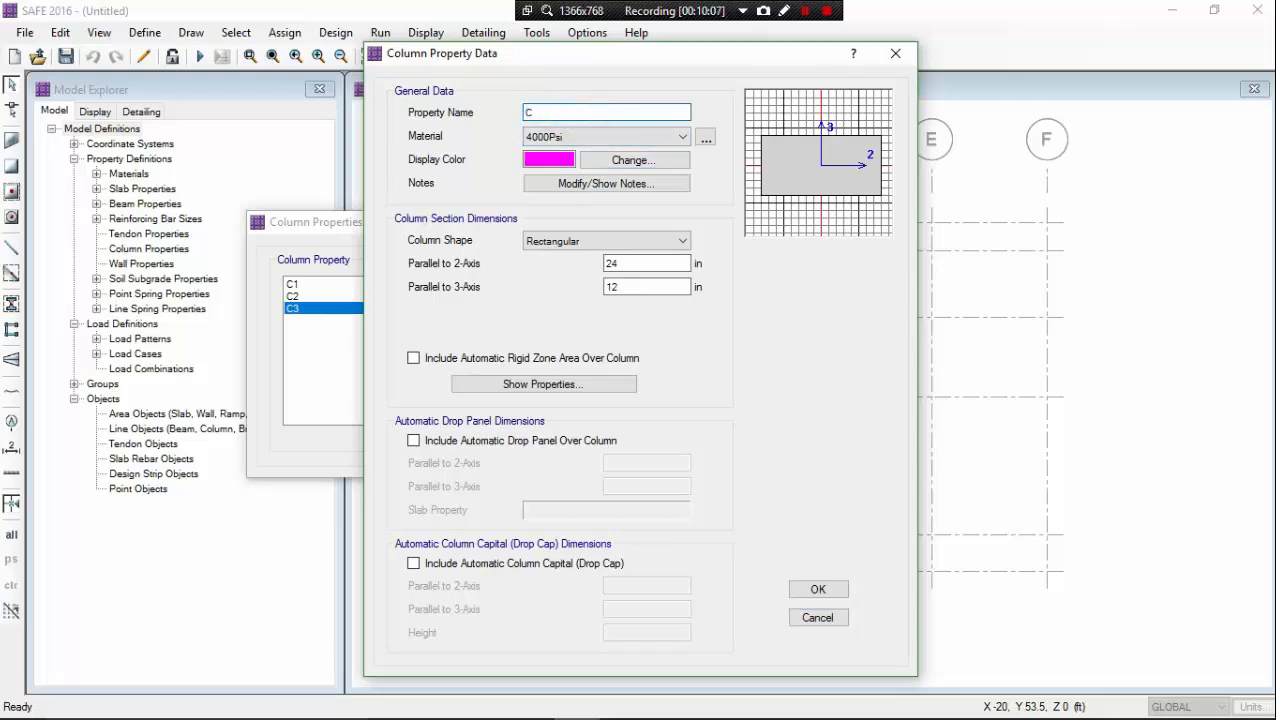
pyautogui.doubleClick(612, 262)
pyautogui.write('12')
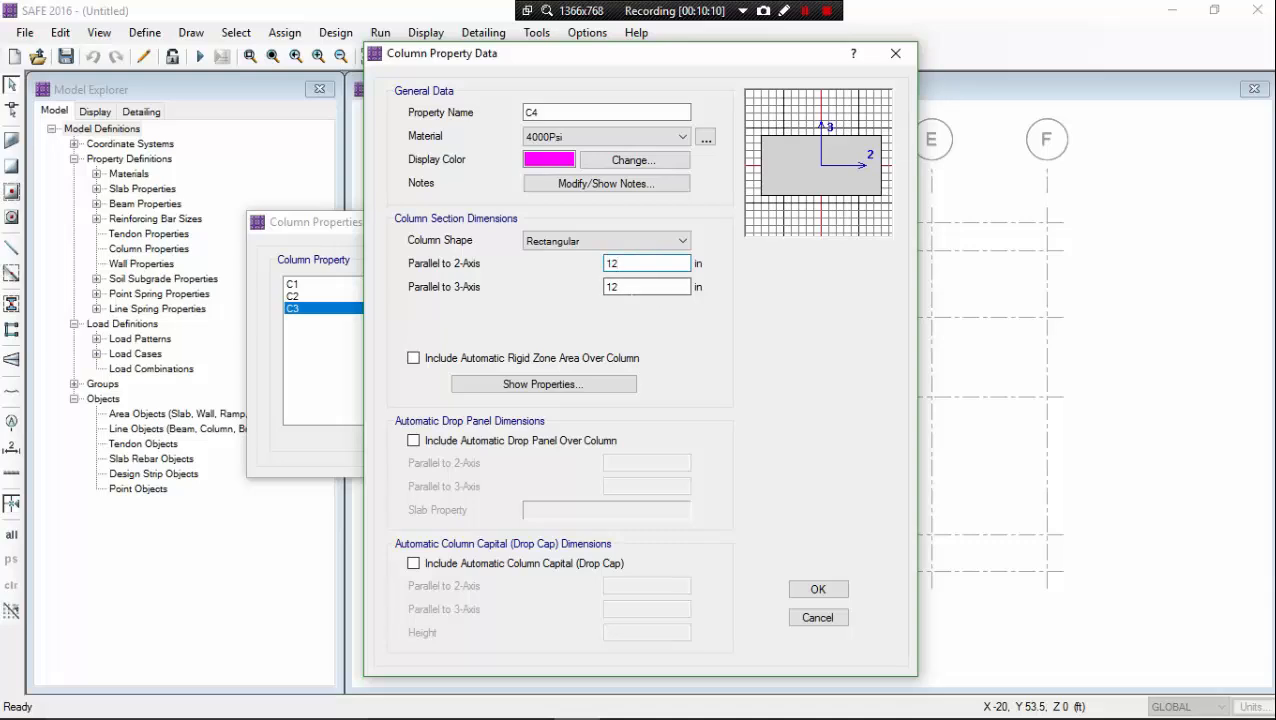
pyautogui.doubleClick(628, 287)
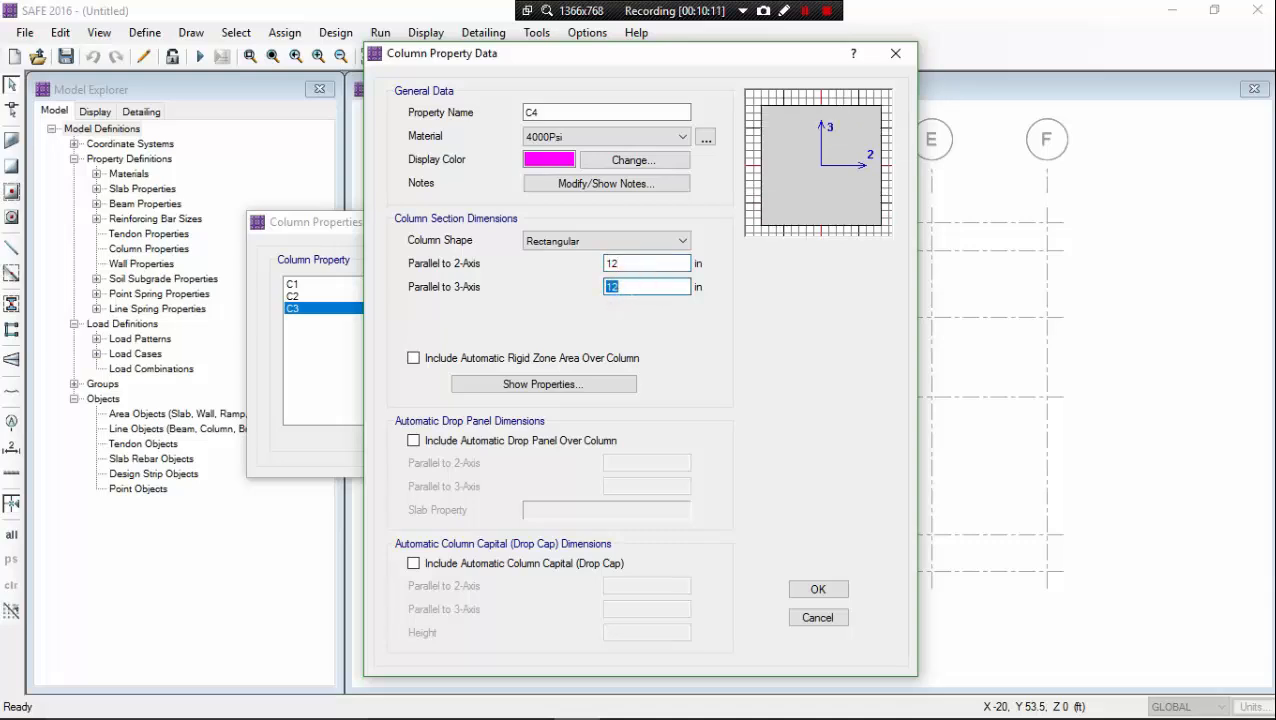
pyautogui.write('20')
pyautogui.click(654, 263)
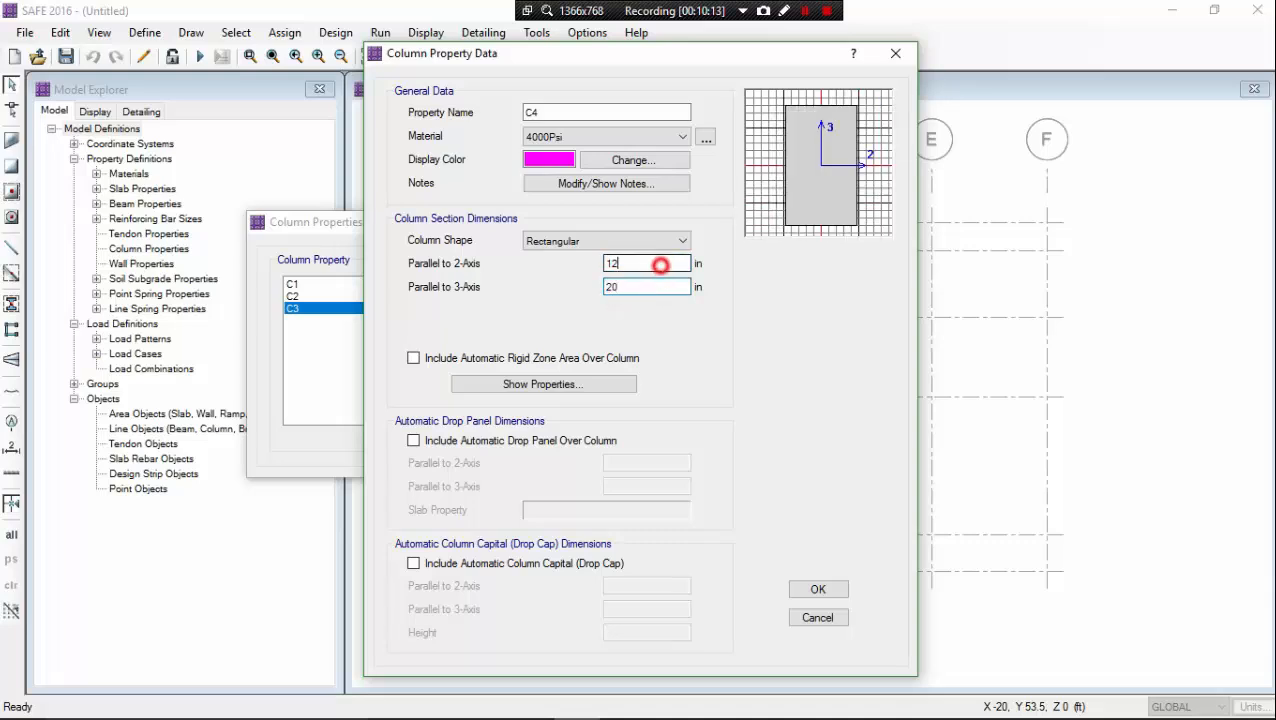
pyautogui.click(828, 588)
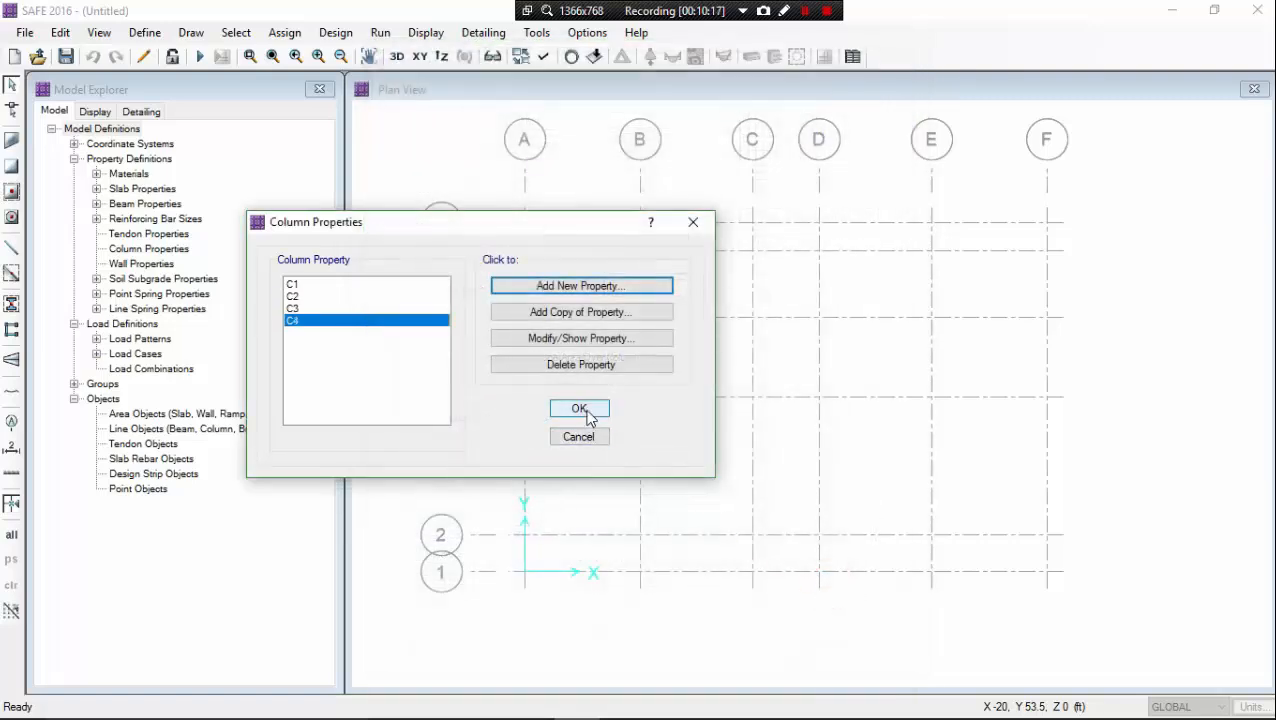
pyautogui.click(580, 410)
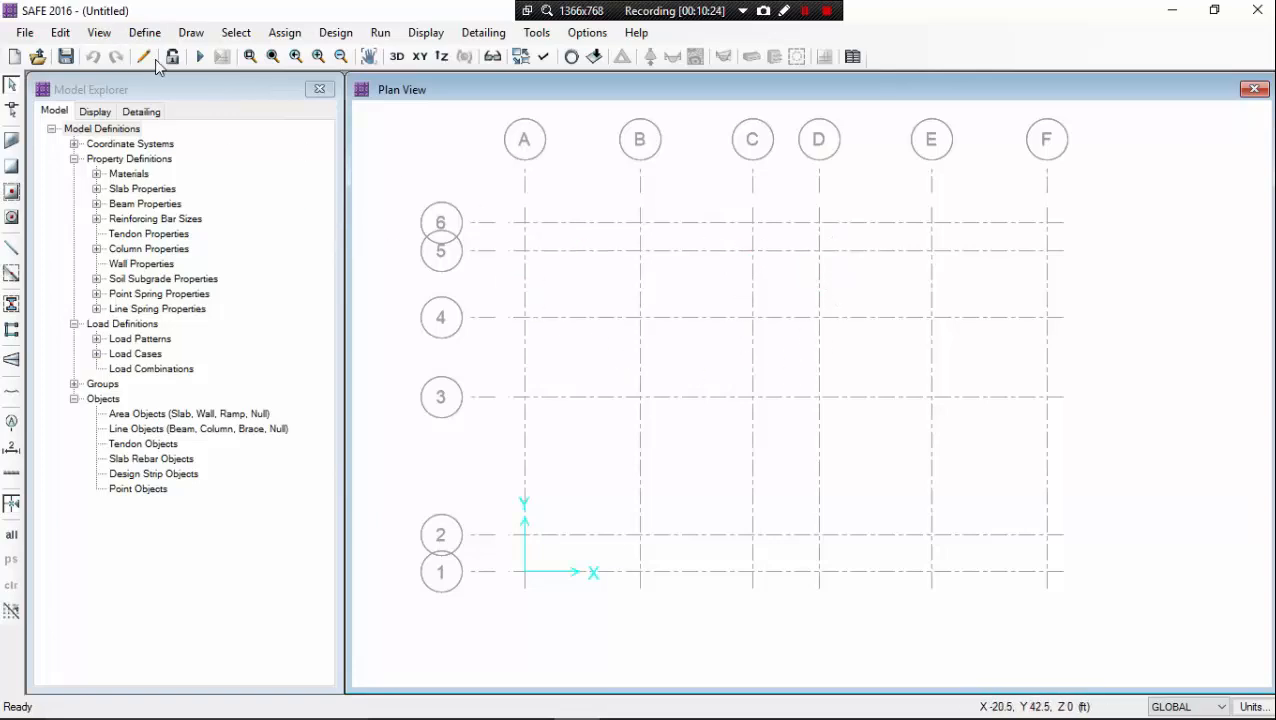
# - Define a wall property named LIFT WALL with a thickness of 8 in
pyautogui.click(148, 33)
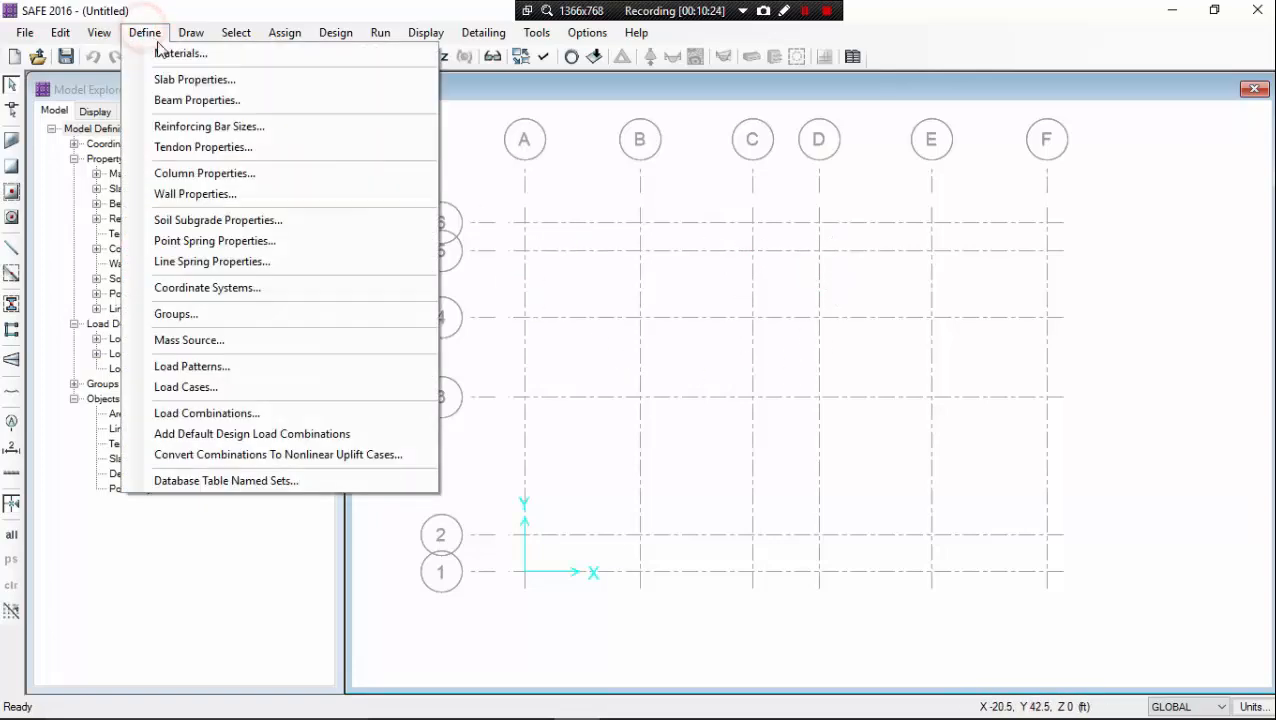
pyautogui.click(280, 195)
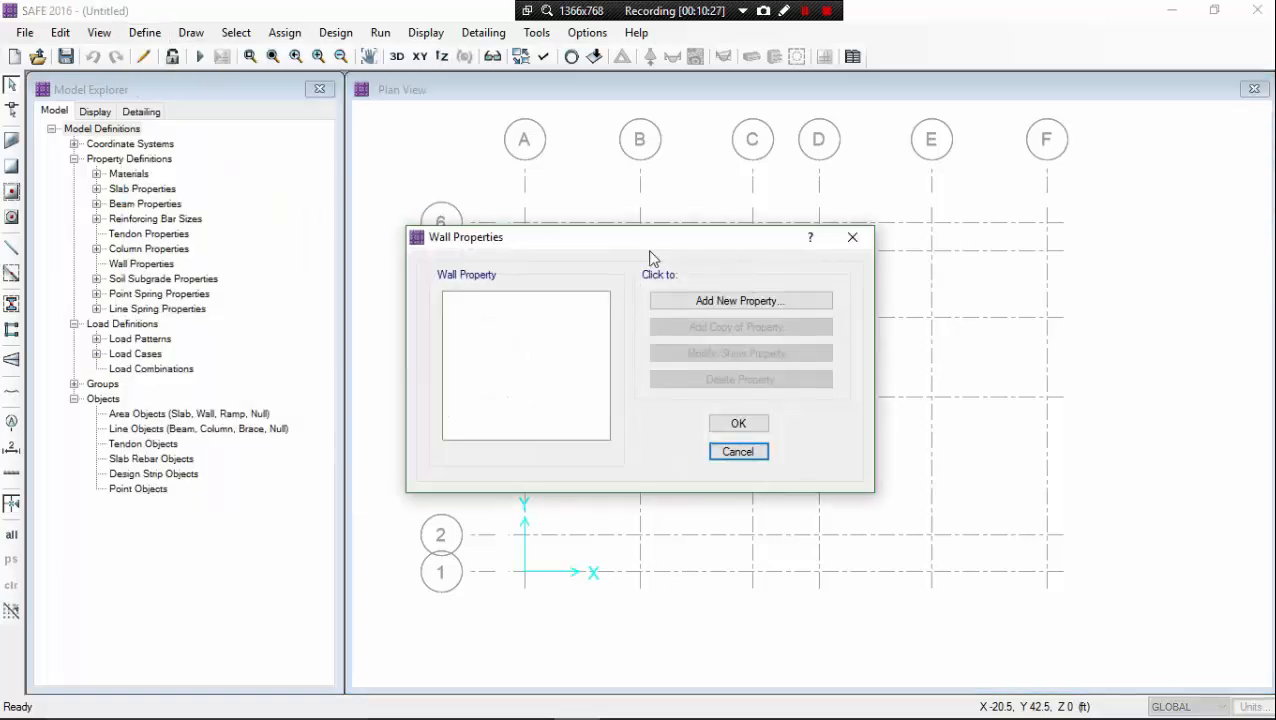
pyautogui.click(724, 302)
pyautogui.click(683, 261)
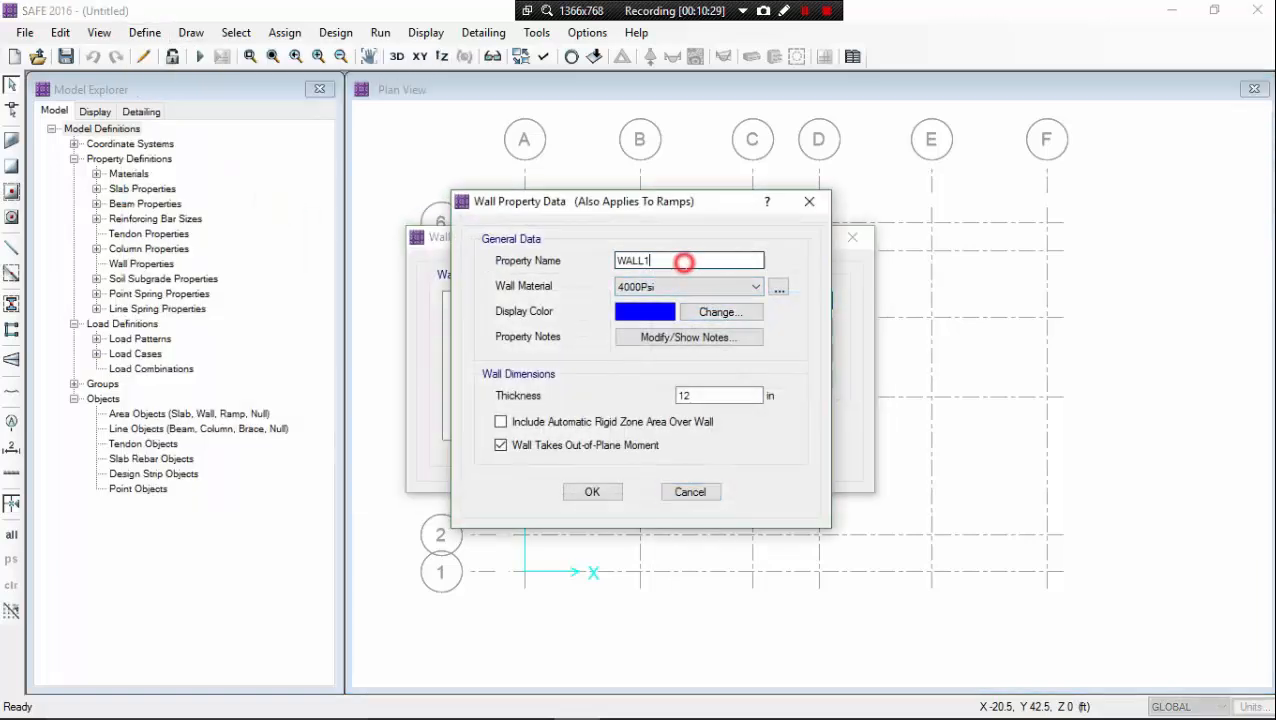
pyautogui.click(720, 287)
pyautogui.click(720, 290)
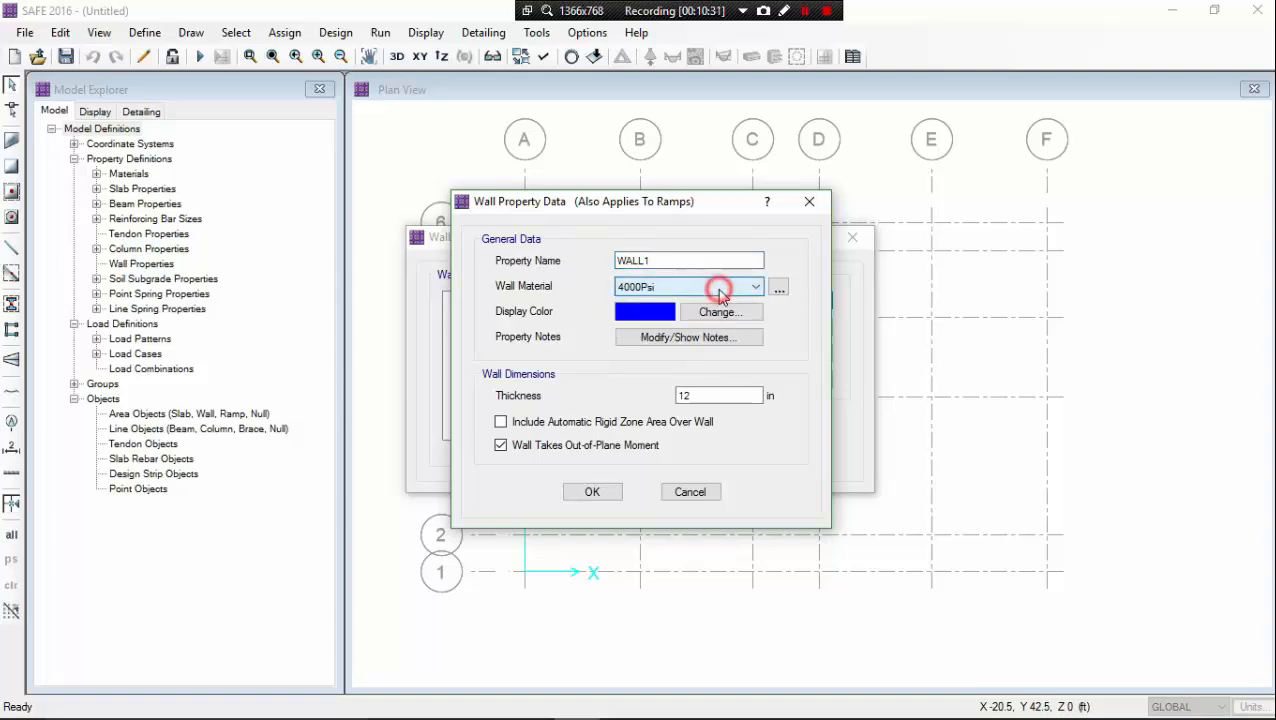
pyautogui.click(683, 261)
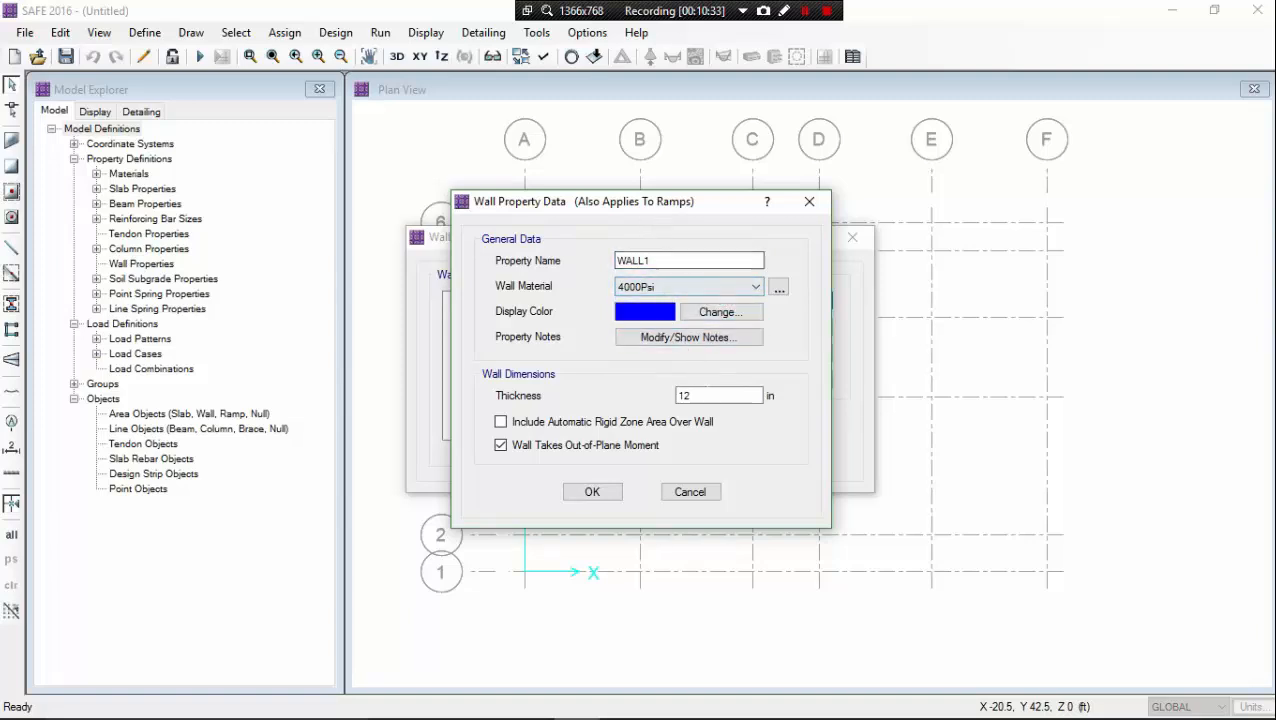
pyautogui.doubleClick(706, 394)
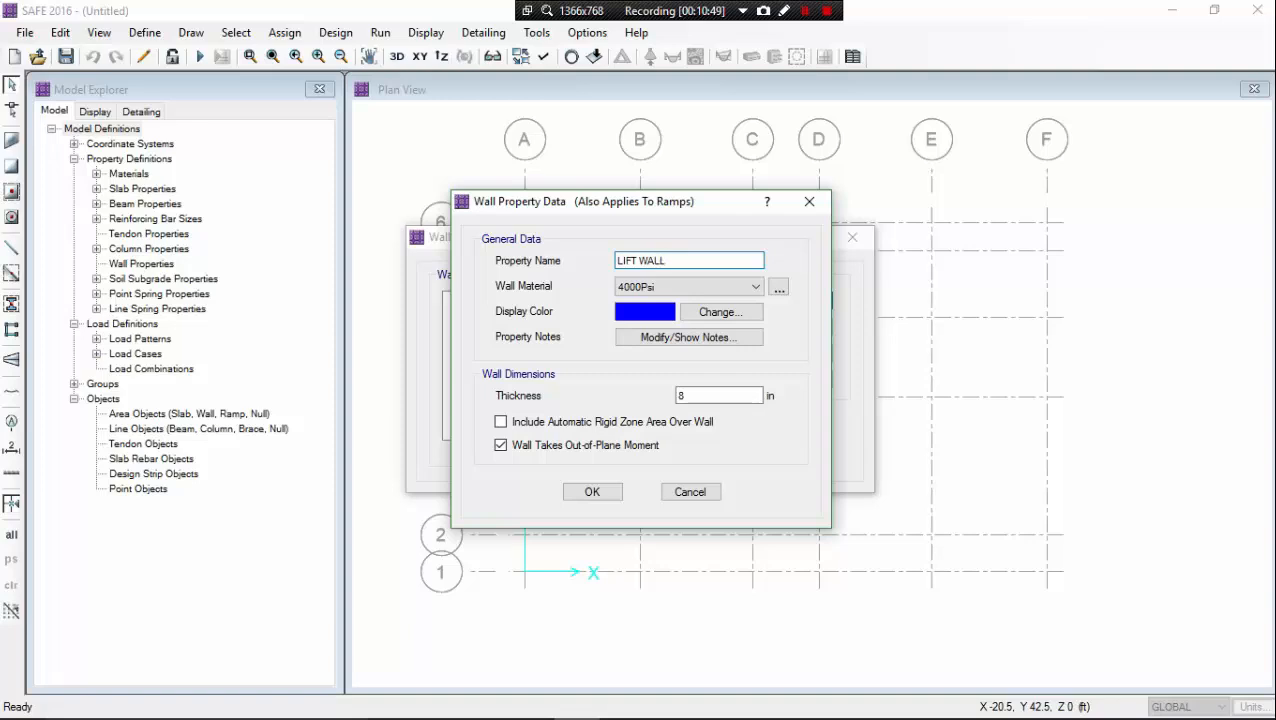
pyautogui.click(617, 491)
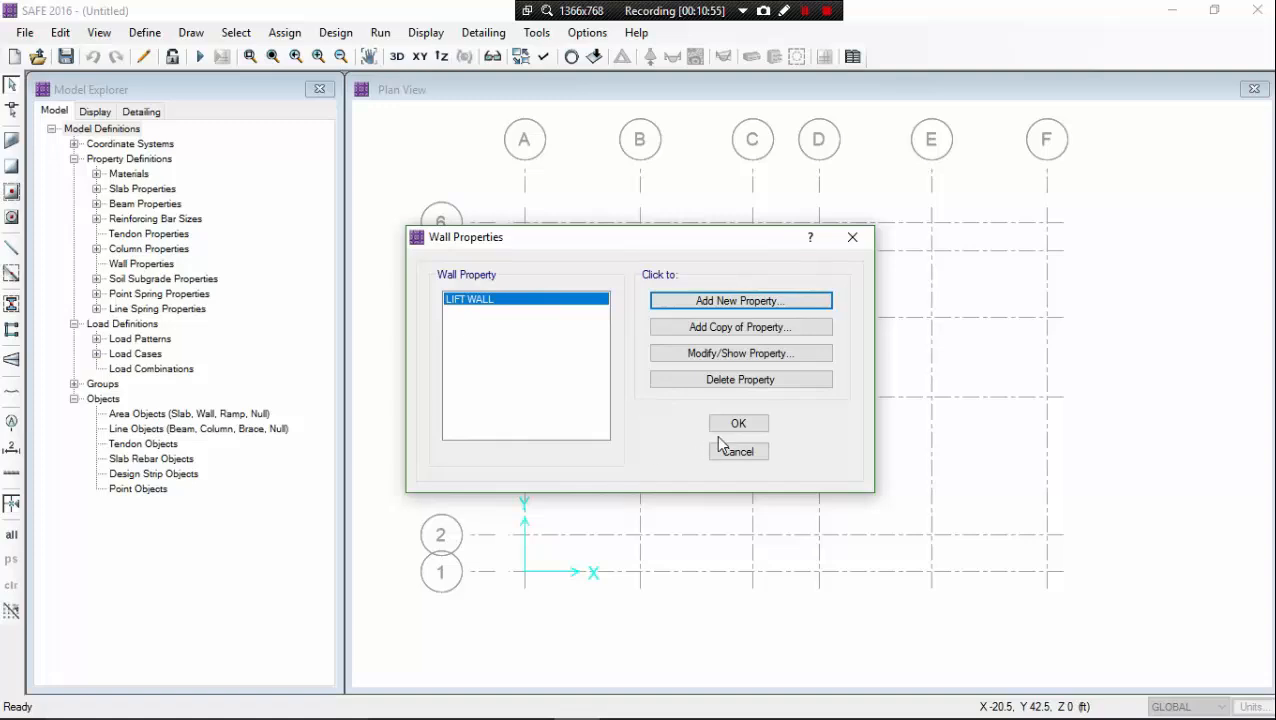
pyautogui.click(730, 425)
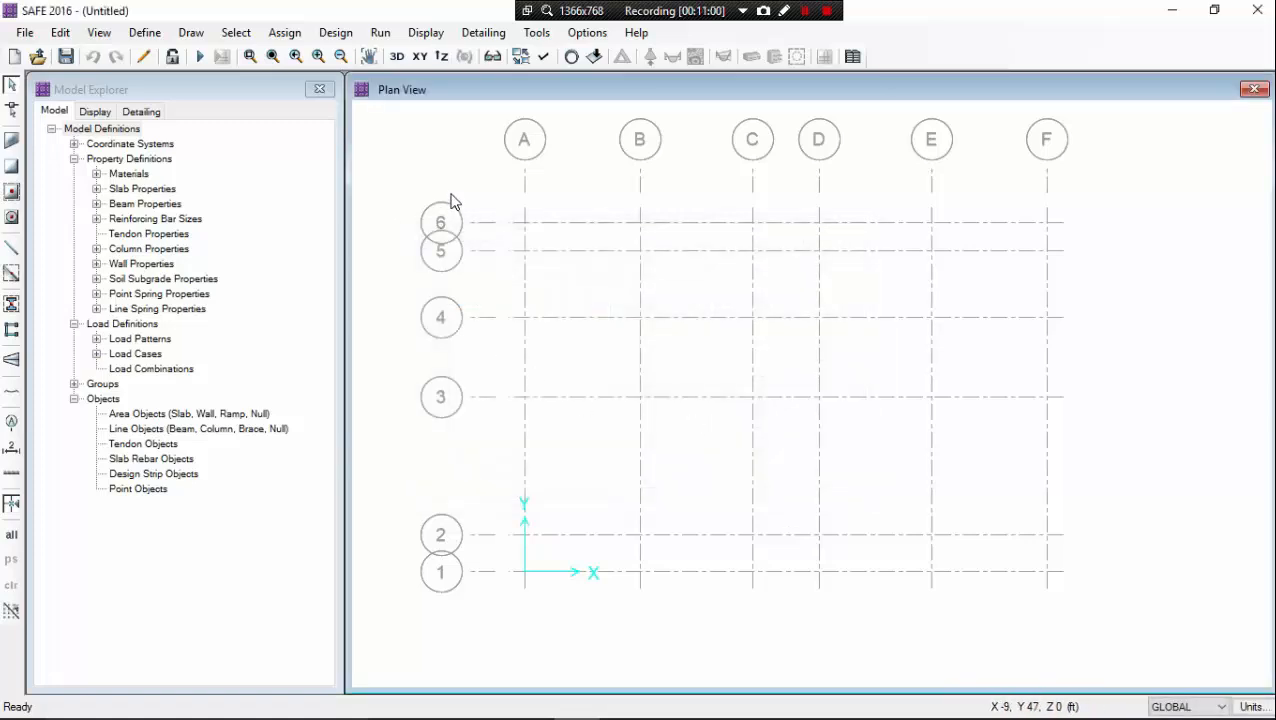
# - Draw BEAM1 beams along grid line A from grid 6 to grid 2, continuing along grid 2 to grid C
pyautogui.moveTo(479, 287); pyautogui.dragTo(432, 249, button='middle')
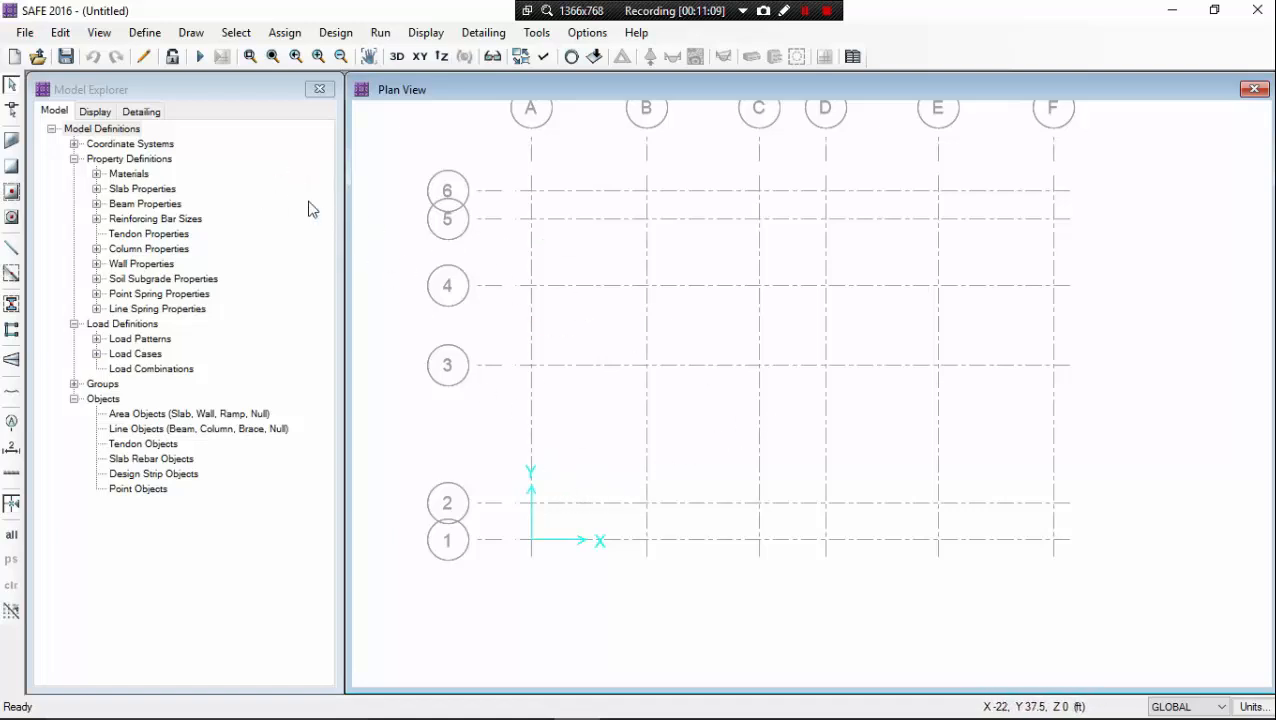
pyautogui.click(11, 250)
pyautogui.moveTo(1100, 122); pyautogui.dragTo(228, 132)
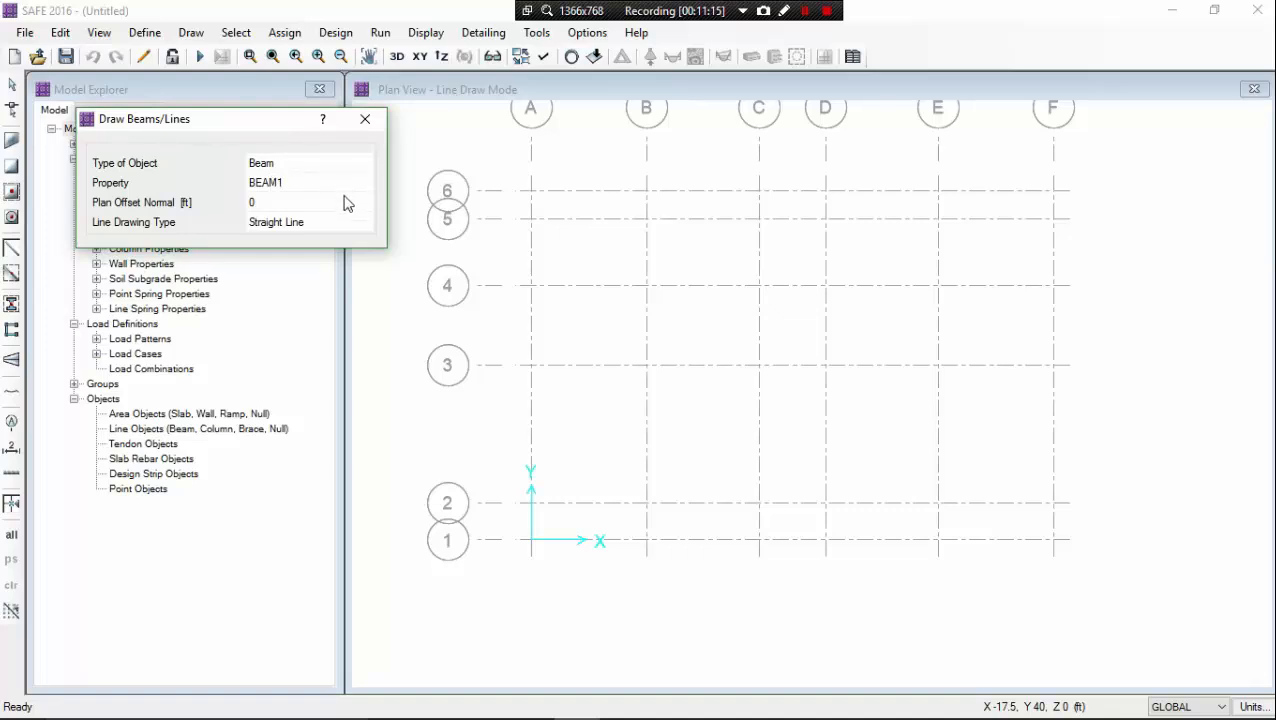
pyautogui.click(531, 190)
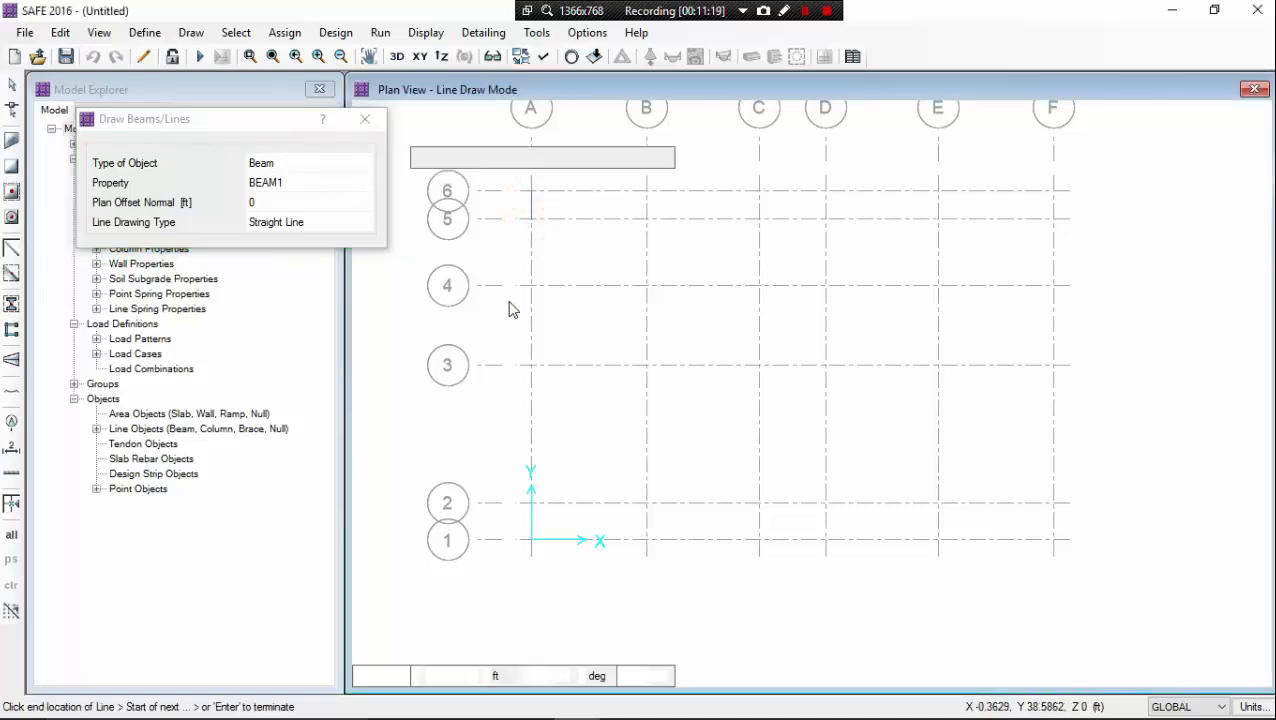
pyautogui.click(529, 376)
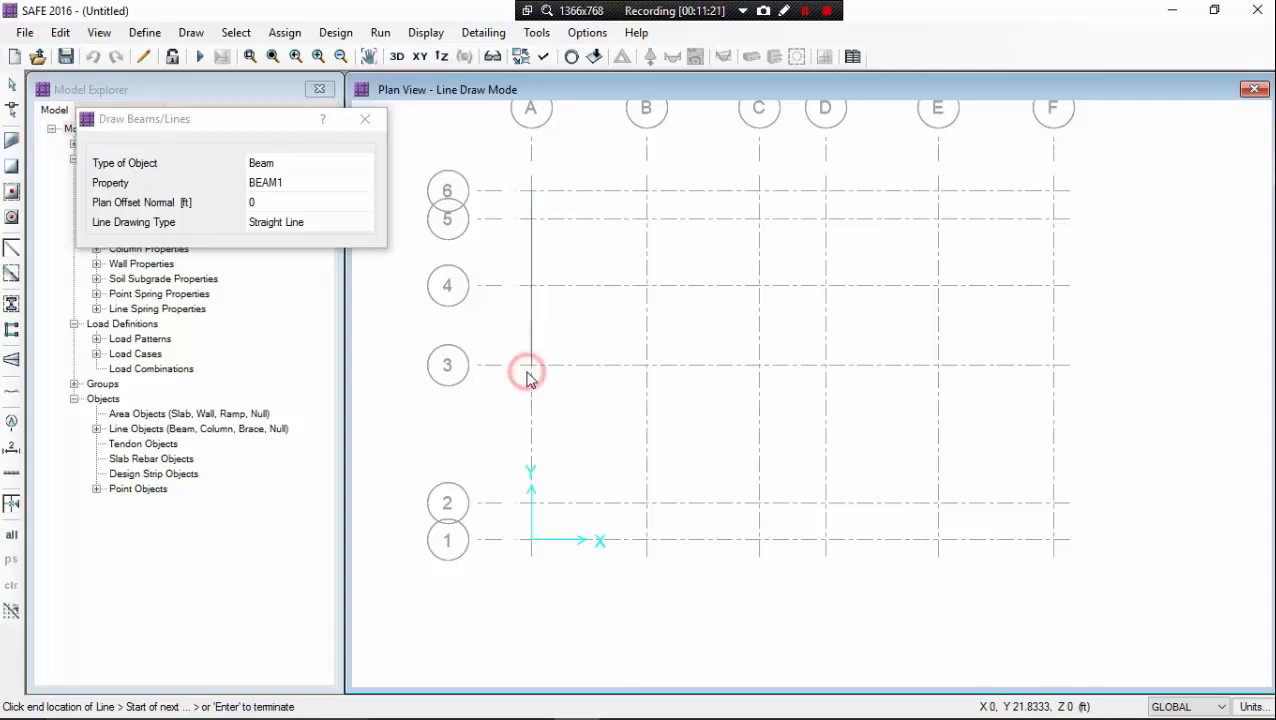
pyautogui.click(530, 504)
pyautogui.click(646, 504)
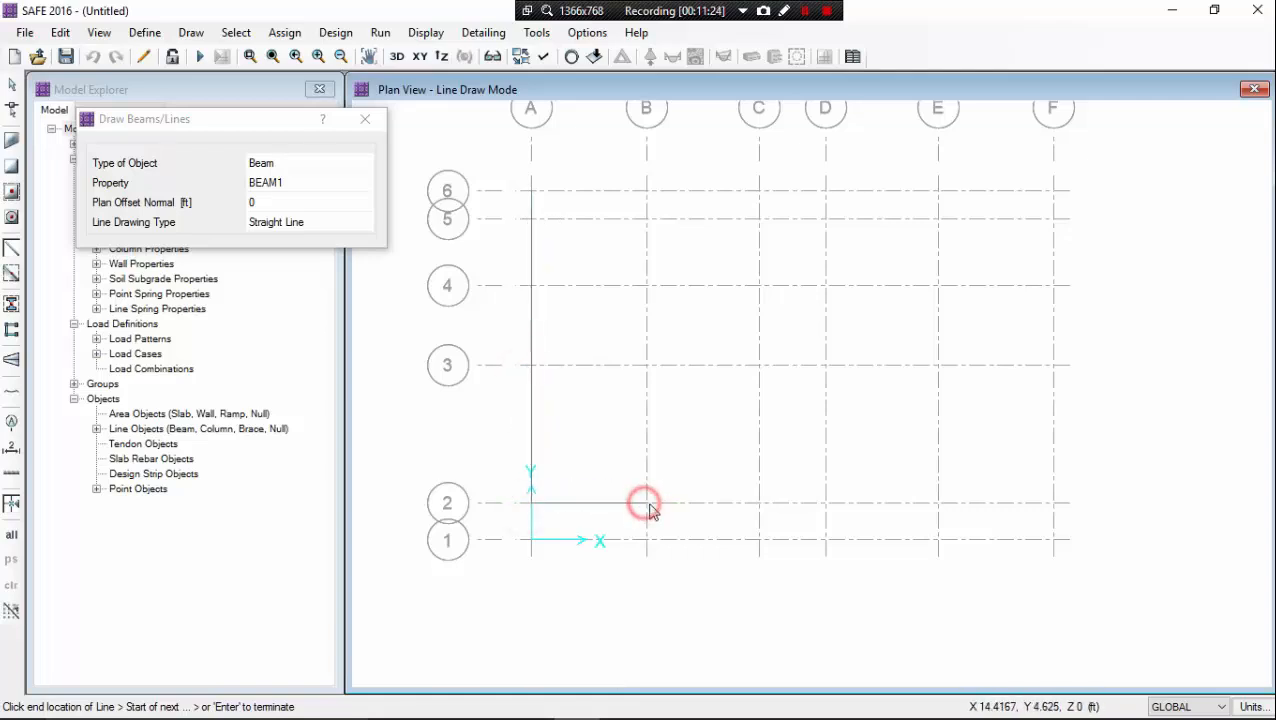
pyautogui.click(762, 505)
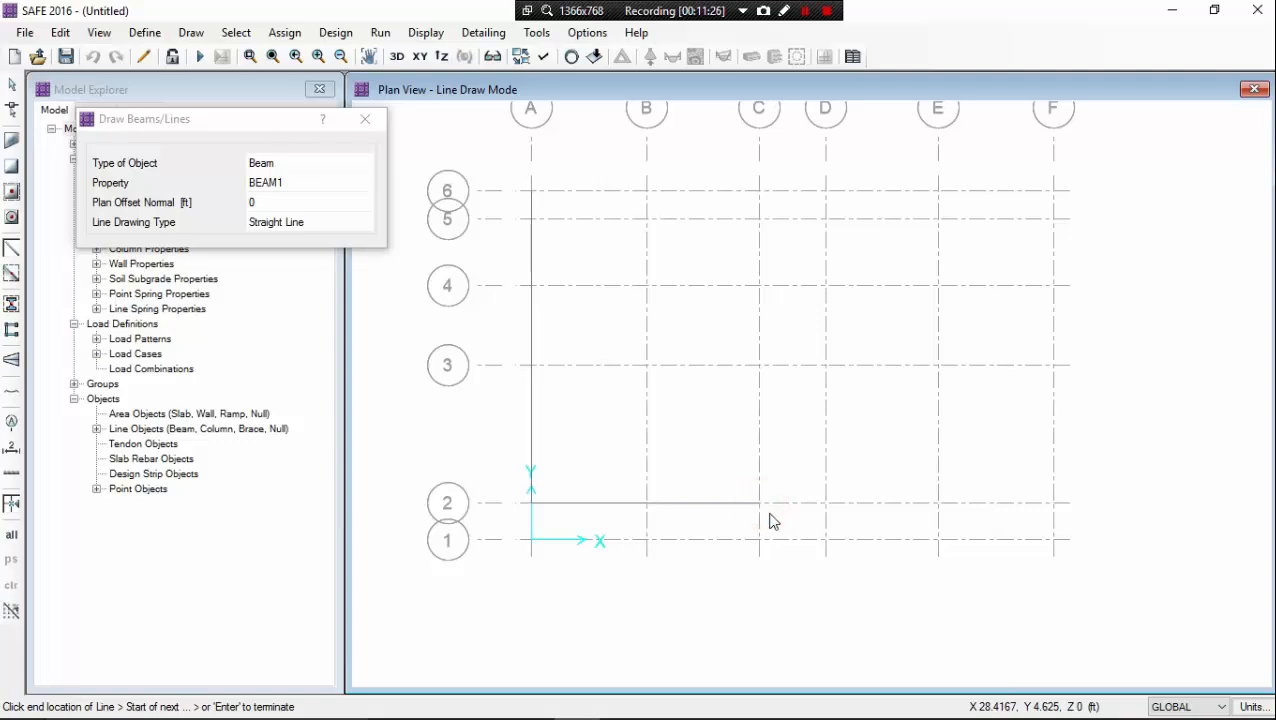
# - Continue the beam run along grid line C to grid 3, and along grid 3 through D and E to grid F
pyautogui.click(759, 365)
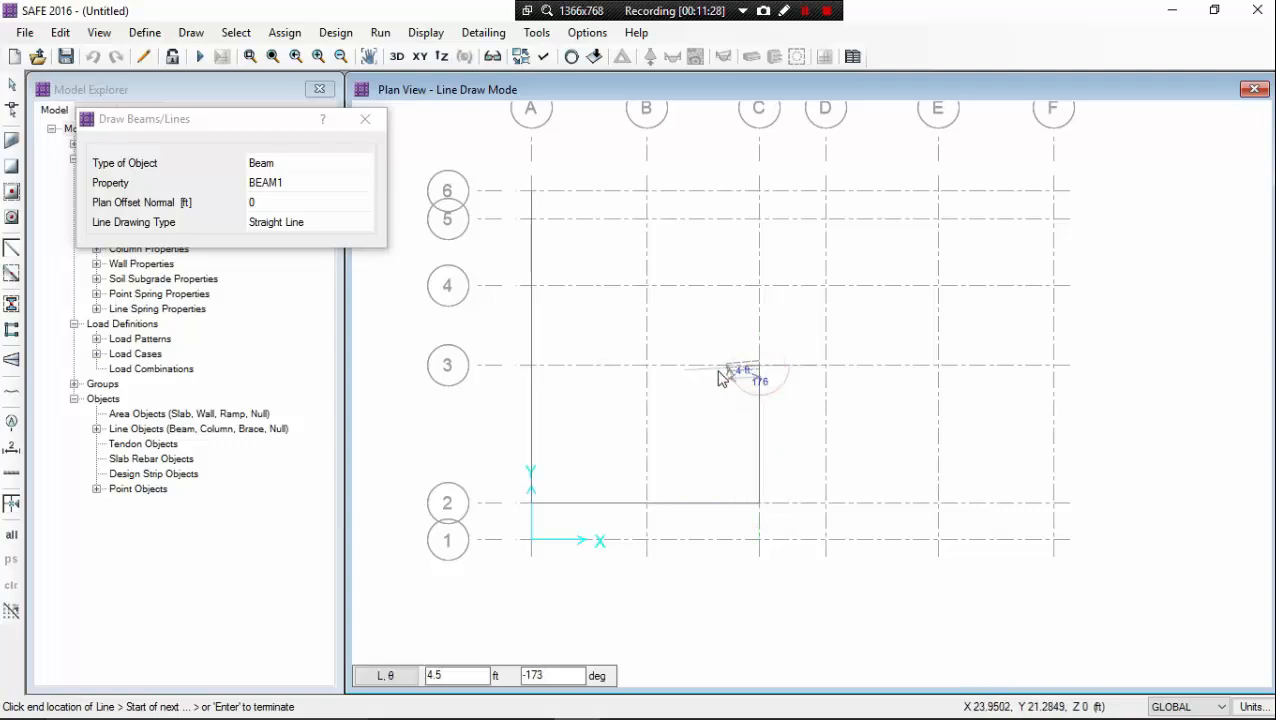
pyautogui.click(826, 365)
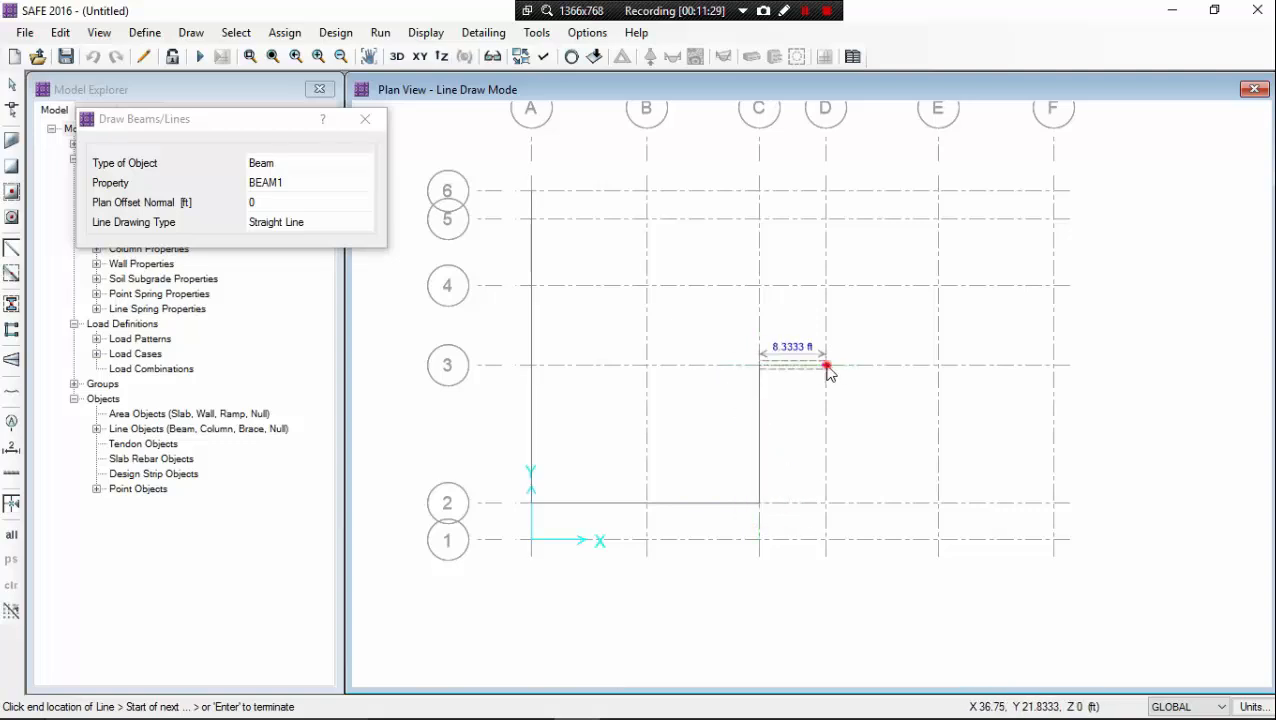
pyautogui.click(940, 369)
pyautogui.click(1053, 367)
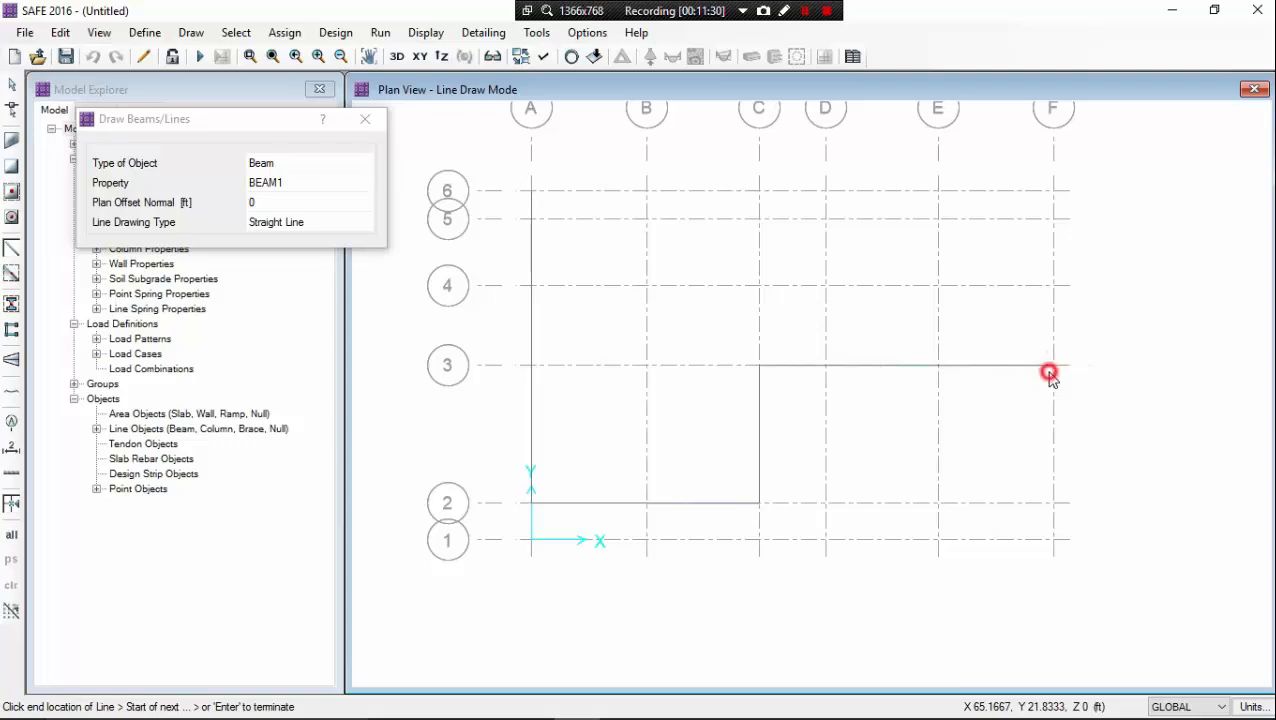
# - Continue the beams along grid line F to grid 2 and back along grid 2 to grid D, ending the run there
pyautogui.click(1054, 503)
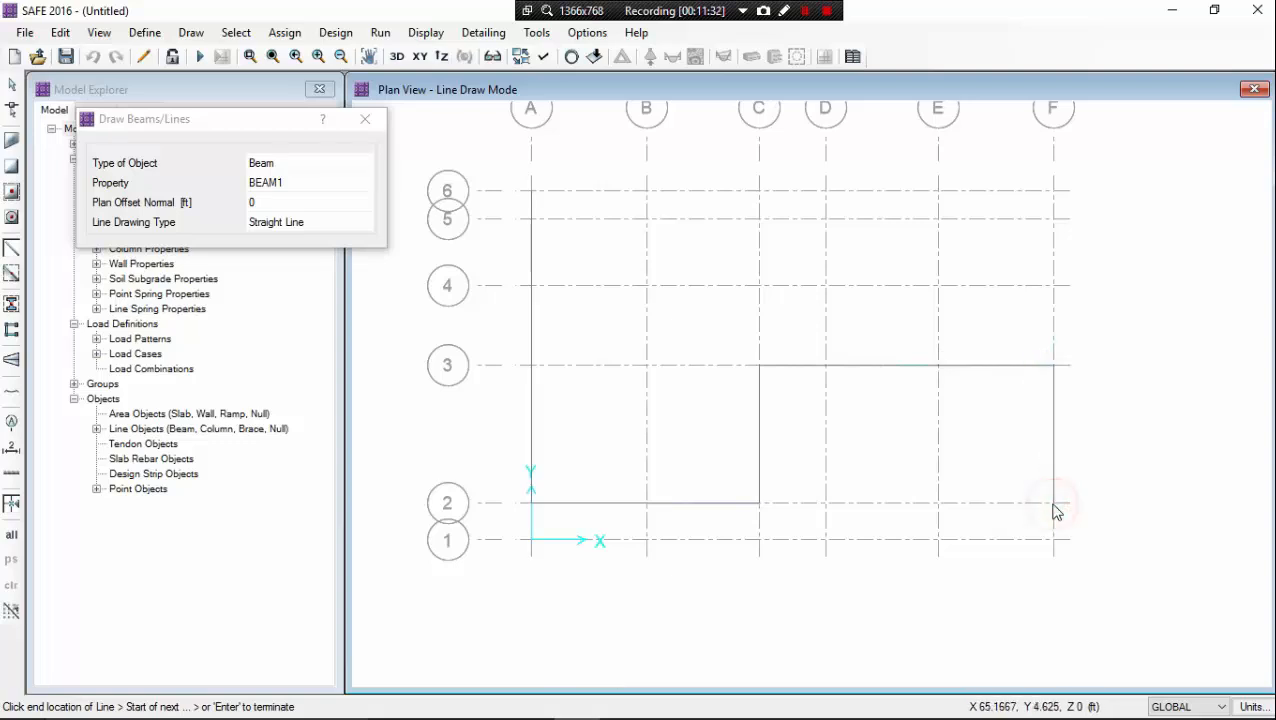
pyautogui.click(938, 504)
pyautogui.click(826, 505)
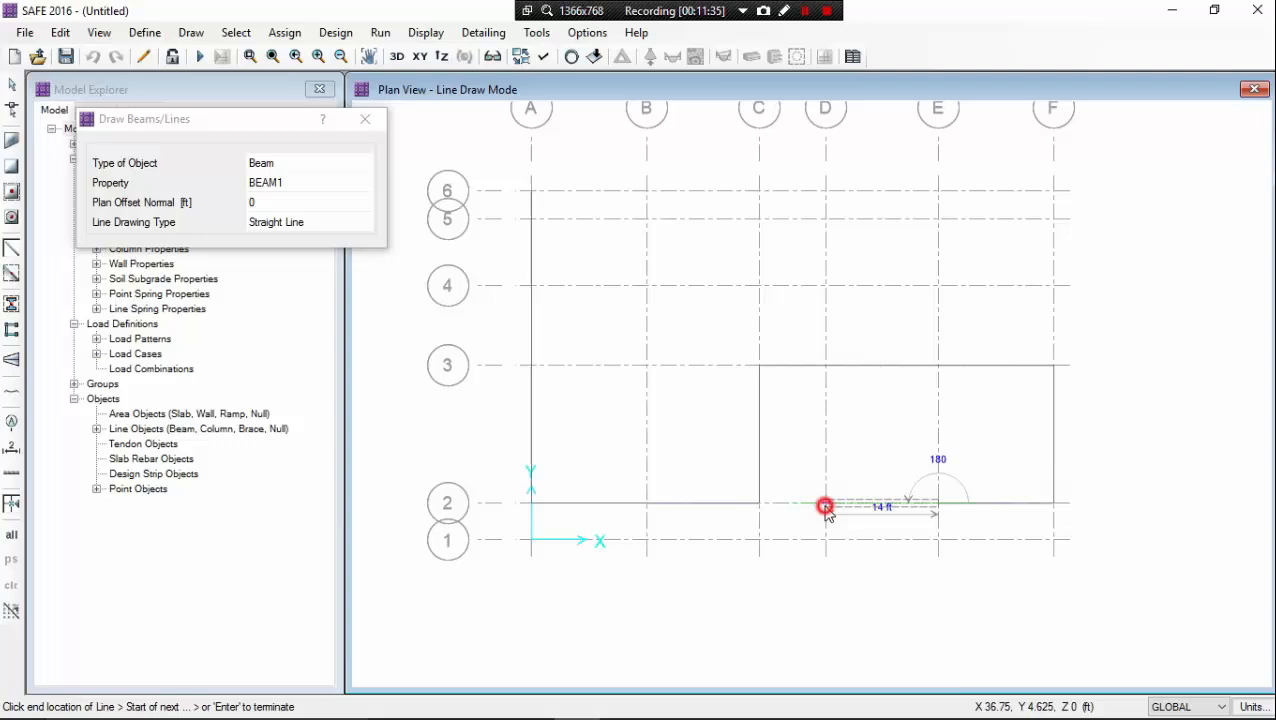
pyautogui.rightClick(781, 442)
# - Draw BEAM1 beams along grid line F from grid 6 through grid 5 to grid 4, ending the run there
pyautogui.click(1054, 191)
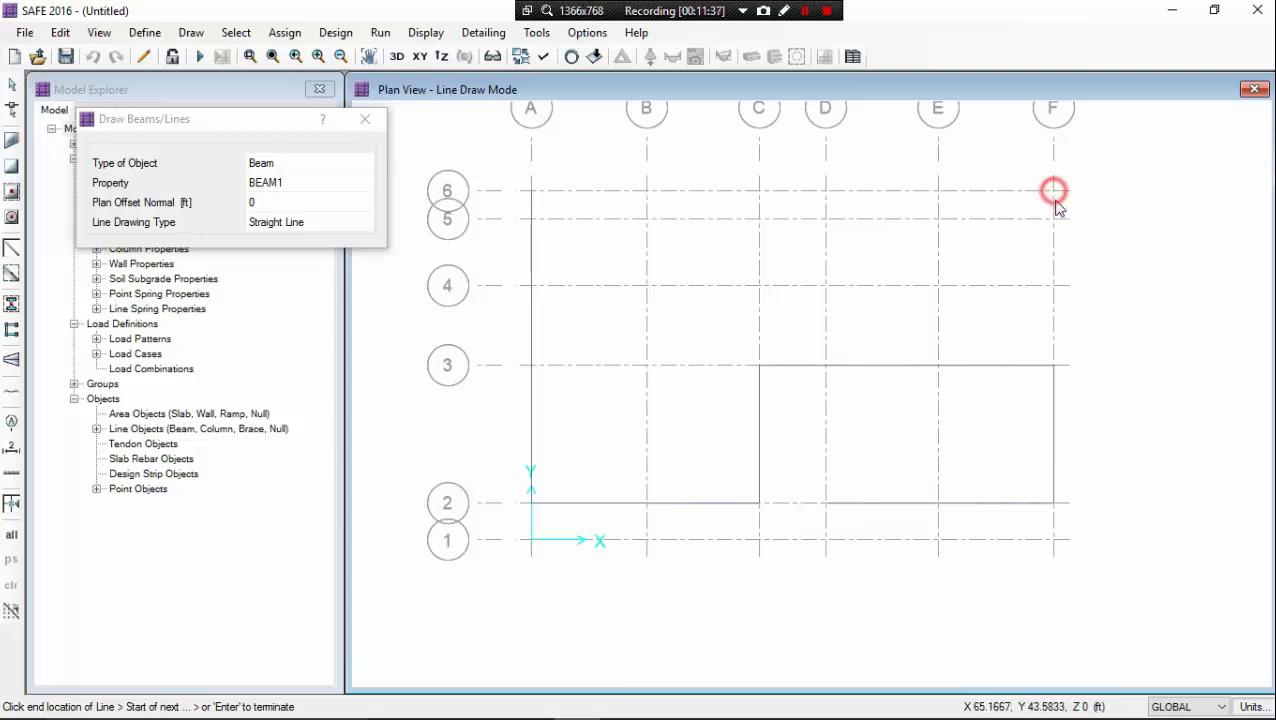
pyautogui.click(1055, 218)
pyautogui.click(1055, 290)
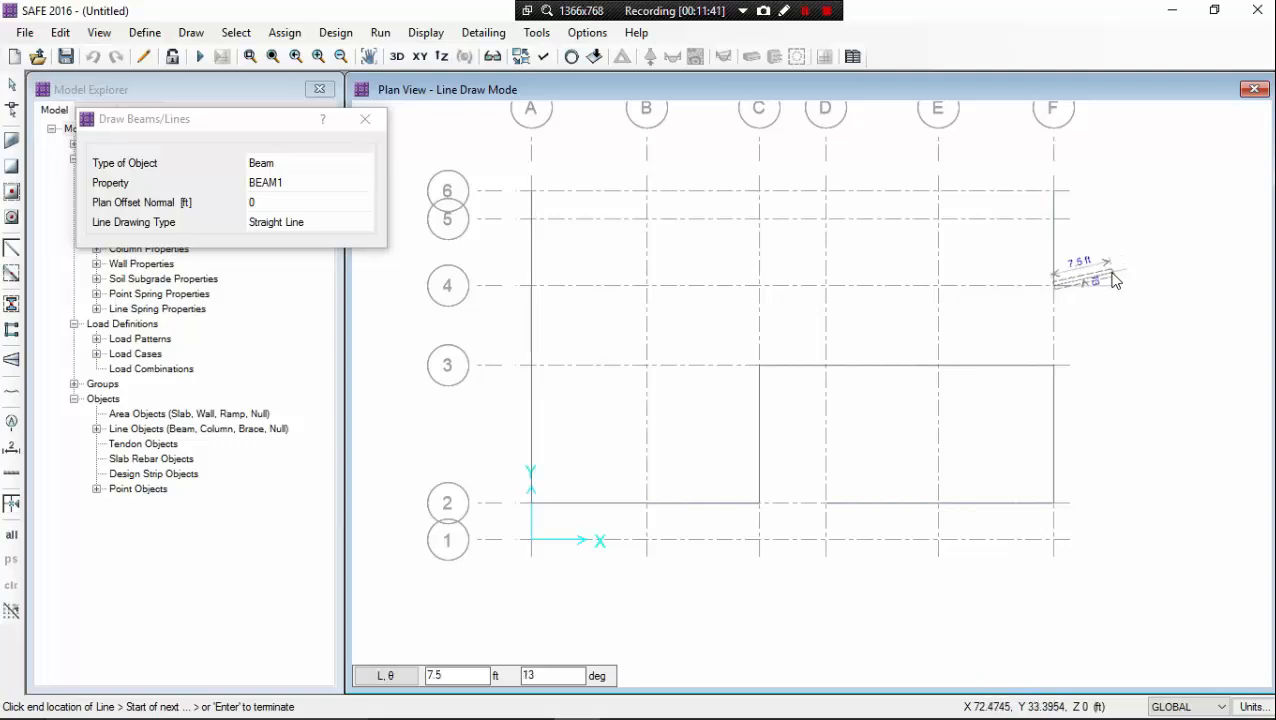
pyautogui.rightClick(1131, 243)
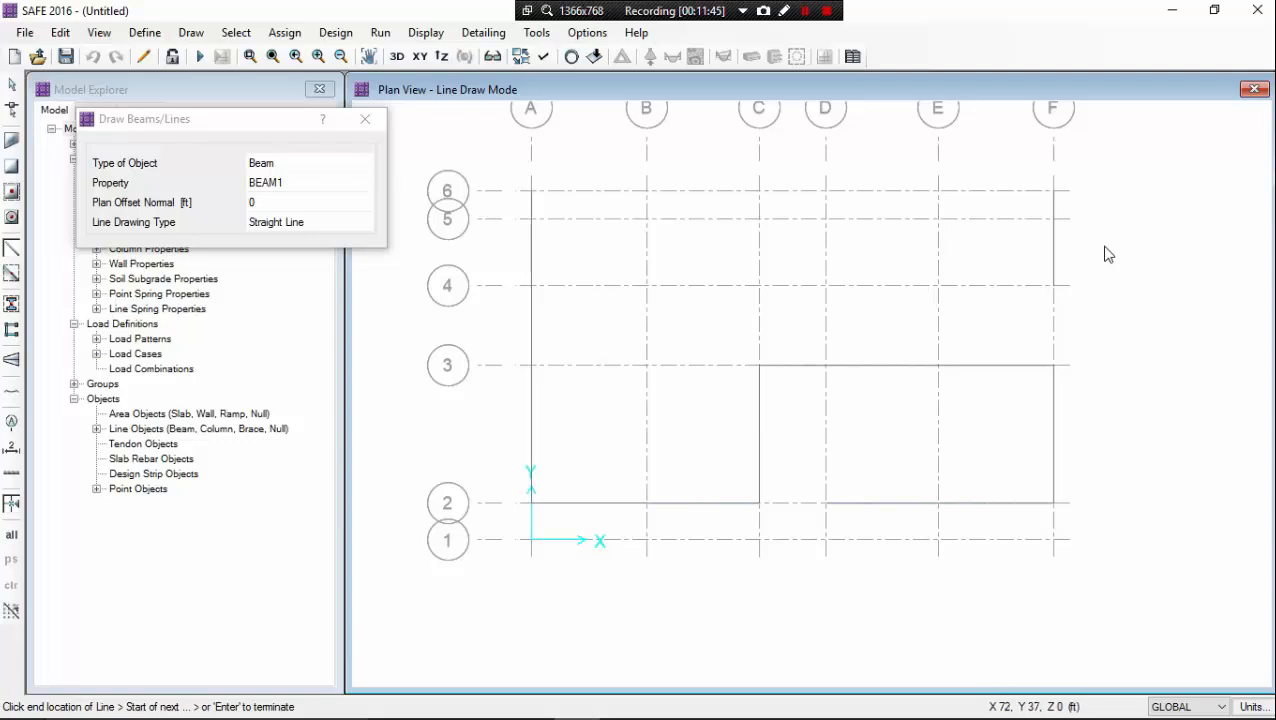
# - Delete the beam segment on grid line F between grids 5 and 4
pyautogui.click(1054, 255)
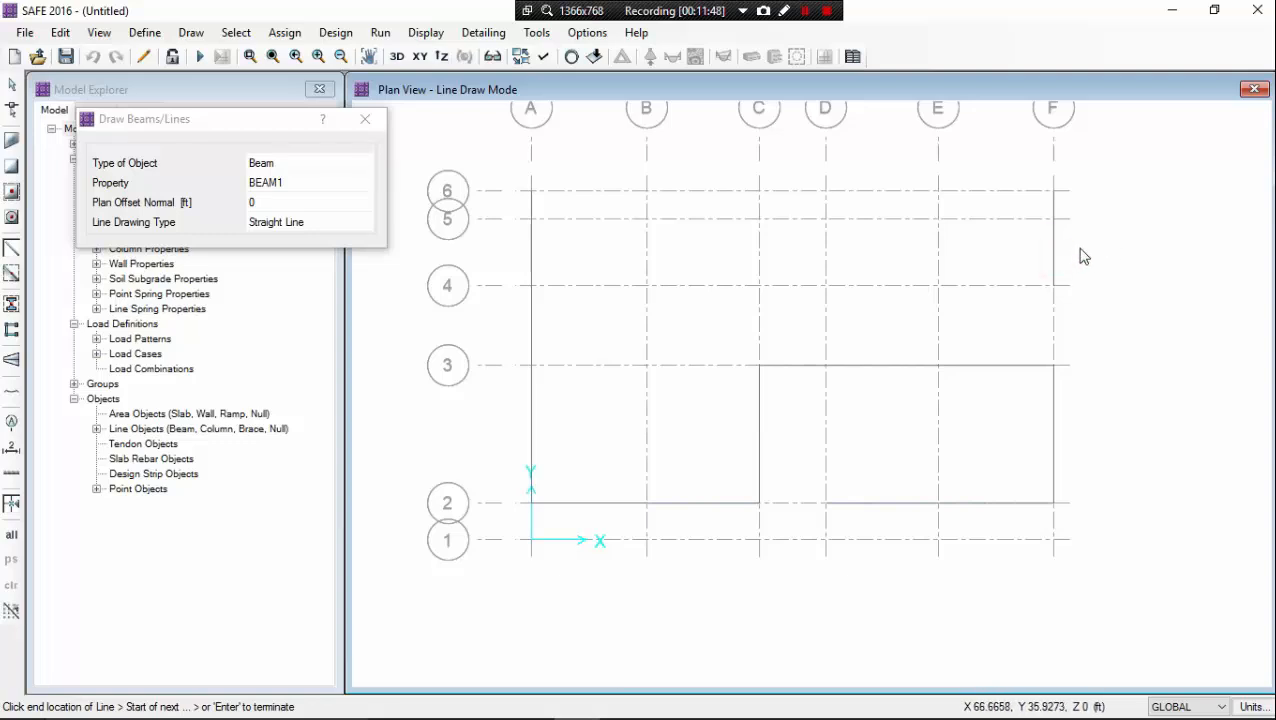
pyautogui.press('Escape')
pyautogui.moveTo(1091, 245); pyautogui.dragTo(1040, 257)
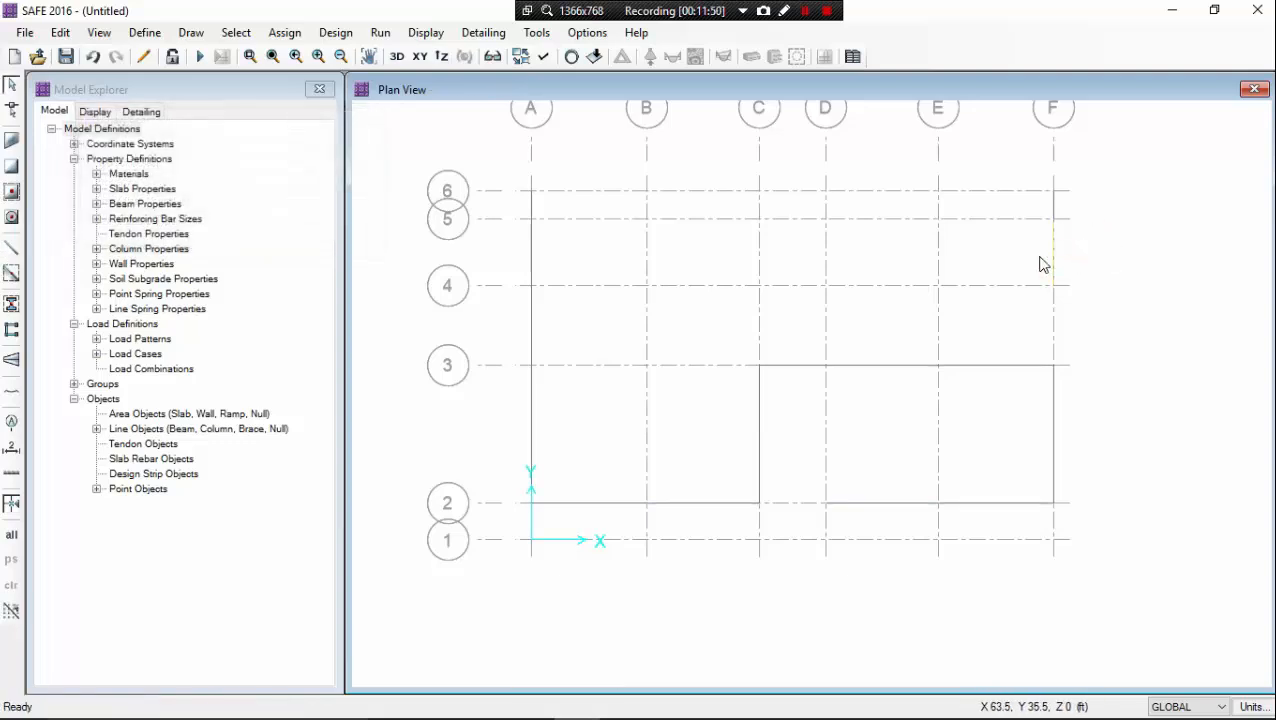
pyautogui.press('Delete')
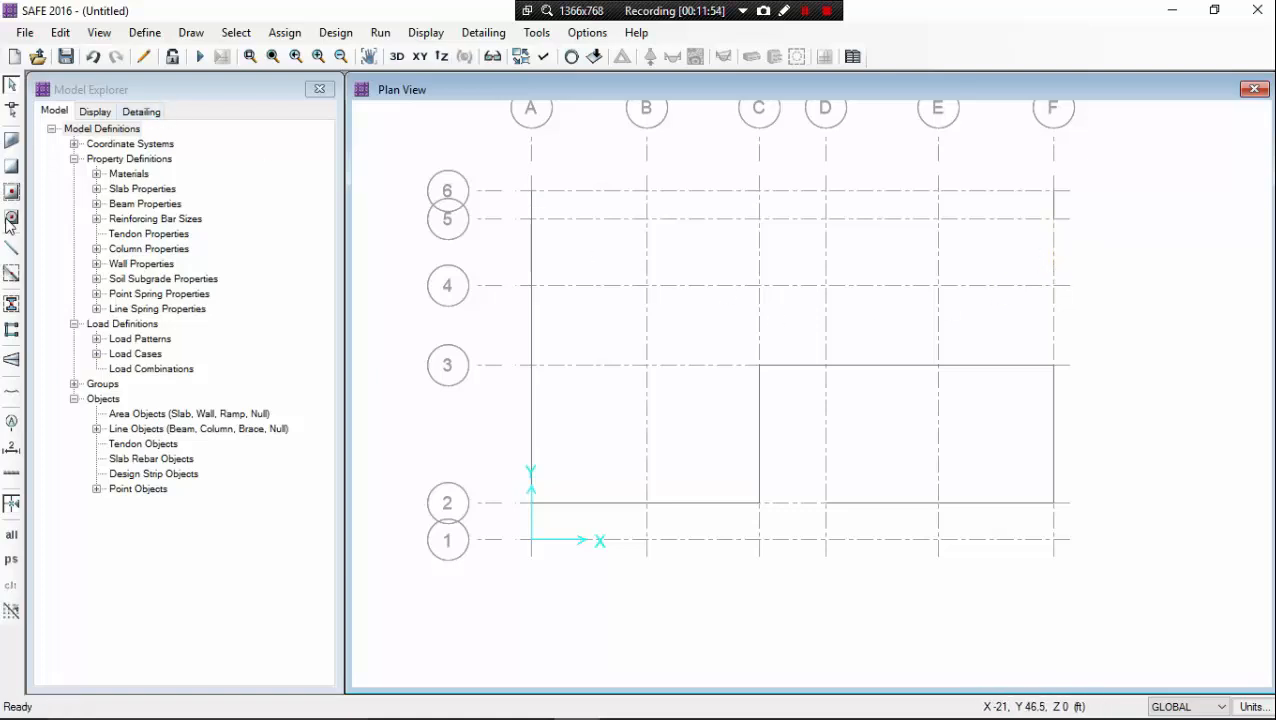
# - Draw BEAM1 beams along grid line F from grid 5 through grid 3 to grid 2
pyautogui.click(12, 251)
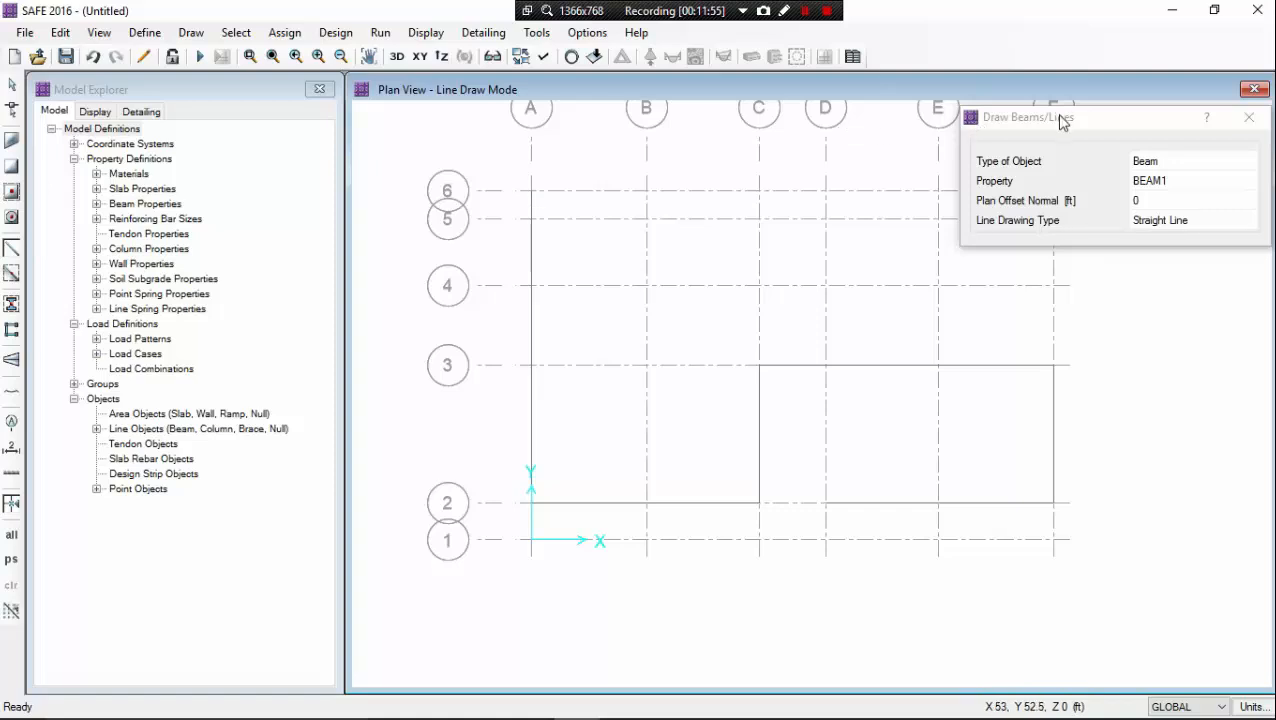
pyautogui.moveTo(1082, 120)
pyautogui.mouseDown()
pyautogui.moveTo(40, 199)
pyautogui.moveTo(196, 200)
pyautogui.mouseUp()
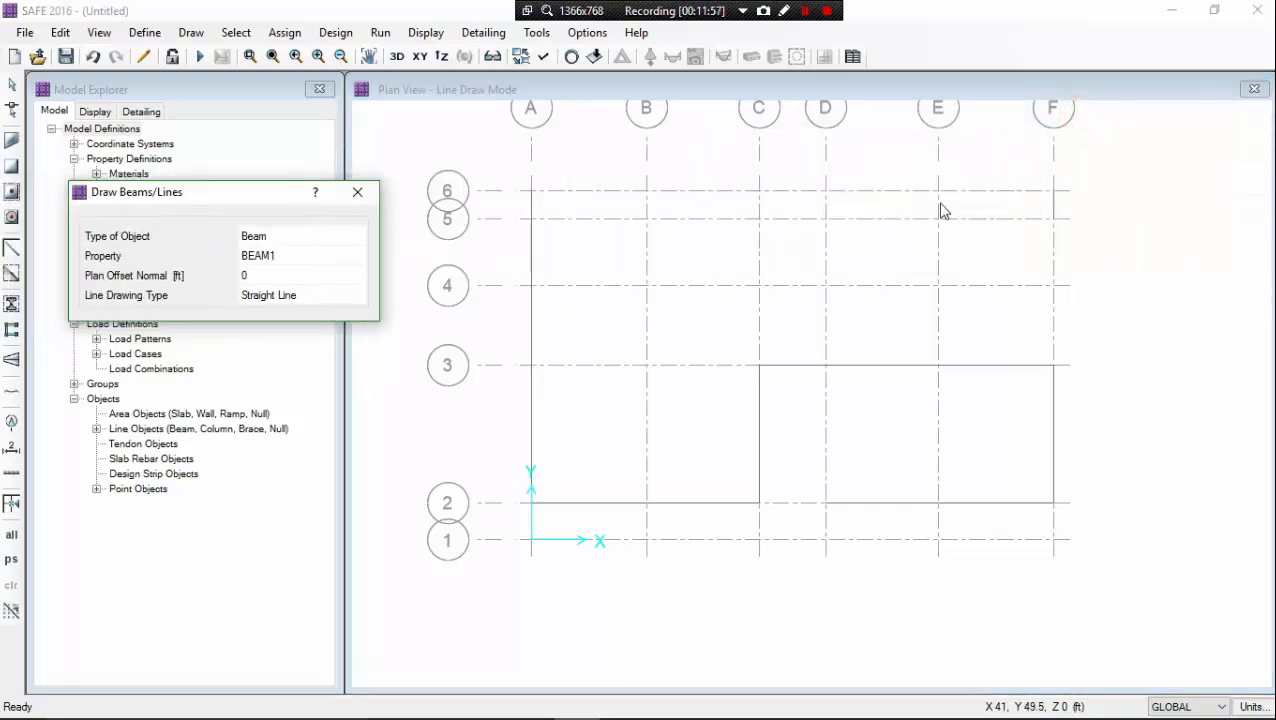
pyautogui.click(1053, 219)
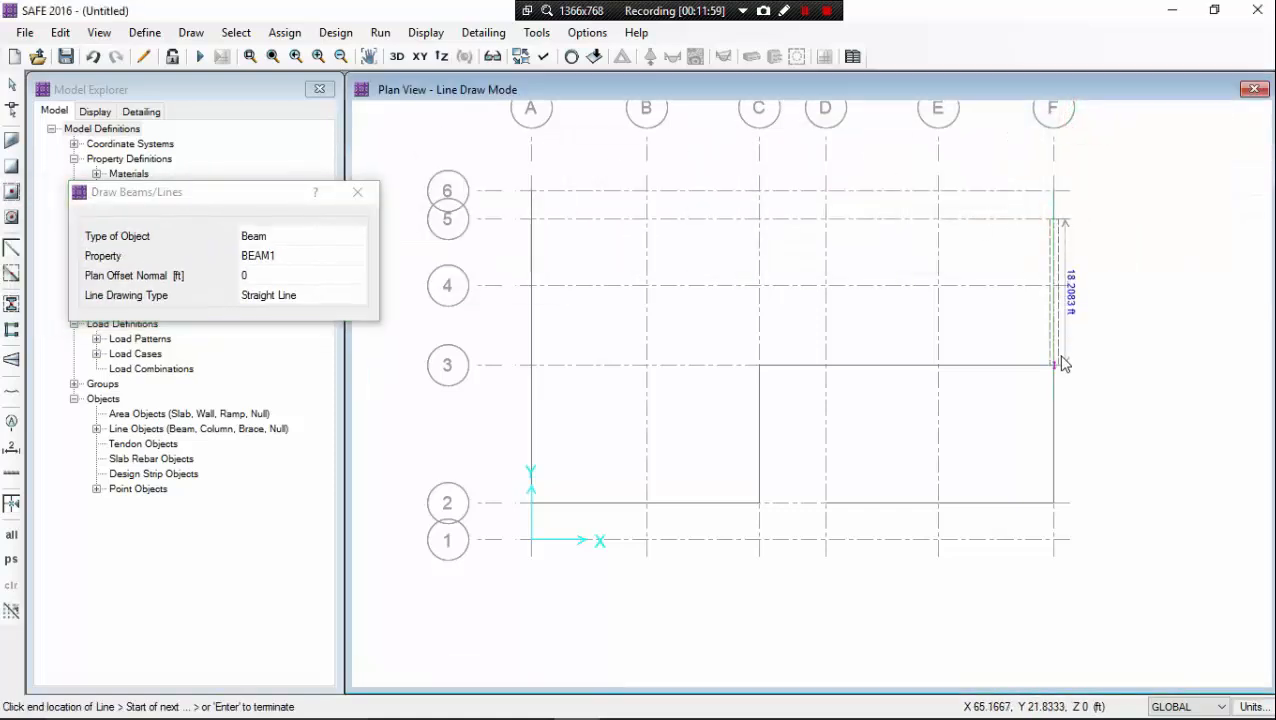
pyautogui.click(1058, 365)
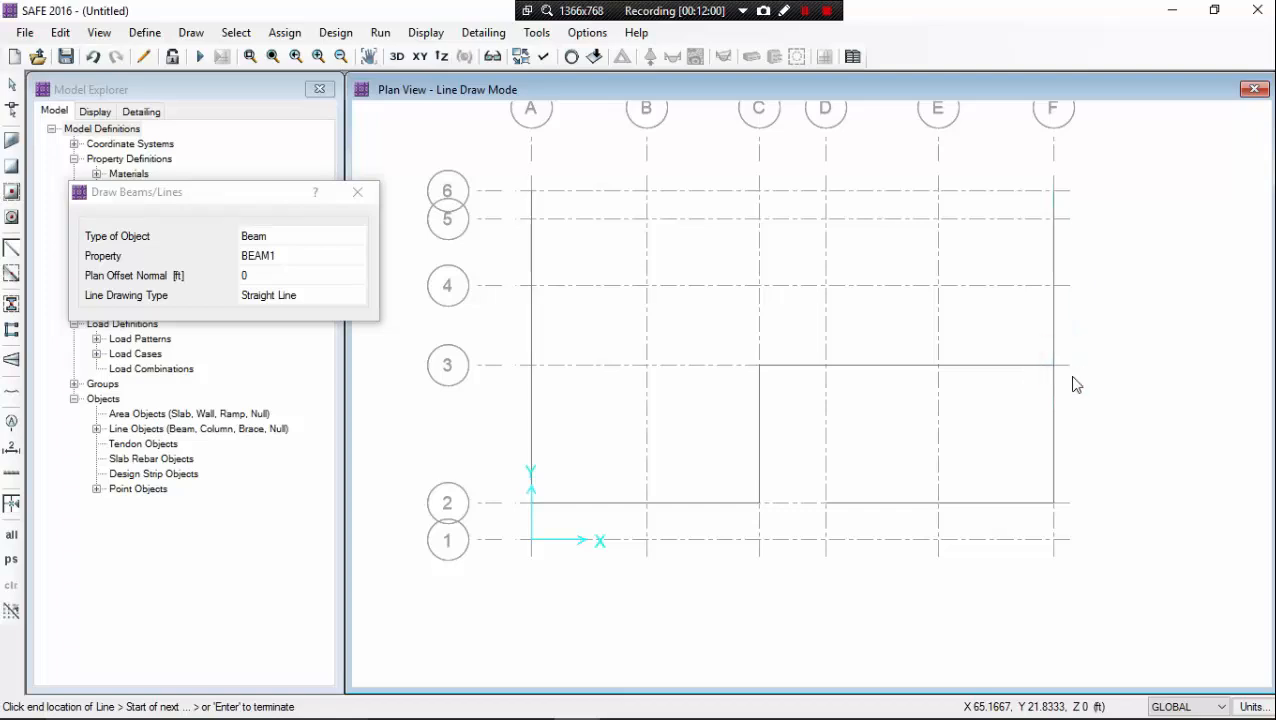
pyautogui.click(1055, 503)
pyautogui.rightClick(985, 449)
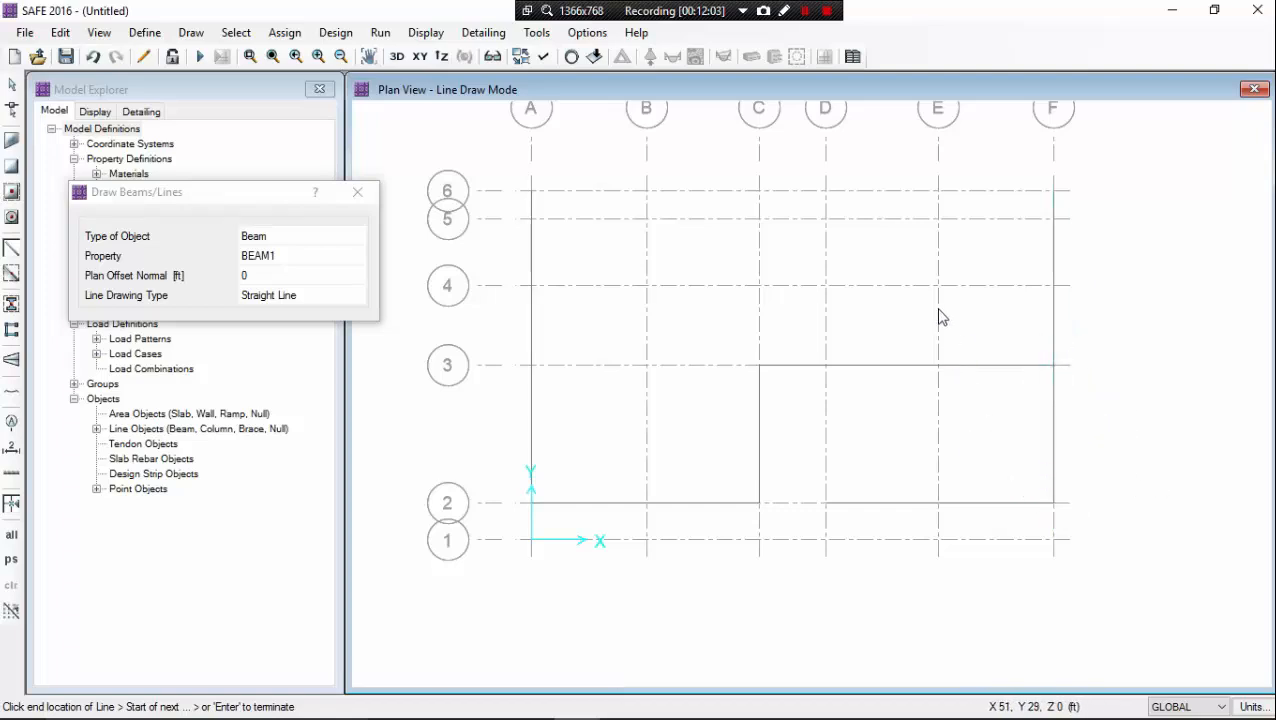
# - Draw beams along grid line 5 in two separate runs, from F through E to D and from A through B to C
pyautogui.click(1056, 219)
pyautogui.click(938, 219)
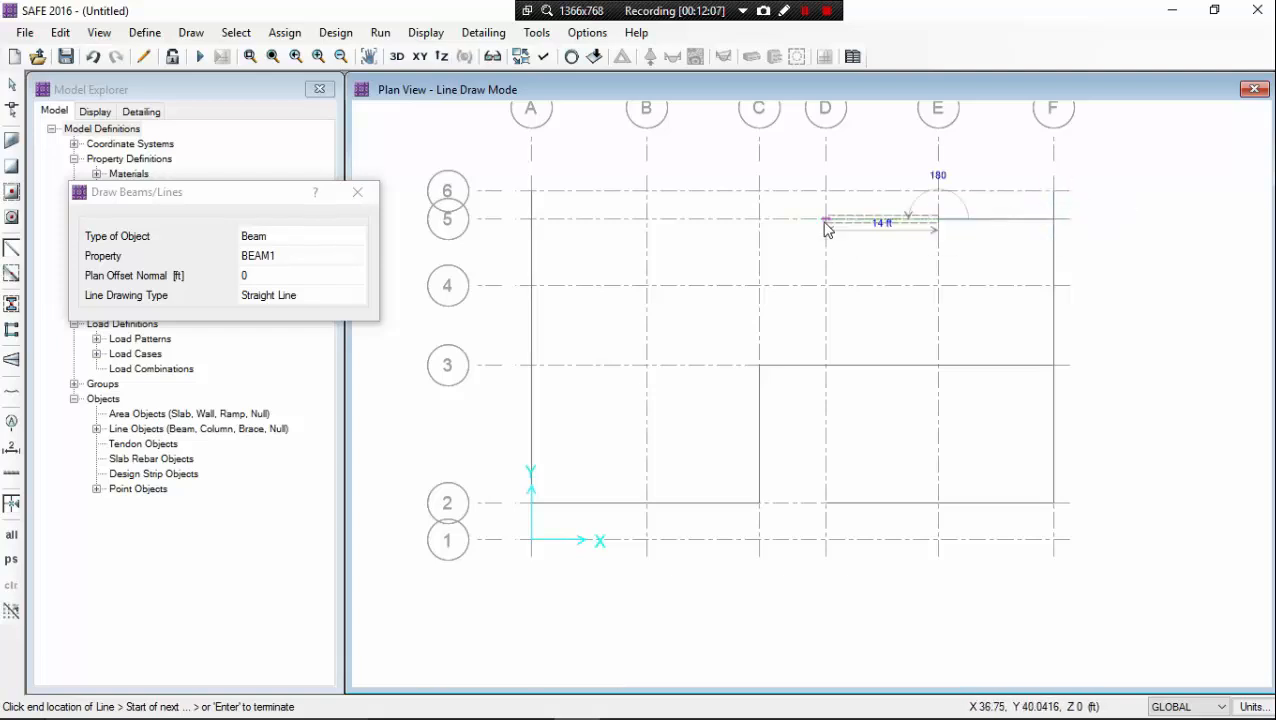
pyautogui.click(825, 221)
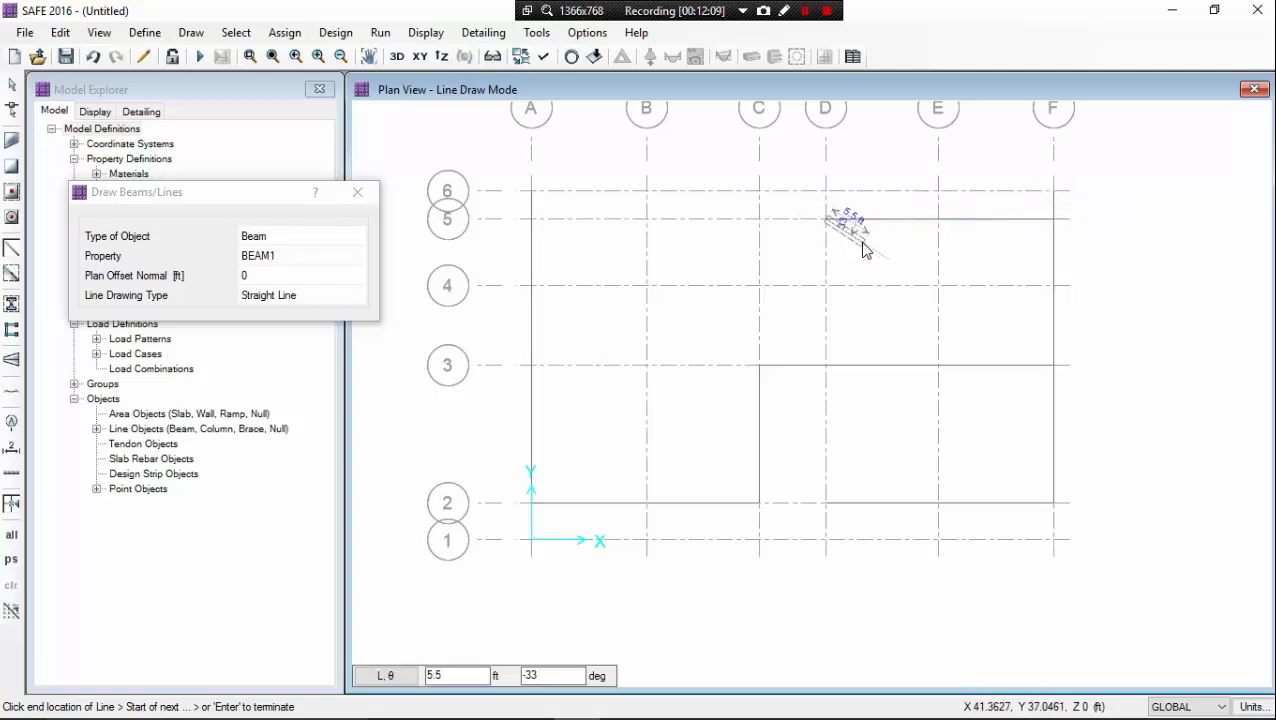
pyautogui.press('Return')
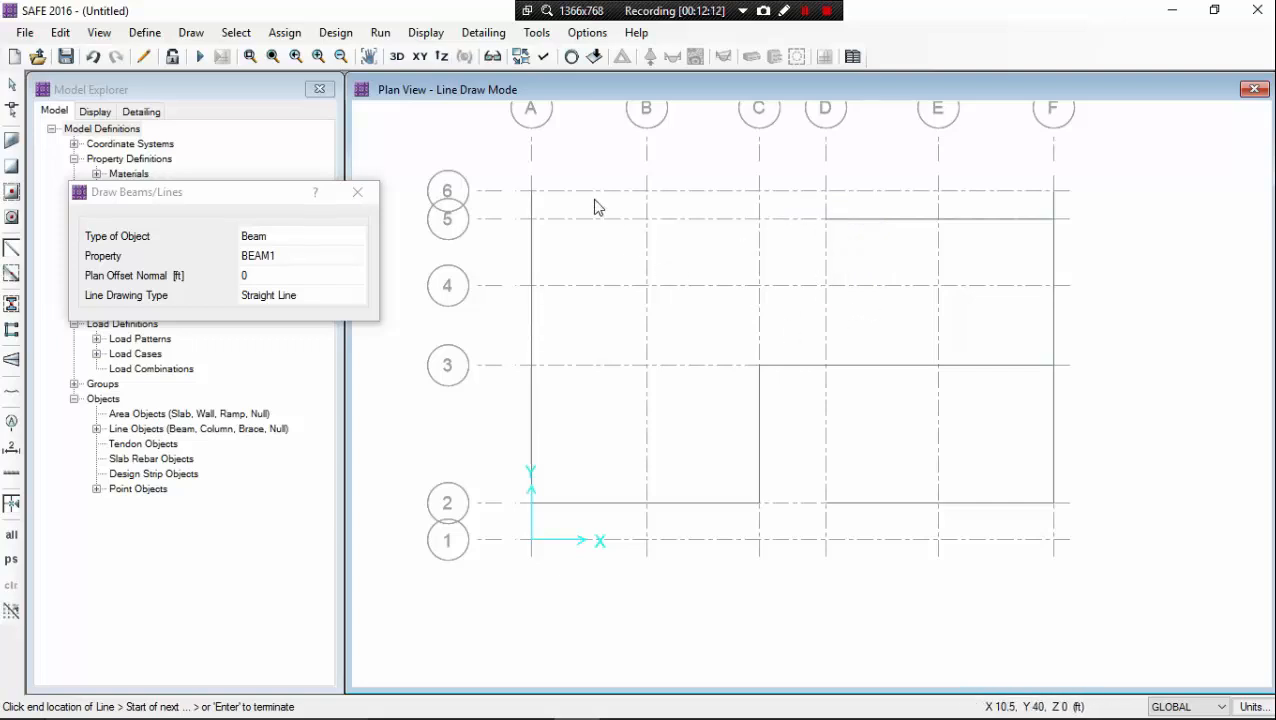
pyautogui.click(530, 221)
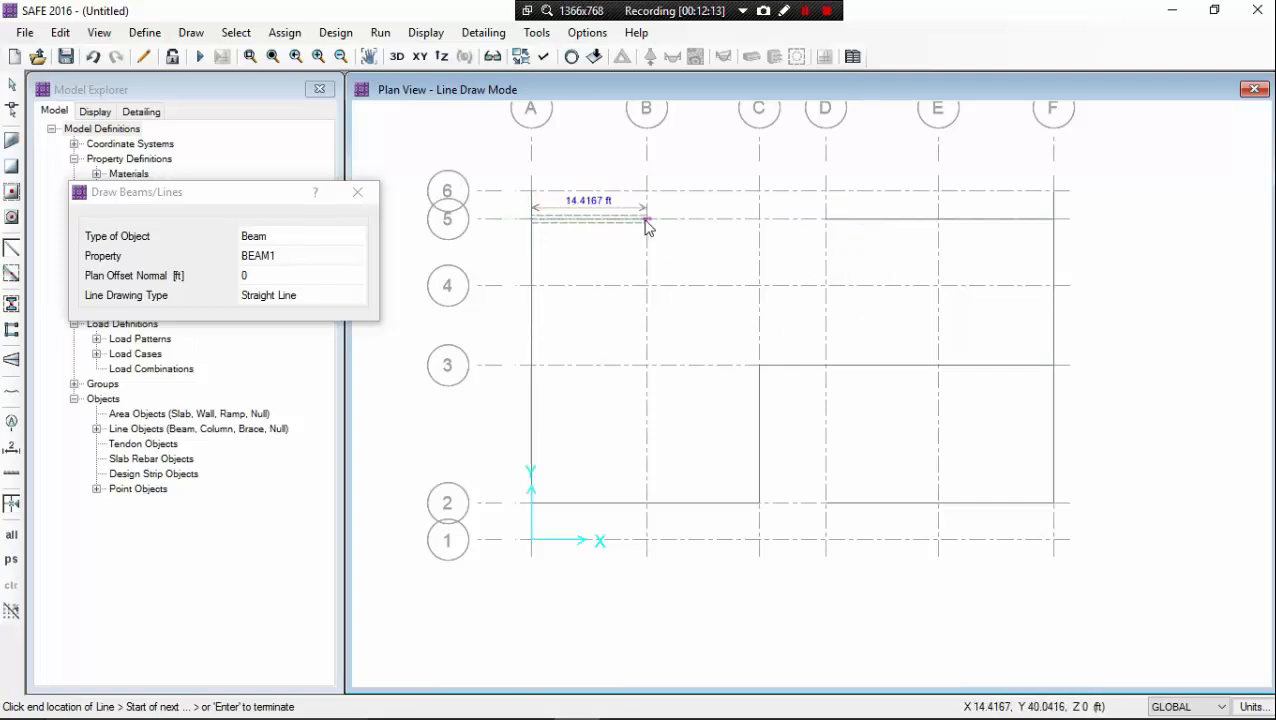
pyautogui.click(647, 220)
pyautogui.click(757, 220)
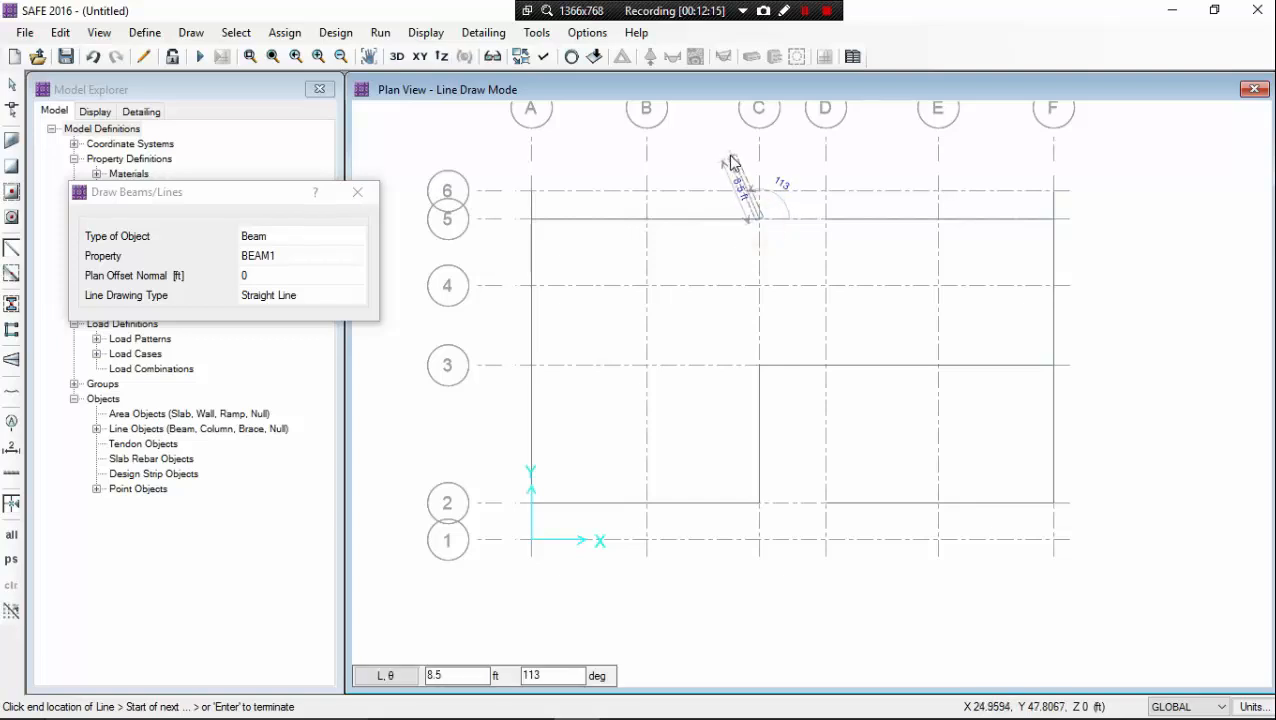
pyautogui.press('Return')
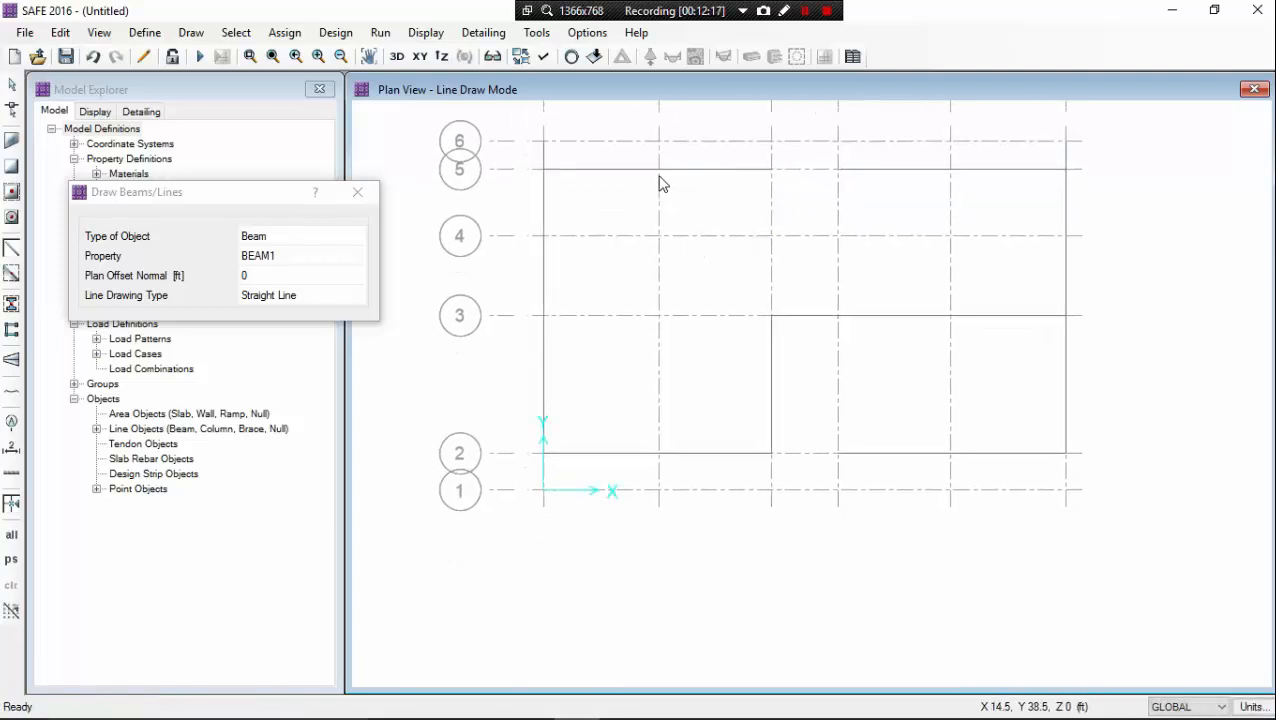
# - Draw beams along grid line B from grid 5 through 3 to 2, and along grid line D from grid 4 through 3 to 2
pyautogui.click(656, 170)
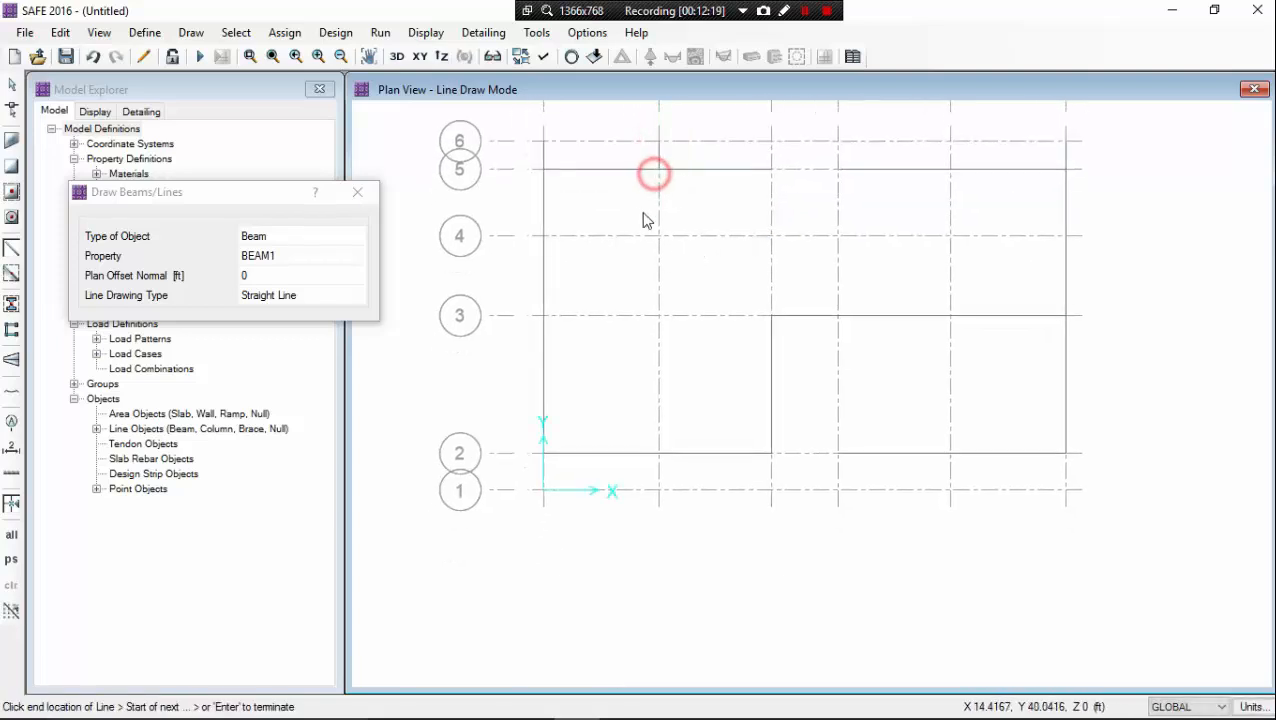
pyautogui.click(658, 316)
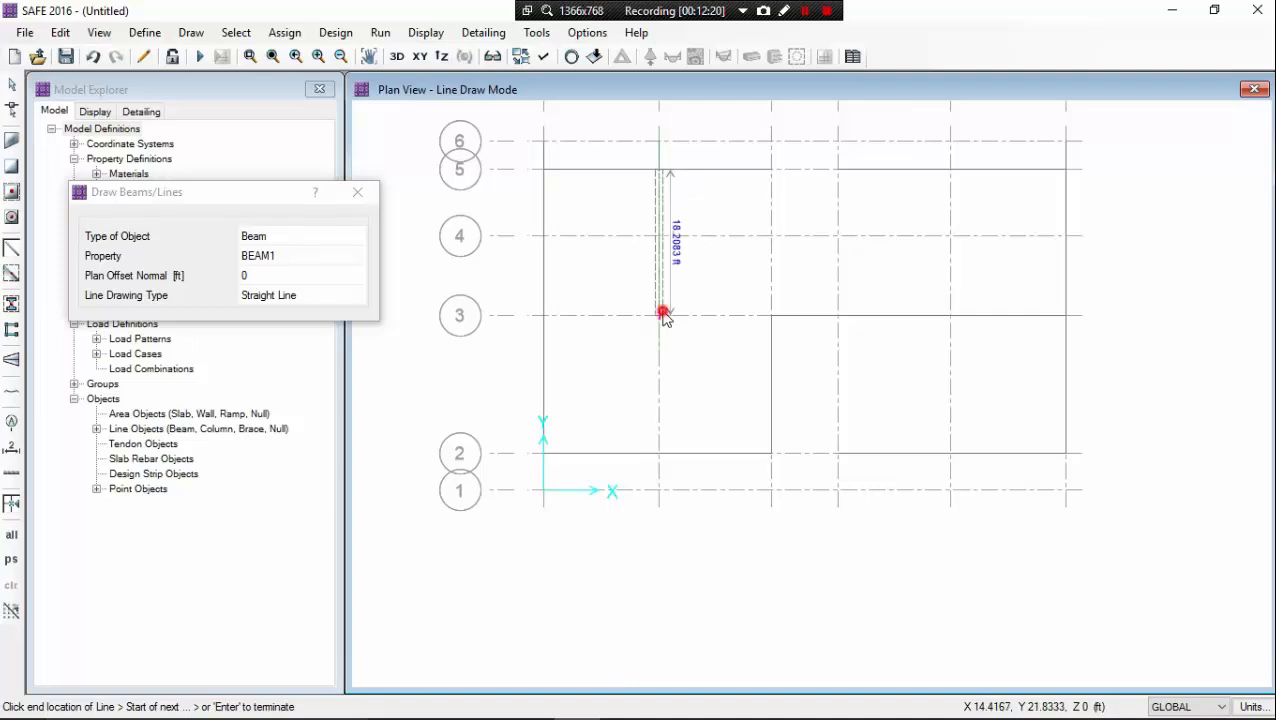
pyautogui.click(655, 458)
pyautogui.press('Return')
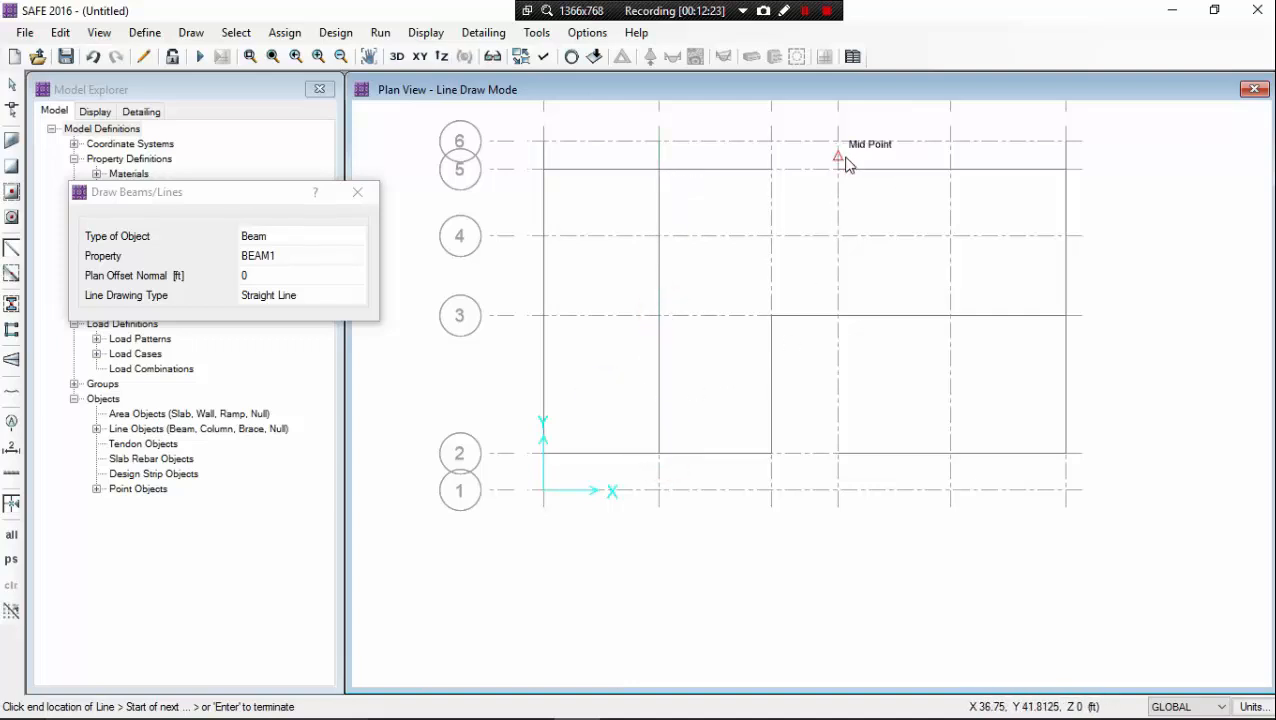
pyautogui.click(841, 240)
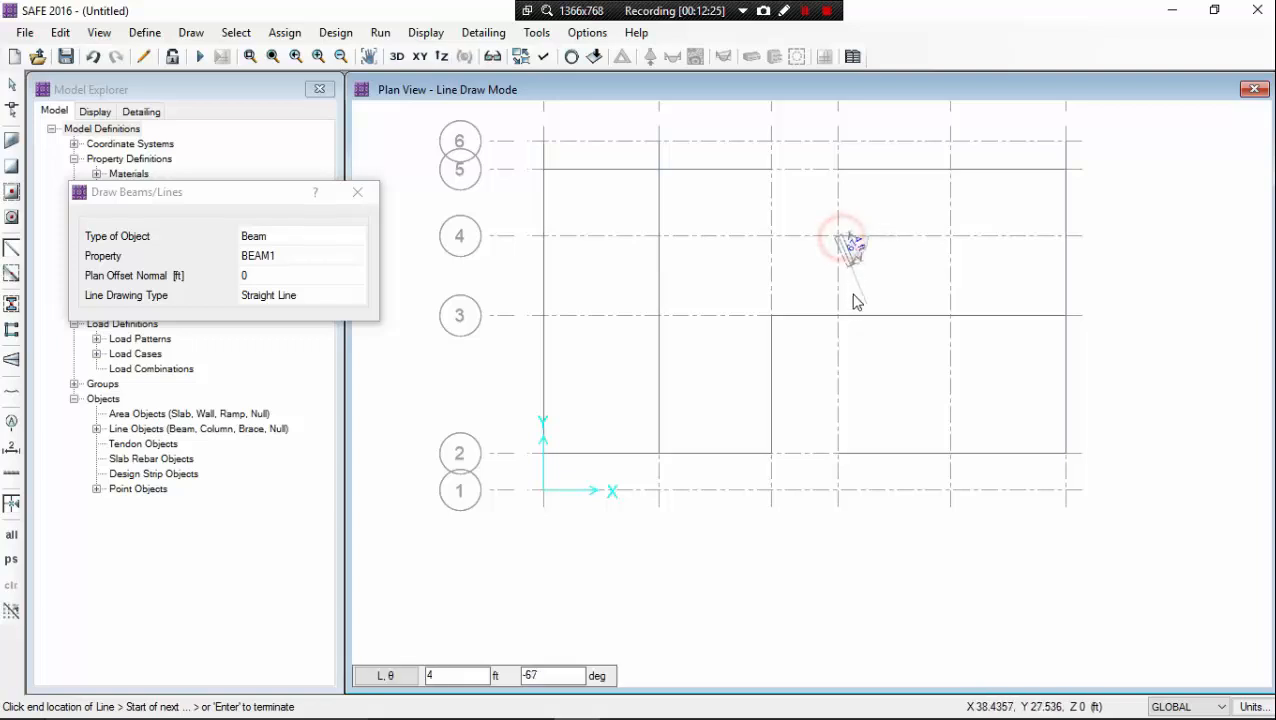
pyautogui.click(841, 318)
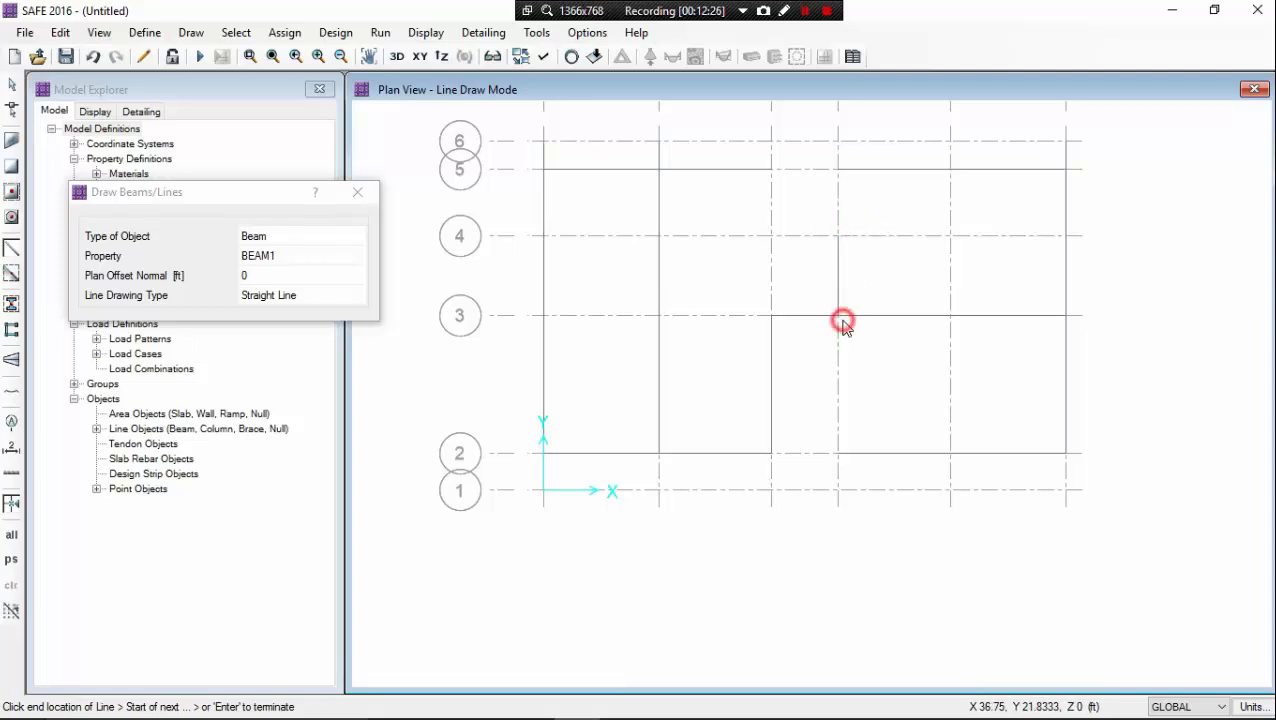
pyautogui.click(839, 452)
pyautogui.rightClick(795, 397)
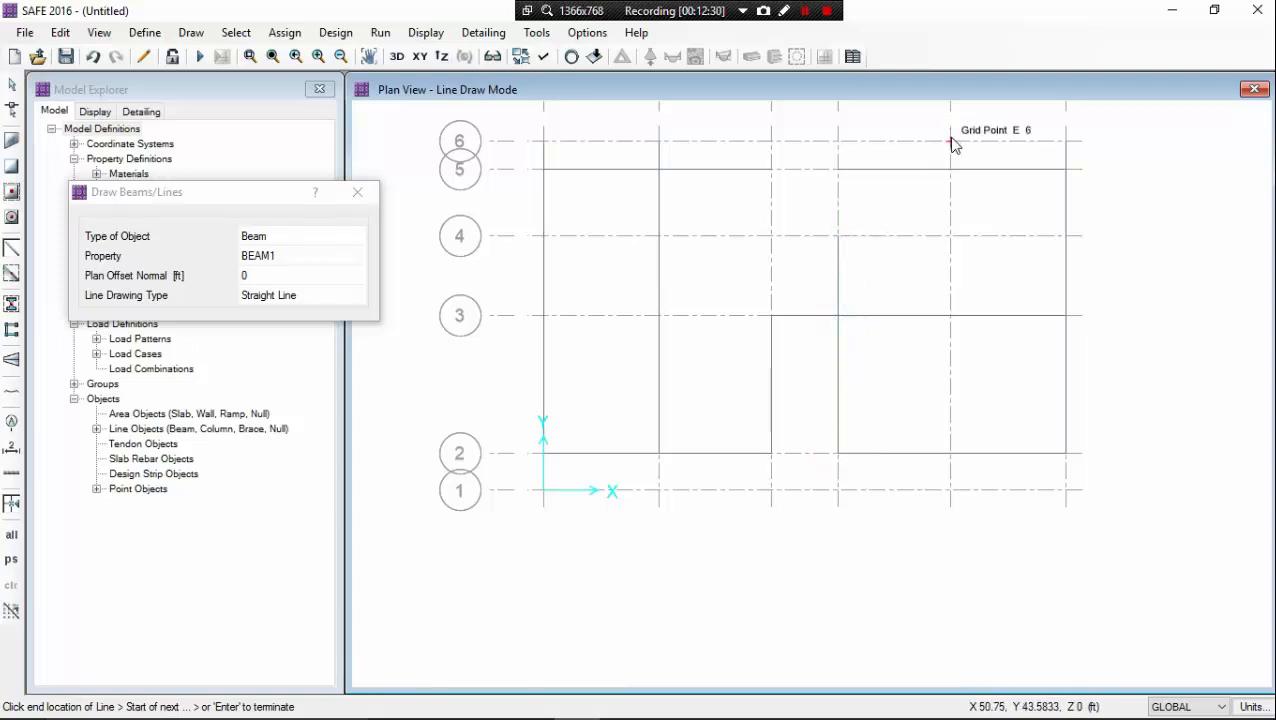
# - Draw beams along grid line E from grid 6 through grids 5 and 3 to grid 2
pyautogui.click(951, 138)
pyautogui.click(952, 171)
pyautogui.click(951, 316)
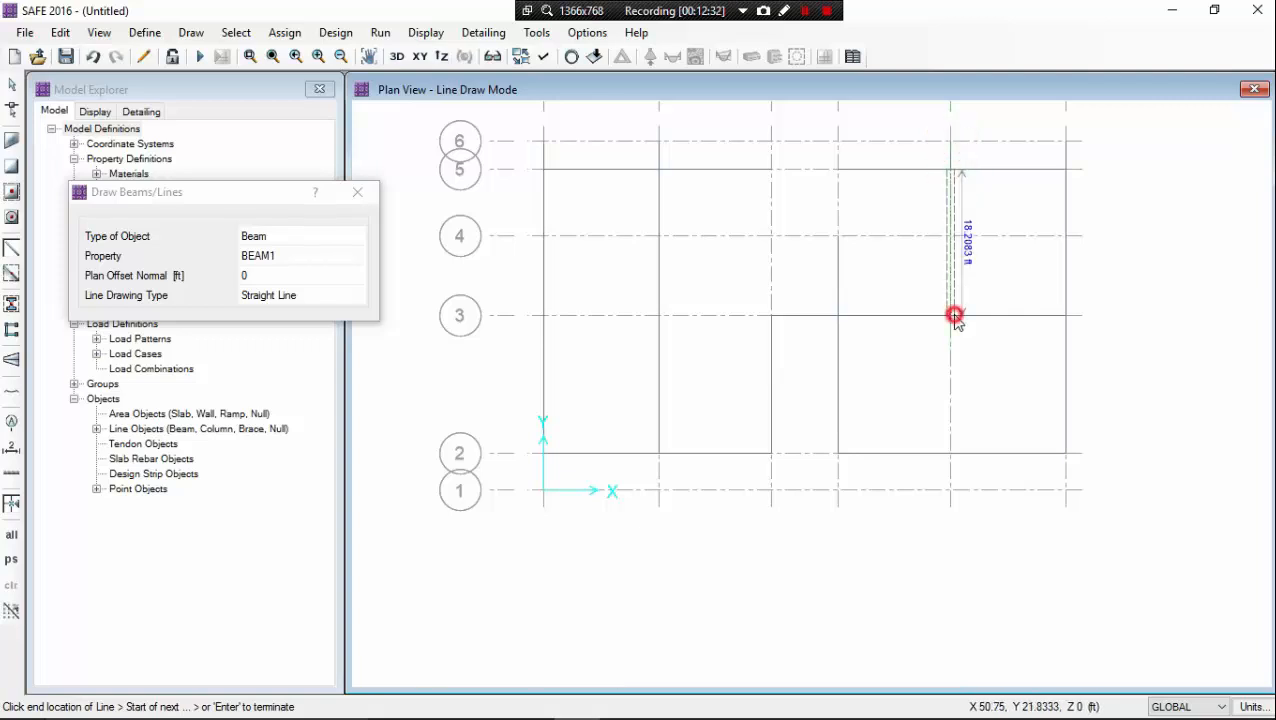
pyautogui.click(951, 453)
pyautogui.rightClick(911, 401)
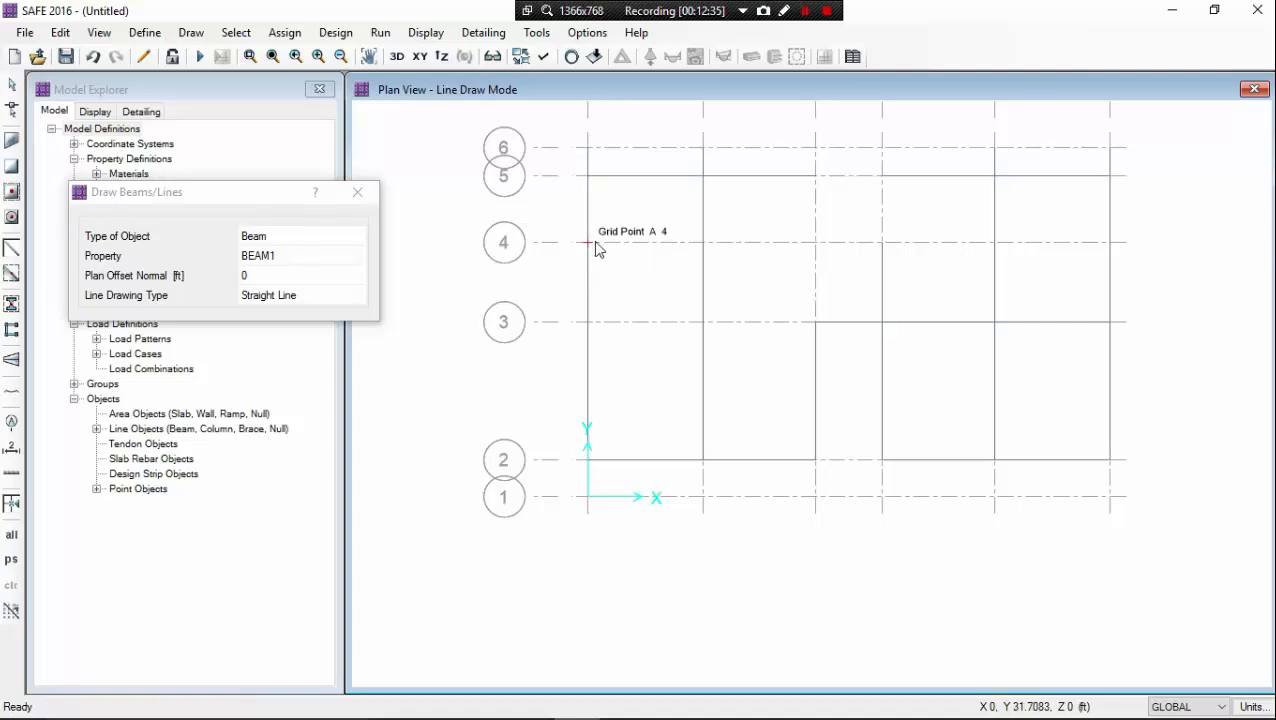
# - Draw beams along grid line 3 from A through B to C, continuing along grid line C to grid 4
pyautogui.click(589, 323)
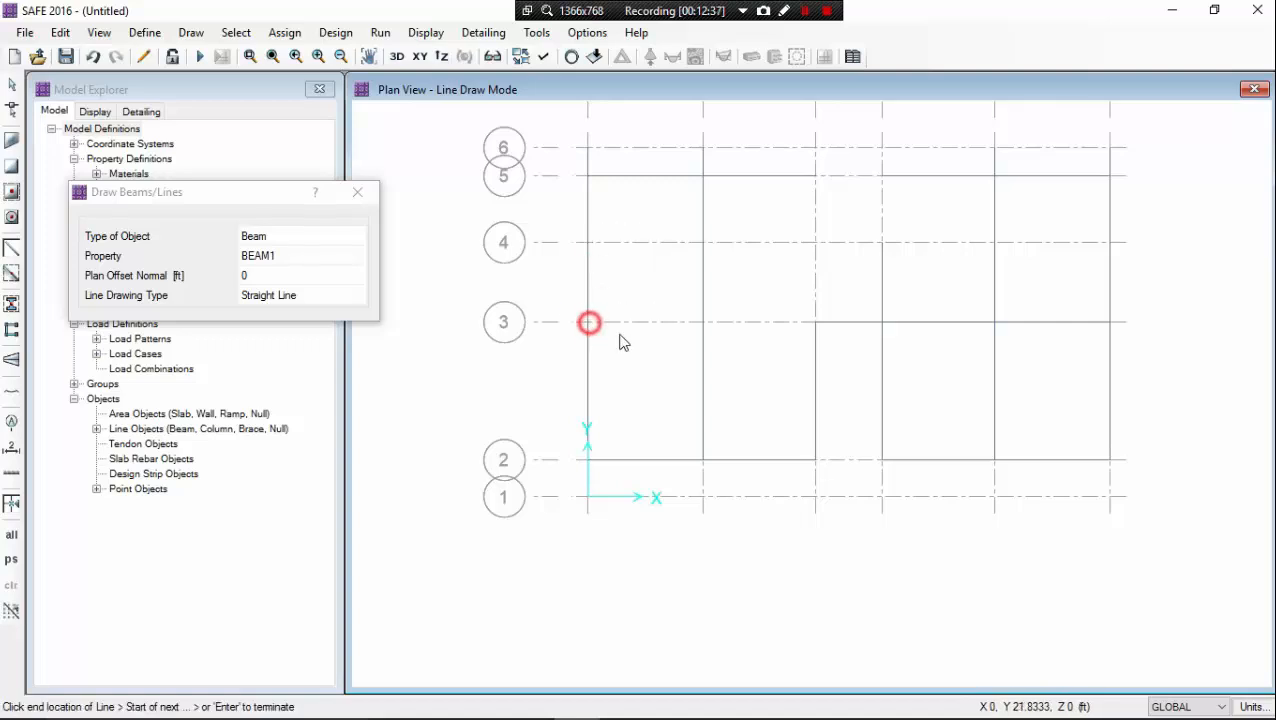
pyautogui.click(705, 324)
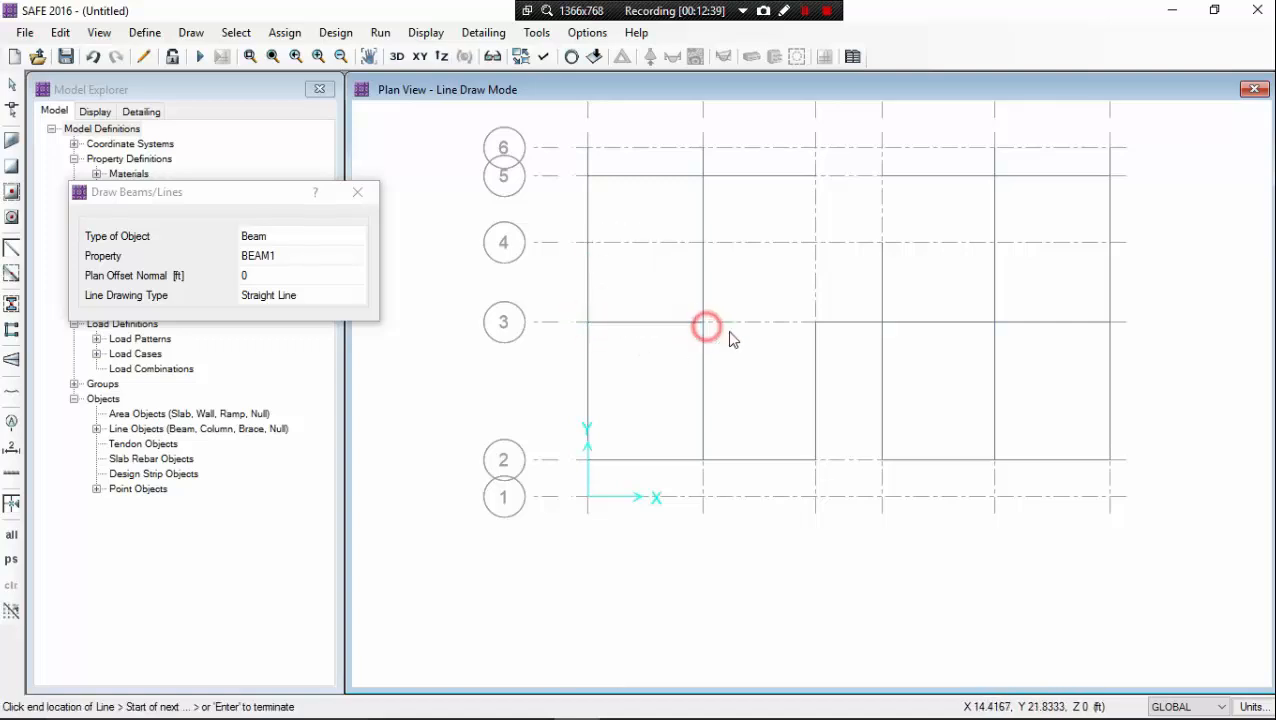
pyautogui.click(815, 324)
pyautogui.click(815, 242)
pyautogui.rightClick(740, 199)
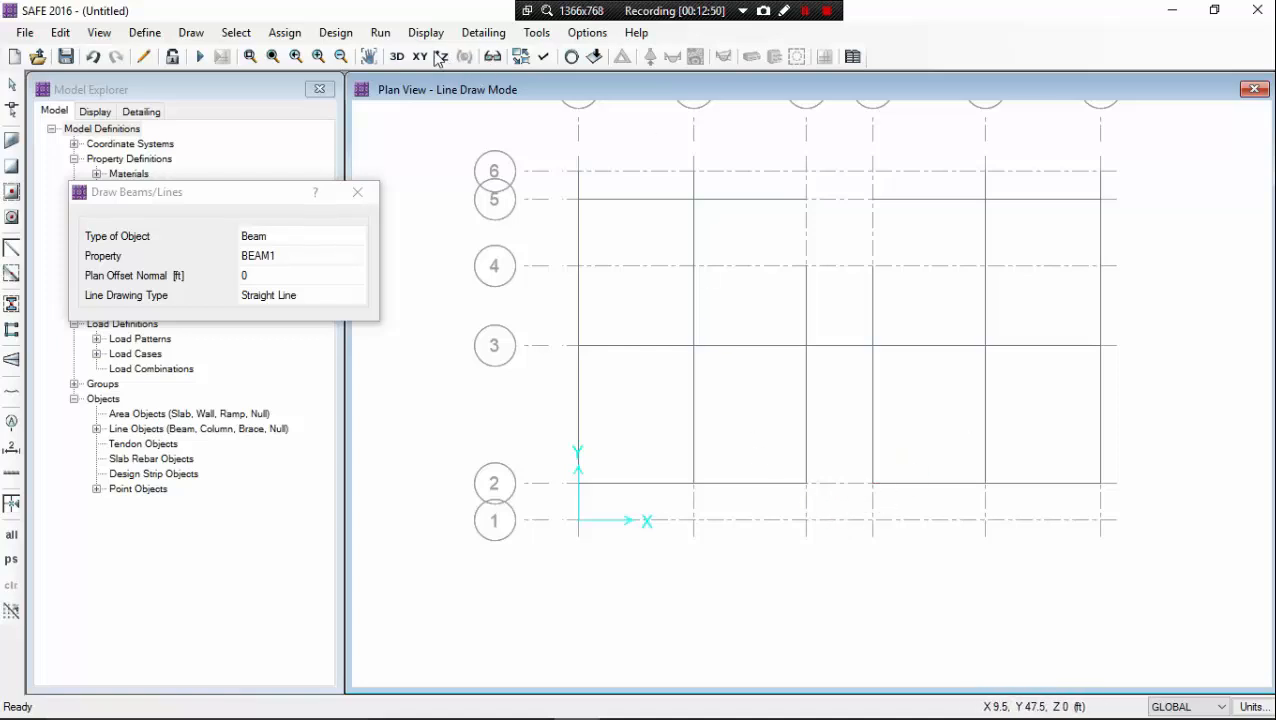
# - Inspect the drawn beams in the 3D view and return to the plan view
pyautogui.click(397, 56)
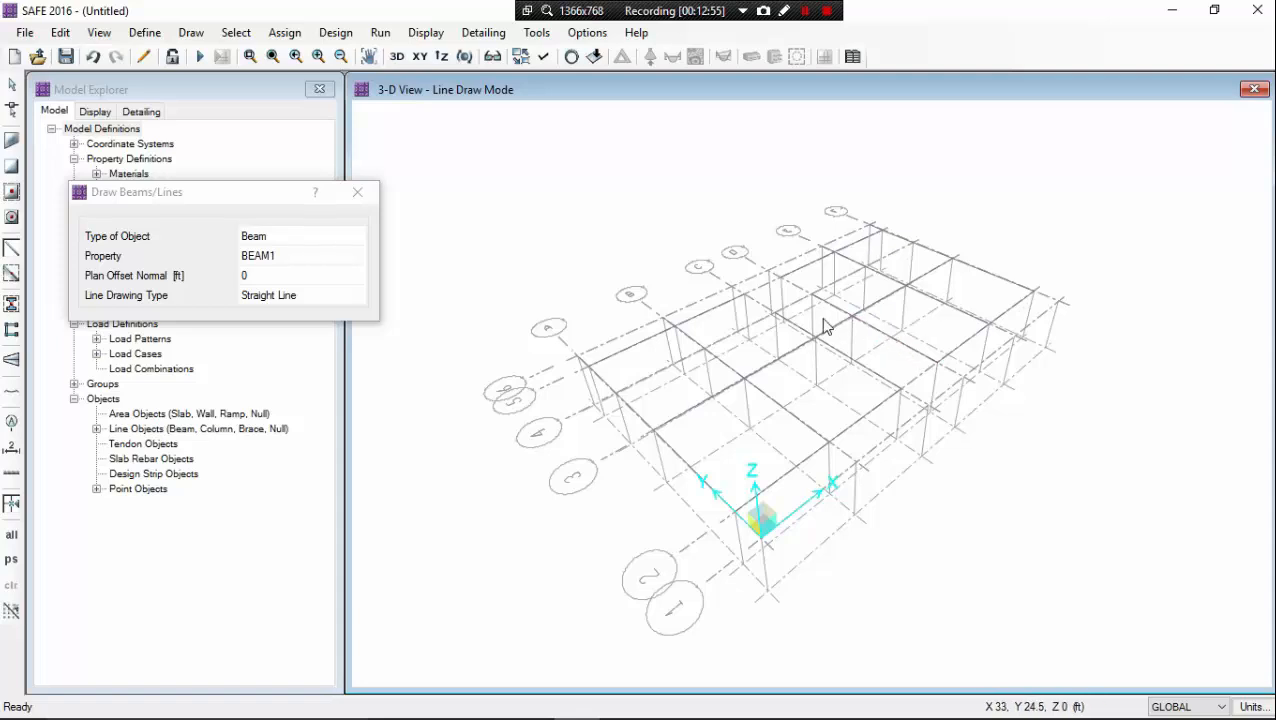
pyautogui.click(420, 56)
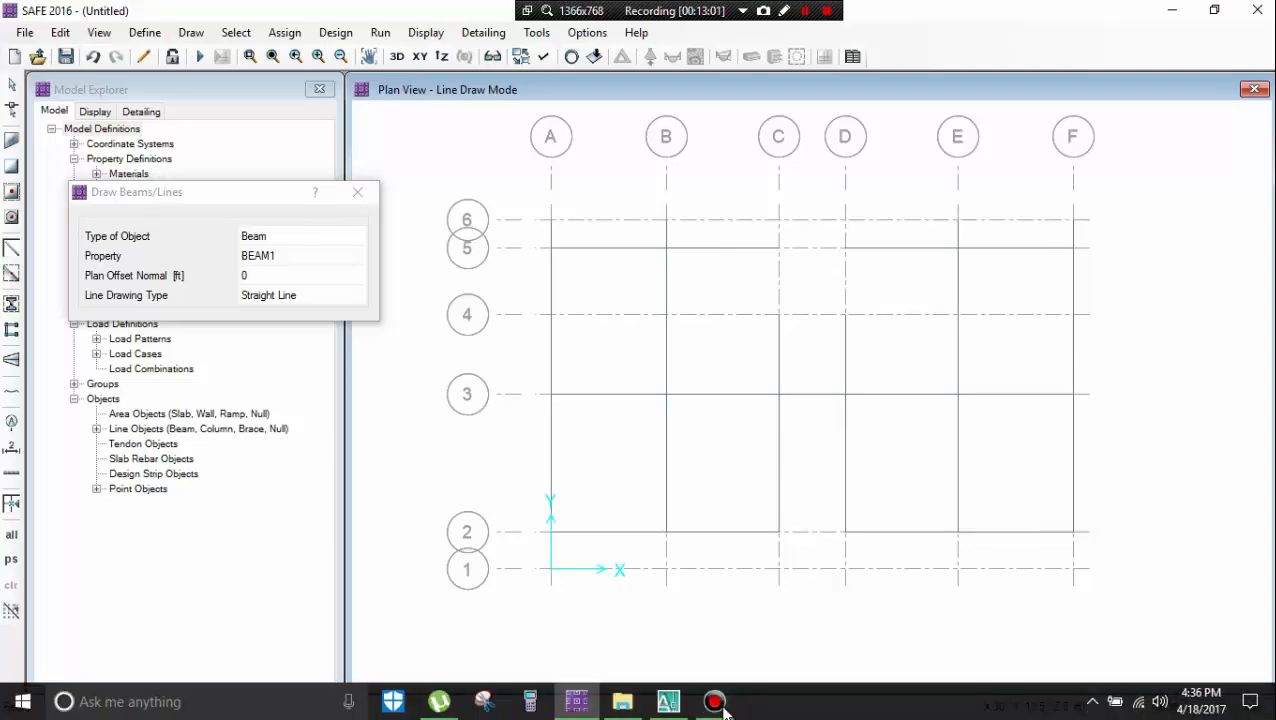
# - Switch to AutoCAD and examine the beam layout plan, checking the beam marks and spans around grids C and D
pyautogui.click(668, 701)
pyautogui.scroll(-10, 661, 432)
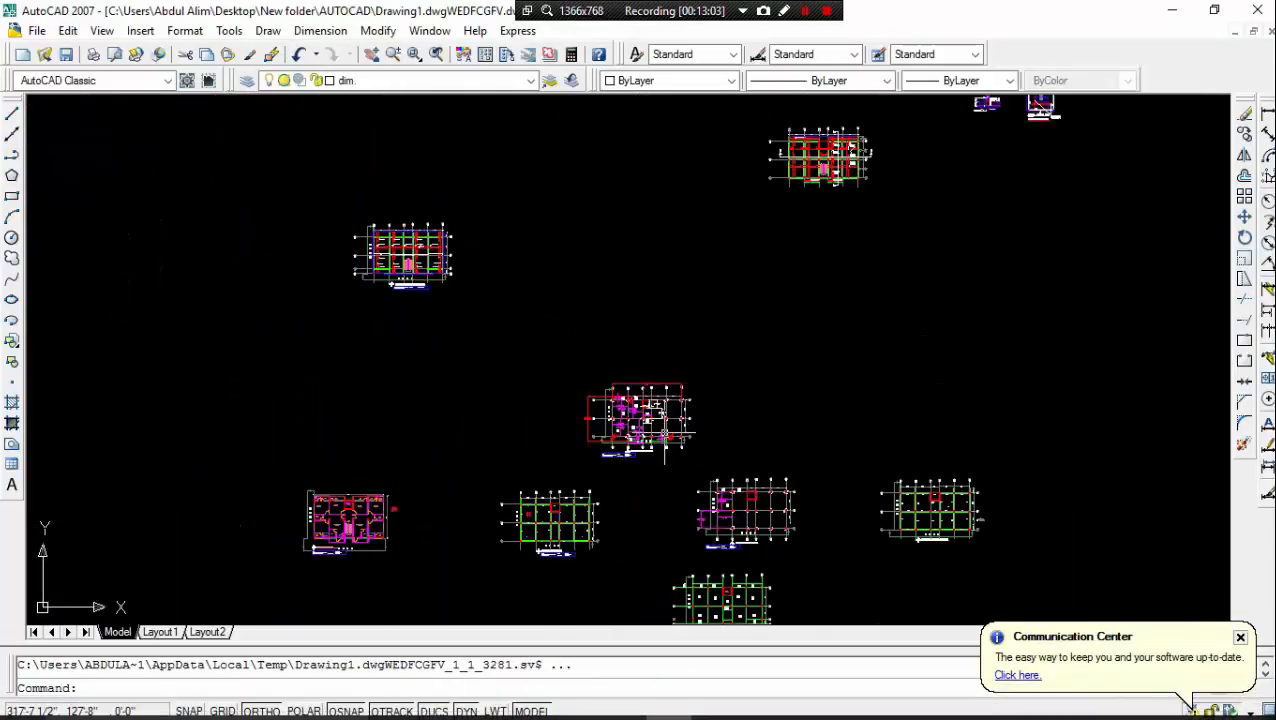
pyautogui.scroll(6, 564, 516)
pyautogui.moveTo(564, 516); pyautogui.dragTo(703, 348, button='middle')
pyautogui.scroll(2, 657, 390)
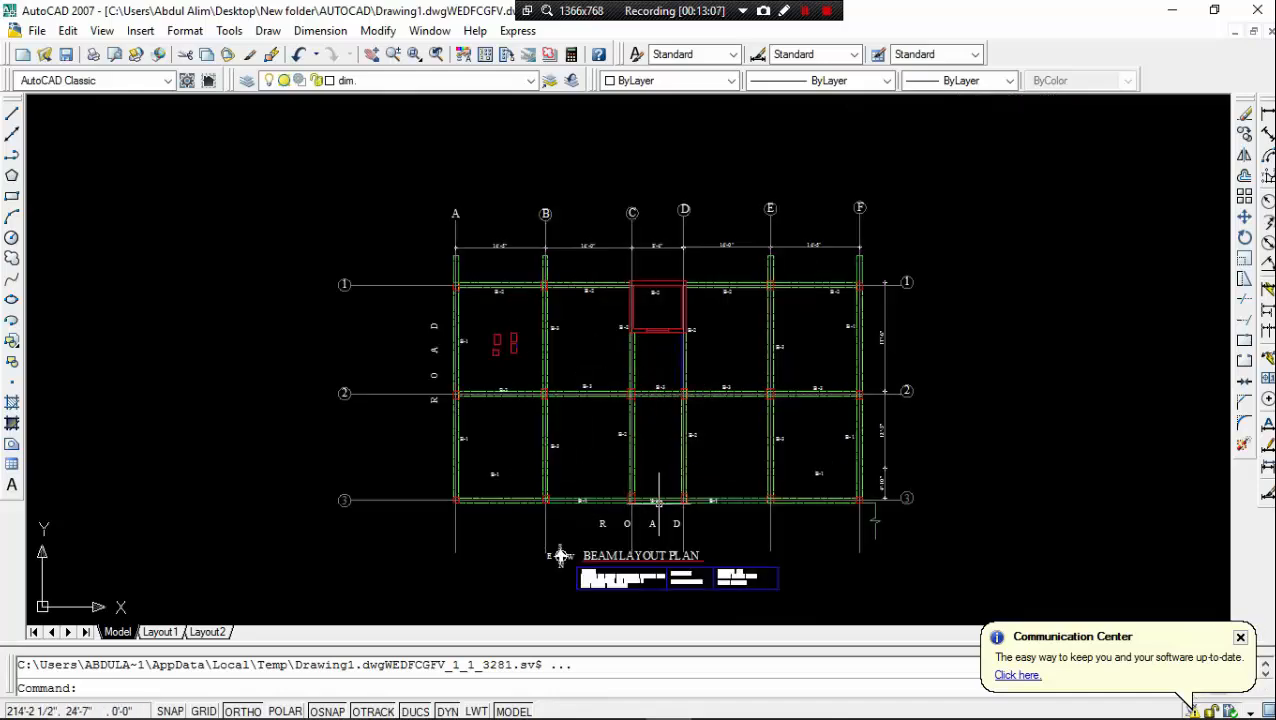
pyautogui.scroll(4, 642, 485)
pyautogui.scroll(-3, 644, 474)
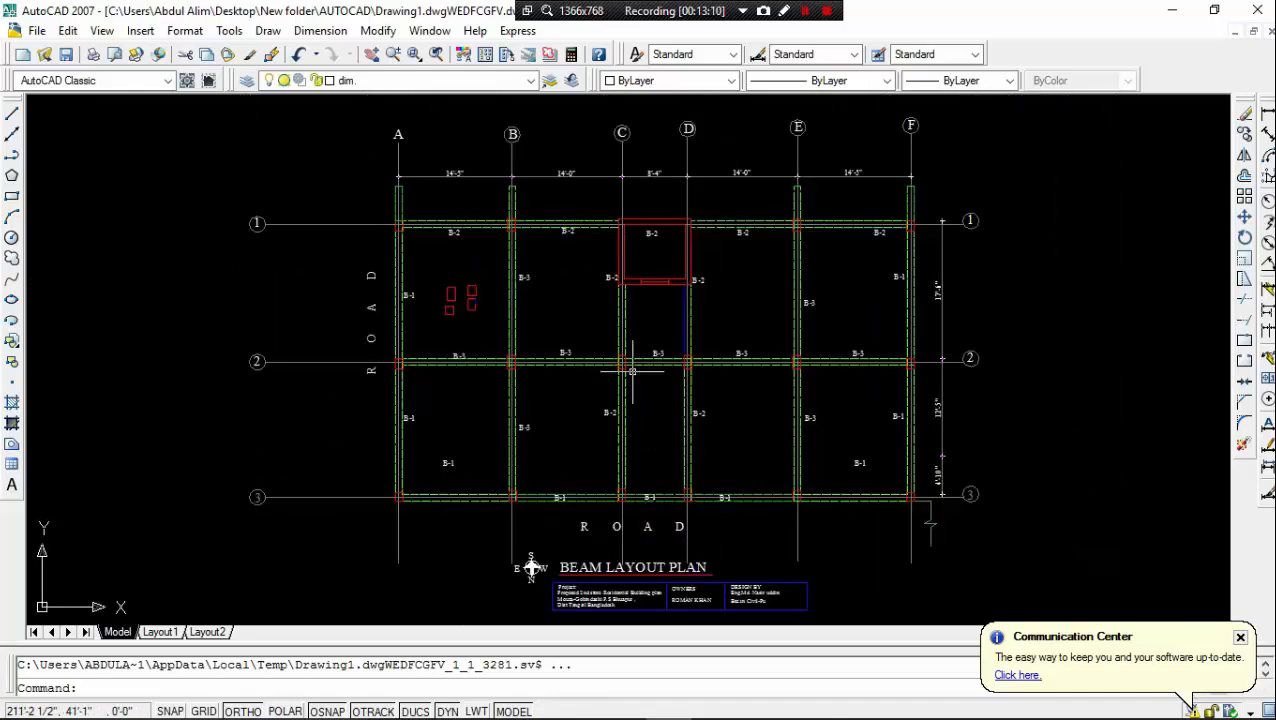
pyautogui.scroll(3, 655, 441)
pyautogui.scroll(-6, 608, 524)
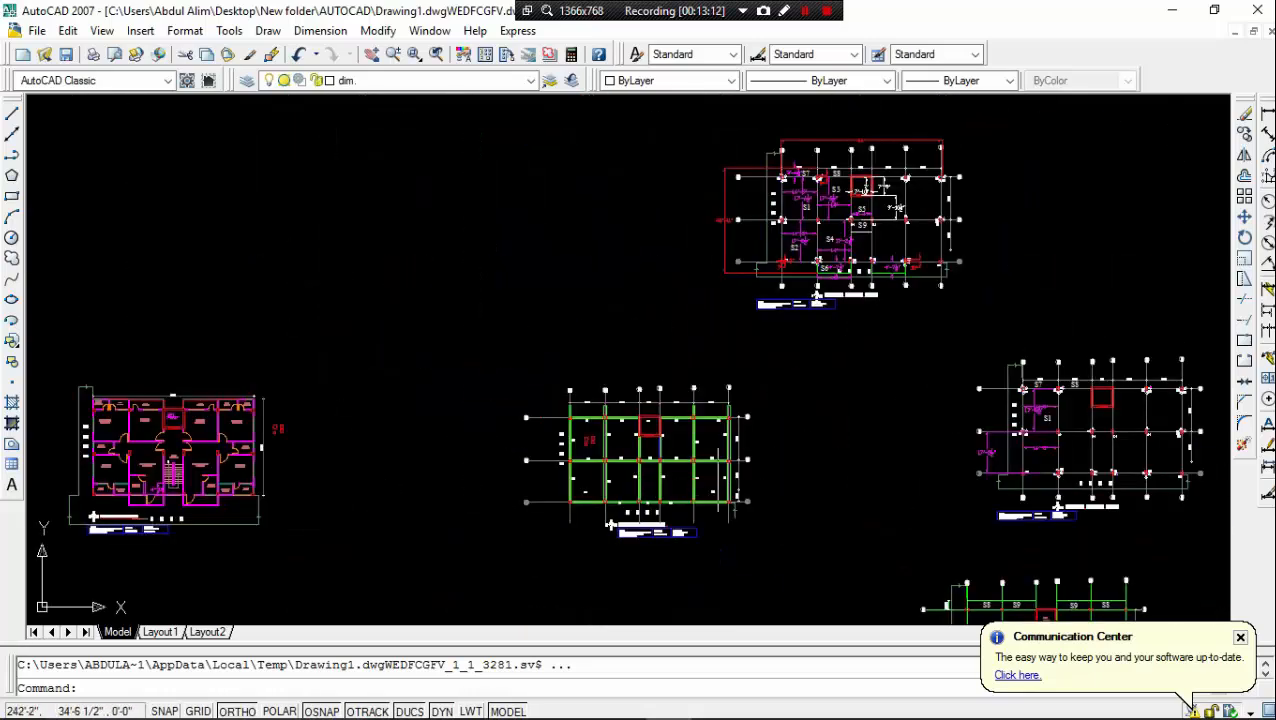
pyautogui.moveTo(608, 524); pyautogui.dragTo(490, 389, button='middle')
pyautogui.scroll(5, 538, 430)
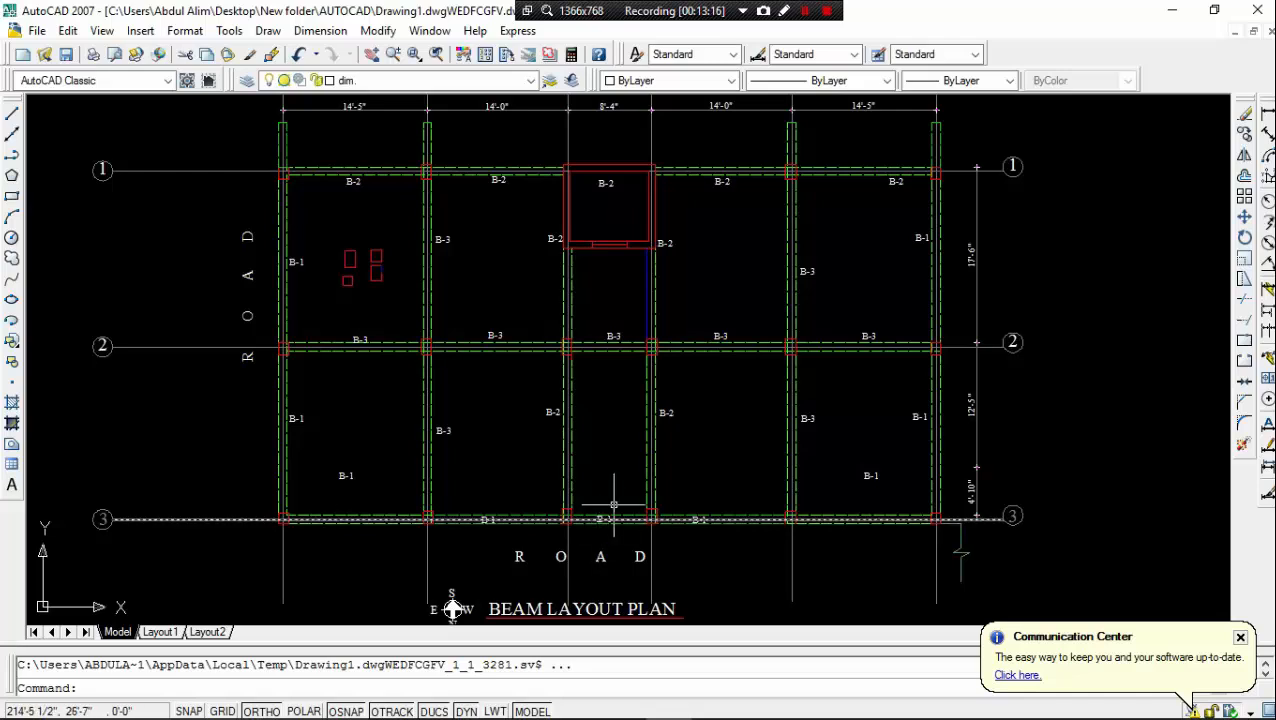
# - View the whole beam layout plan, switch back to SAFE and end the beam drawing
pyautogui.scroll(-2, 594, 360)
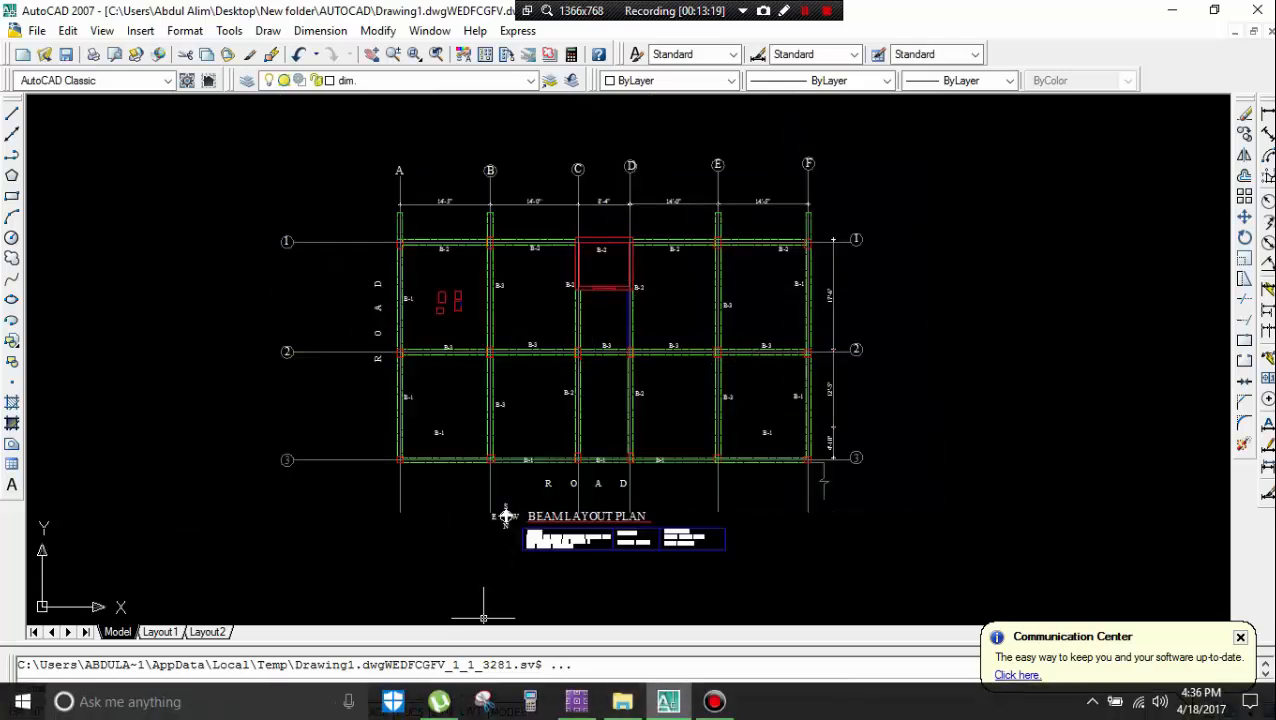
pyautogui.click(677, 705)
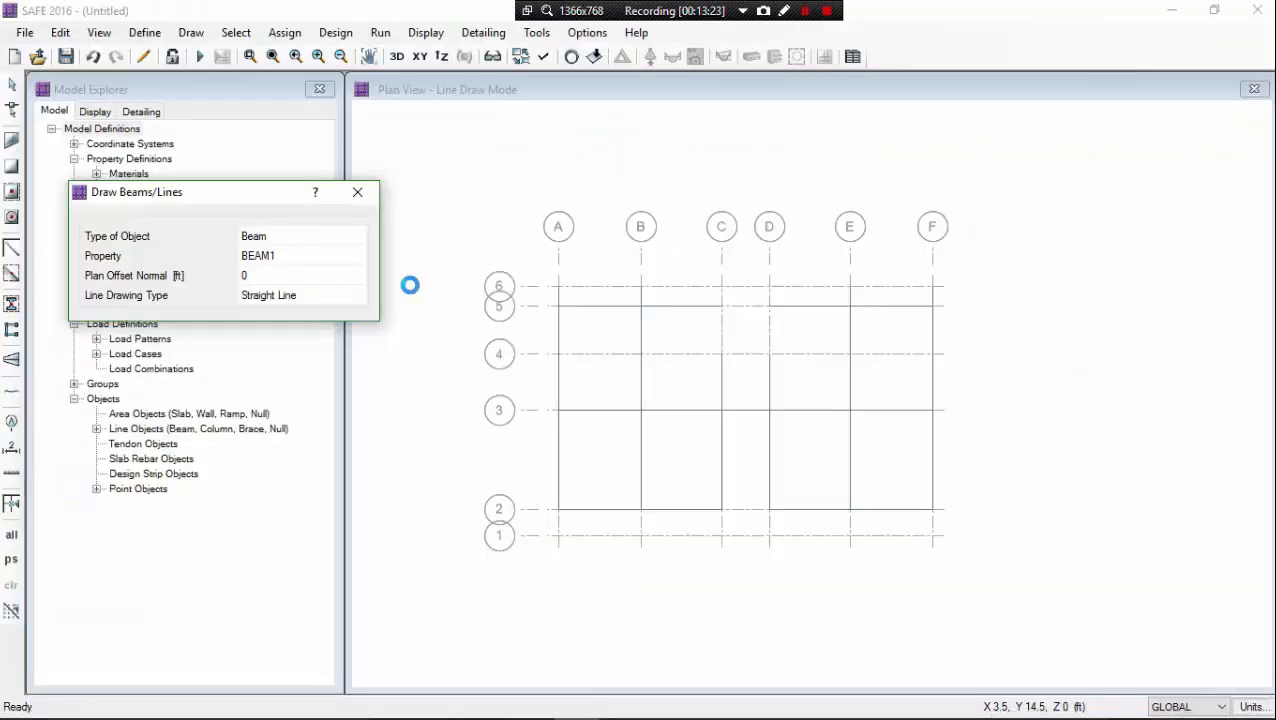
pyautogui.click(358, 193)
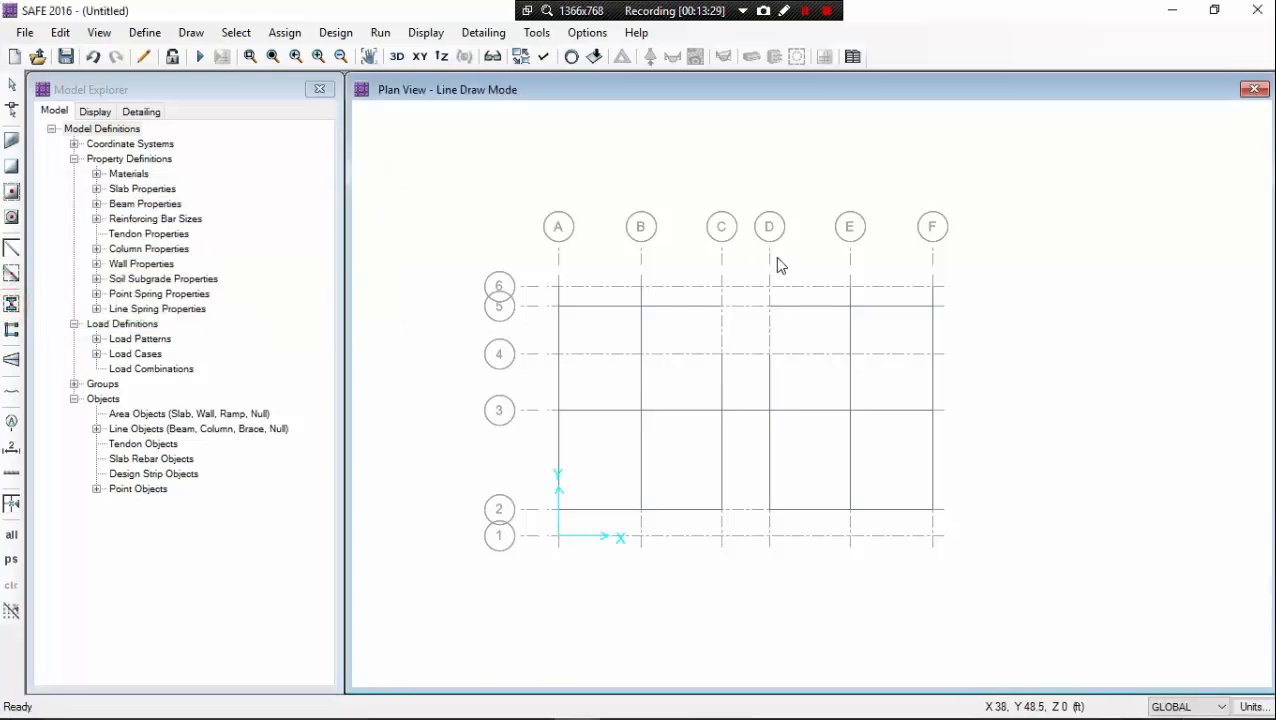
# - Place columns with property C1 below at grid points F2 and A2
pyautogui.click(11, 304)
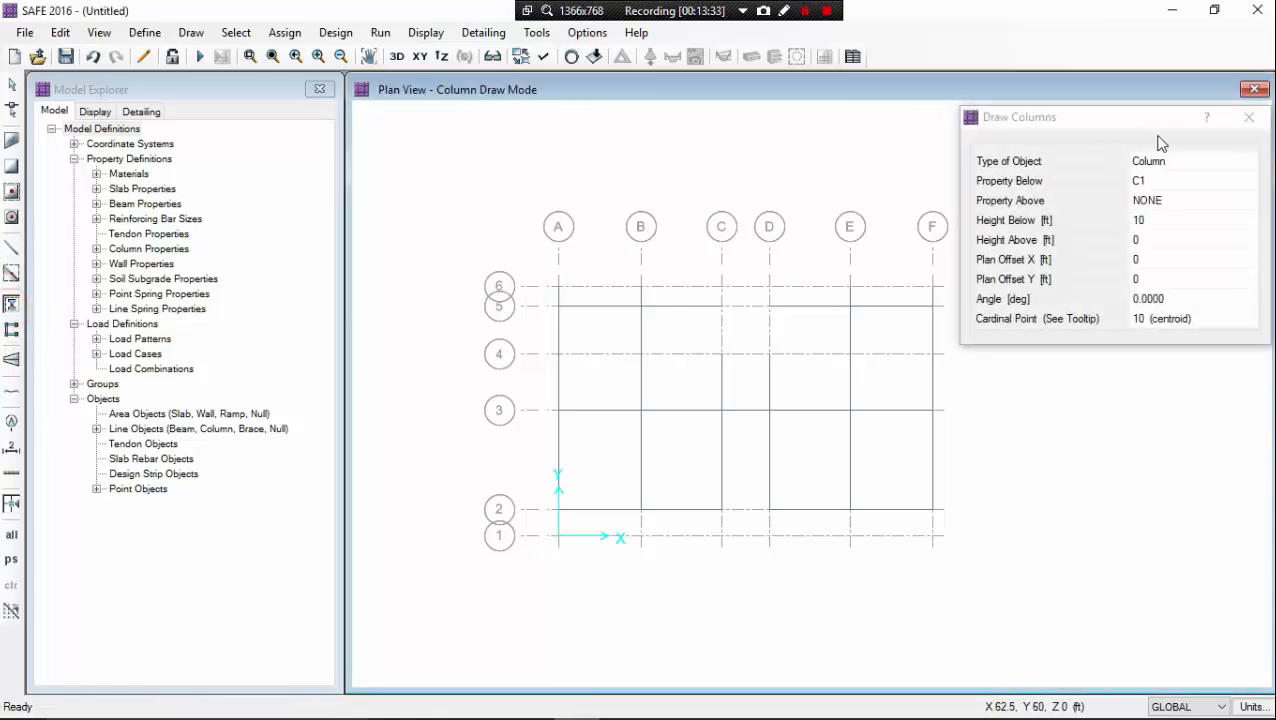
pyautogui.moveTo(1159, 134); pyautogui.dragTo(1147, 124)
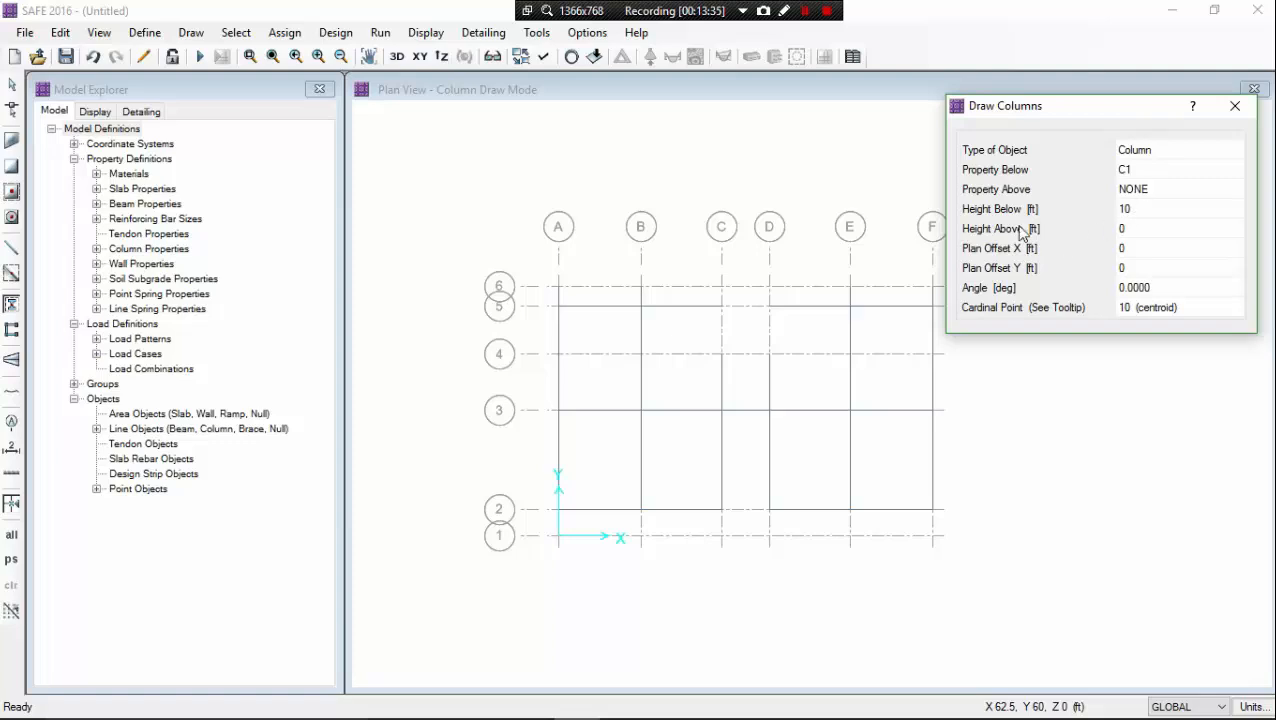
pyautogui.moveTo(1167, 110); pyautogui.dragTo(1262, 103)
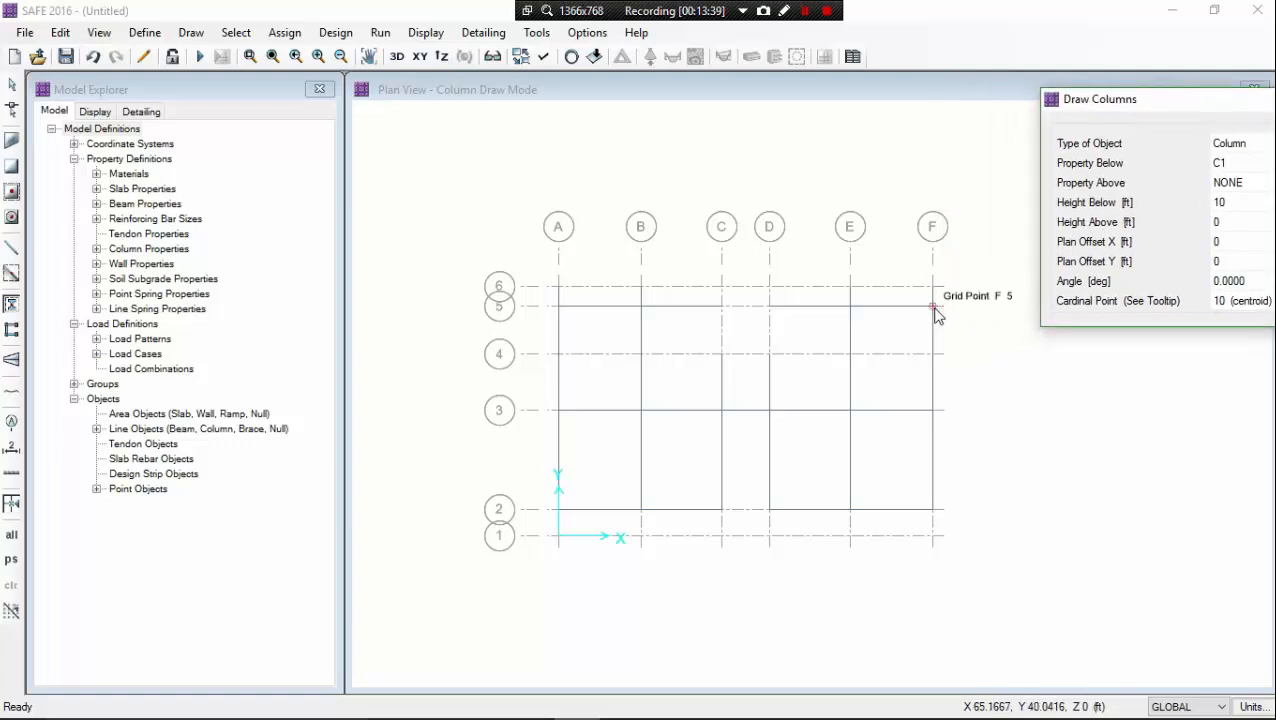
pyautogui.click(932, 509)
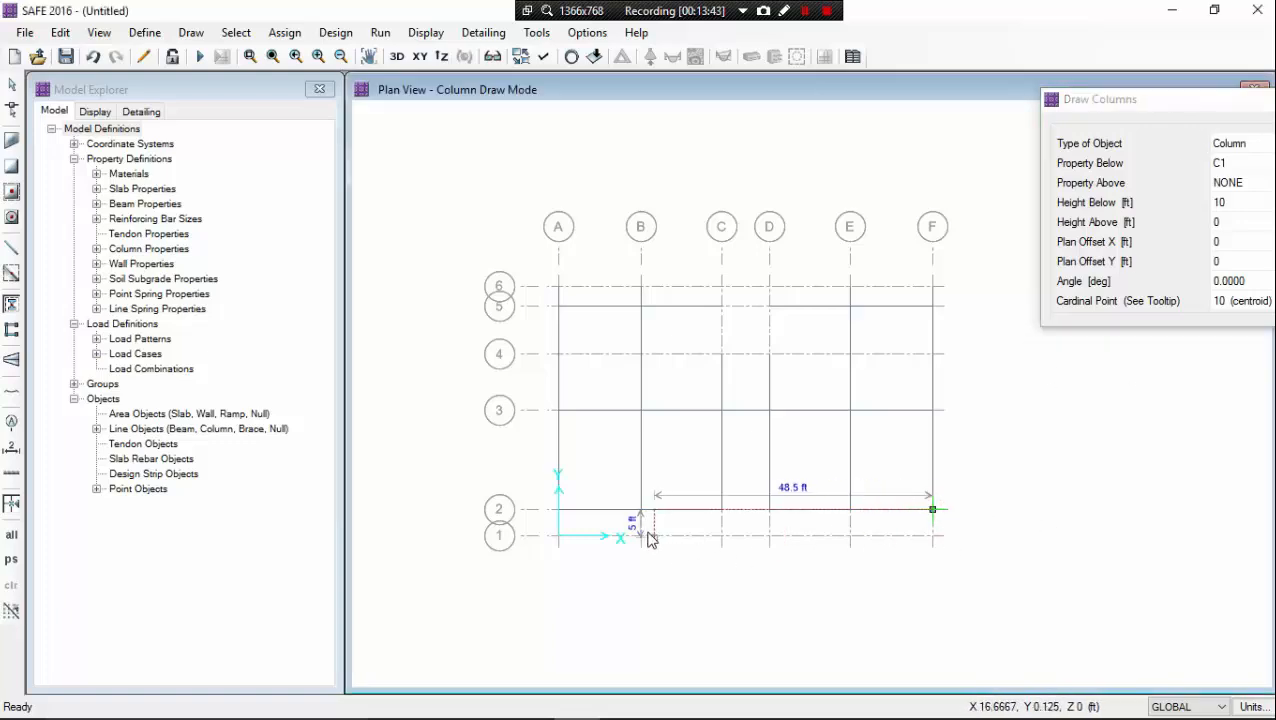
pyautogui.click(562, 512)
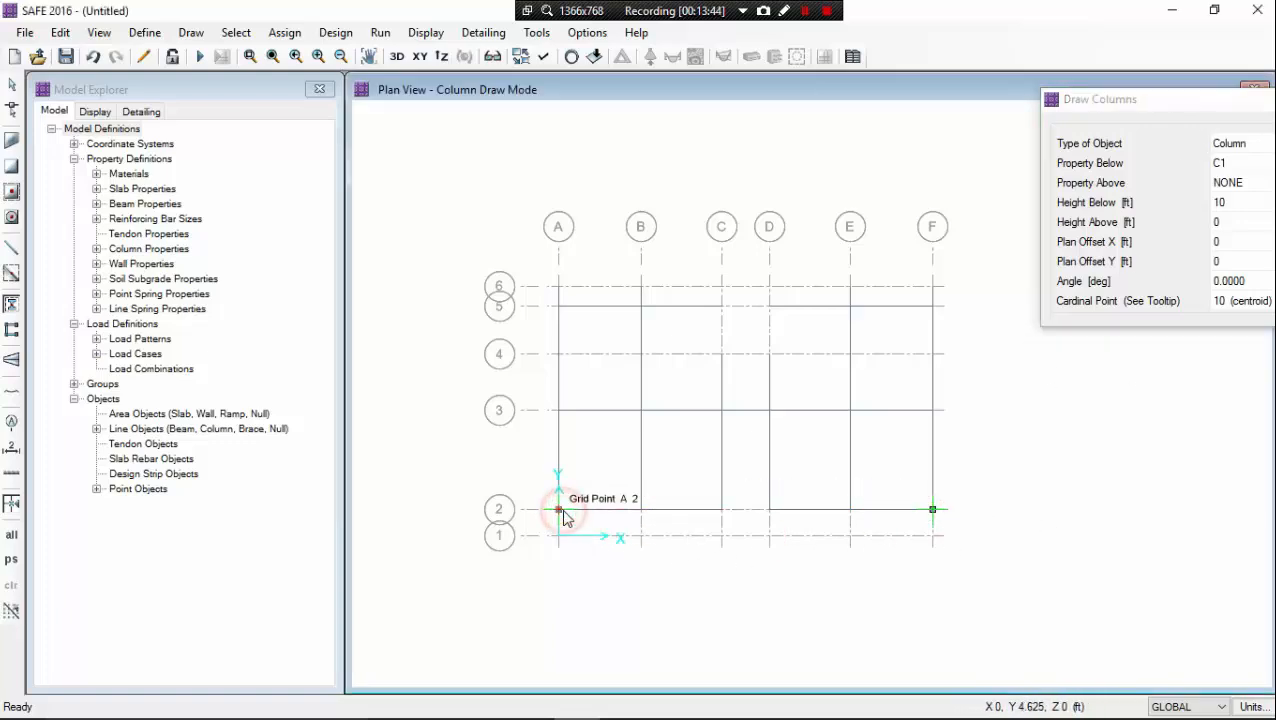
# - Place columns with property C2 below at grid points F3, F5, A5, A3, B2 and E2
pyautogui.click(1267, 143)
pyautogui.click(1182, 108)
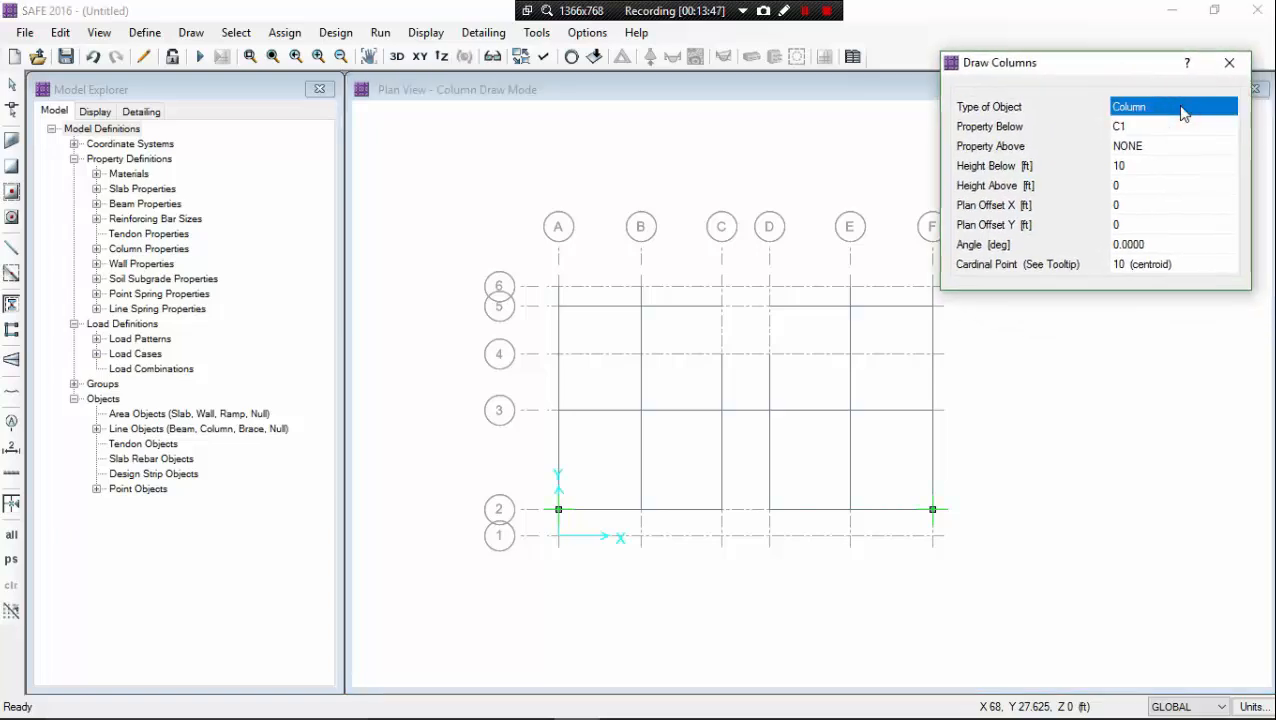
pyautogui.click(1180, 127)
pyautogui.click(1180, 127)
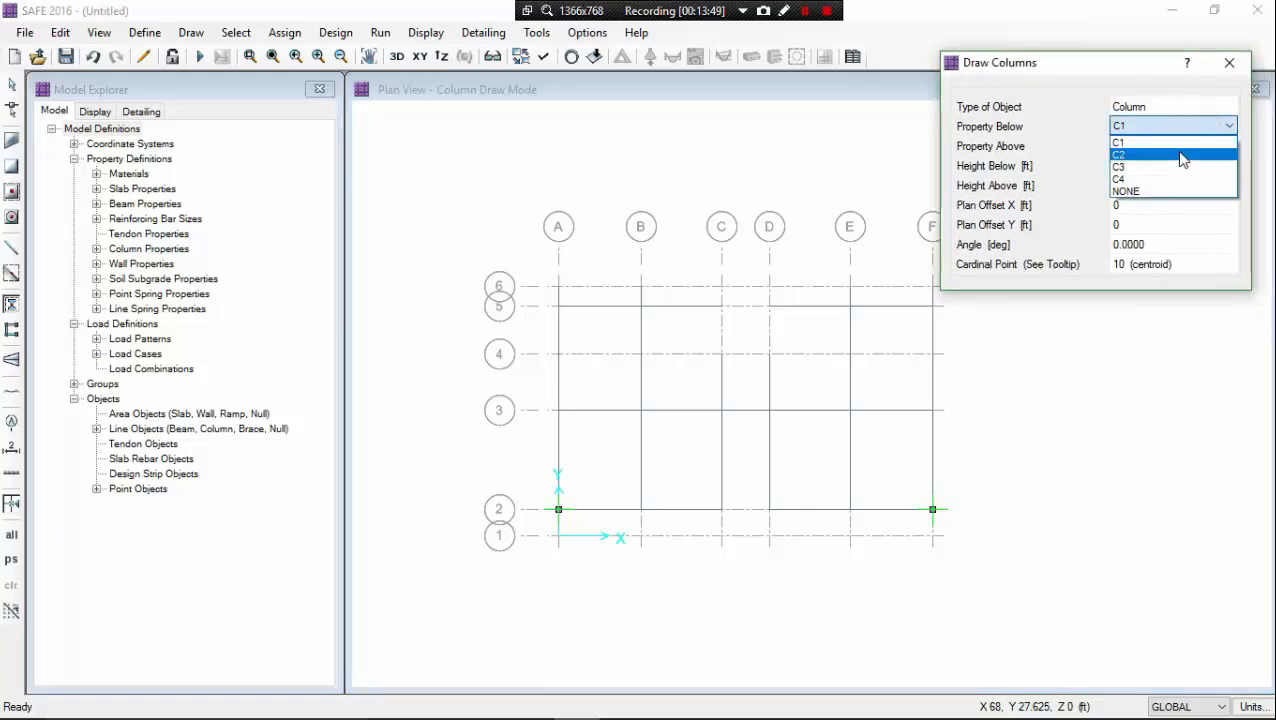
pyautogui.click(1180, 160)
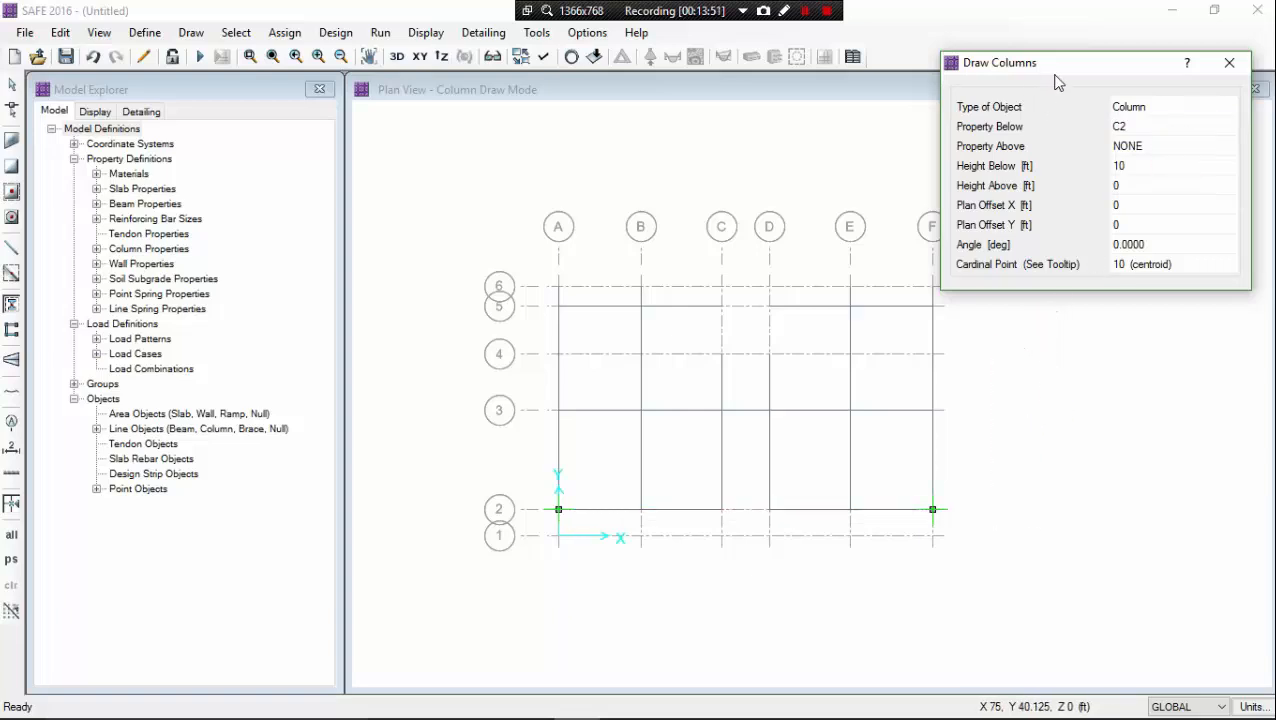
pyautogui.moveTo(1057, 75)
pyautogui.mouseDown()
pyautogui.moveTo(1100, 78)
pyautogui.moveTo(1266, 27)
pyautogui.mouseUp()
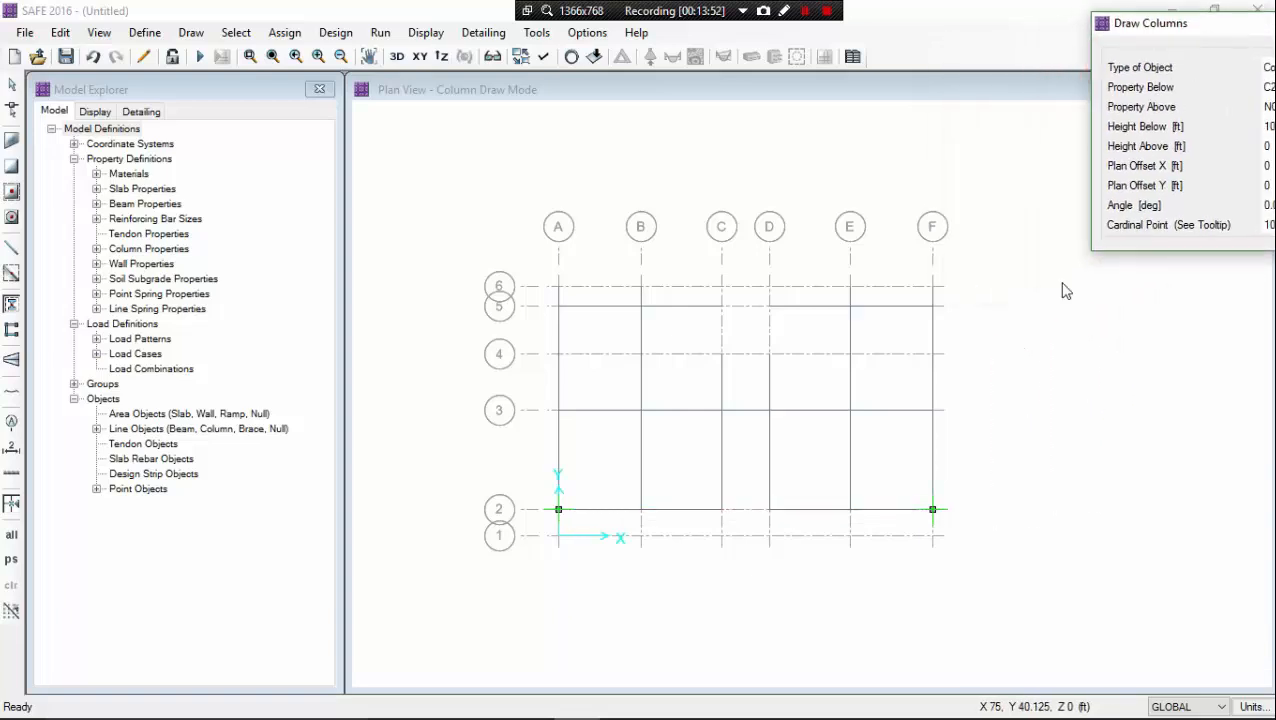
pyautogui.click(937, 413)
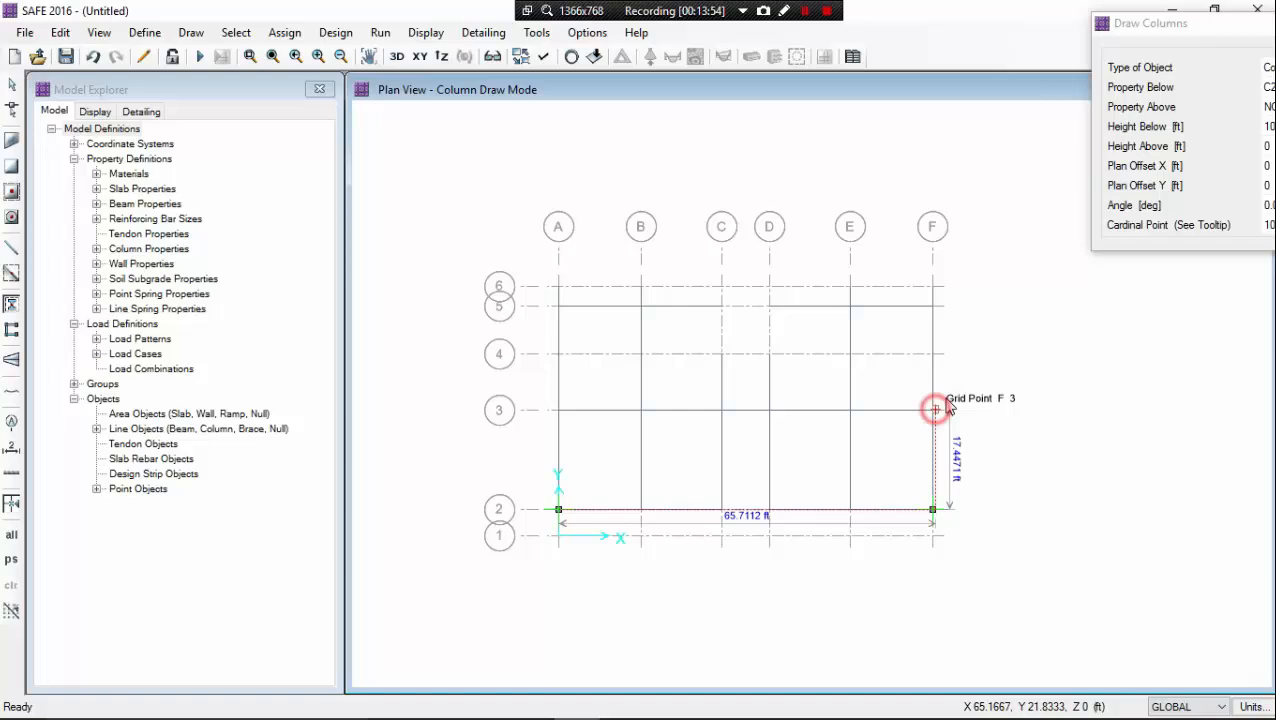
pyautogui.click(934, 310)
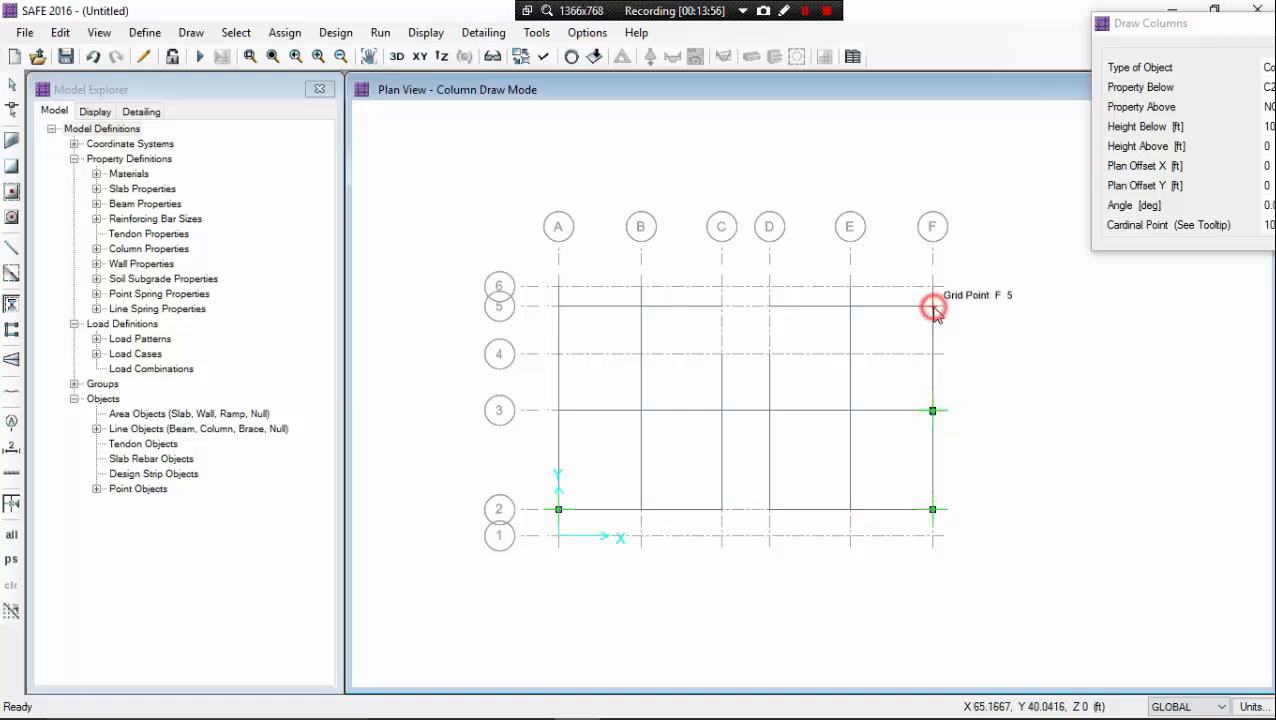
pyautogui.click(559, 307)
pyautogui.click(558, 410)
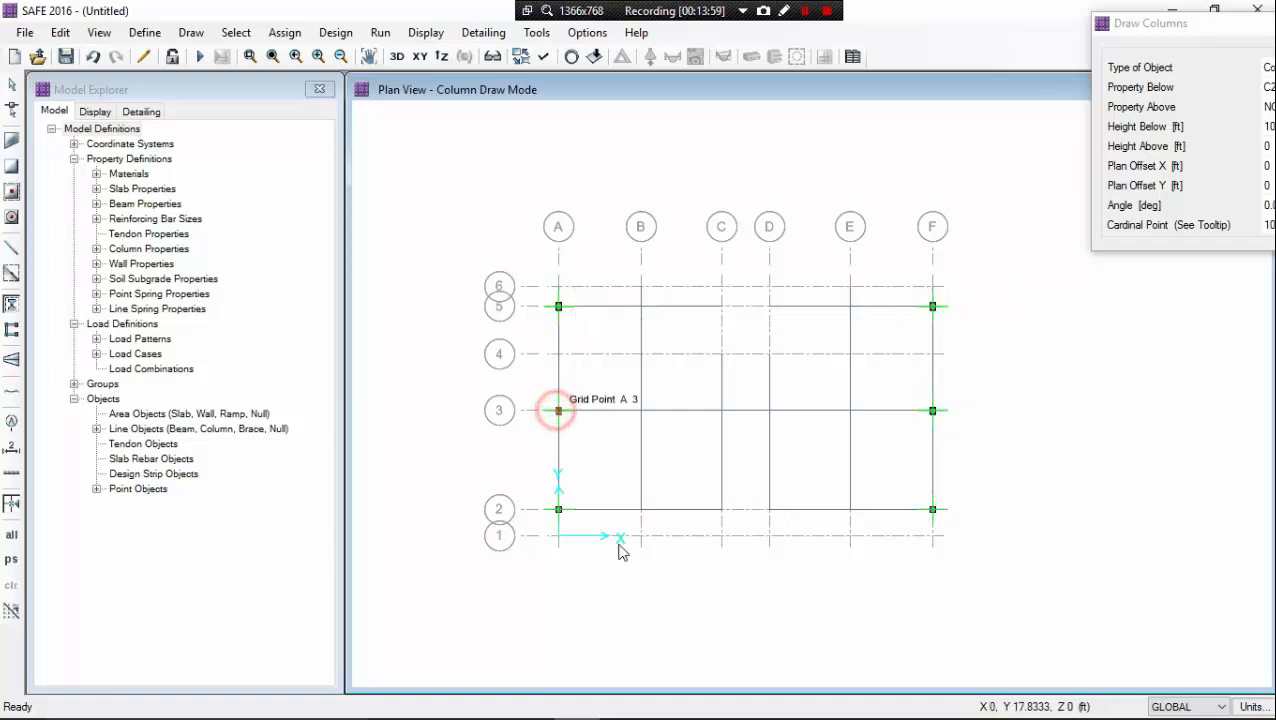
pyautogui.click(642, 512)
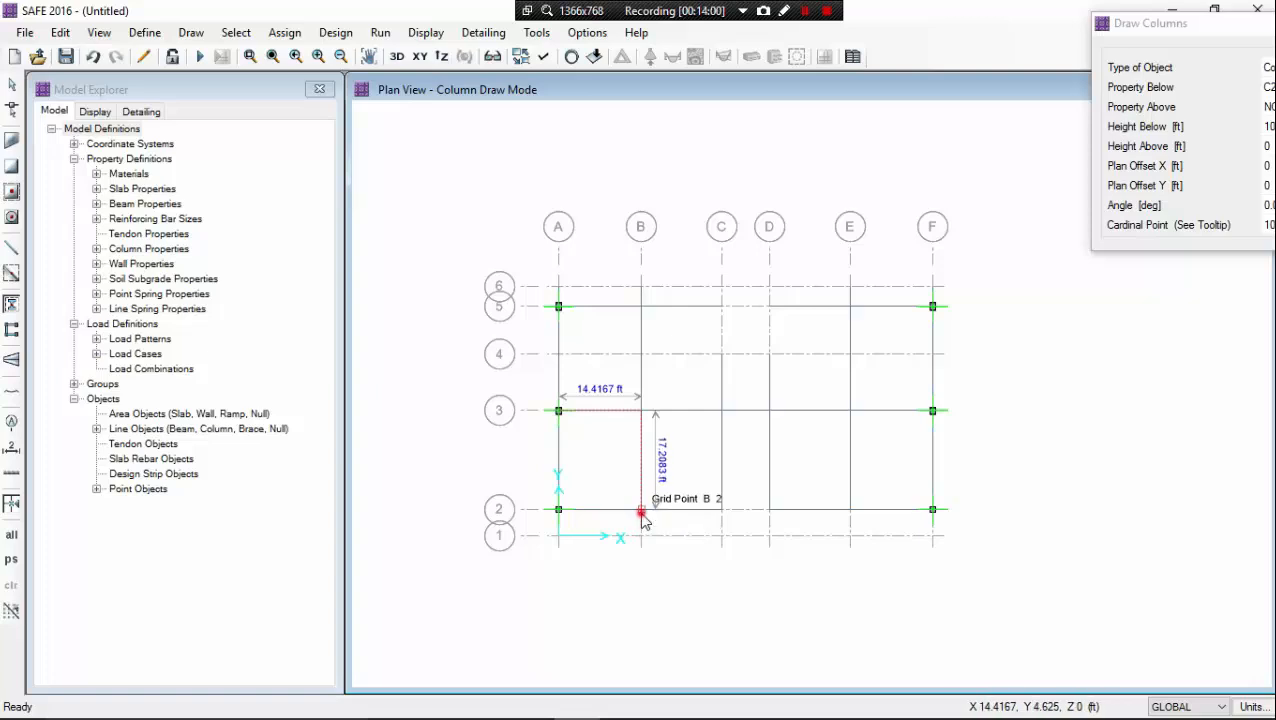
pyautogui.click(850, 511)
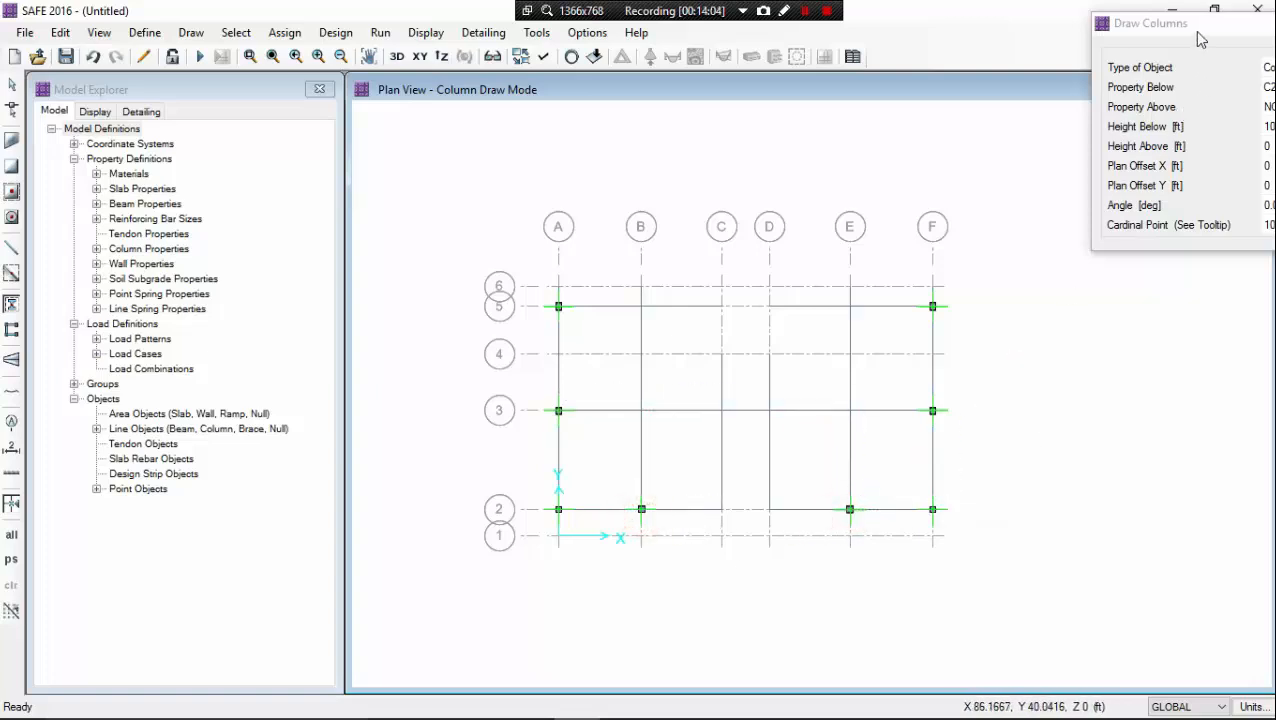
# - Place columns with property C3 below at grid points E5, B5, C2 and D2
pyautogui.moveTo(1198, 33); pyautogui.dragTo(1100, 43)
pyautogui.click(1200, 98)
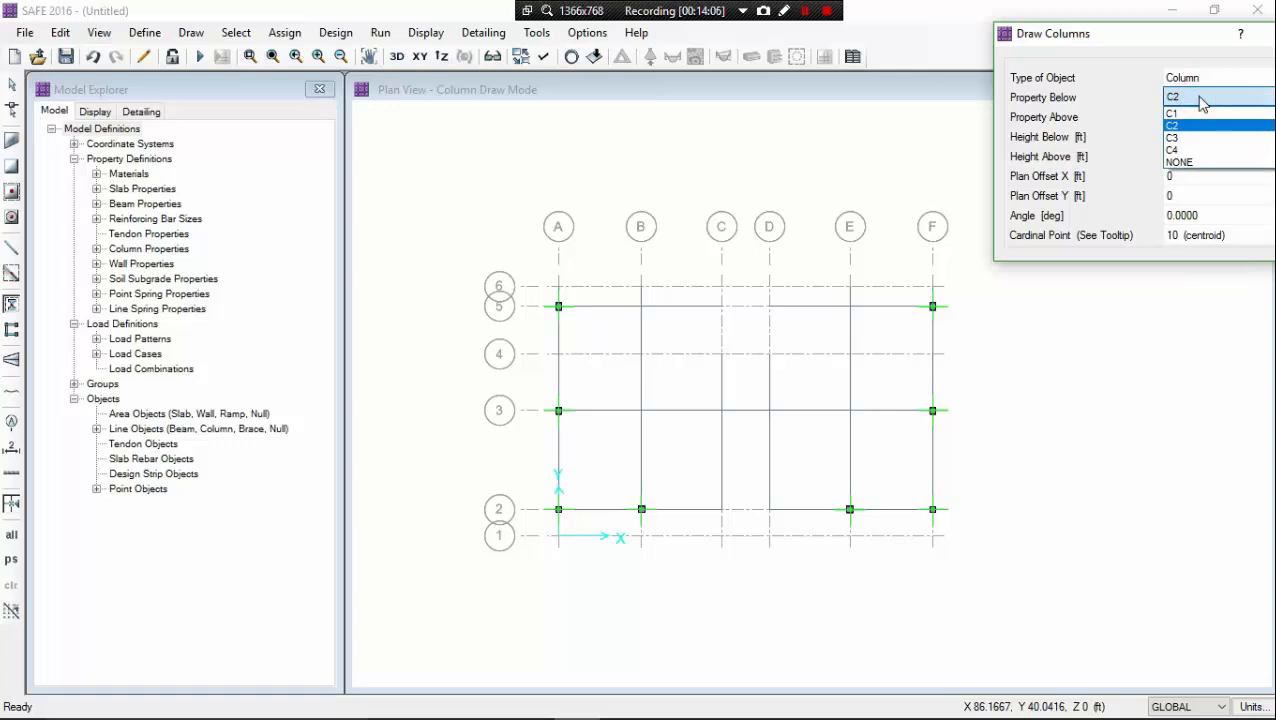
pyautogui.click(1212, 137)
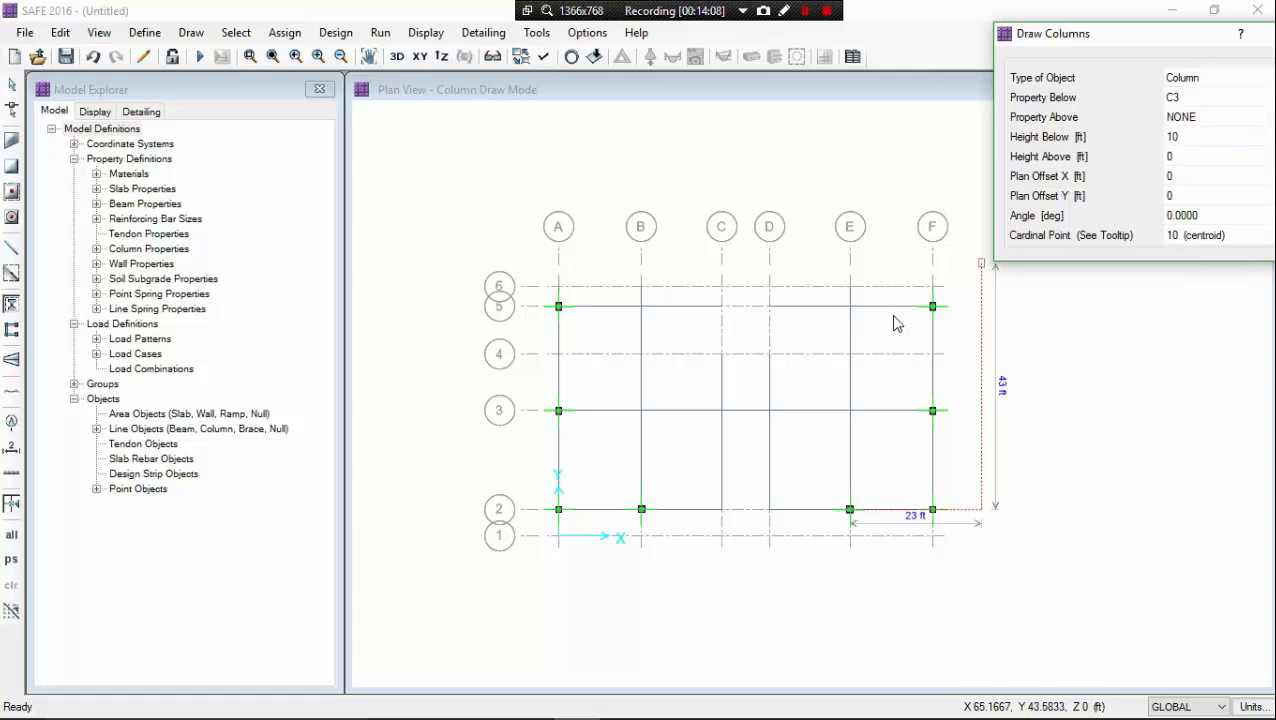
pyautogui.click(849, 307)
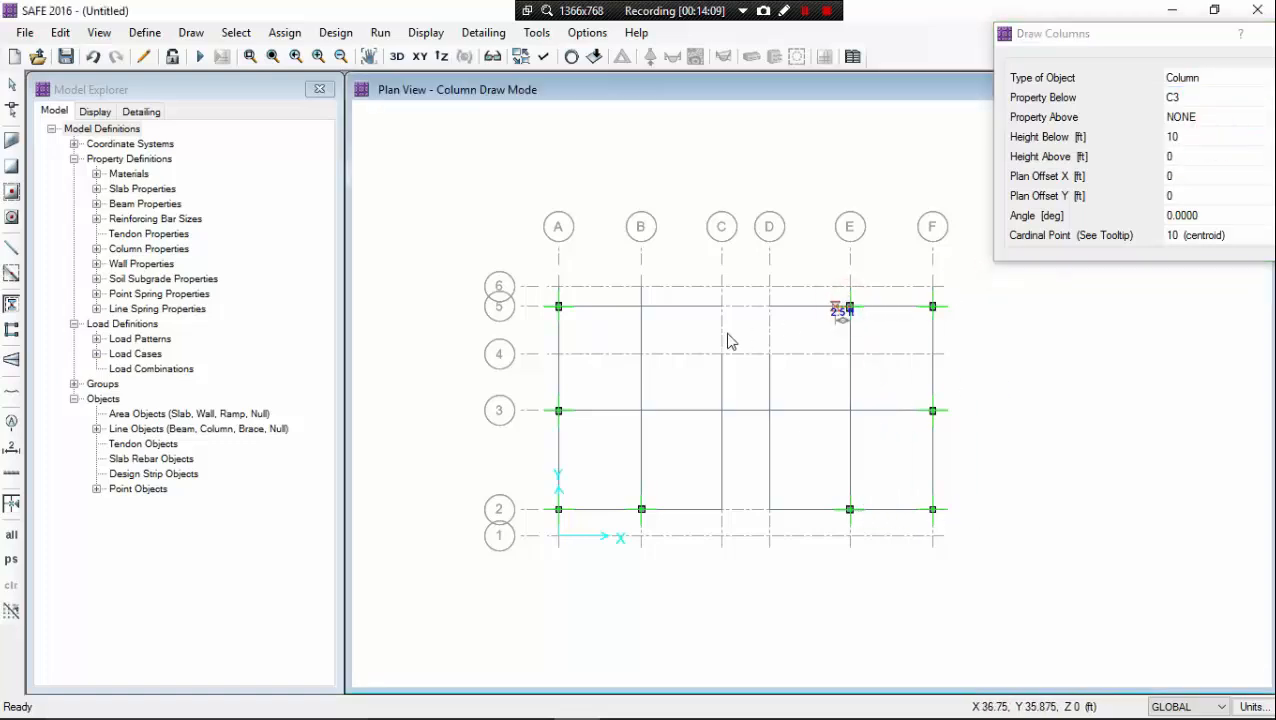
pyautogui.click(641, 307)
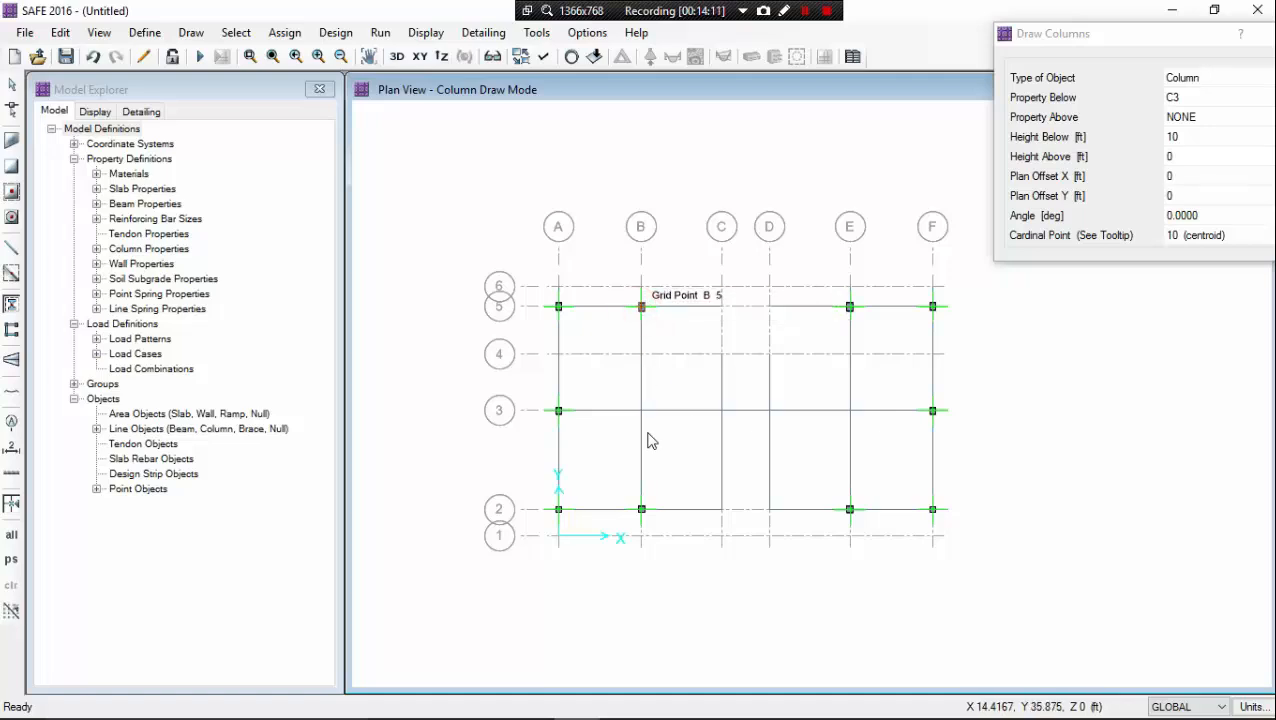
pyautogui.click(722, 509)
pyautogui.click(769, 509)
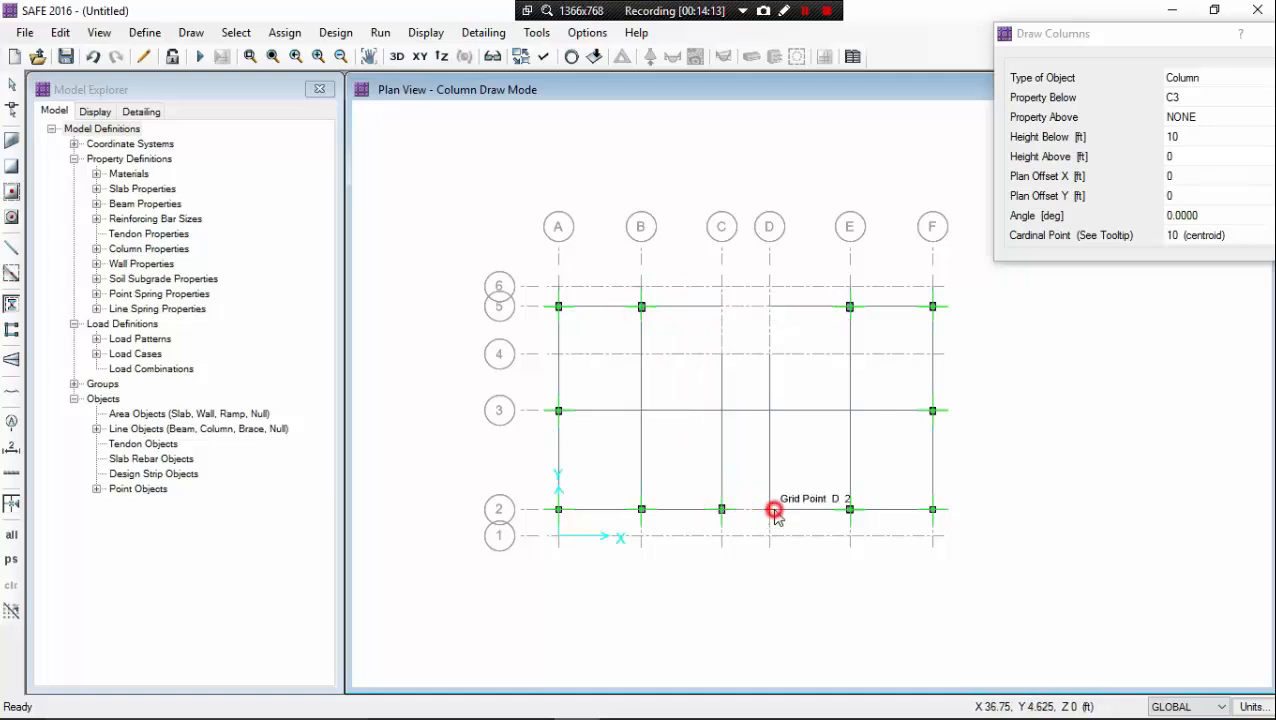
# - Place columns with property C4 below at grid points E3, D3, C3 and B3, and end the column drawing
pyautogui.click(1216, 100)
pyautogui.click(1216, 100)
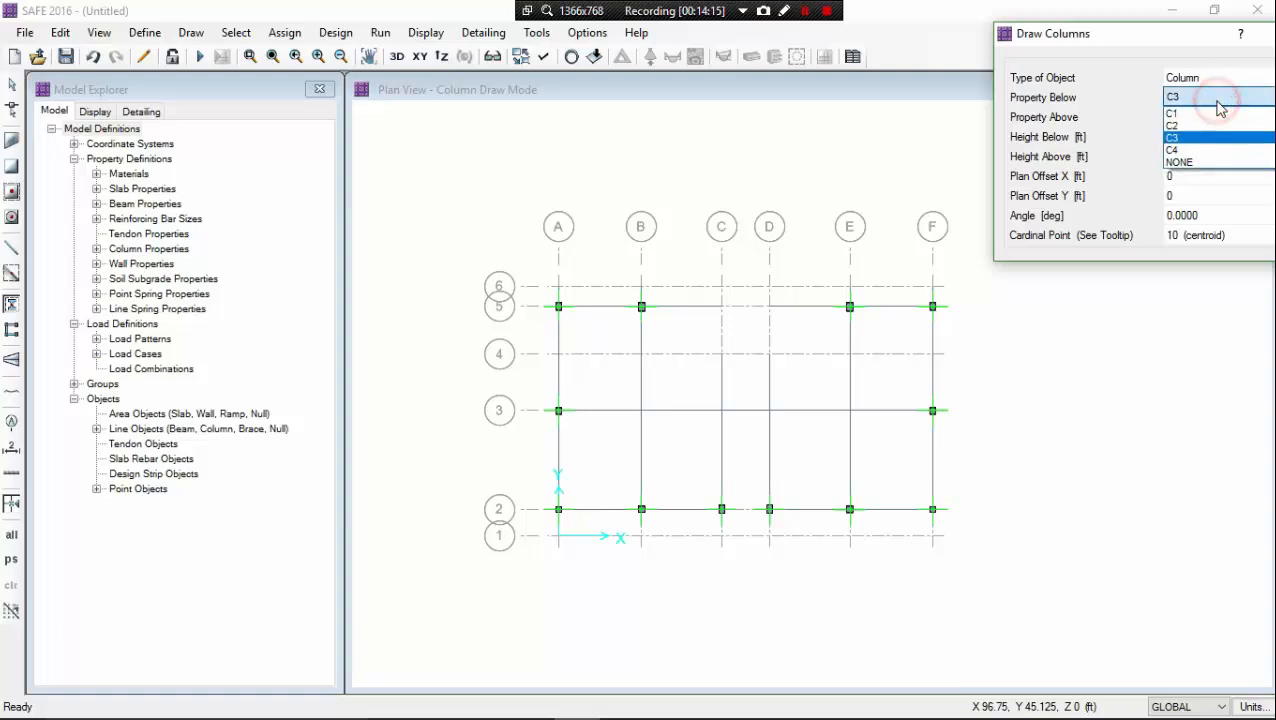
pyautogui.click(1209, 148)
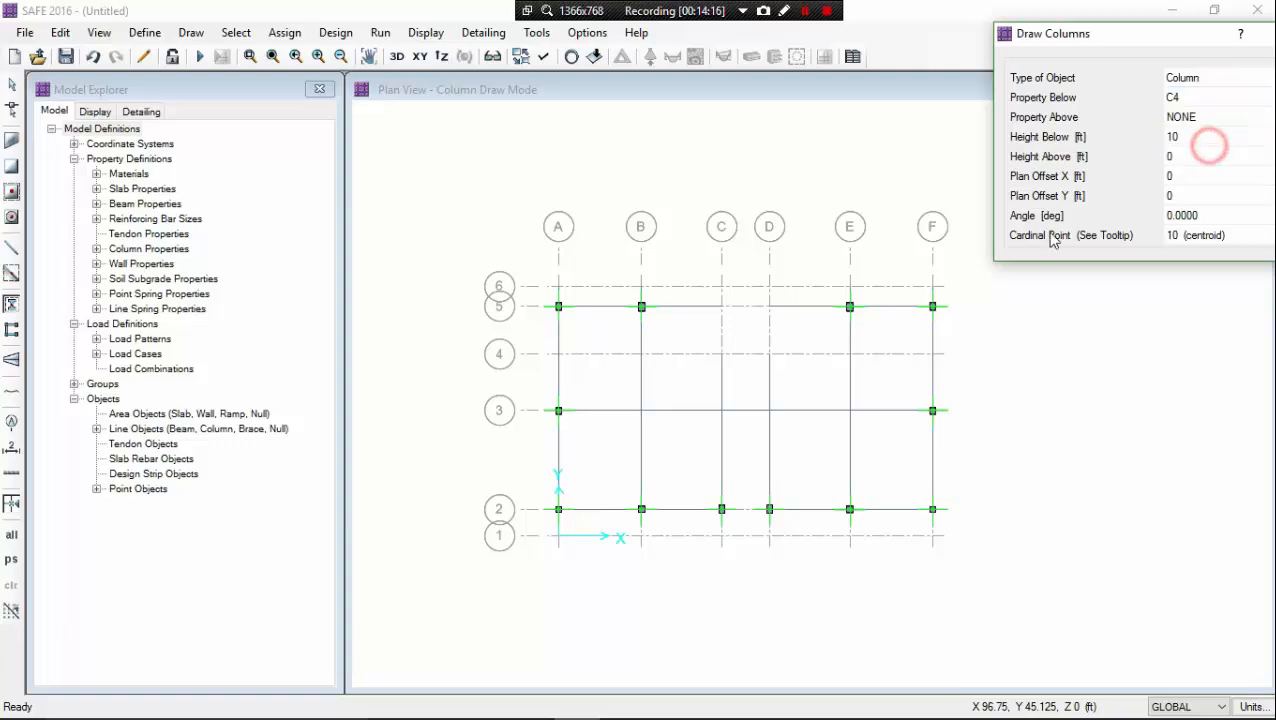
pyautogui.click(850, 411)
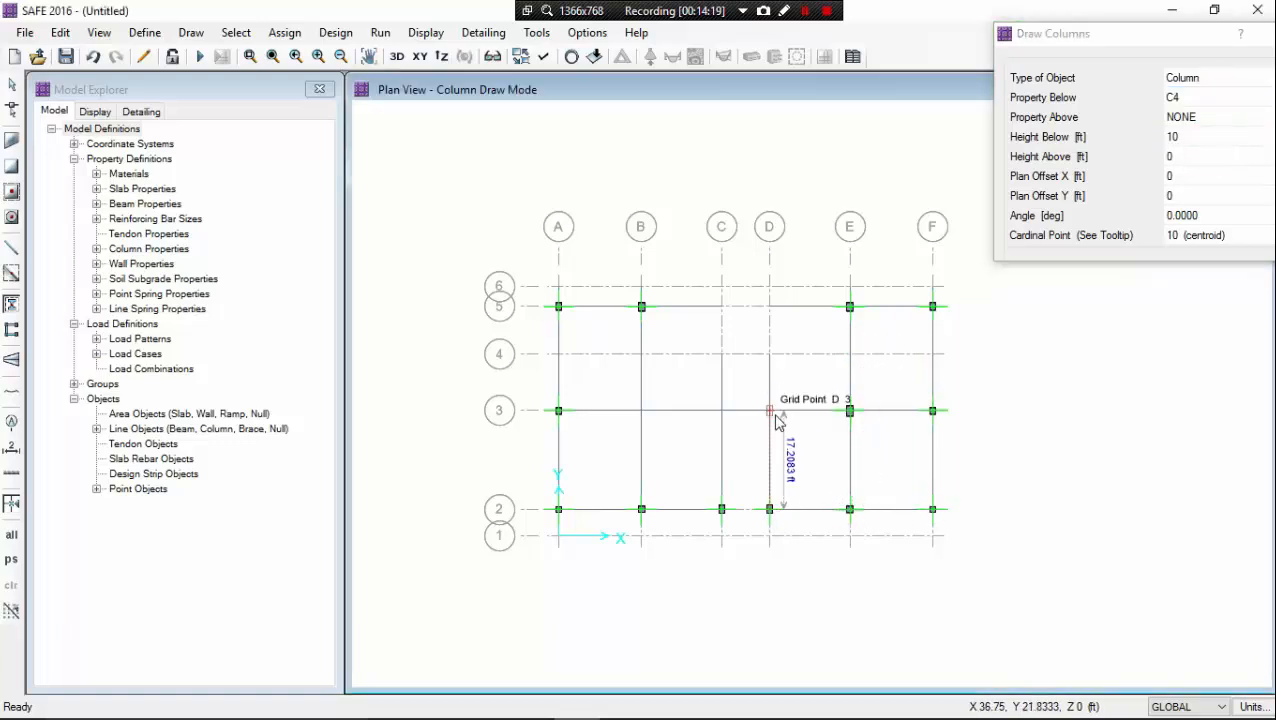
pyautogui.click(770, 412)
pyautogui.click(722, 411)
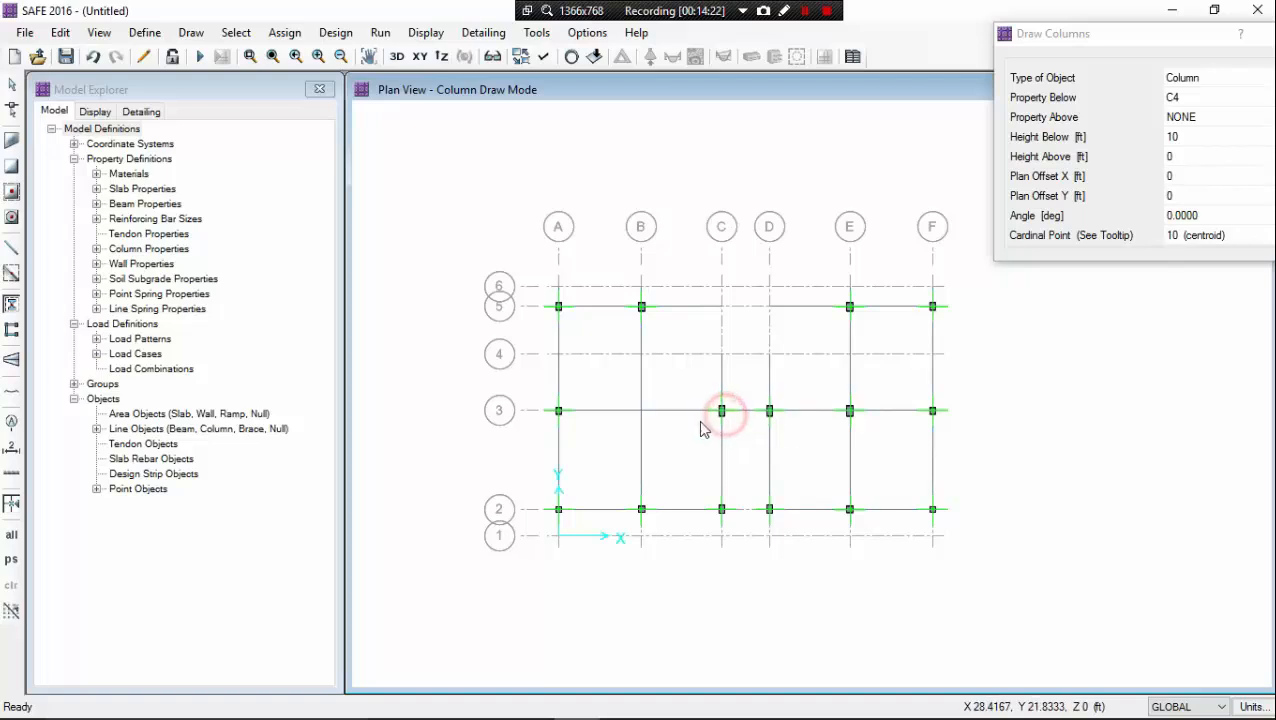
pyautogui.click(641, 411)
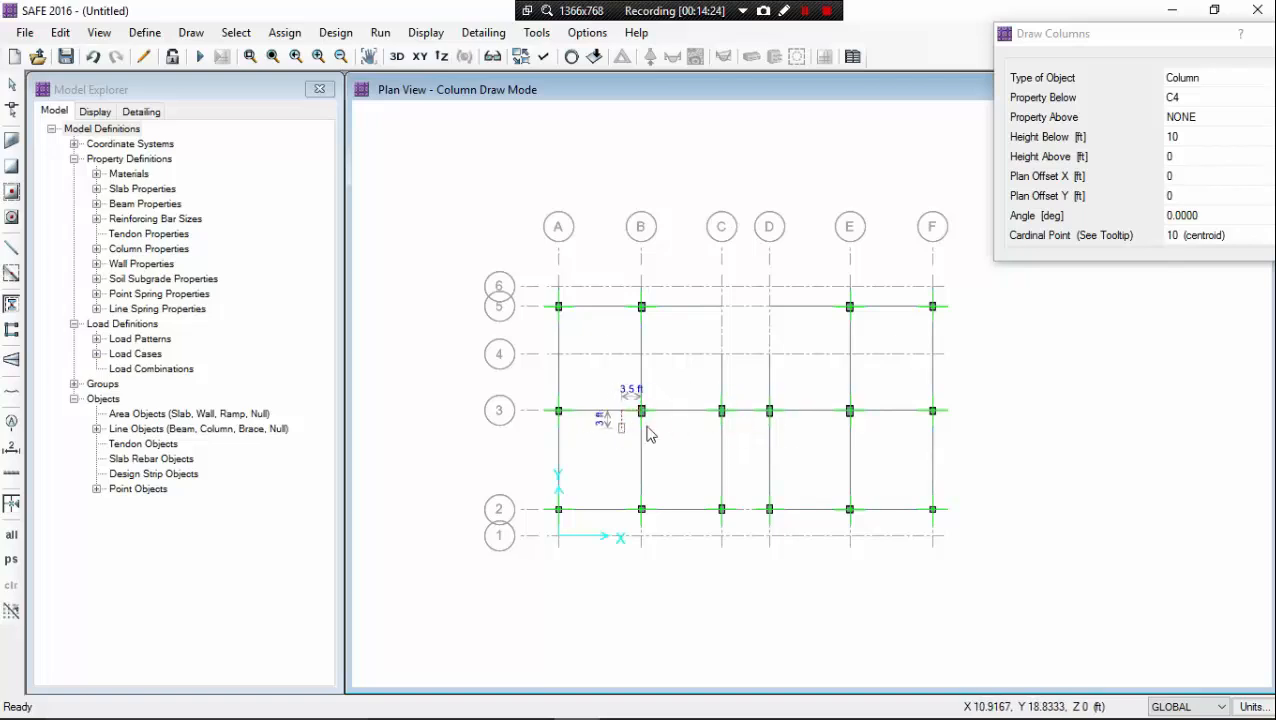
pyautogui.click(1161, 54)
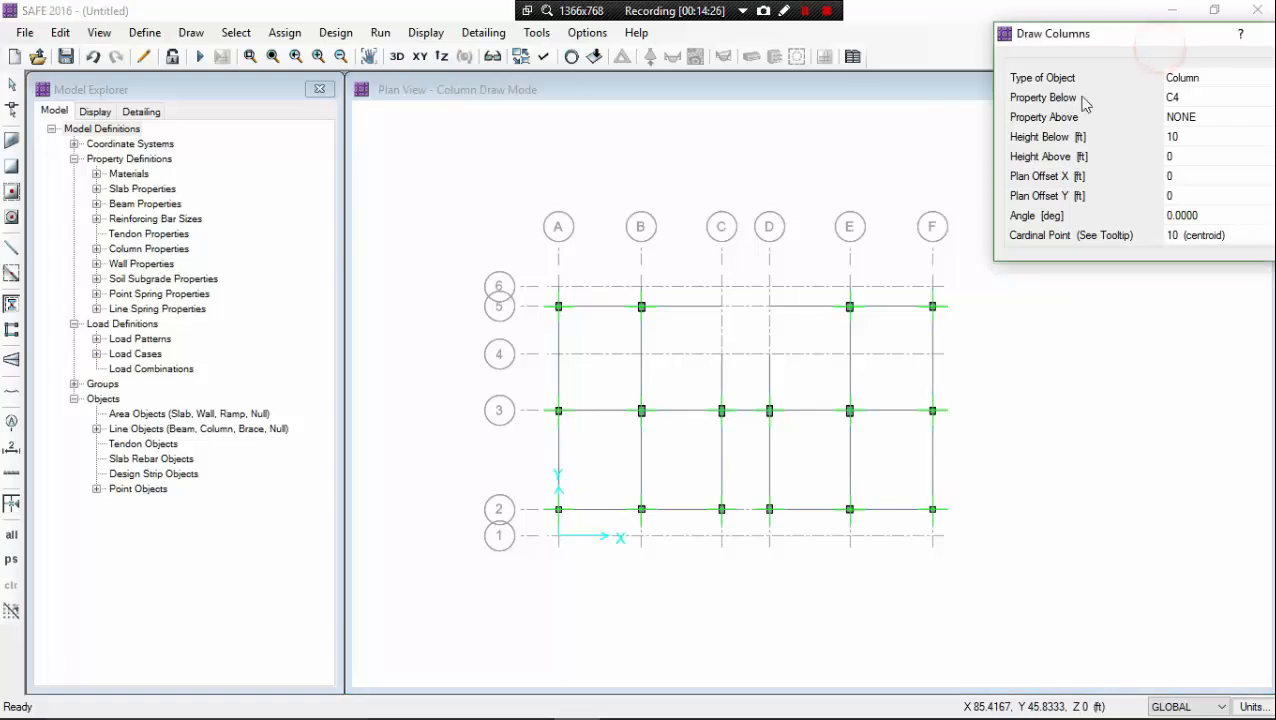
pyautogui.moveTo(1157, 41); pyautogui.dragTo(1014, 110)
pyautogui.click(1143, 98)
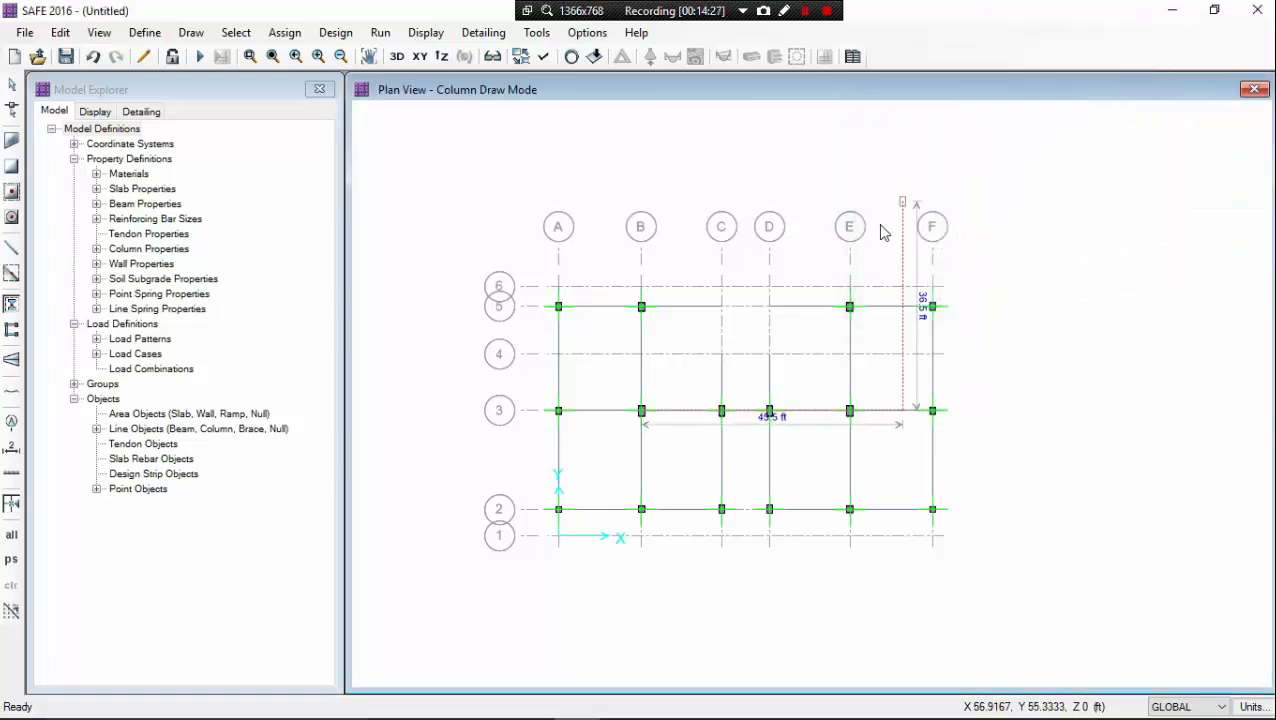
pyautogui.press('Escape')
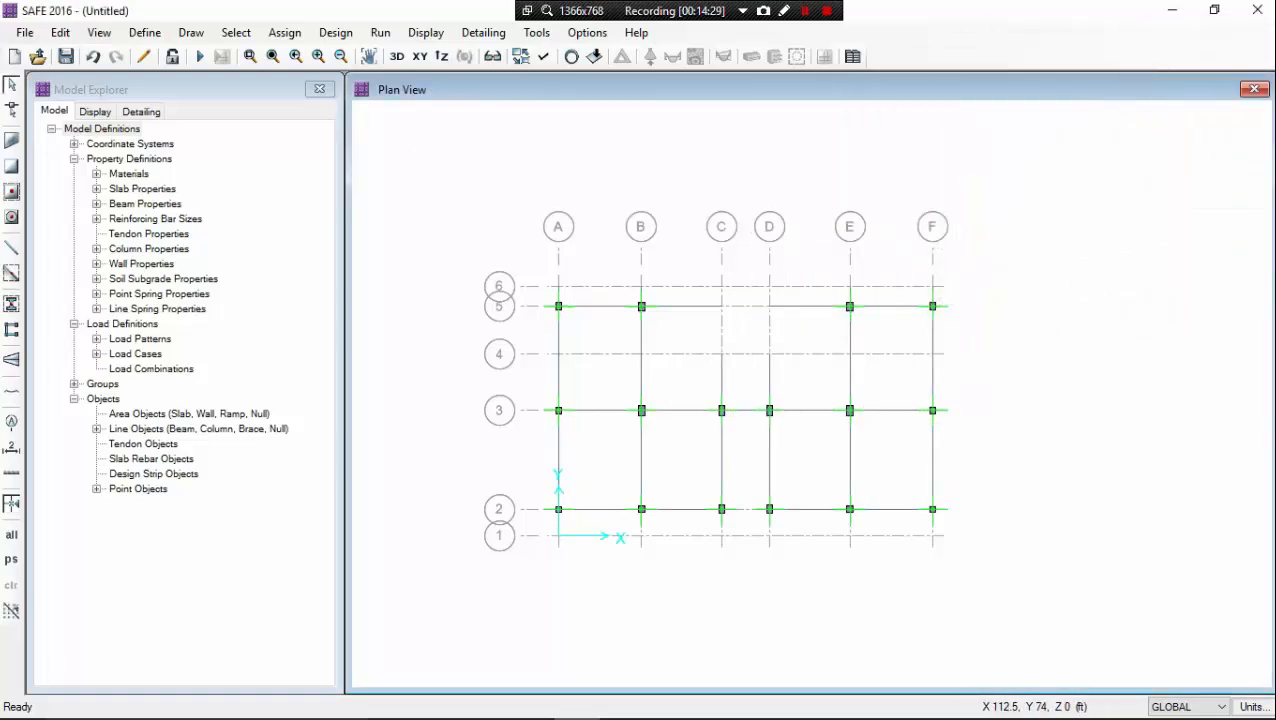
# - Quick-draw SLAB1 slabs between grid lines 2 and 3 in bays A-B, B-C, D-E and E-F
pyautogui.click(12, 192)
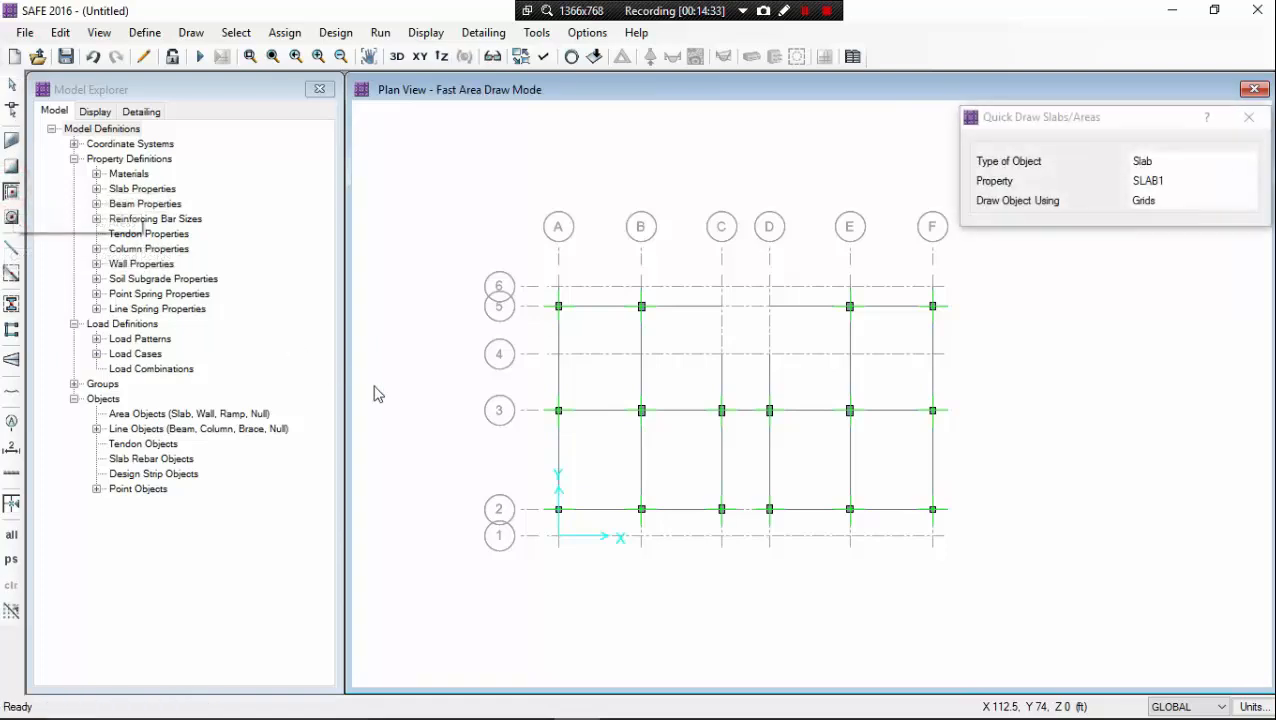
pyautogui.click(598, 456)
pyautogui.click(672, 464)
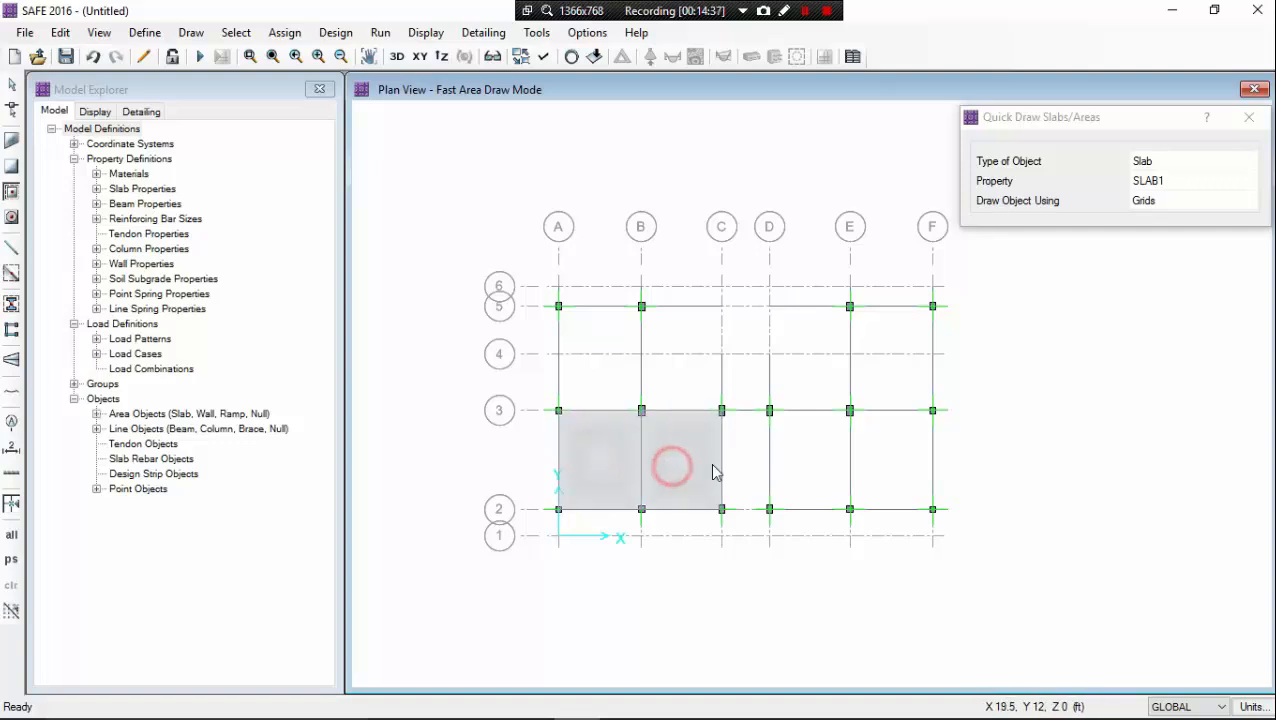
pyautogui.click(797, 462)
pyautogui.click(883, 461)
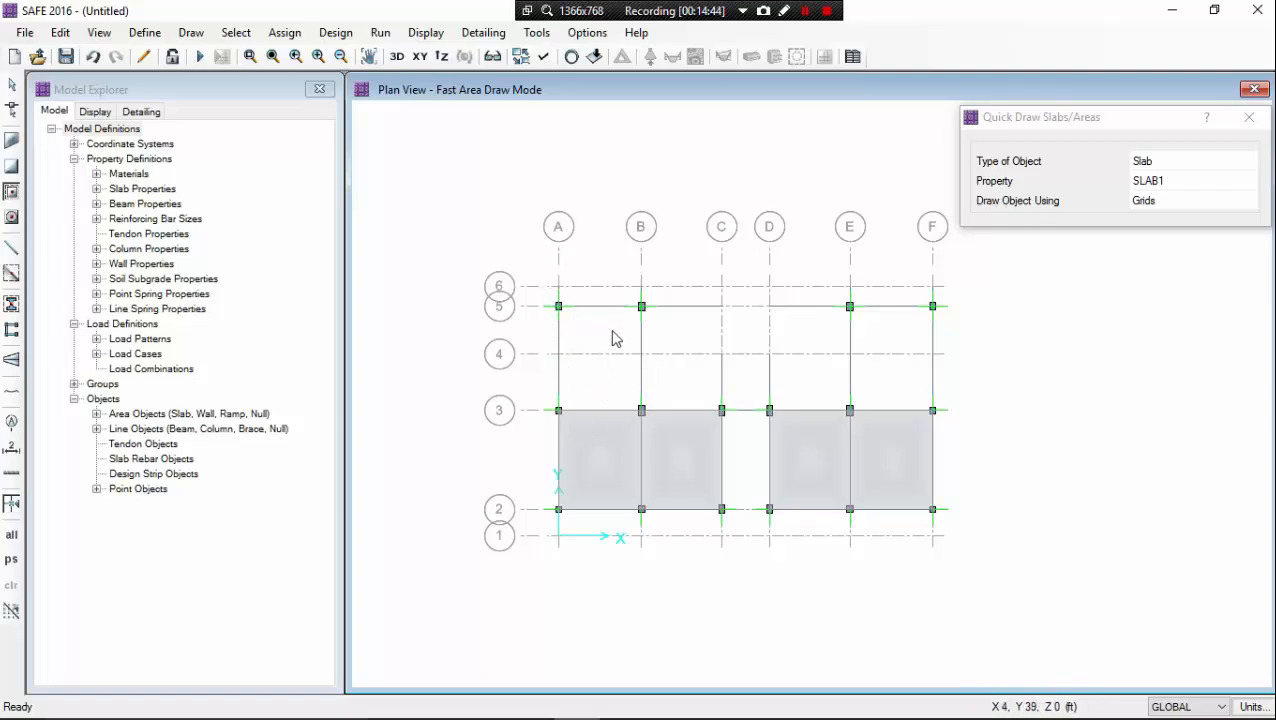
pyautogui.click(1248, 118)
# - Draw rectangular SLAB1 slabs between grid lines 3 and 5 in bays A-B, B-C, D-E and E-F
pyautogui.click(11, 166)
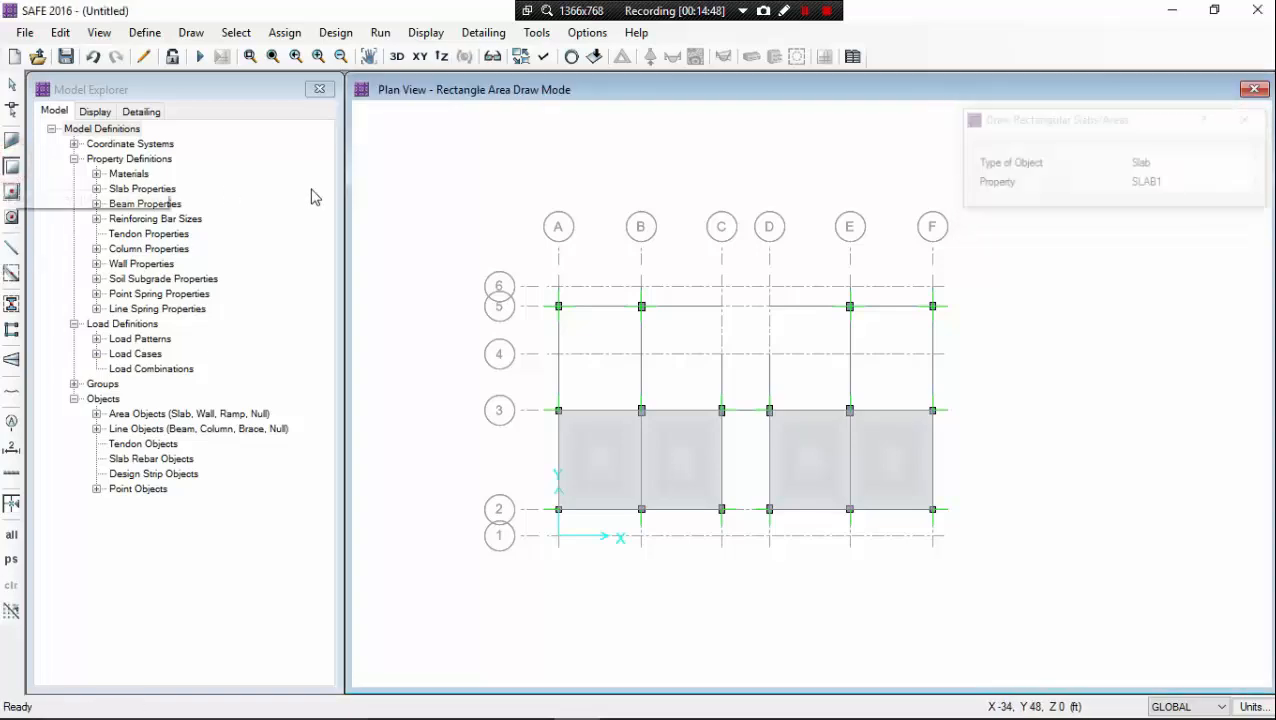
pyautogui.moveTo(558, 306); pyautogui.dragTo(643, 416)
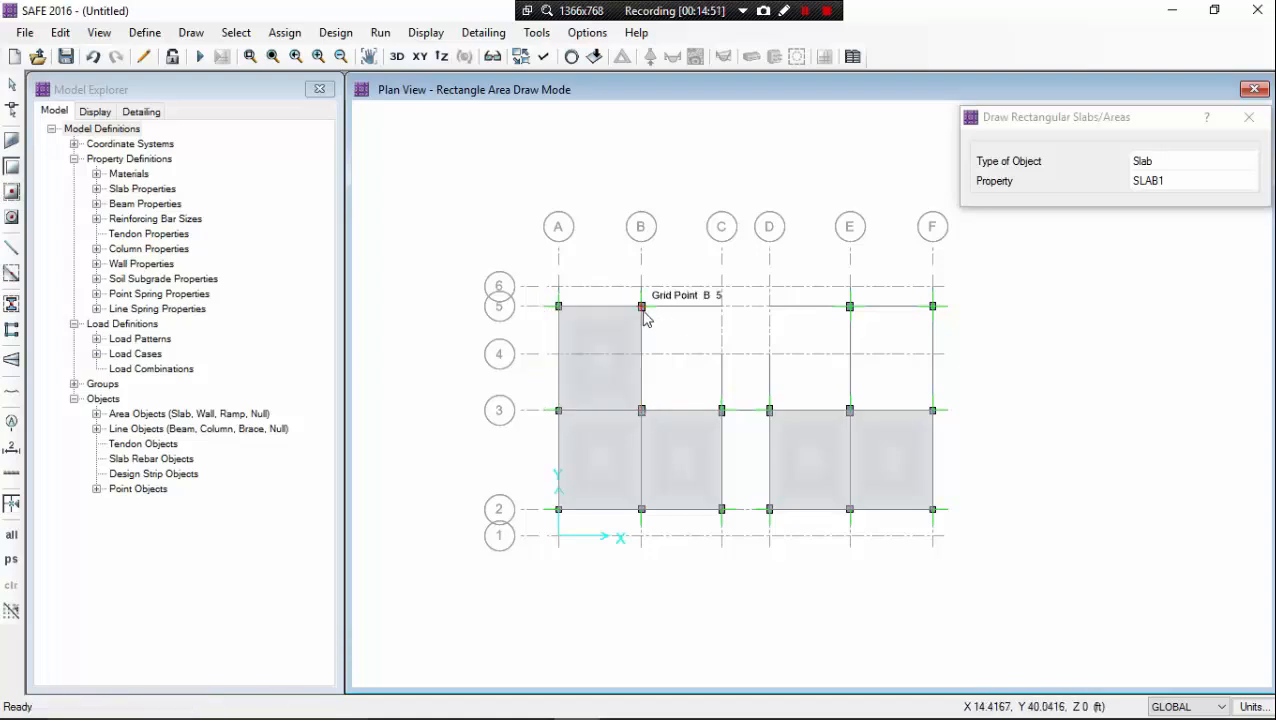
pyautogui.moveTo(645, 317); pyautogui.dragTo(722, 412)
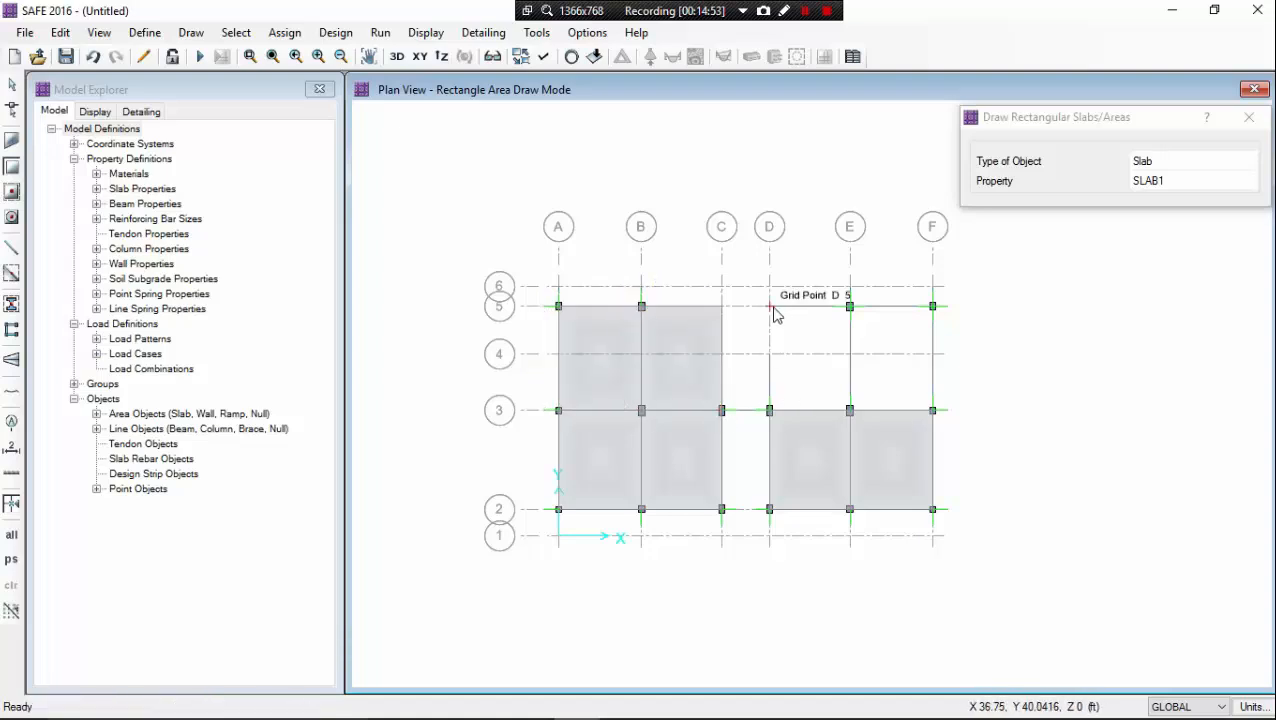
pyautogui.moveTo(776, 314); pyautogui.dragTo(849, 413)
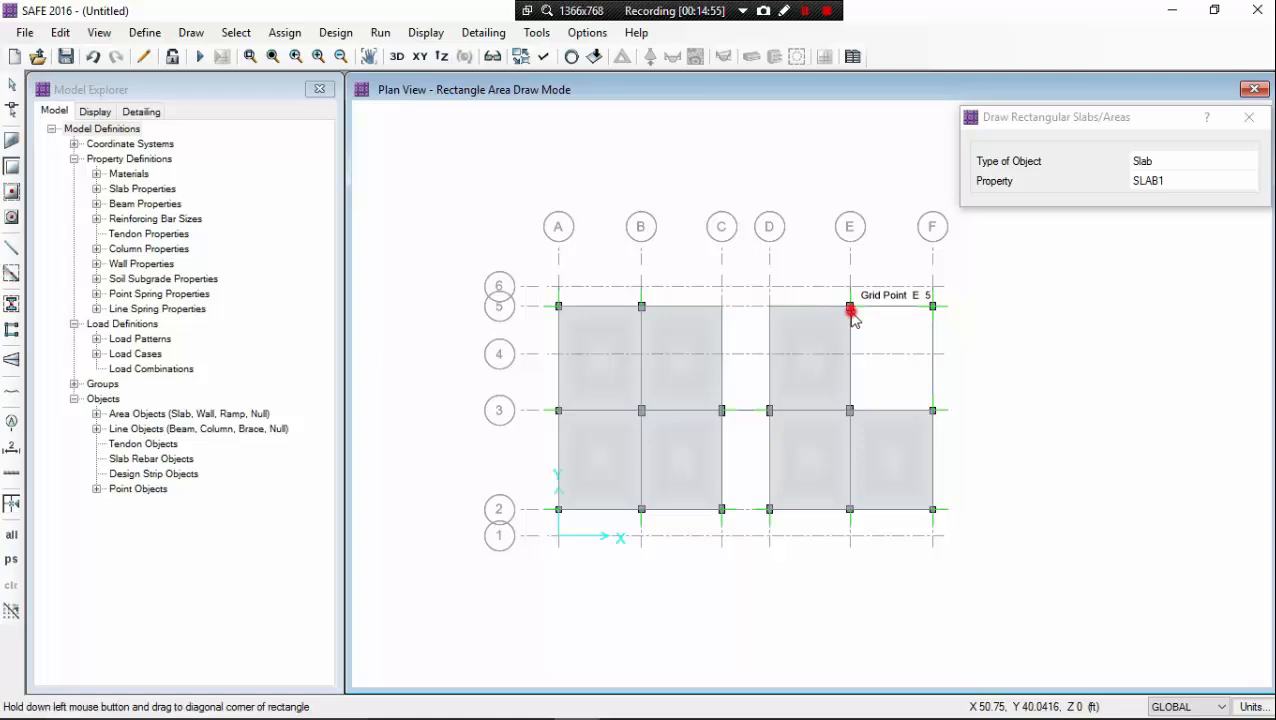
pyautogui.moveTo(850, 312); pyautogui.dragTo(932, 410)
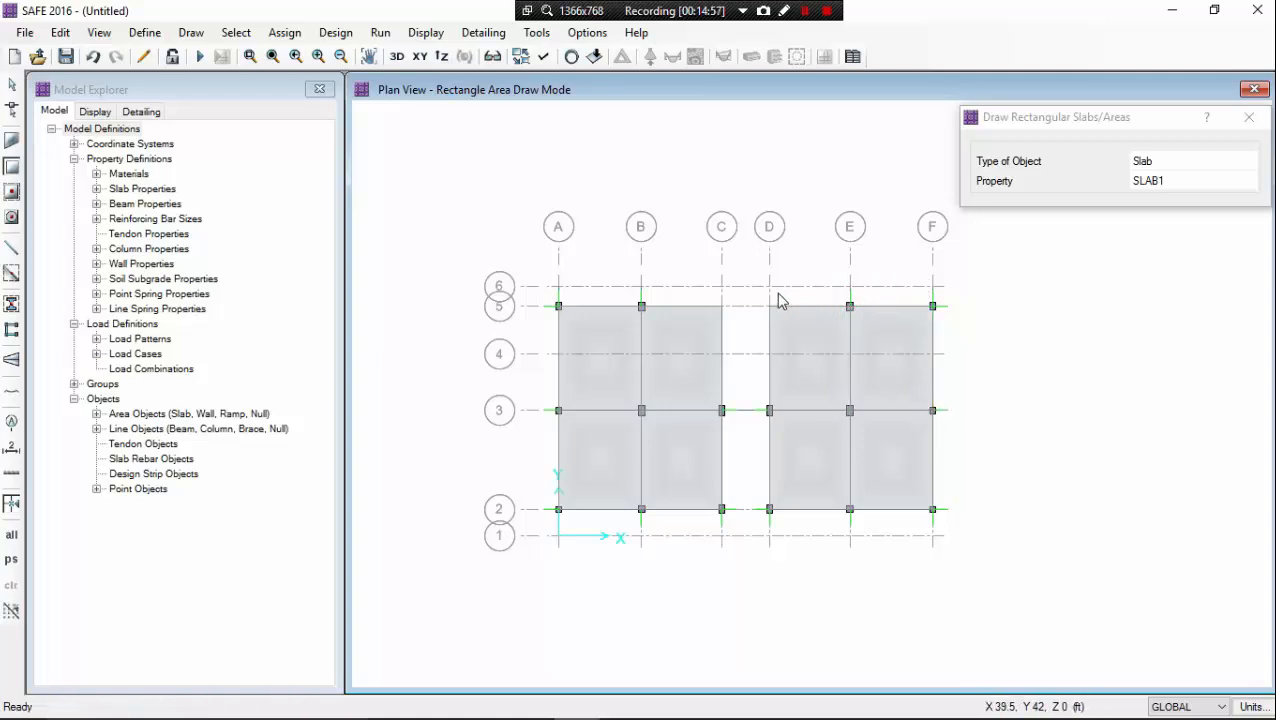
# - Draw SLAB1 overhang strips between grid lines 5 and 6 over D-F and A-C, and between lines 1 and 2 in bays B-C and D-E
pyautogui.moveTo(769, 287); pyautogui.dragTo(934, 312)
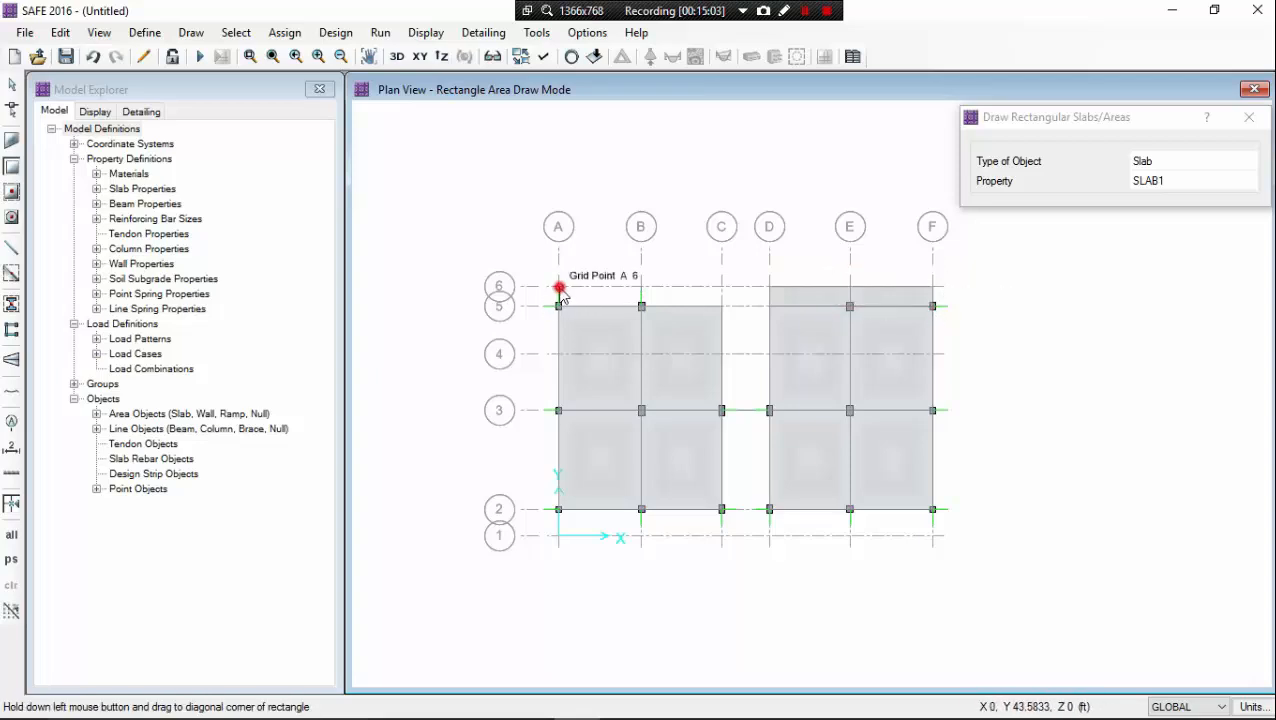
pyautogui.moveTo(558, 287); pyautogui.dragTo(720, 307)
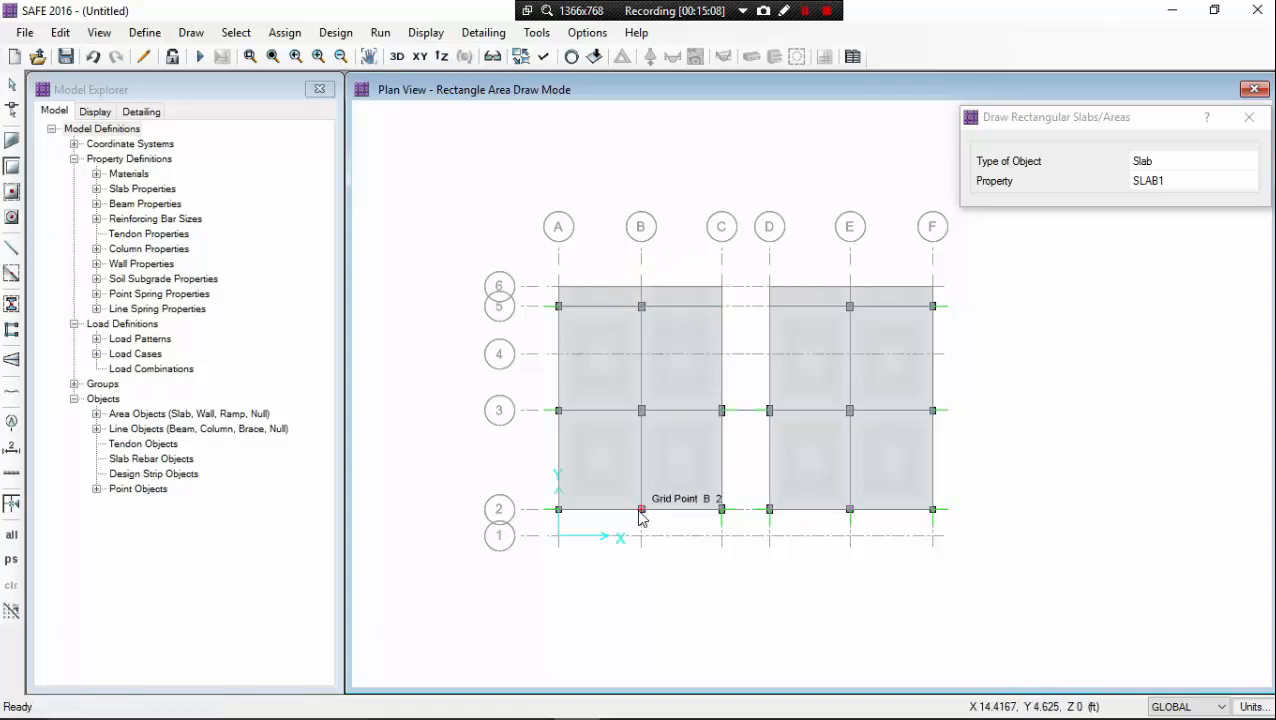
pyautogui.moveTo(641, 512); pyautogui.dragTo(849, 537)
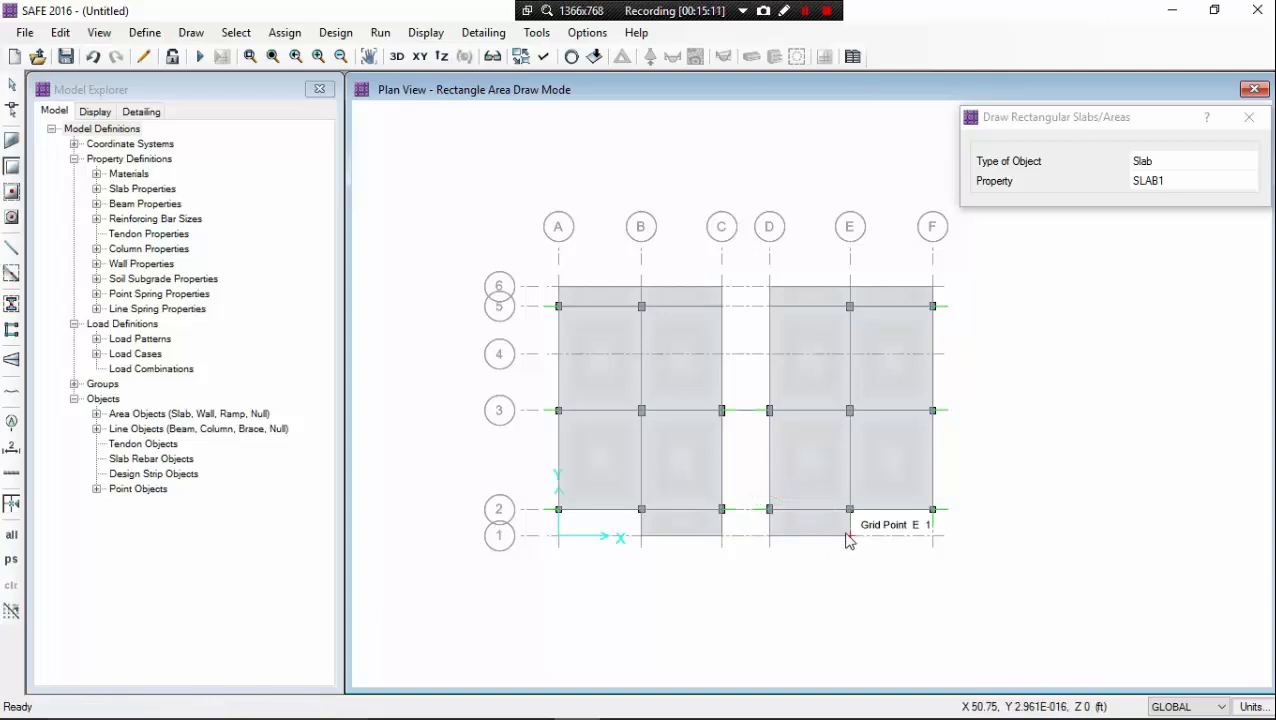
# - Draw a rectangular SLAB1 slab between grid lines C-D and 3-4, and end the slab drawing
pyautogui.moveTo(841, 531); pyautogui.dragTo(813, 545, button='middle')
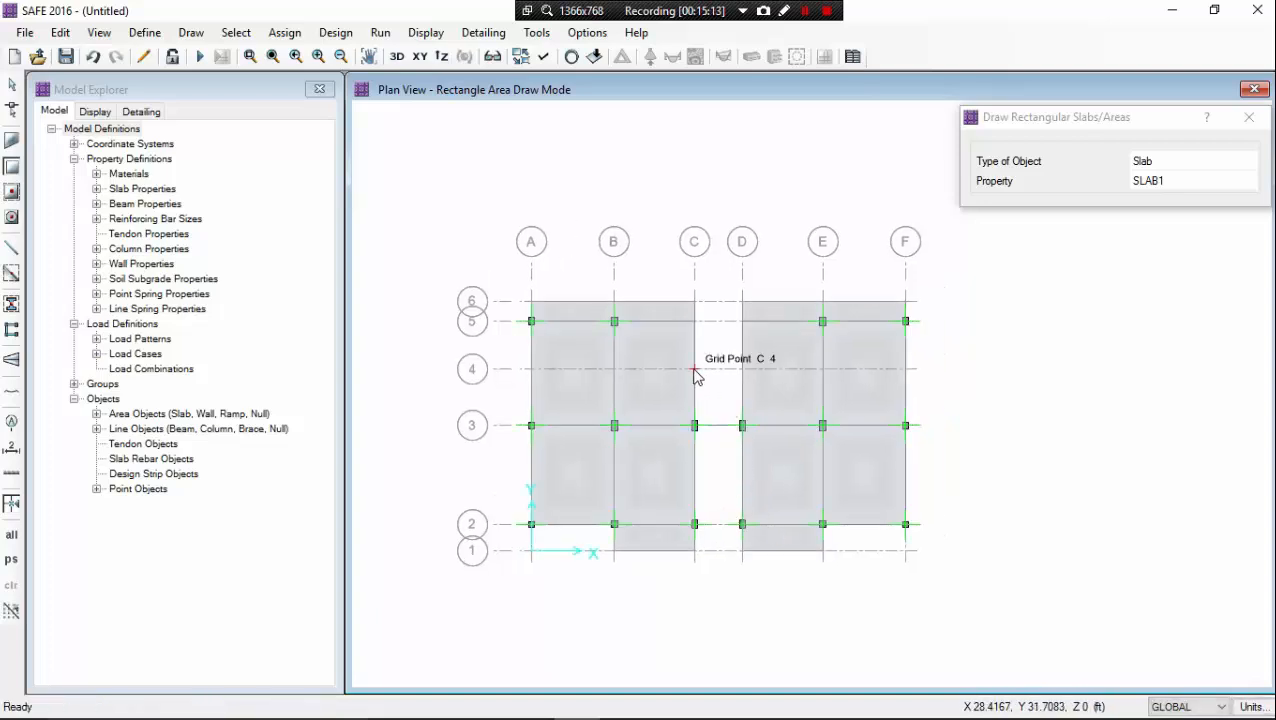
pyautogui.moveTo(696, 375); pyautogui.dragTo(742, 425)
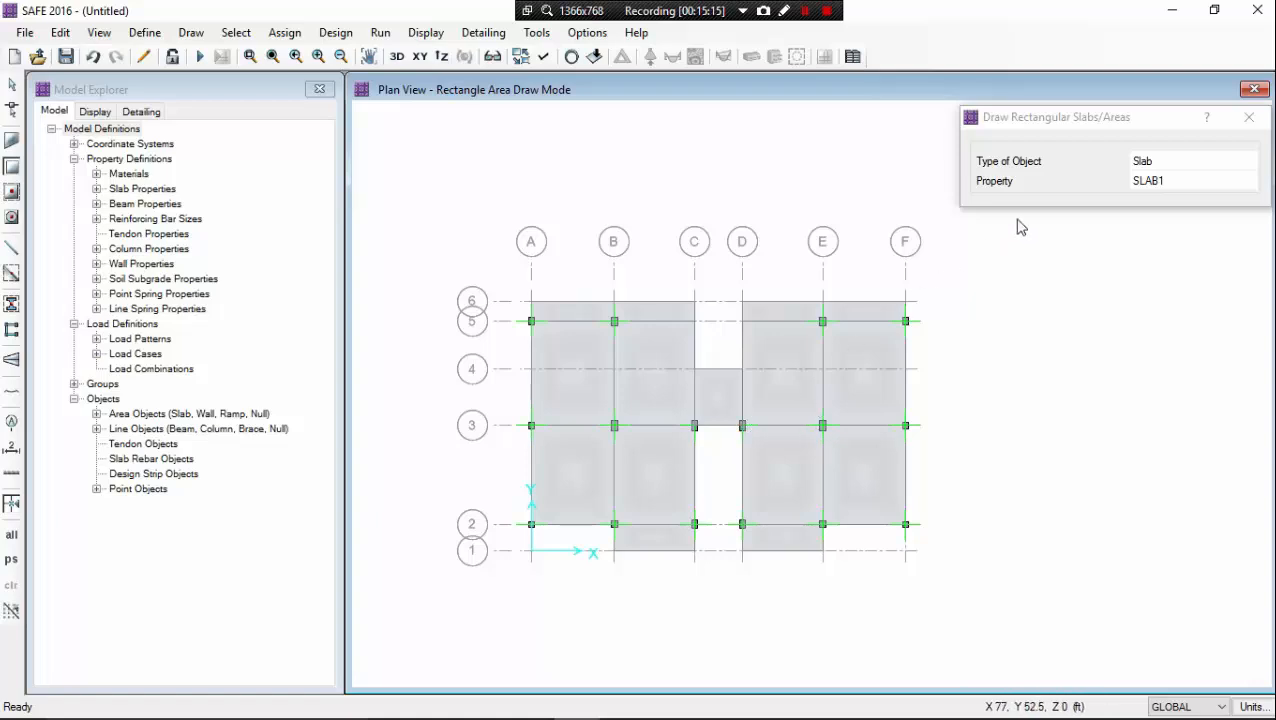
pyautogui.moveTo(1109, 122); pyautogui.dragTo(1032, 134)
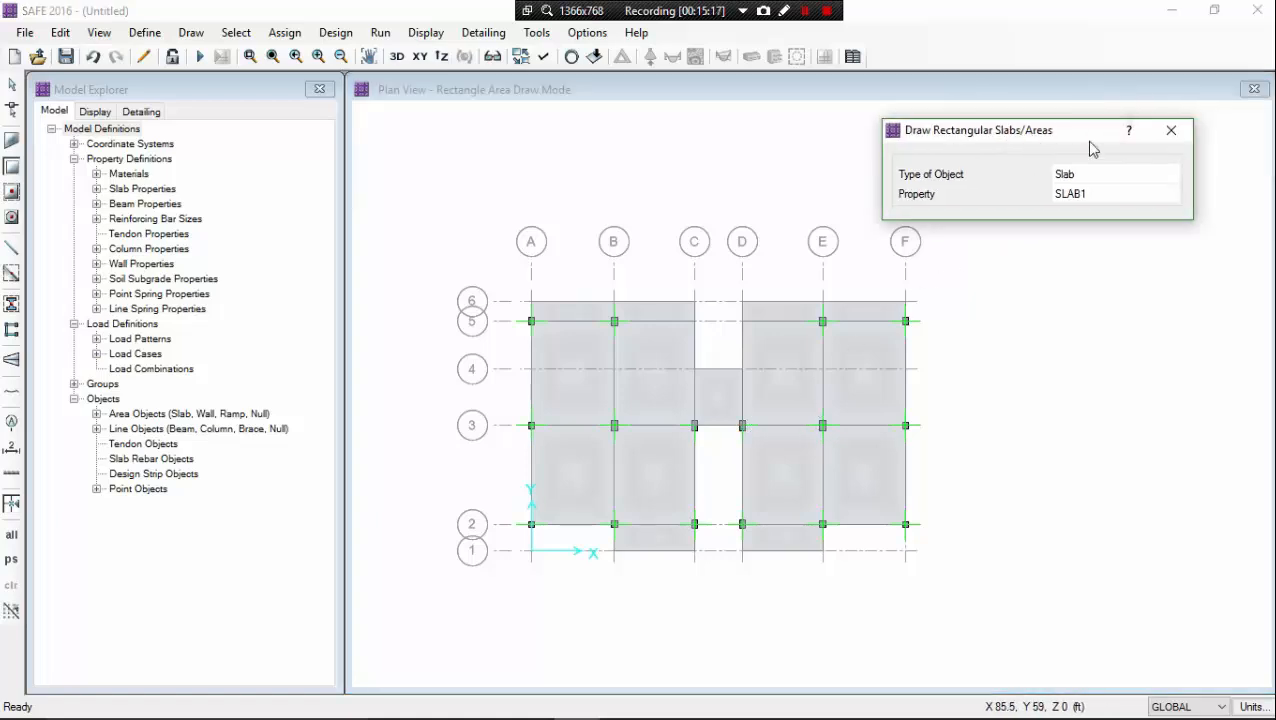
pyautogui.click(1170, 131)
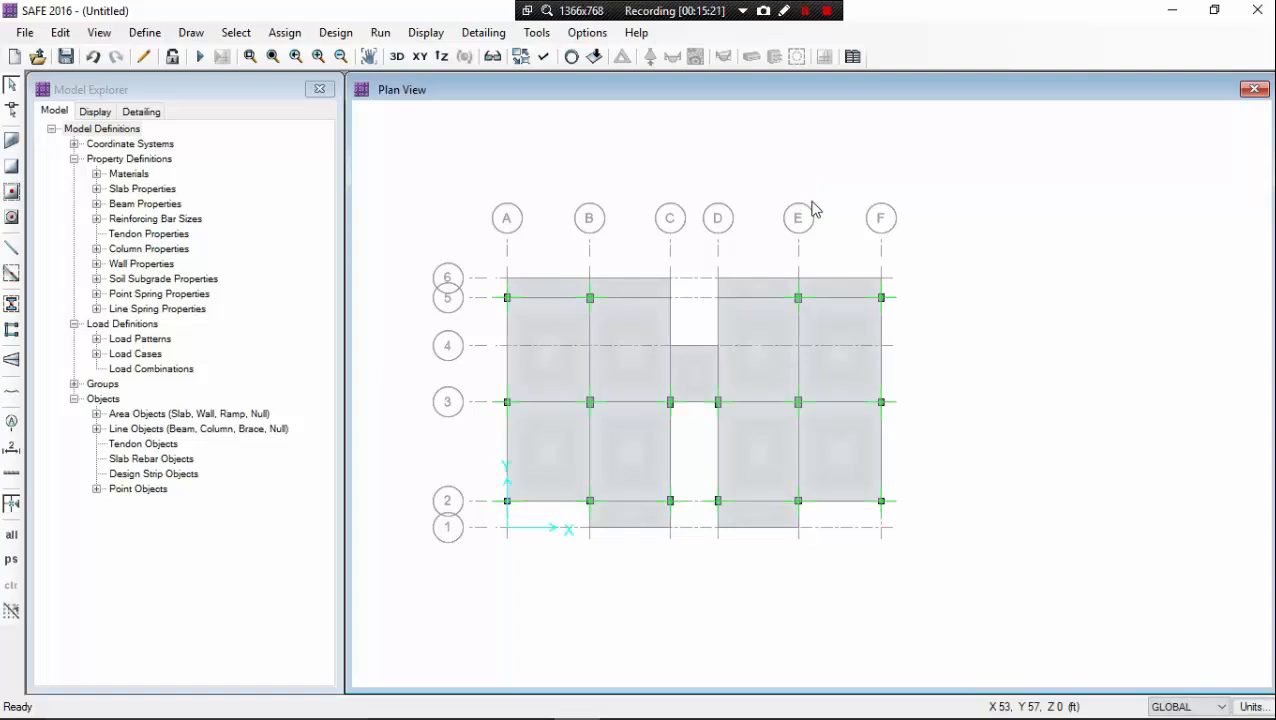
# - Show the model in 3D and examine the arrangement of its slabs, beams and columns
pyautogui.click(683, 122)
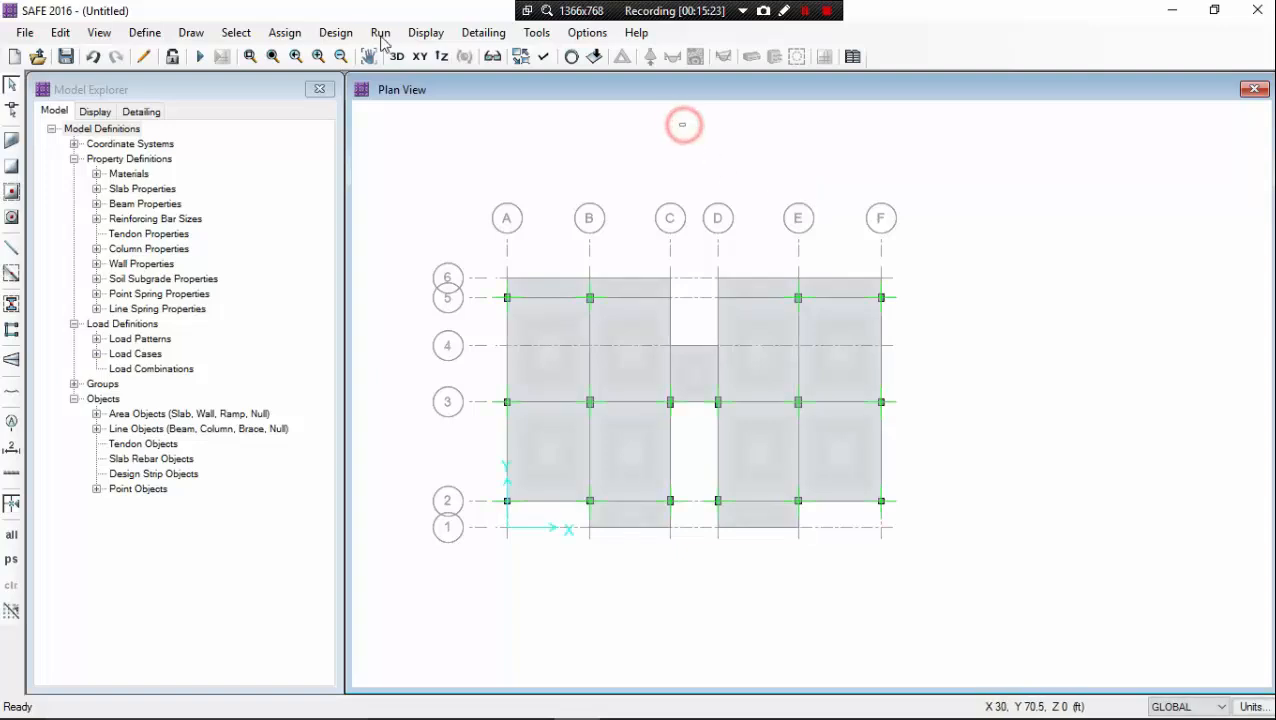
pyautogui.click(397, 57)
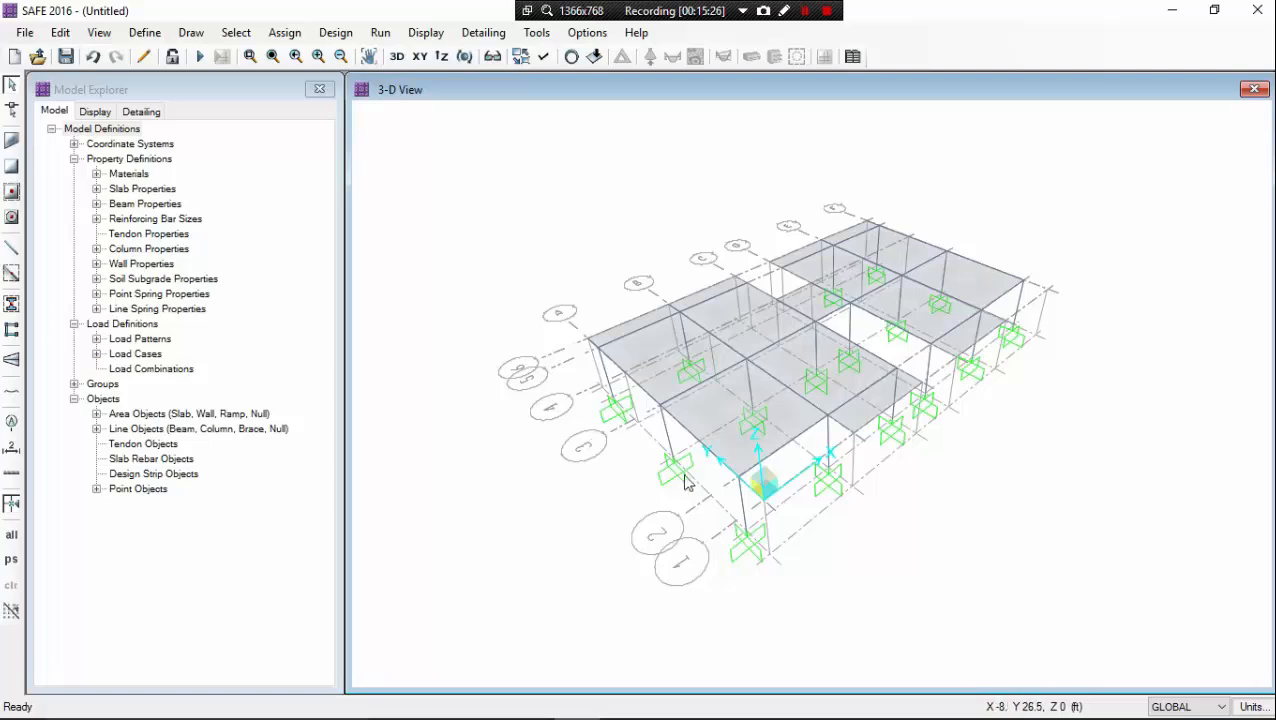
pyautogui.scroll(3, 707, 493)
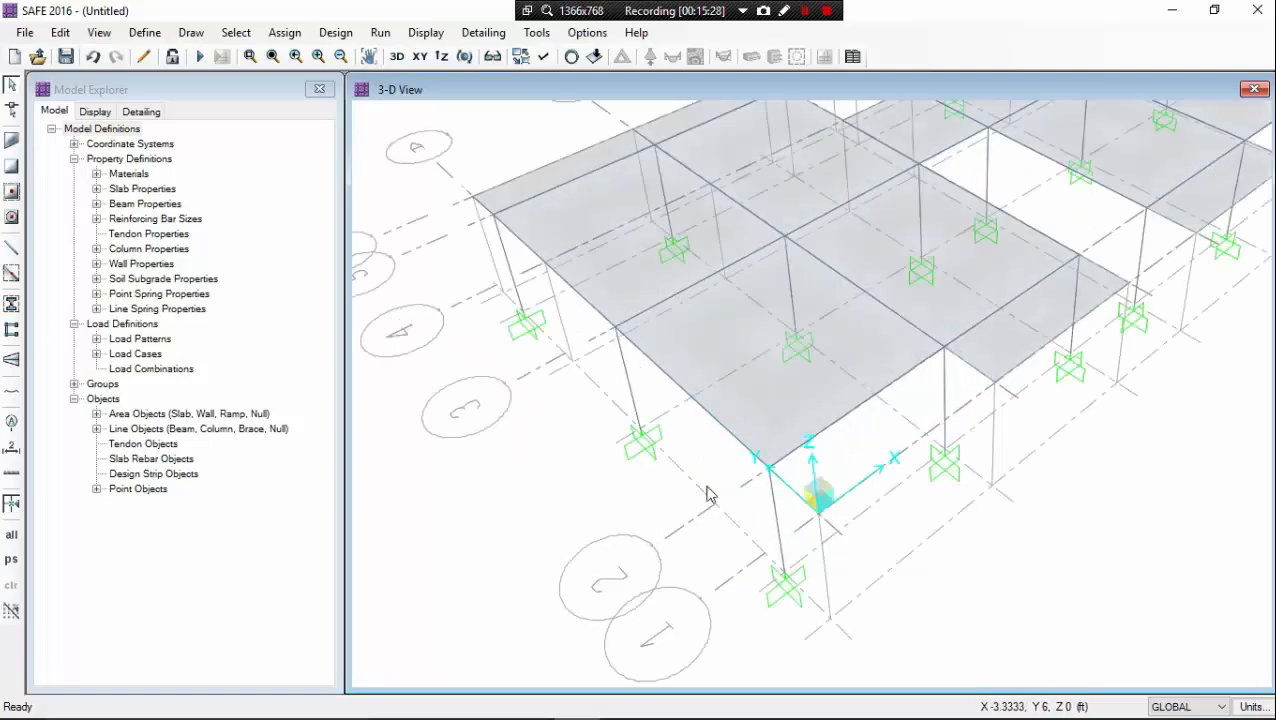
pyautogui.scroll(-2, 707, 493)
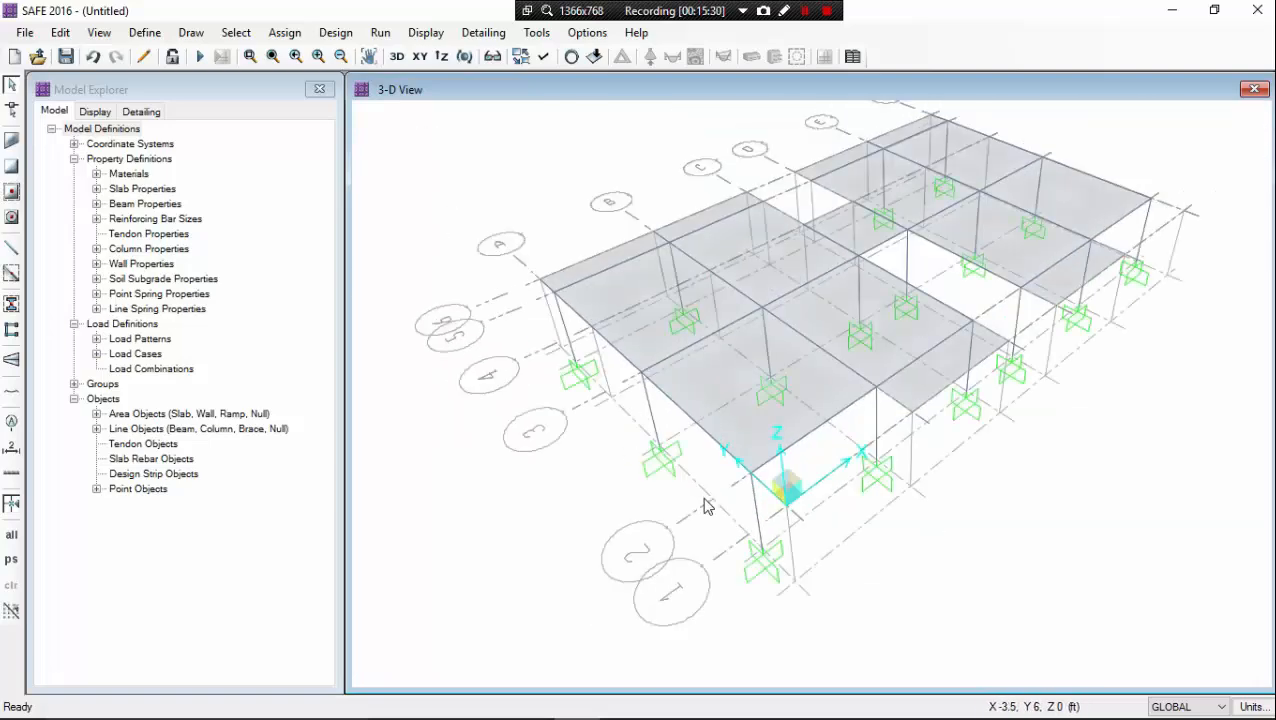
pyautogui.moveTo(738, 543); pyautogui.dragTo(720, 535, button='middle')
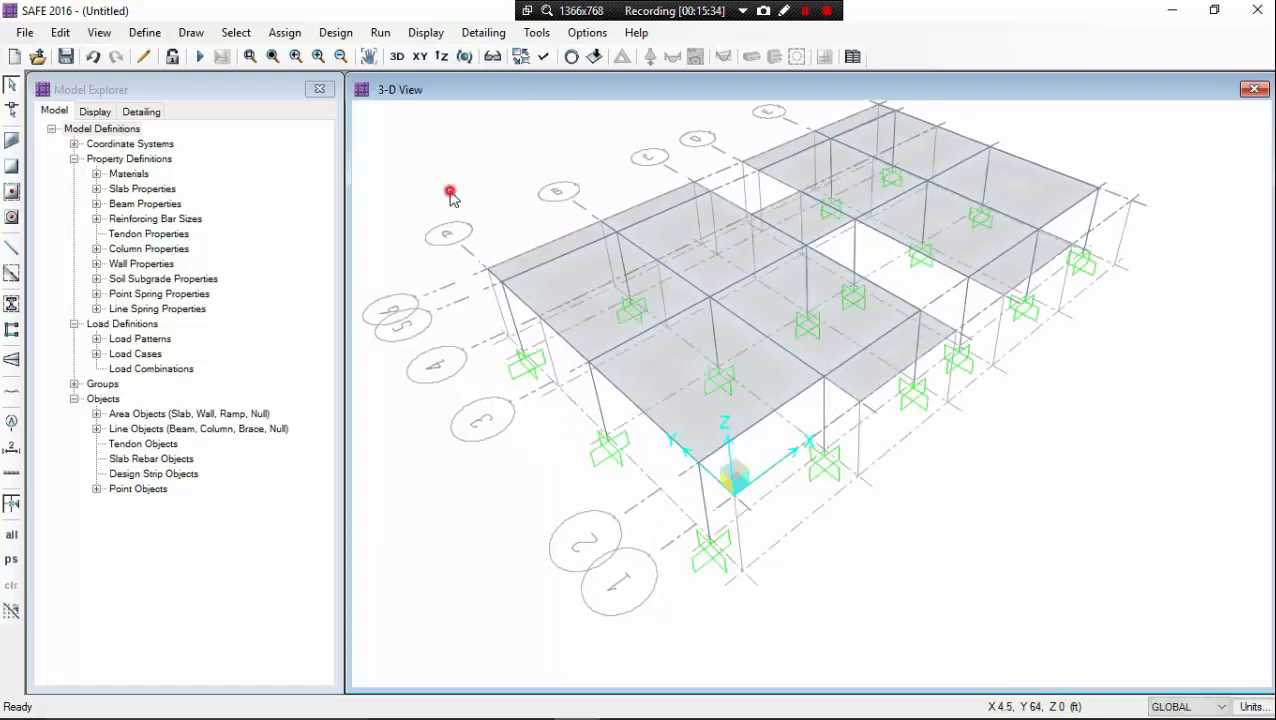
pyautogui.click(441, 56)
pyautogui.click(772, 236)
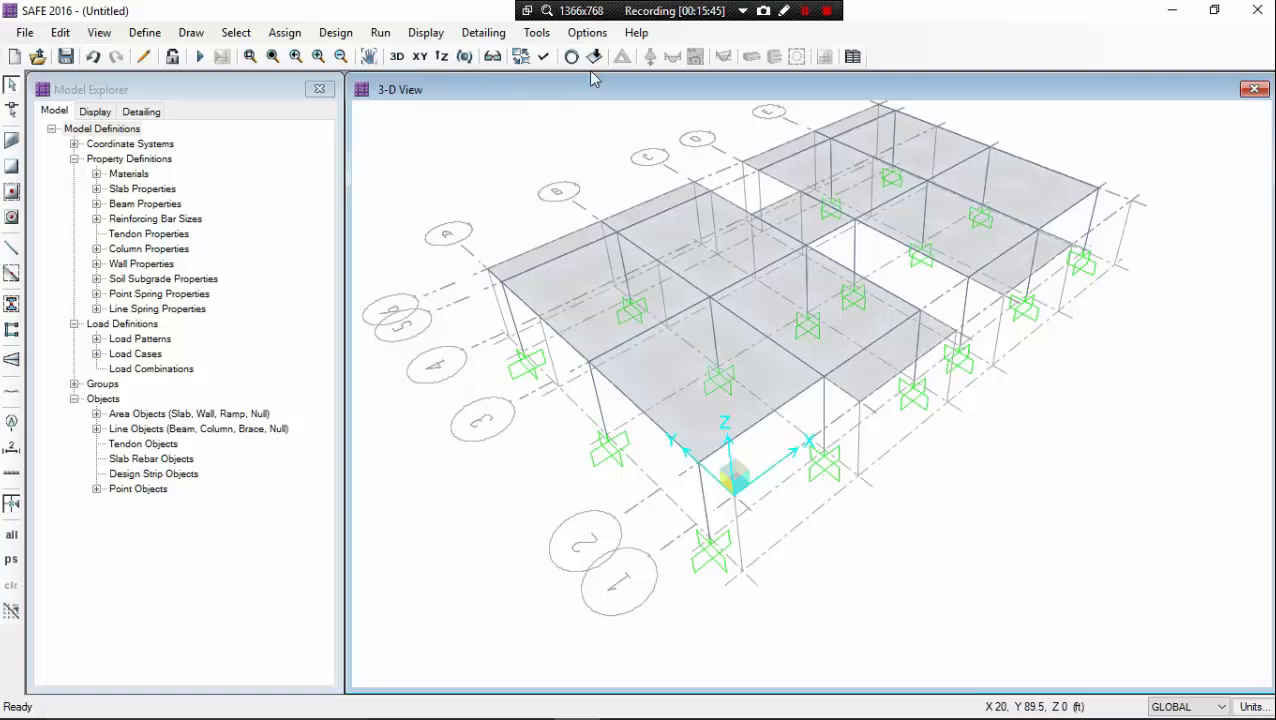
# - Enable Extrude View and Show Mesh in the 3D display options, and return to the plan view
pyautogui.click(545, 57)
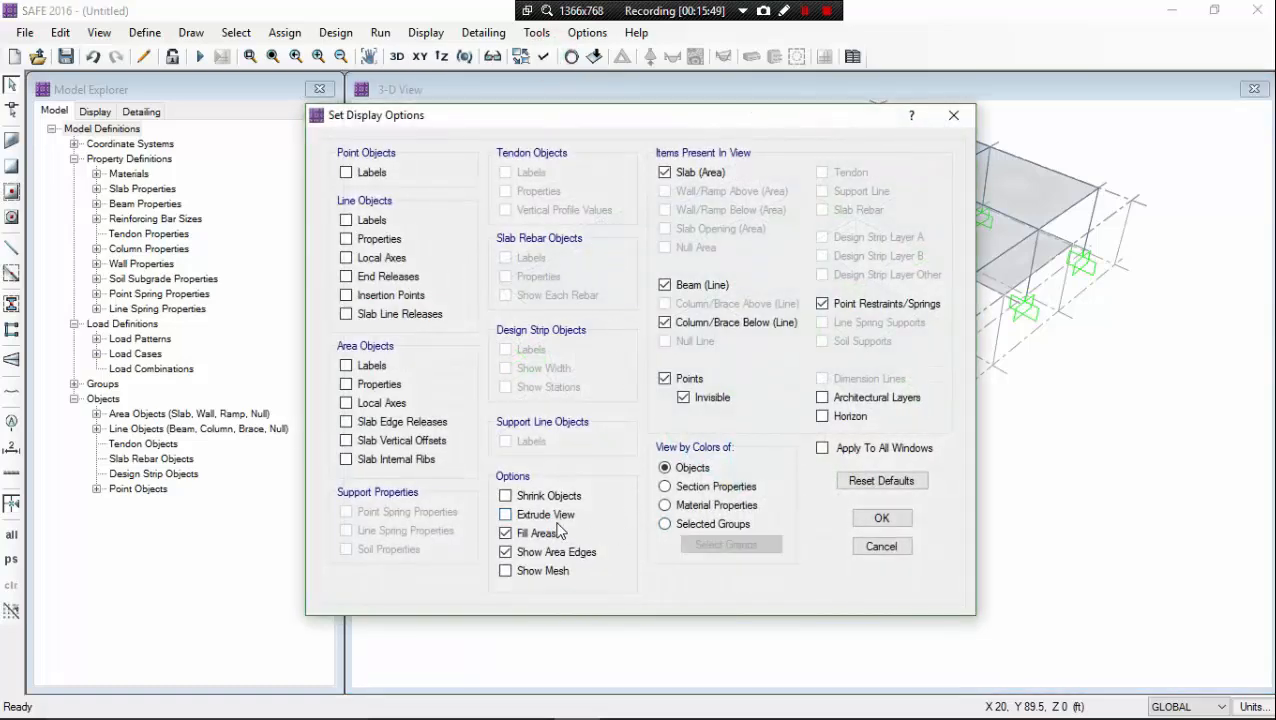
pyautogui.click(550, 515)
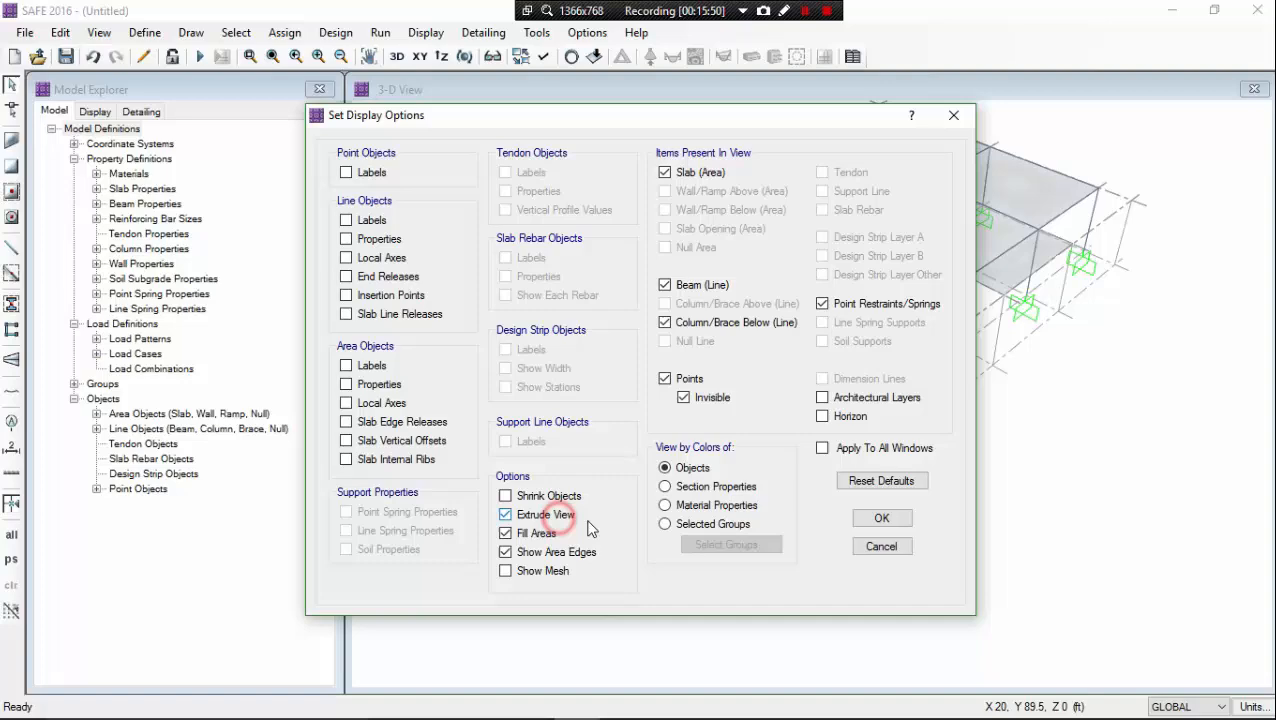
pyautogui.click(556, 578)
pyautogui.click(881, 518)
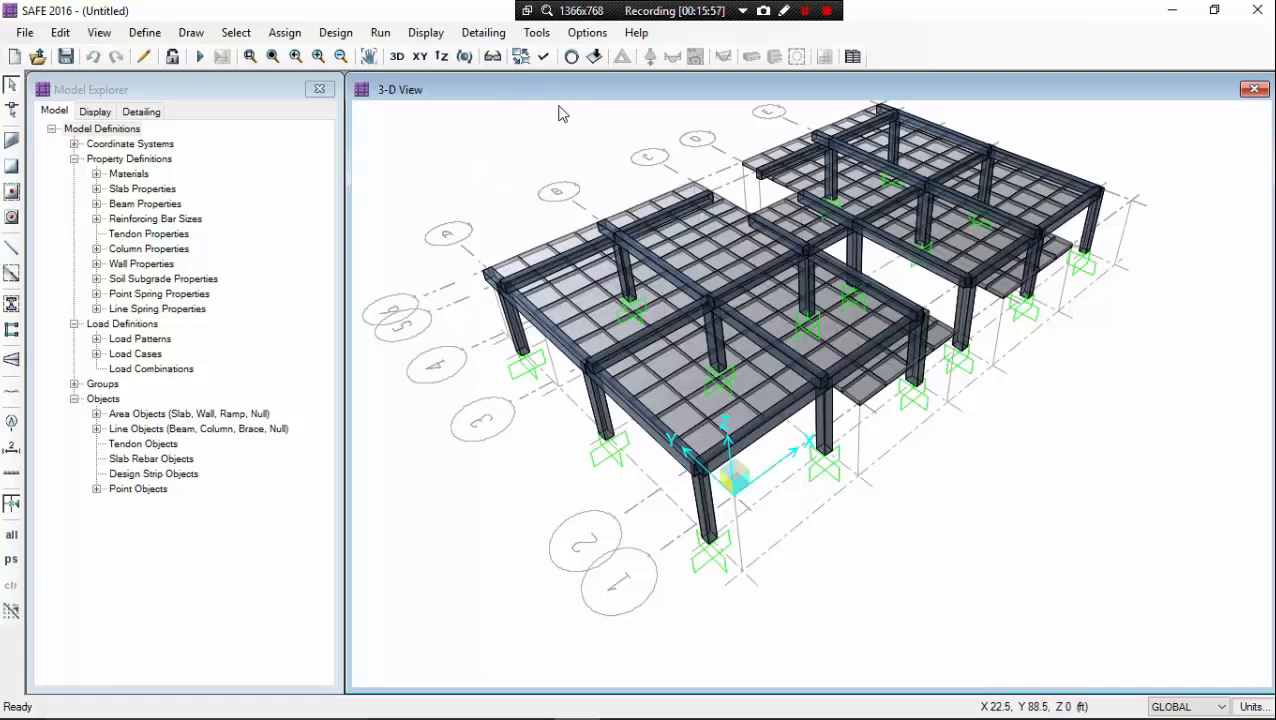
pyautogui.click(418, 56)
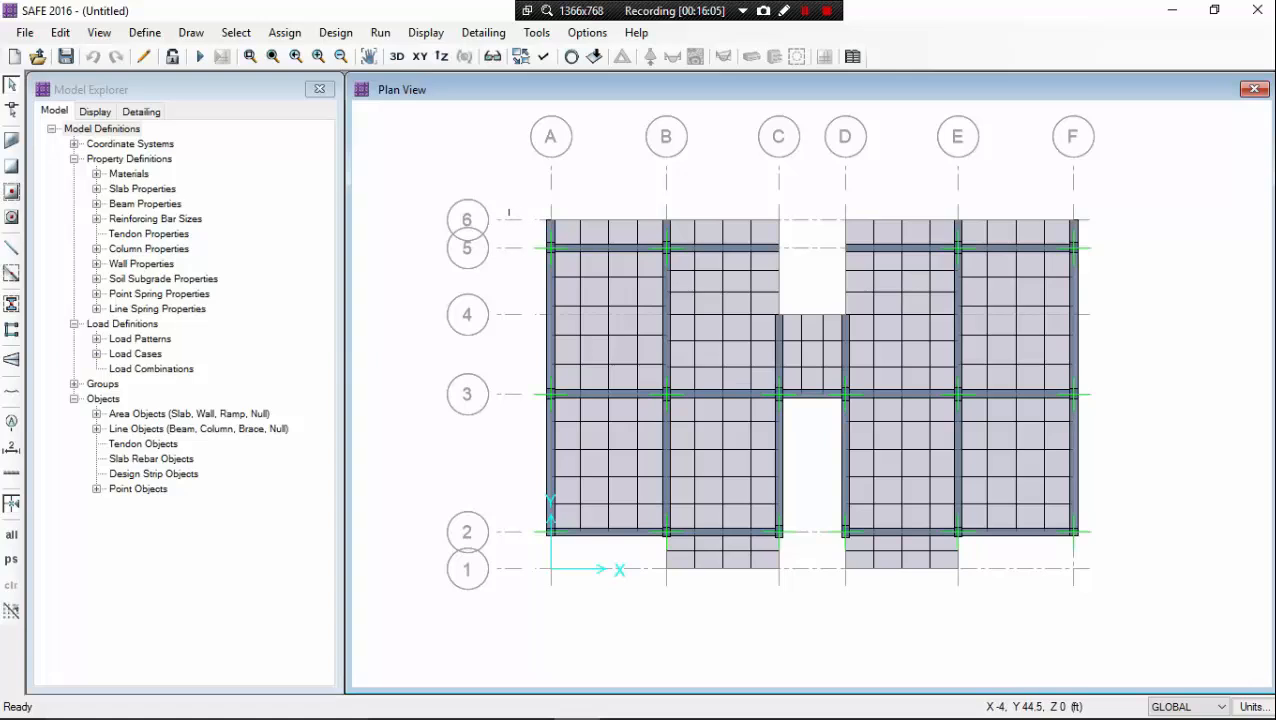
pyautogui.moveTo(509, 212); pyautogui.dragTo(464, 188, button='middle')
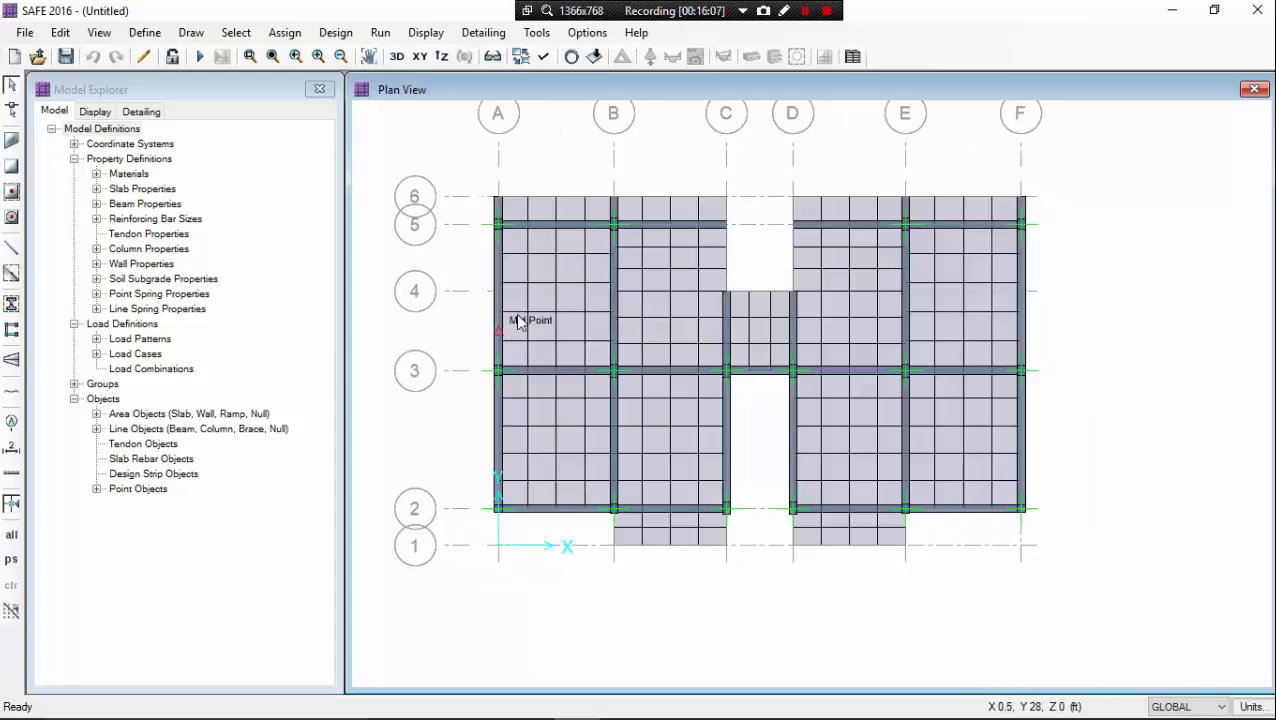